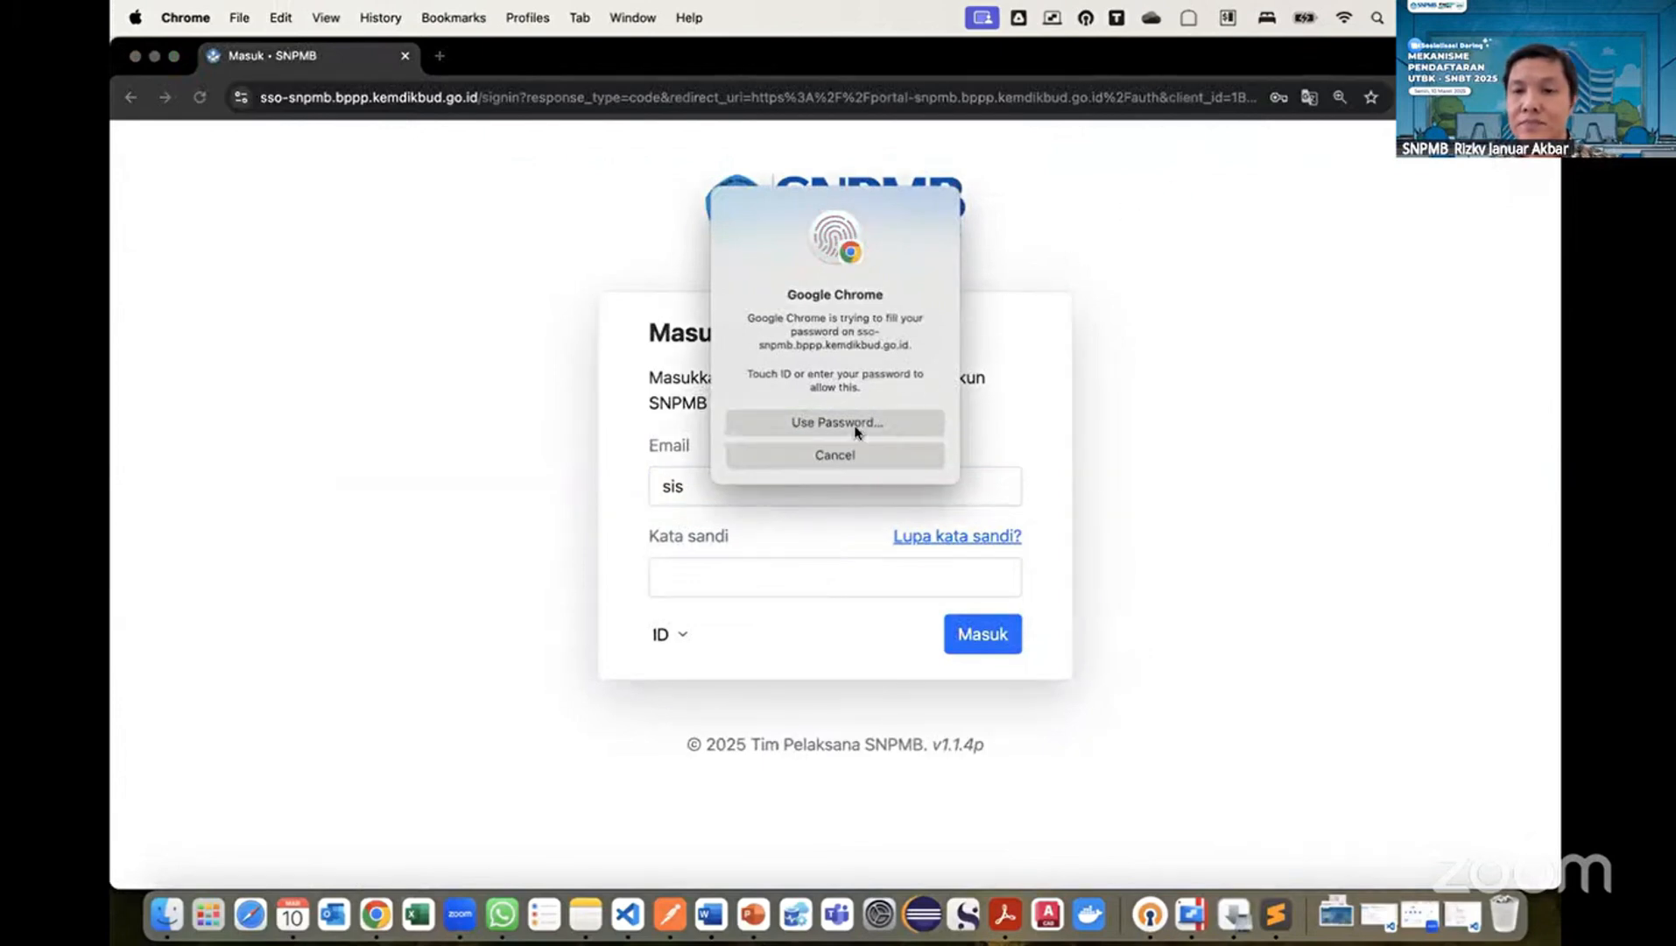
Sign in to the SNPMB portal with the saved account password and open the Pendaftaran UTBK-SNBT application.
click(834, 355)
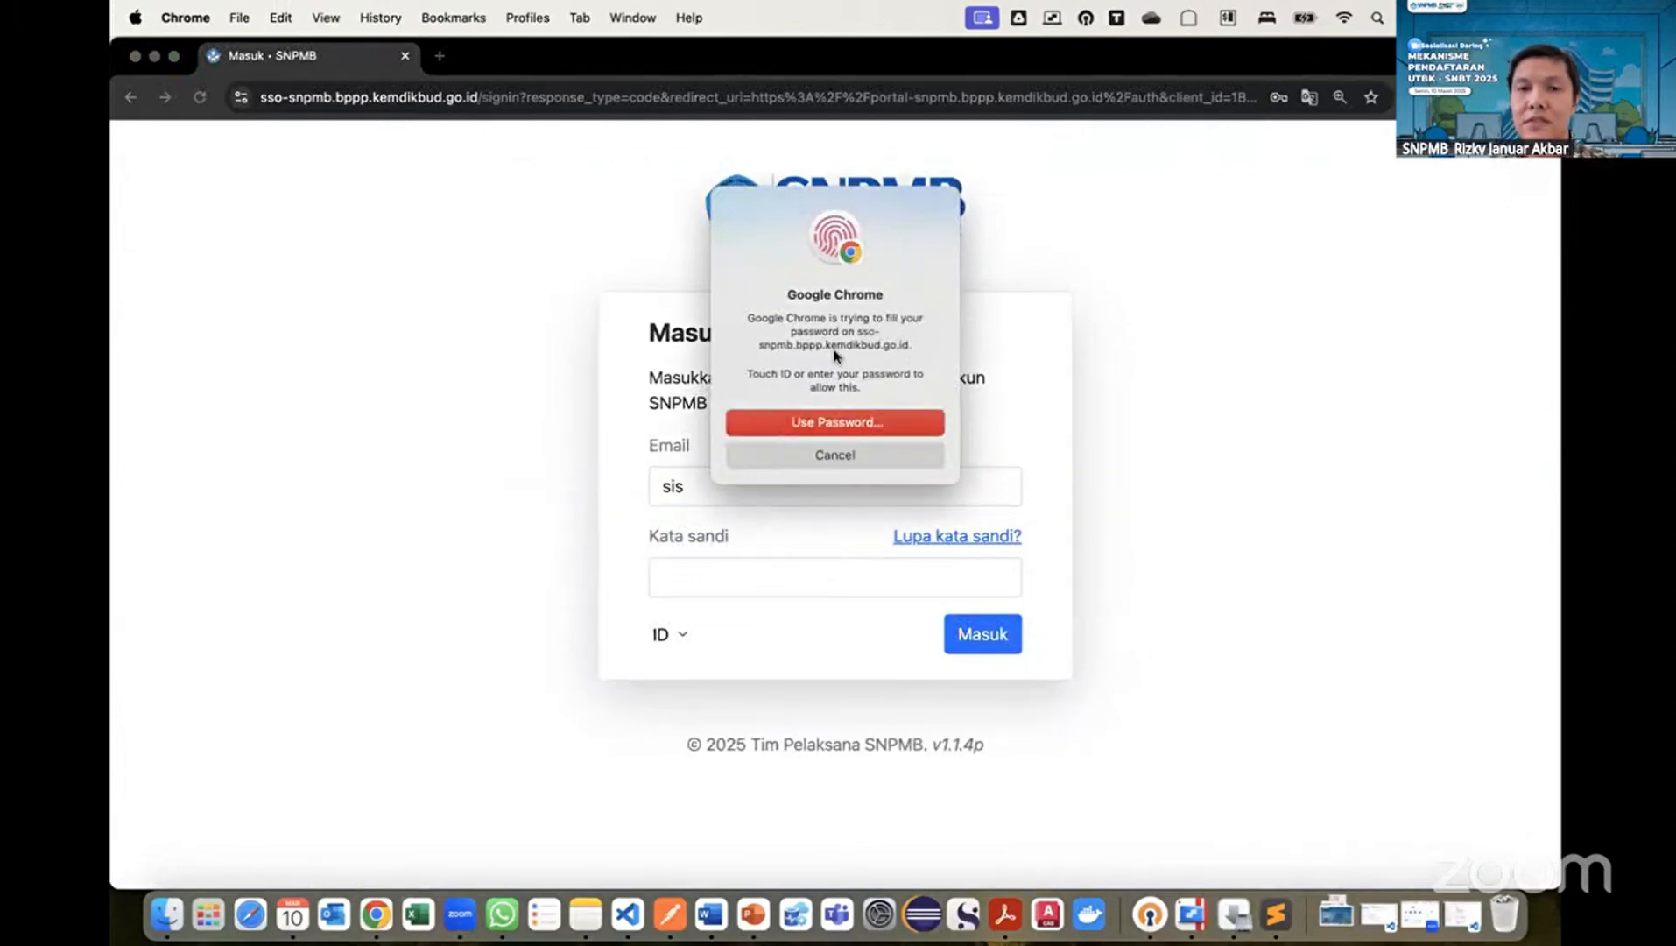
click(982, 646)
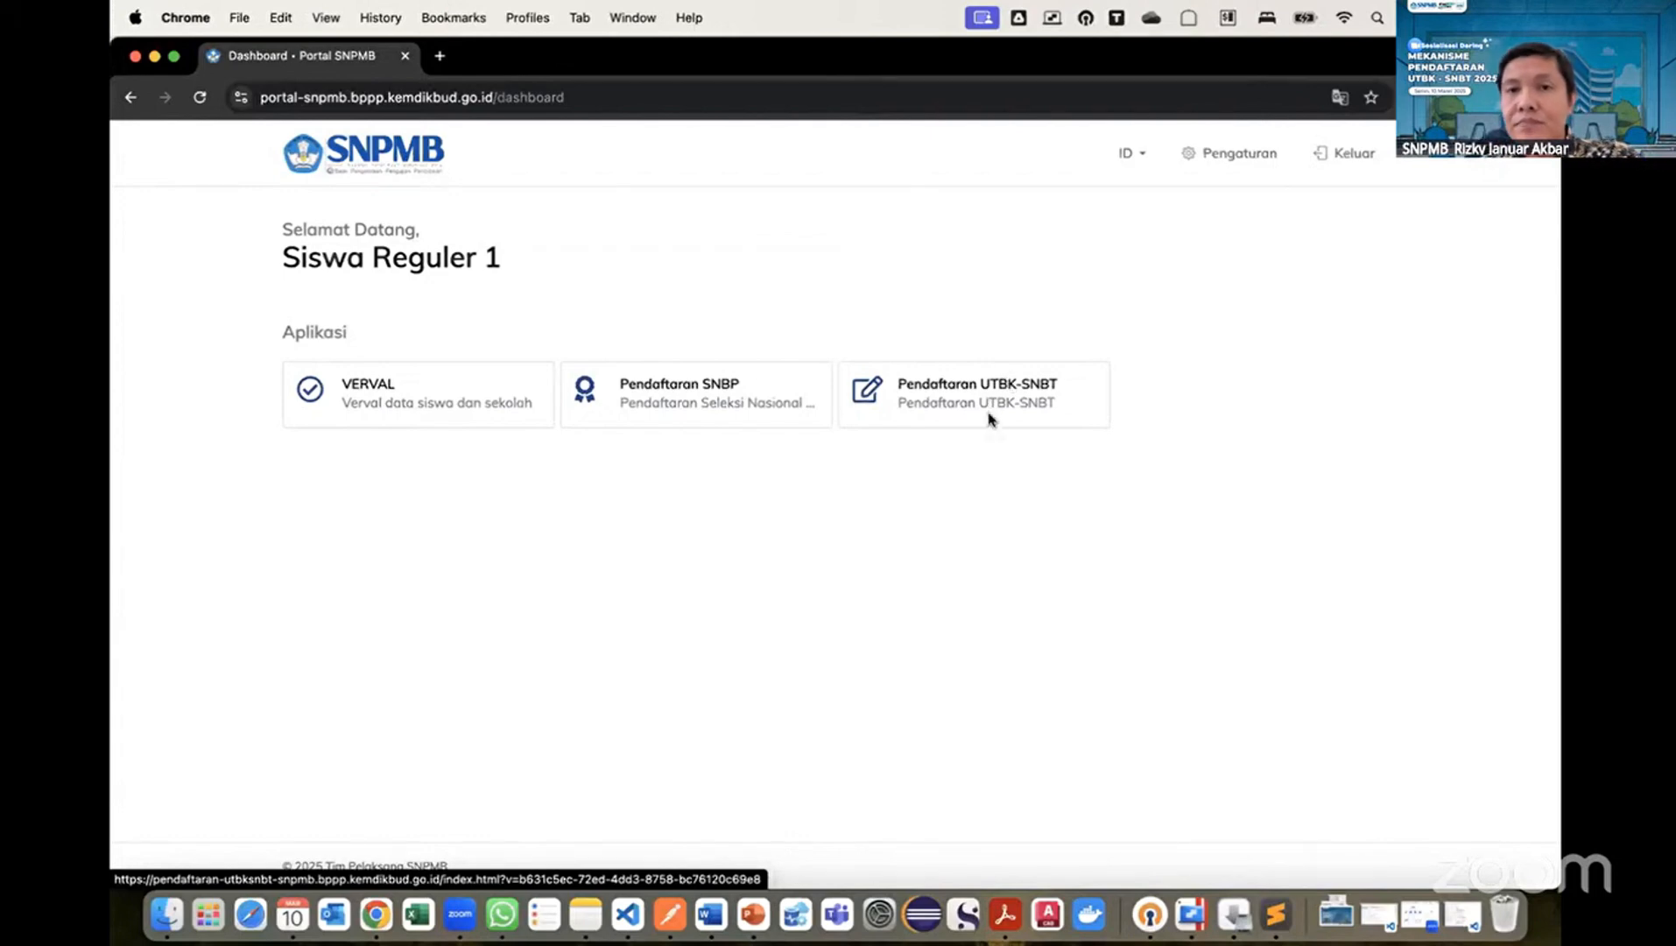
click(980, 407)
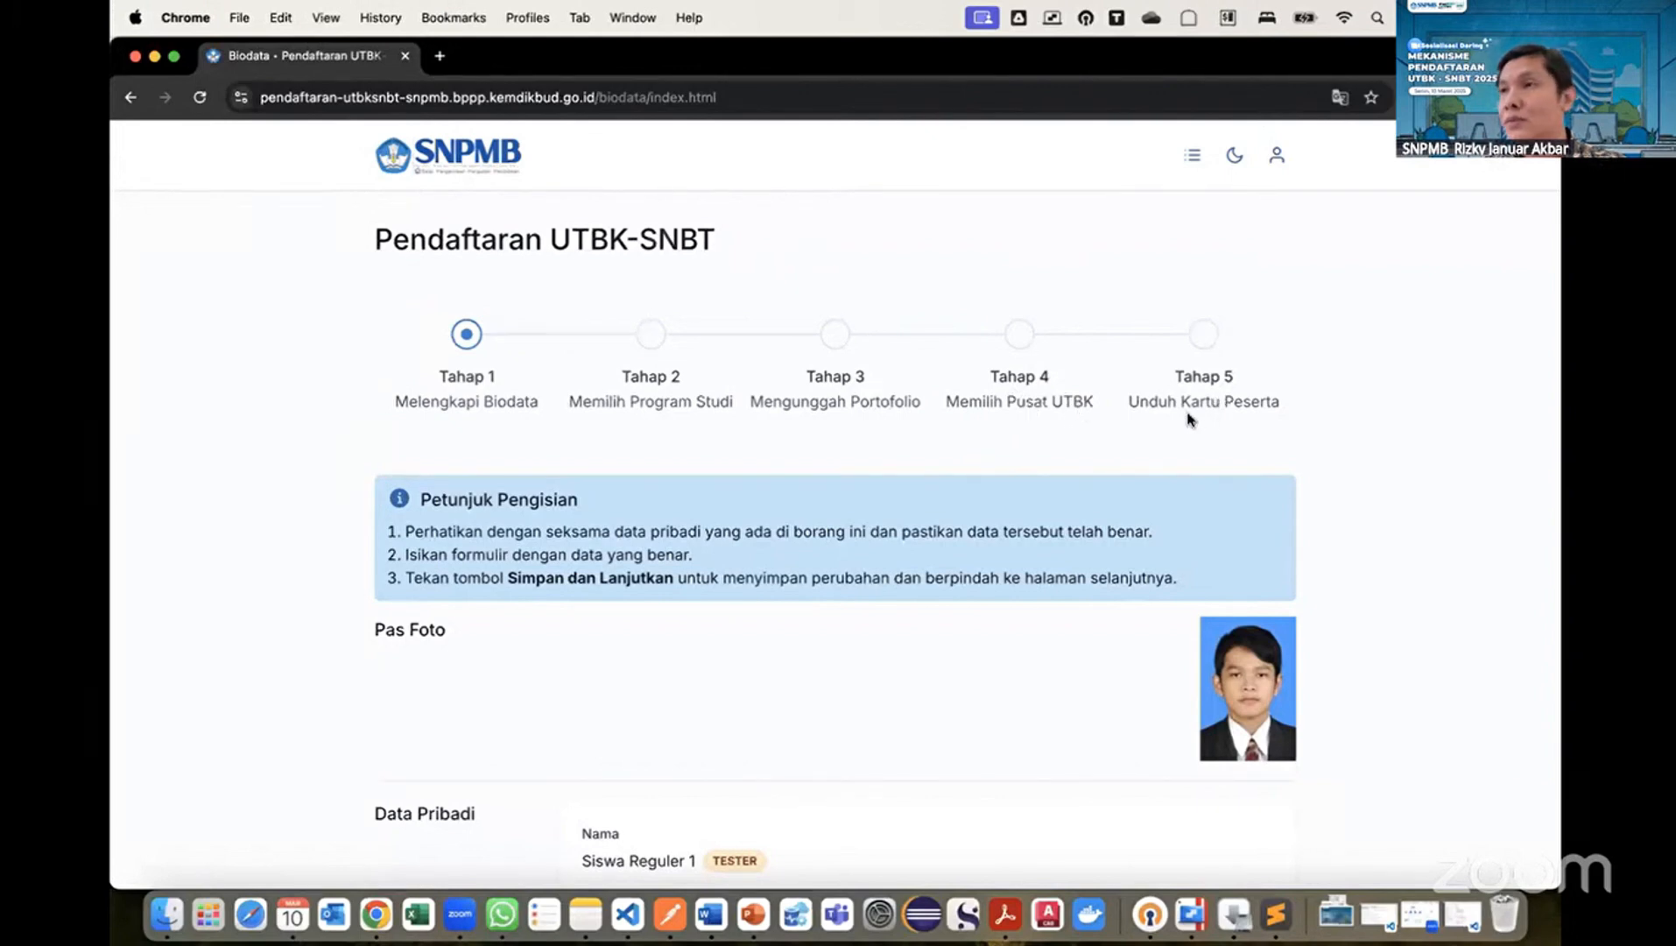
Review the filling instructions, photo and personal data on the biodata page, down to the Kebutuhan Khusus section.
scroll(1029, 411, down, 5)
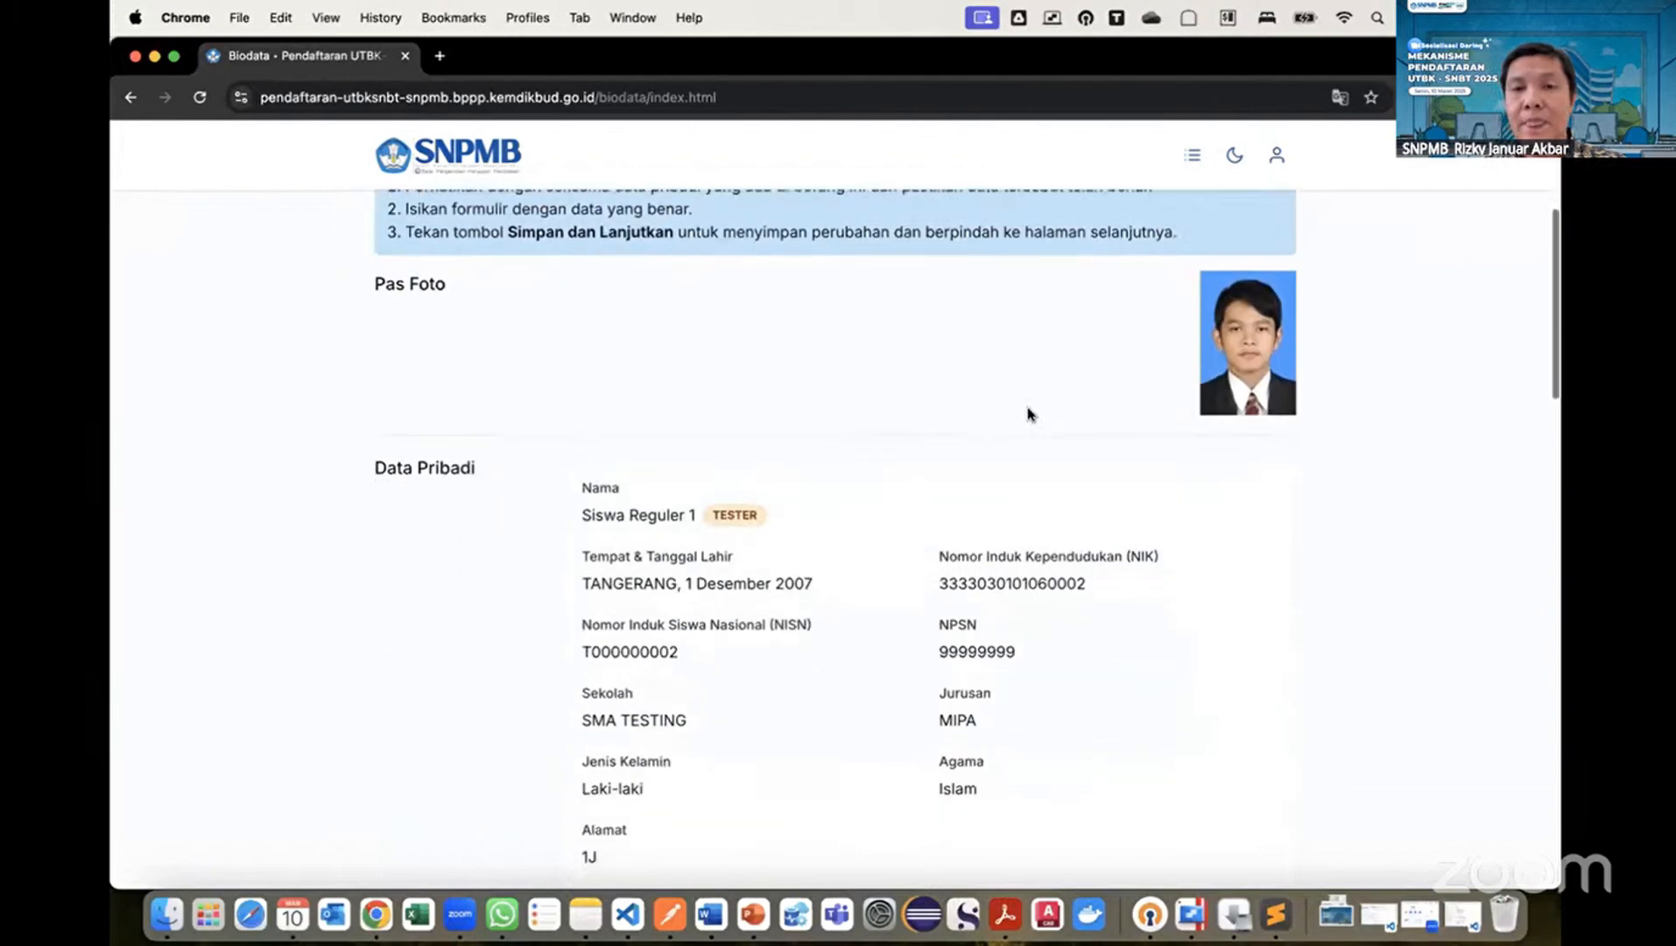
scroll(1029, 412, up, 3)
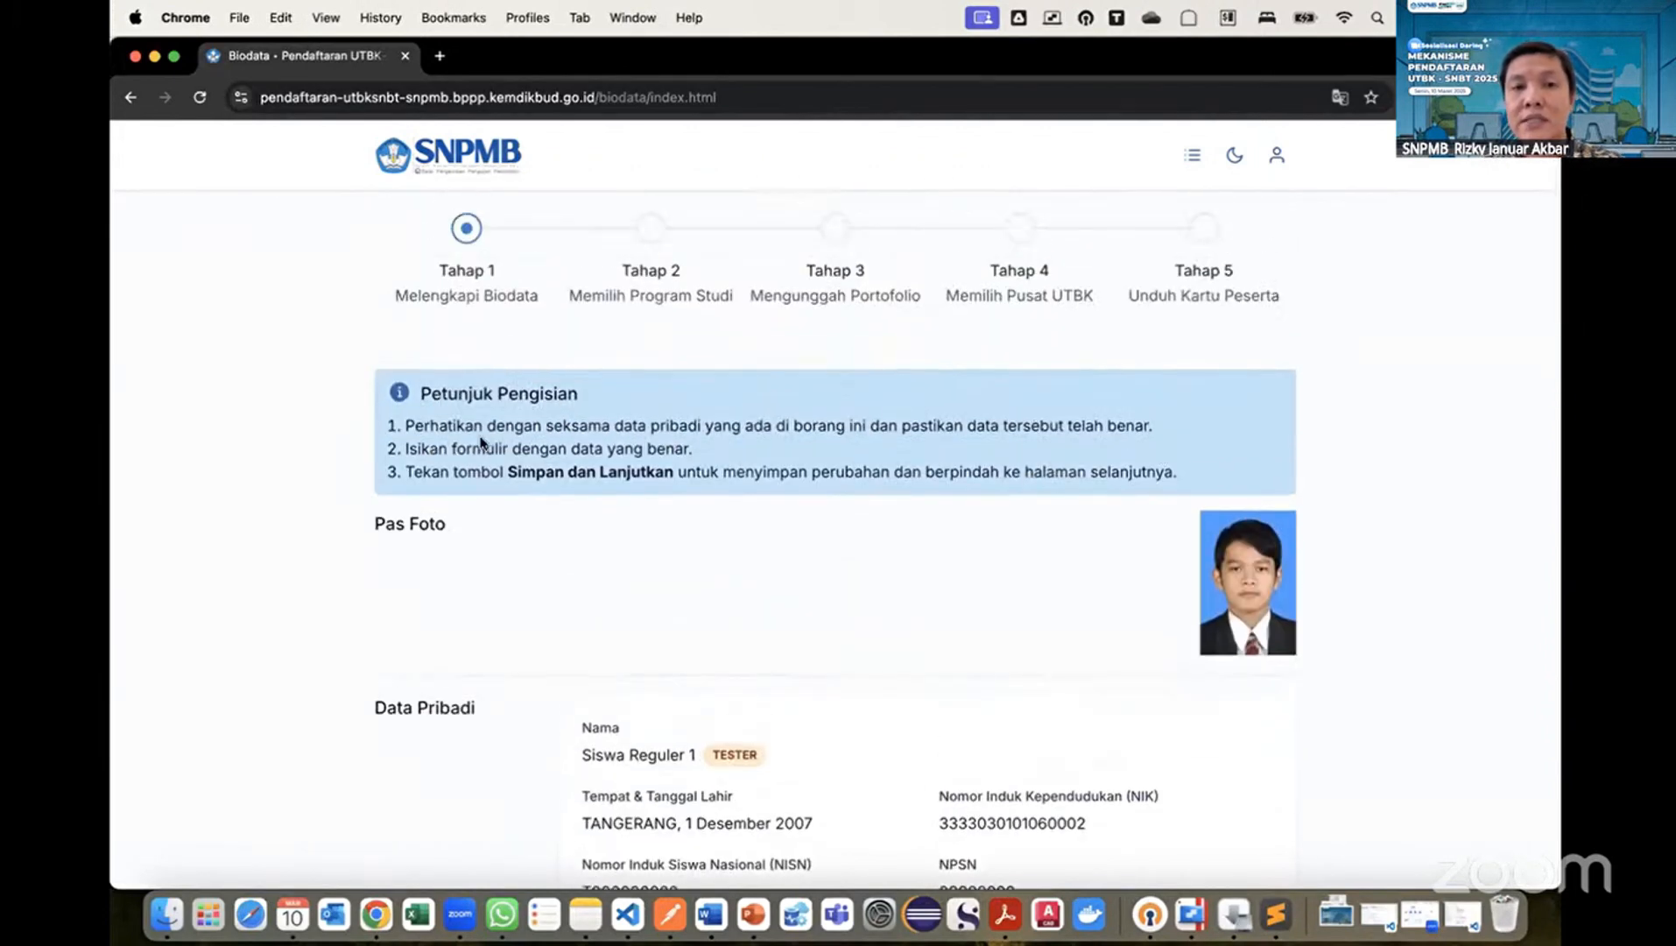
scroll(1195, 464, down, 2)
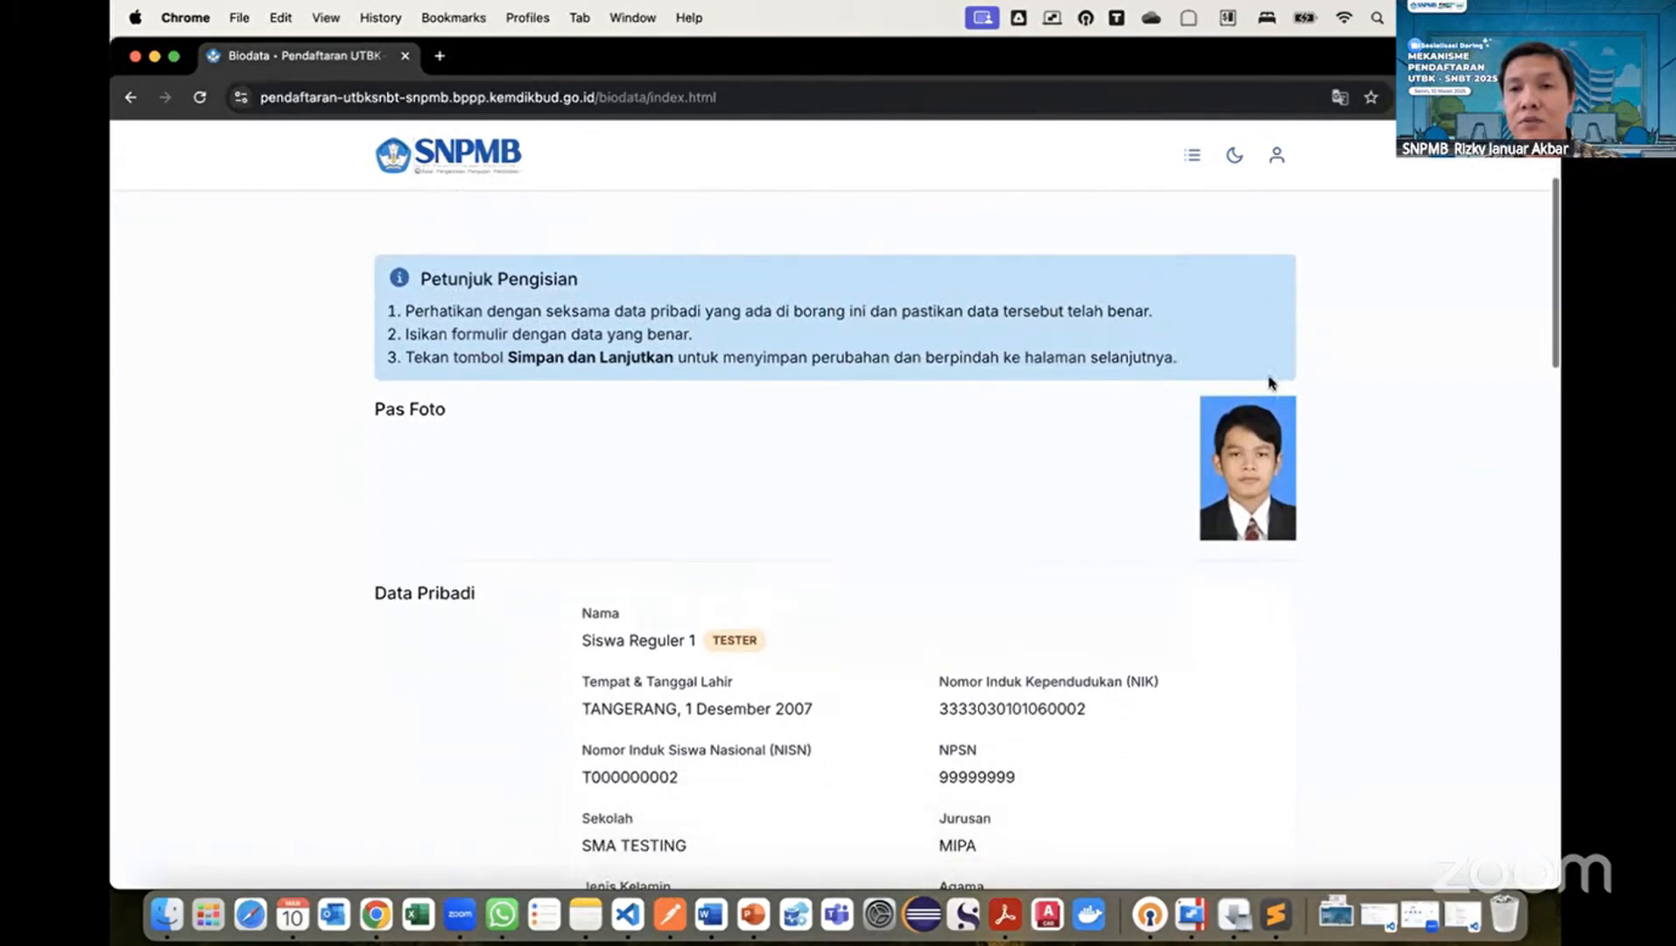
scroll(1074, 423, down, 4)
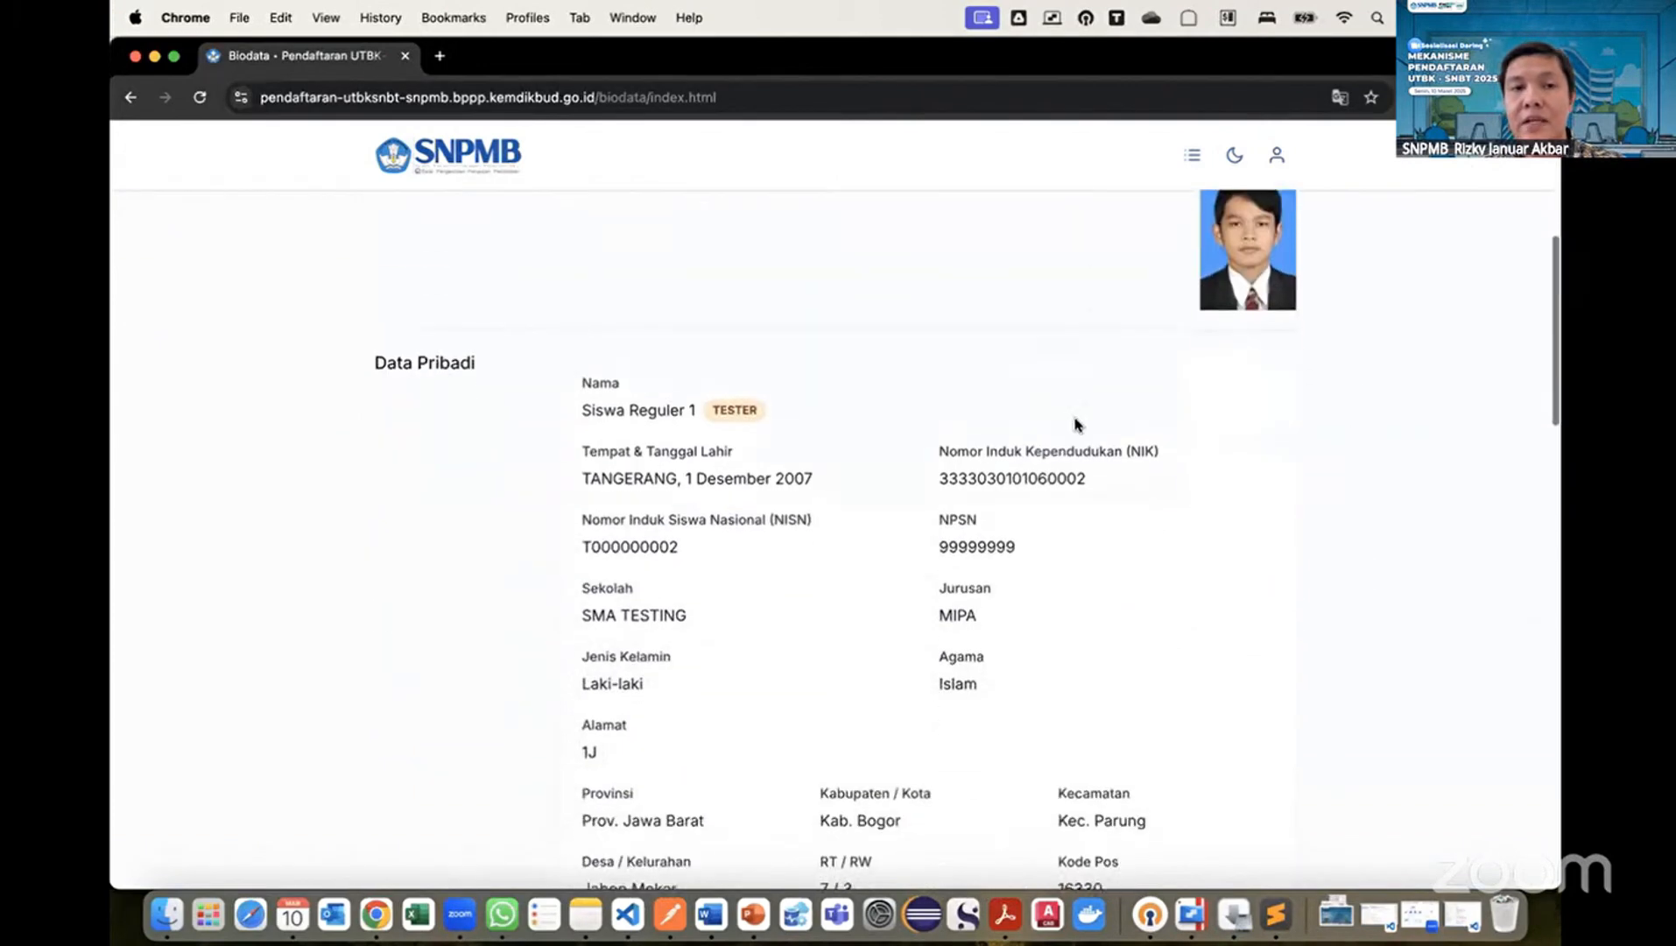
scroll(1076, 424, up, 4)
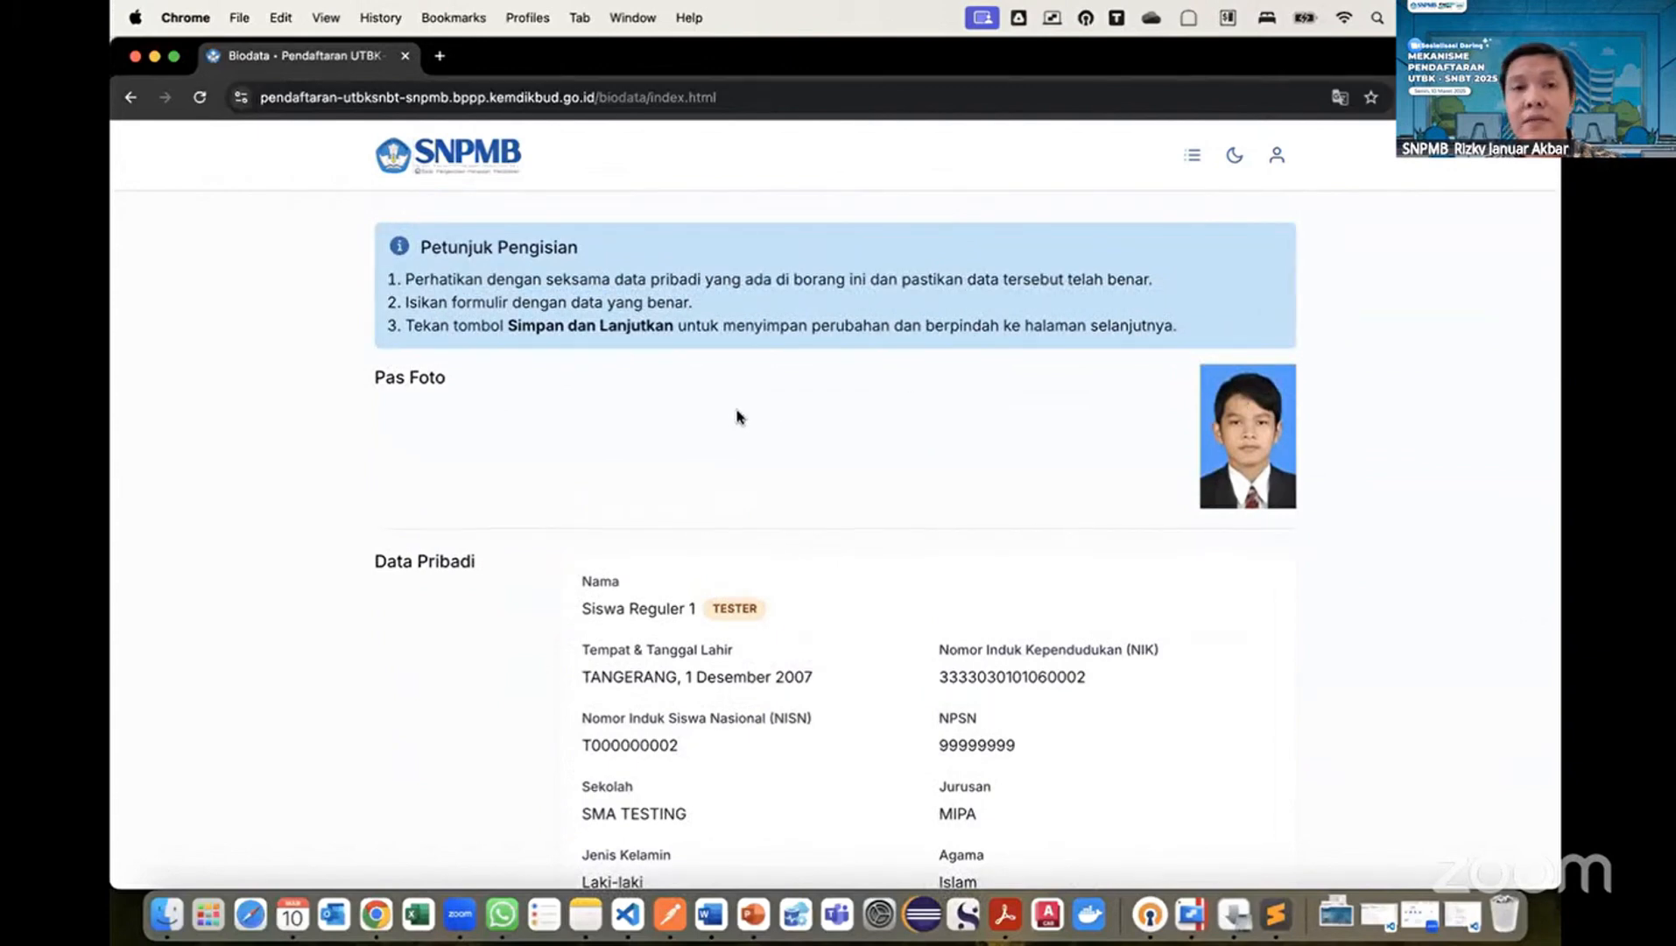
scroll(738, 416, down, 4)
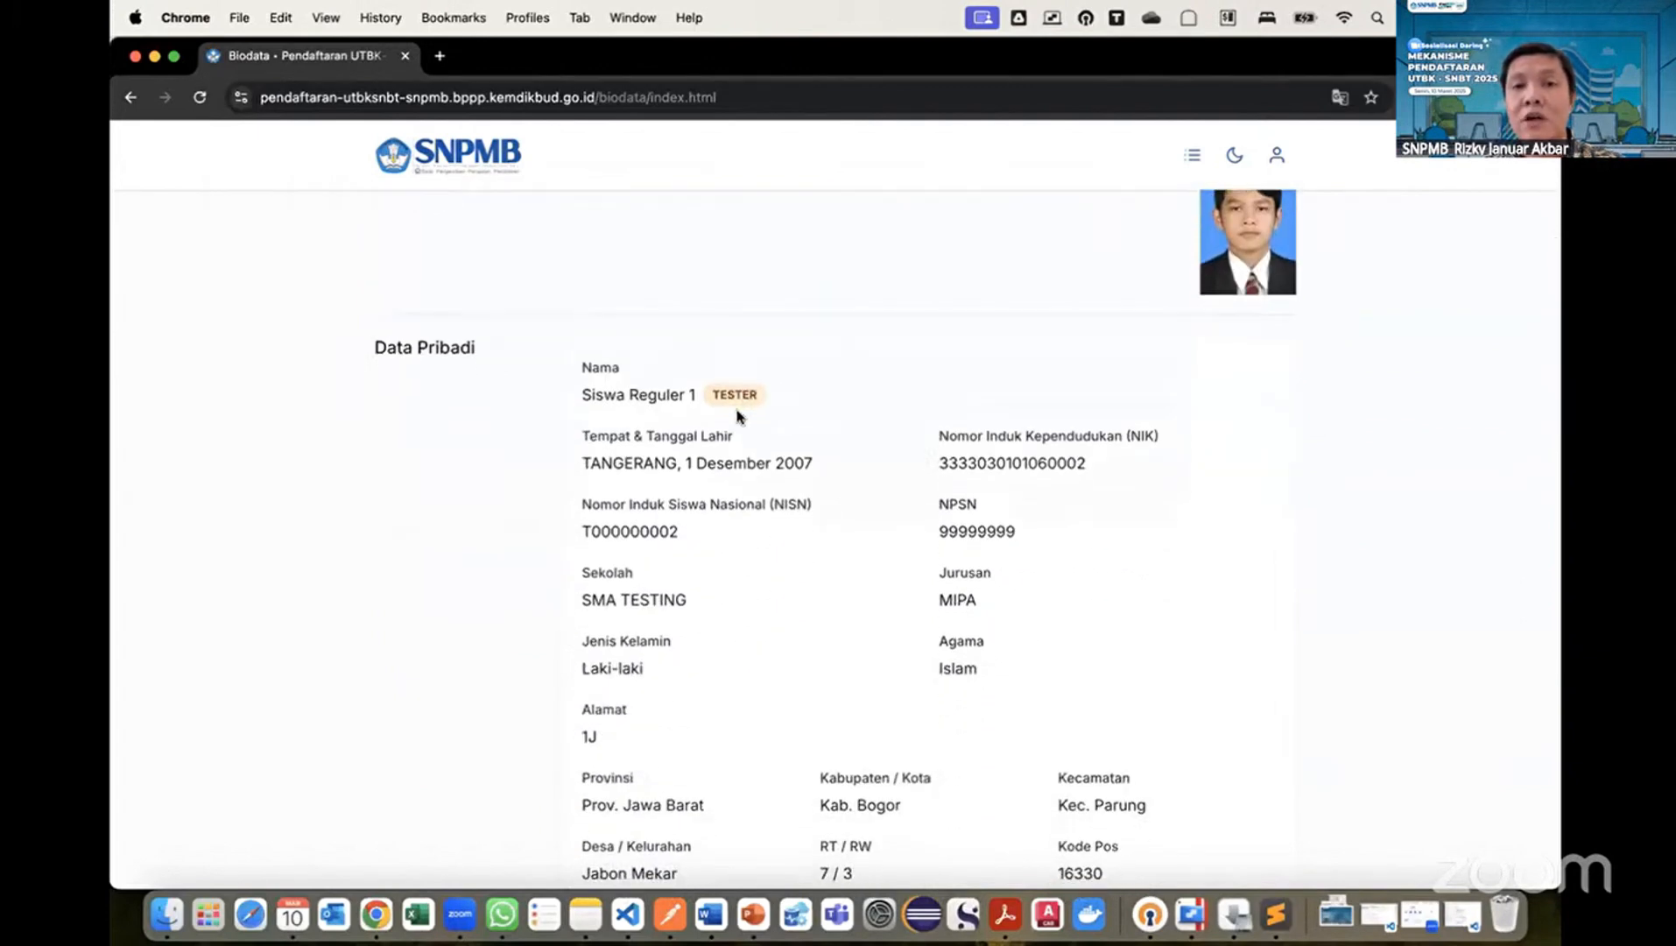
scroll(737, 417, down, 2)
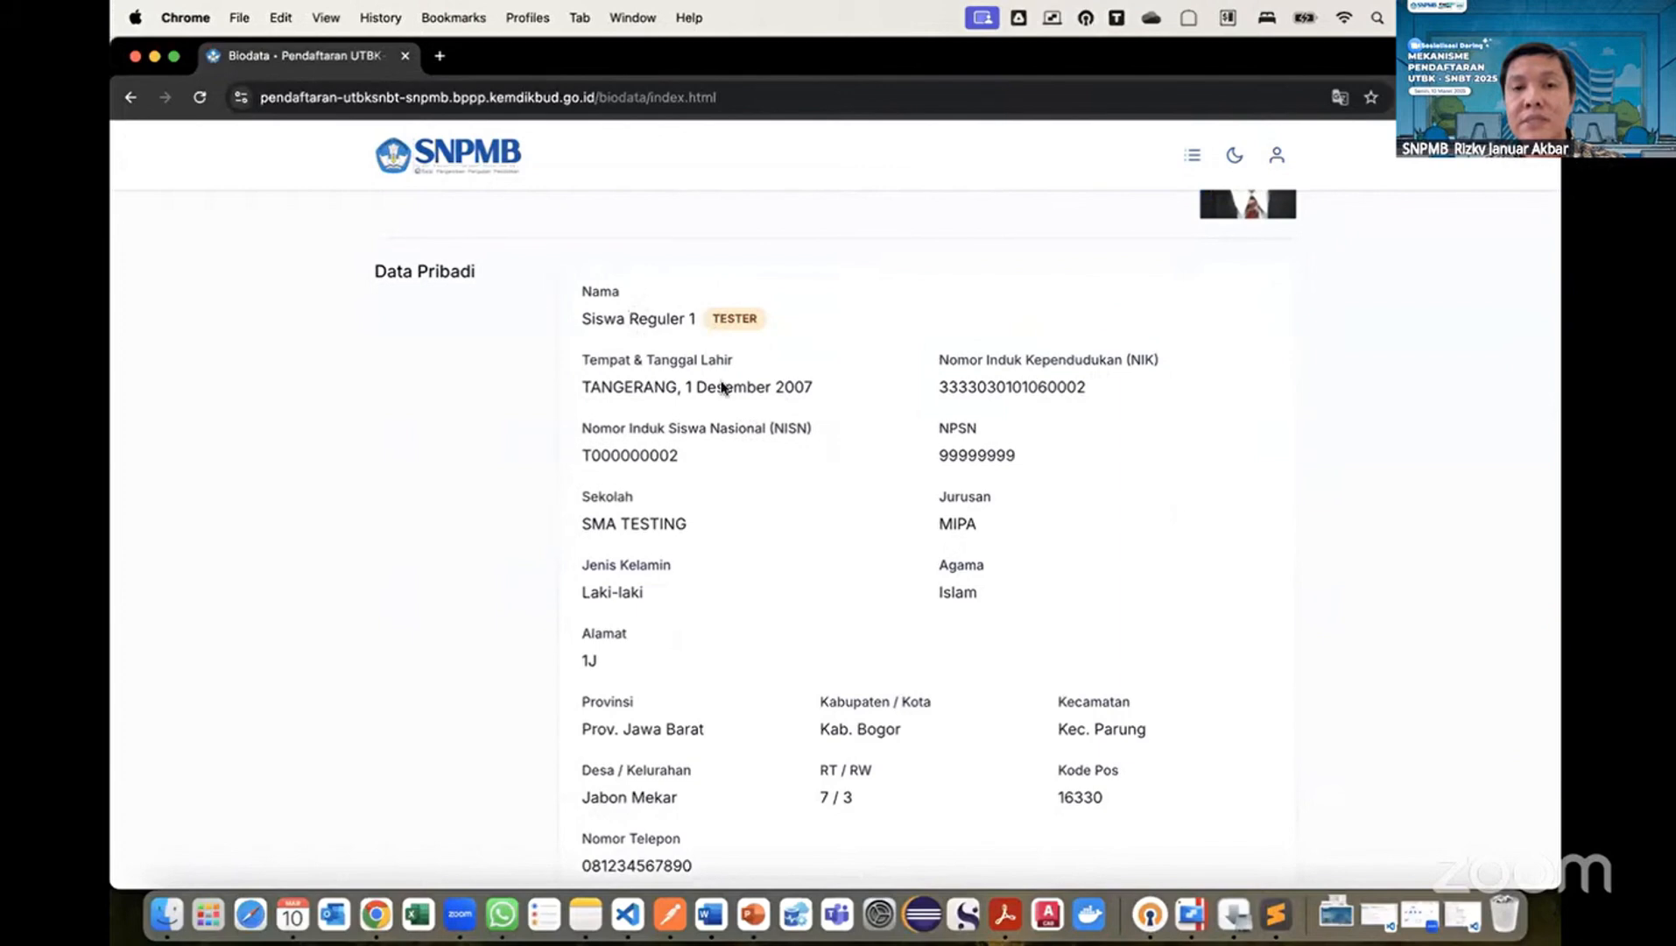
scroll(721, 387, down, 4)
scroll(721, 387, up, 3)
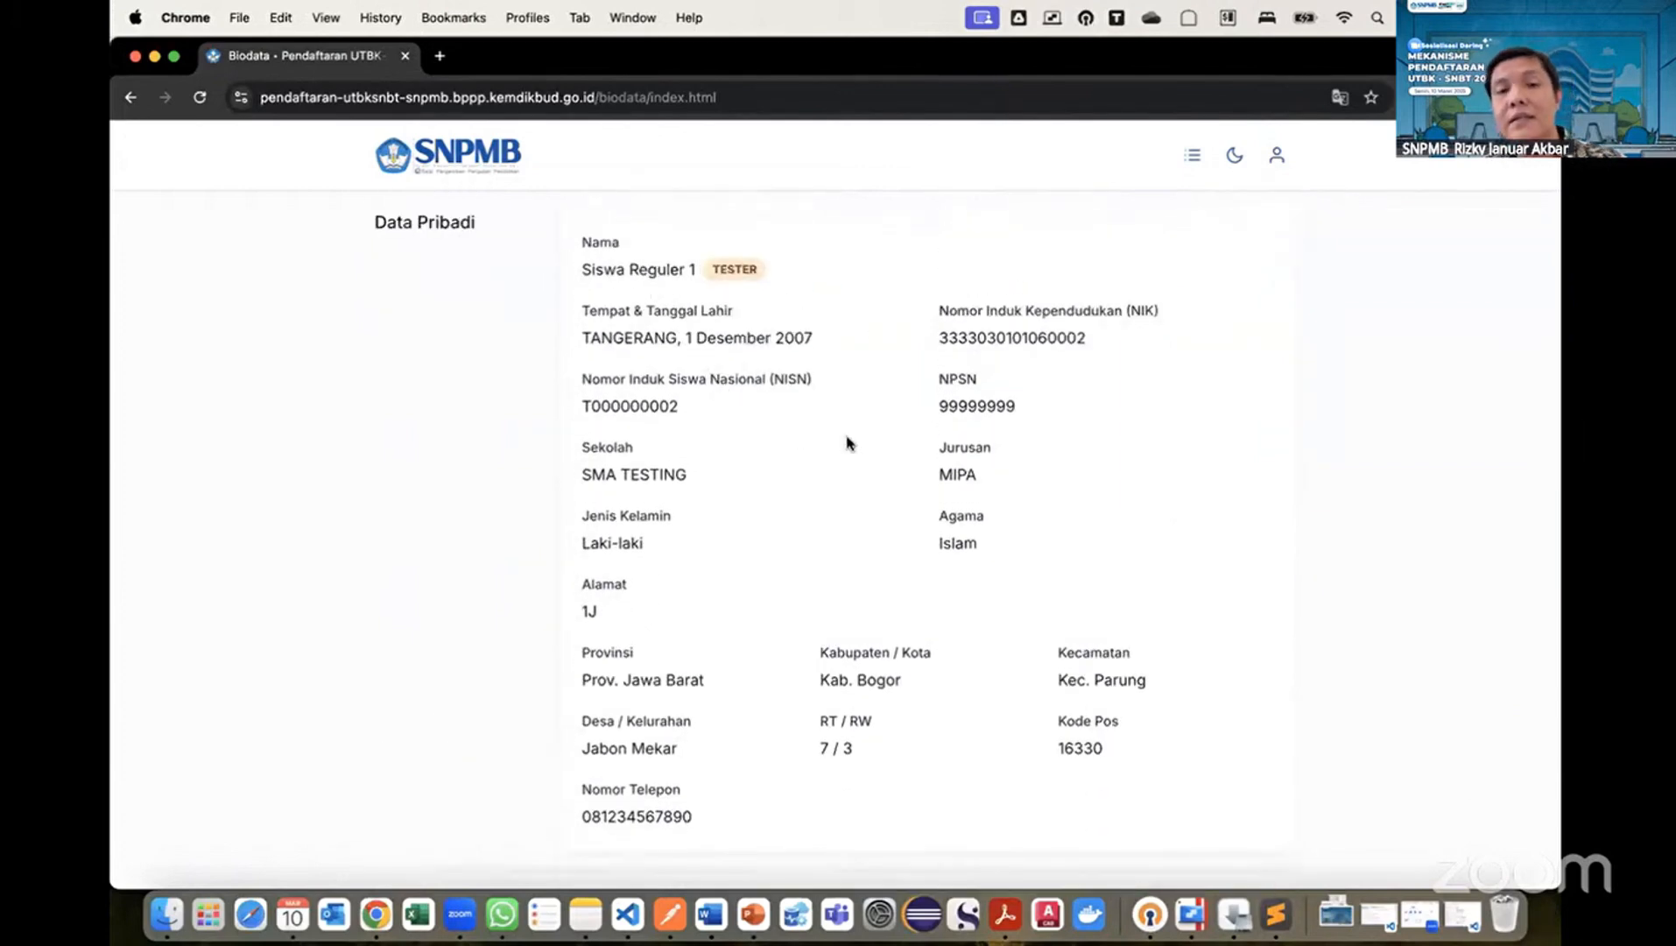
scroll(846, 443, down, 3)
scroll(831, 442, down, 6)
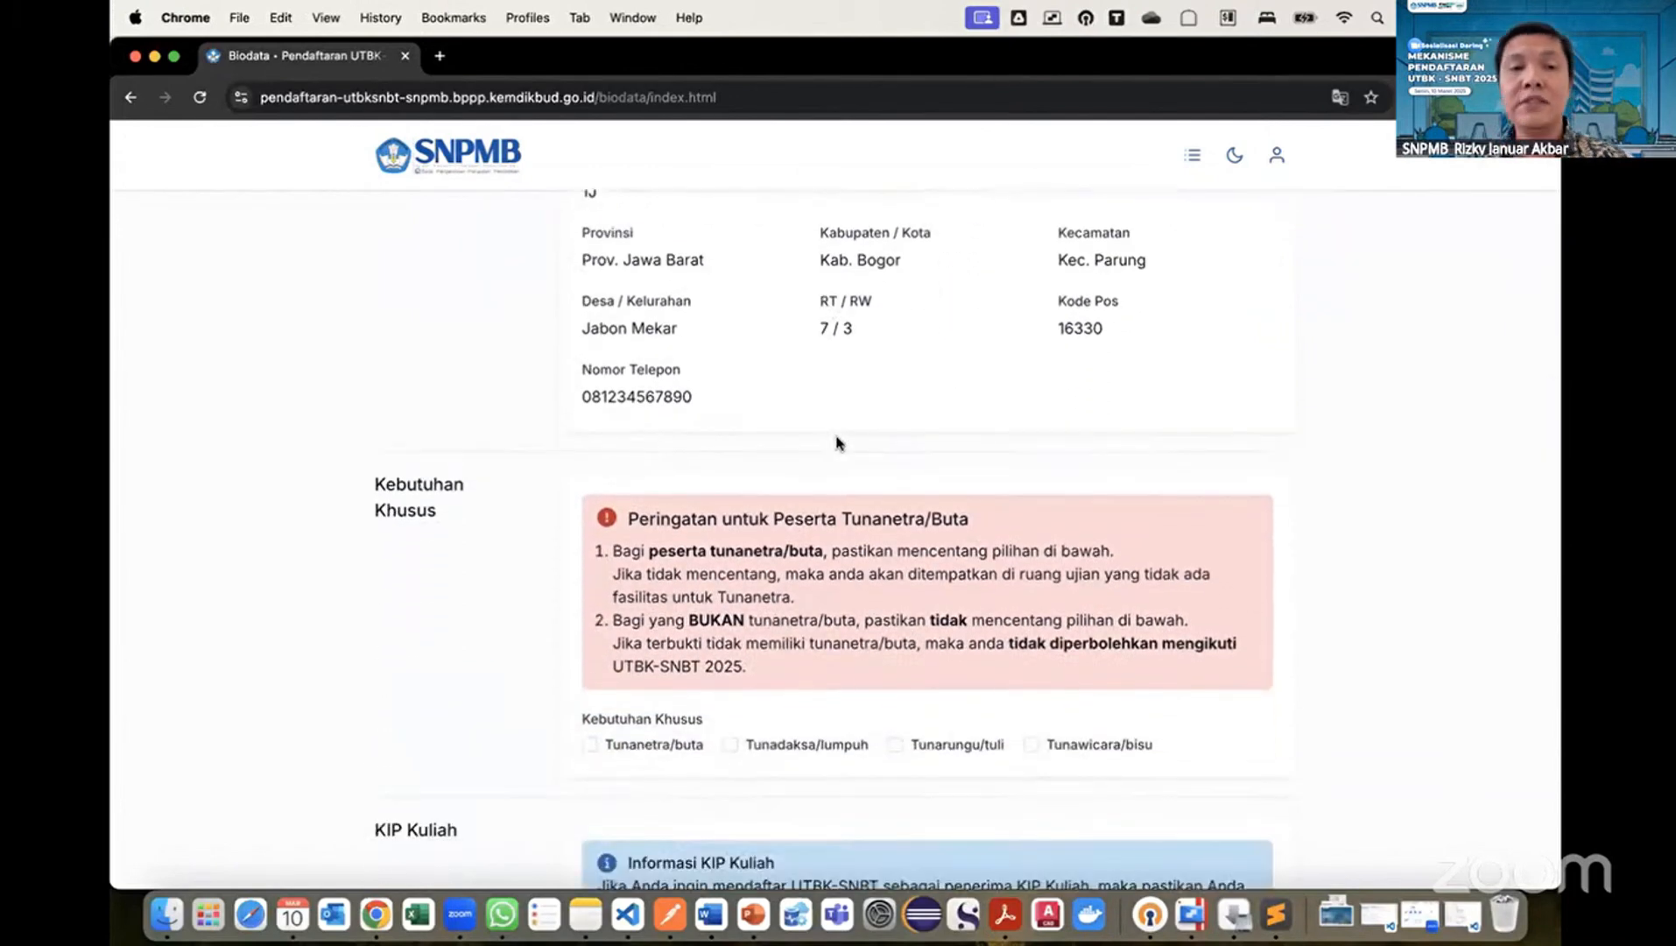
scroll(836, 442, up, 14)
scroll(836, 442, down, 7)
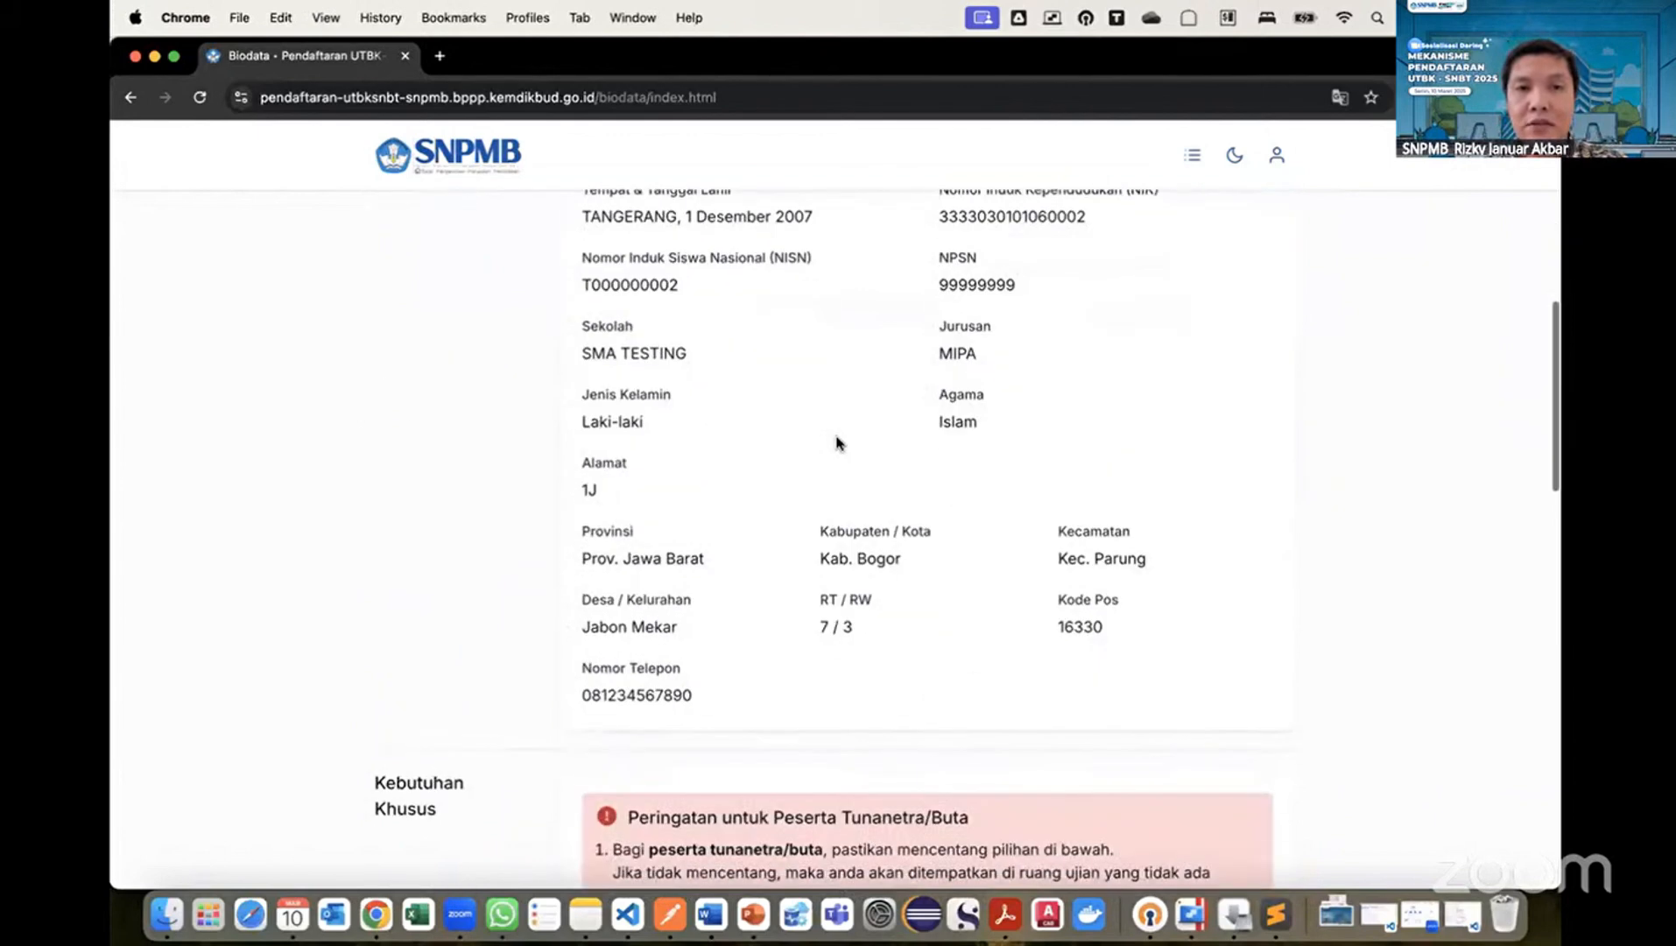
scroll(836, 442, down, 6)
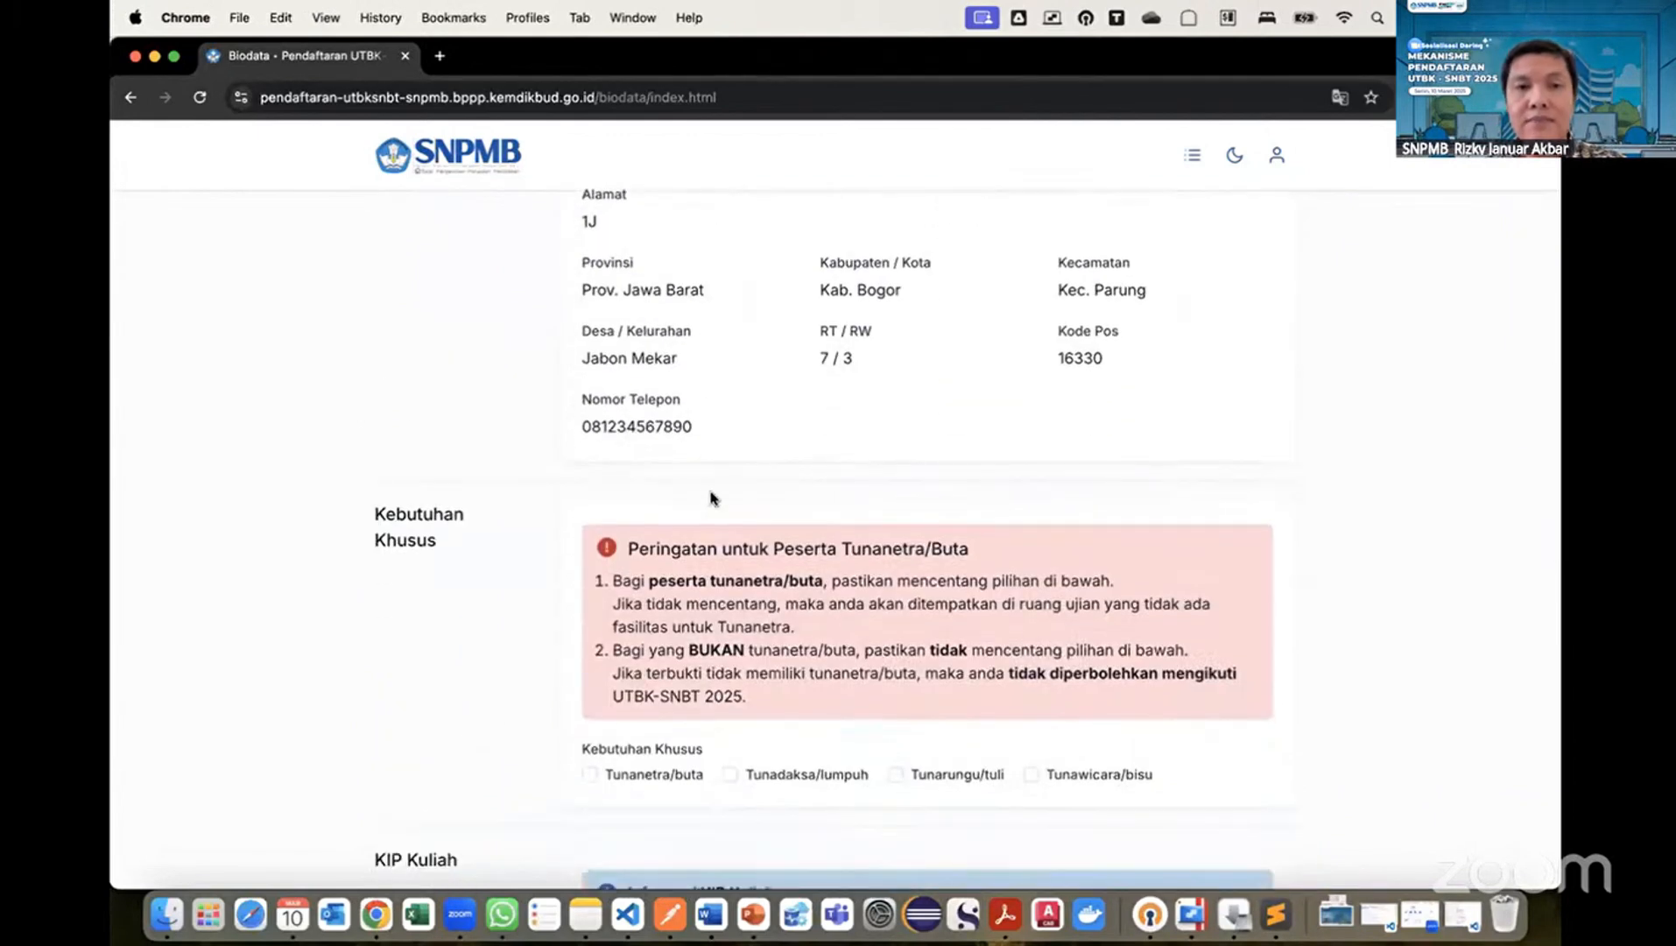
scroll(702, 498, down, 2)
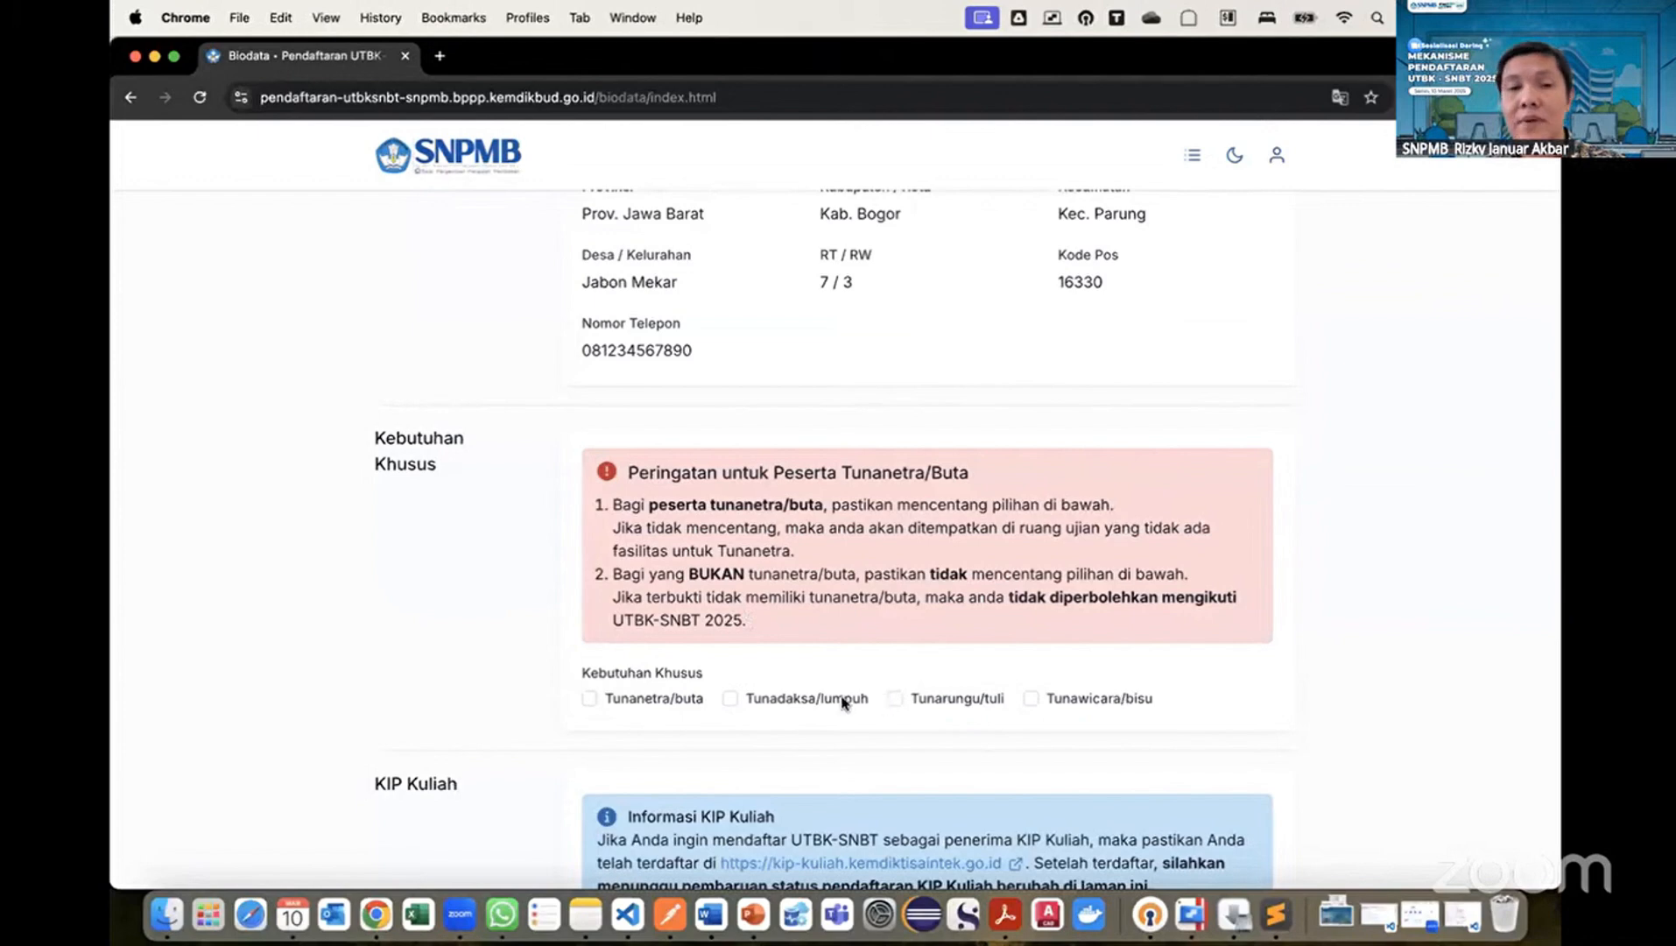
Select Tunanetra/buta under Kebutuhan Khusus and confirm the choice.
click(590, 701)
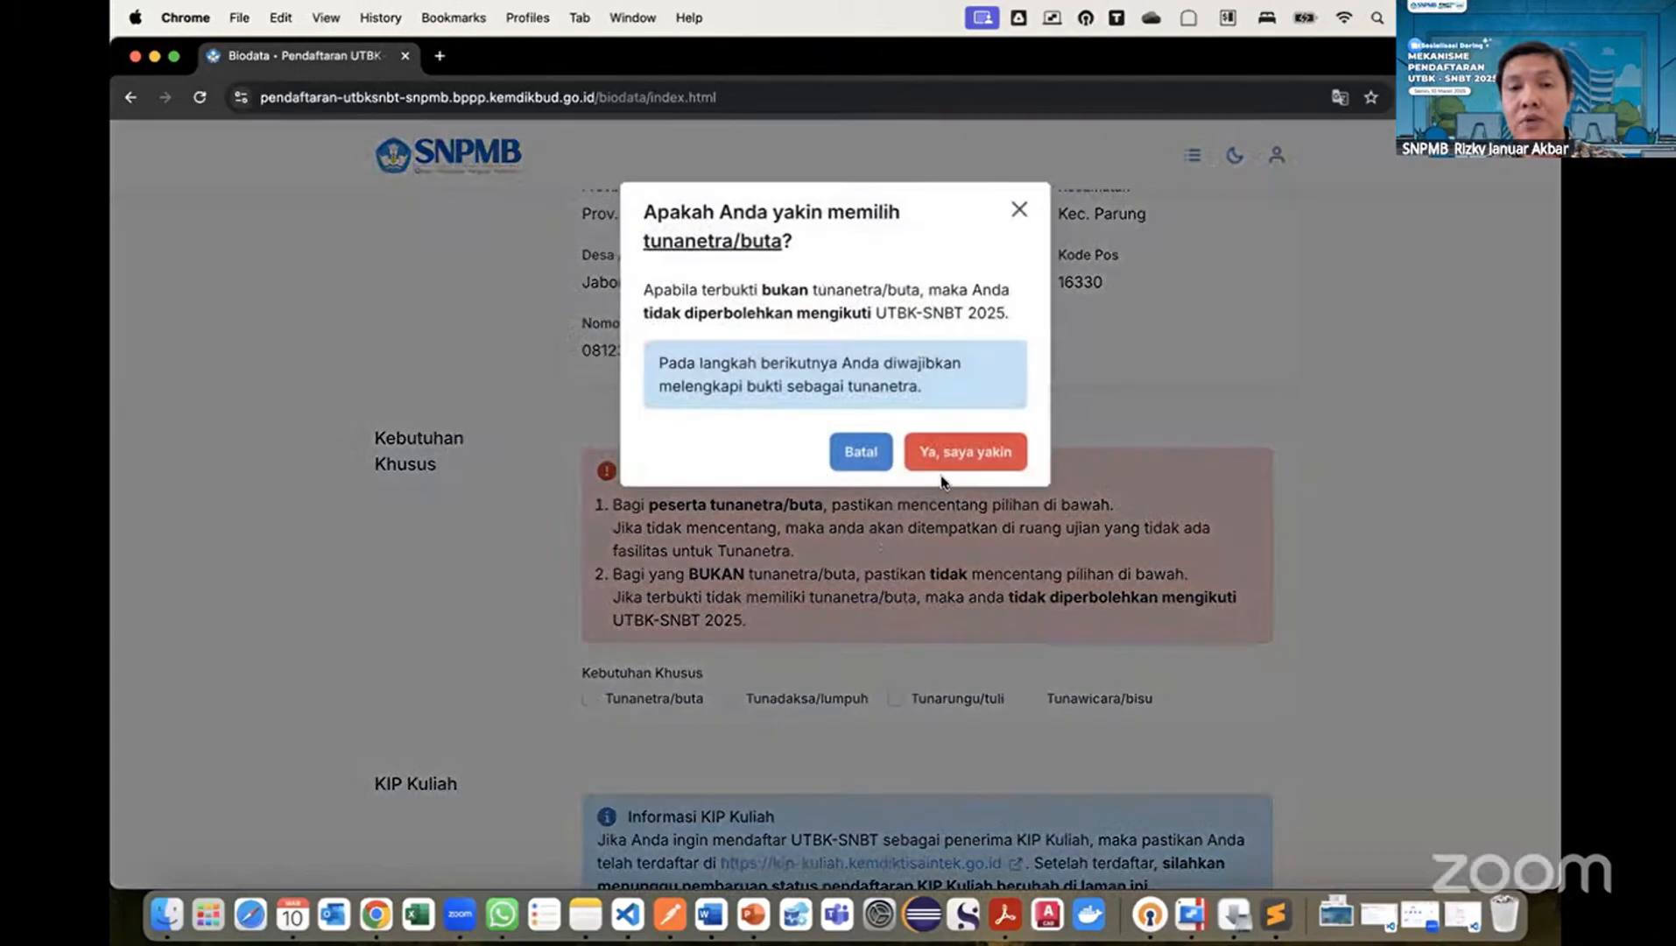
click(1019, 210)
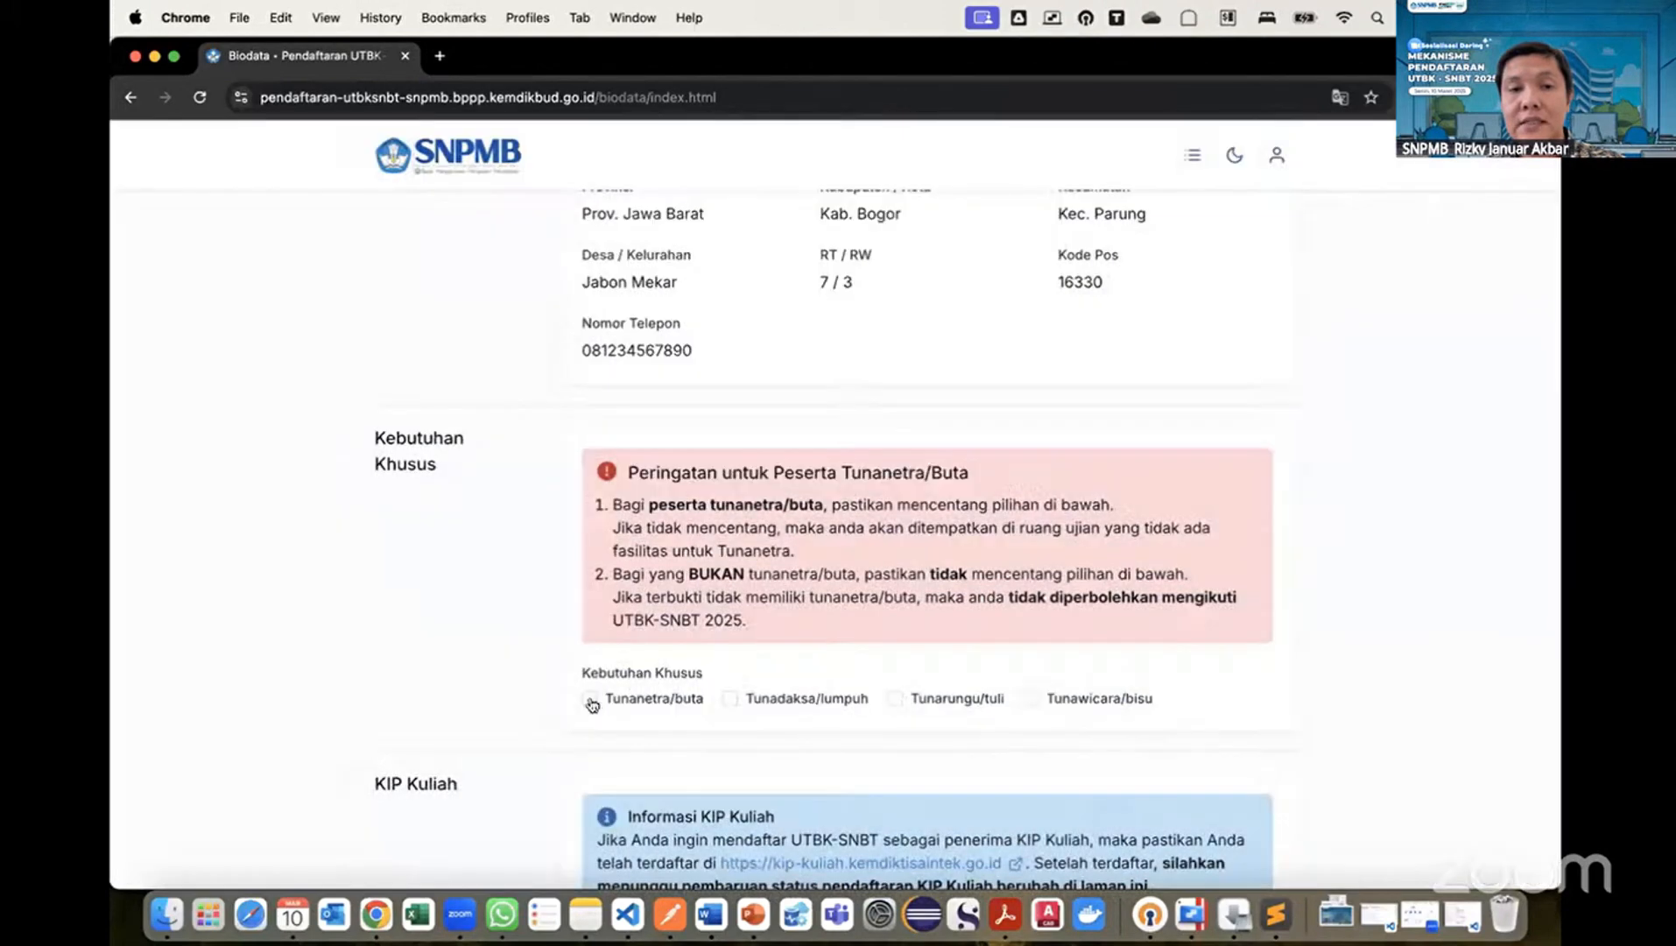
click(590, 701)
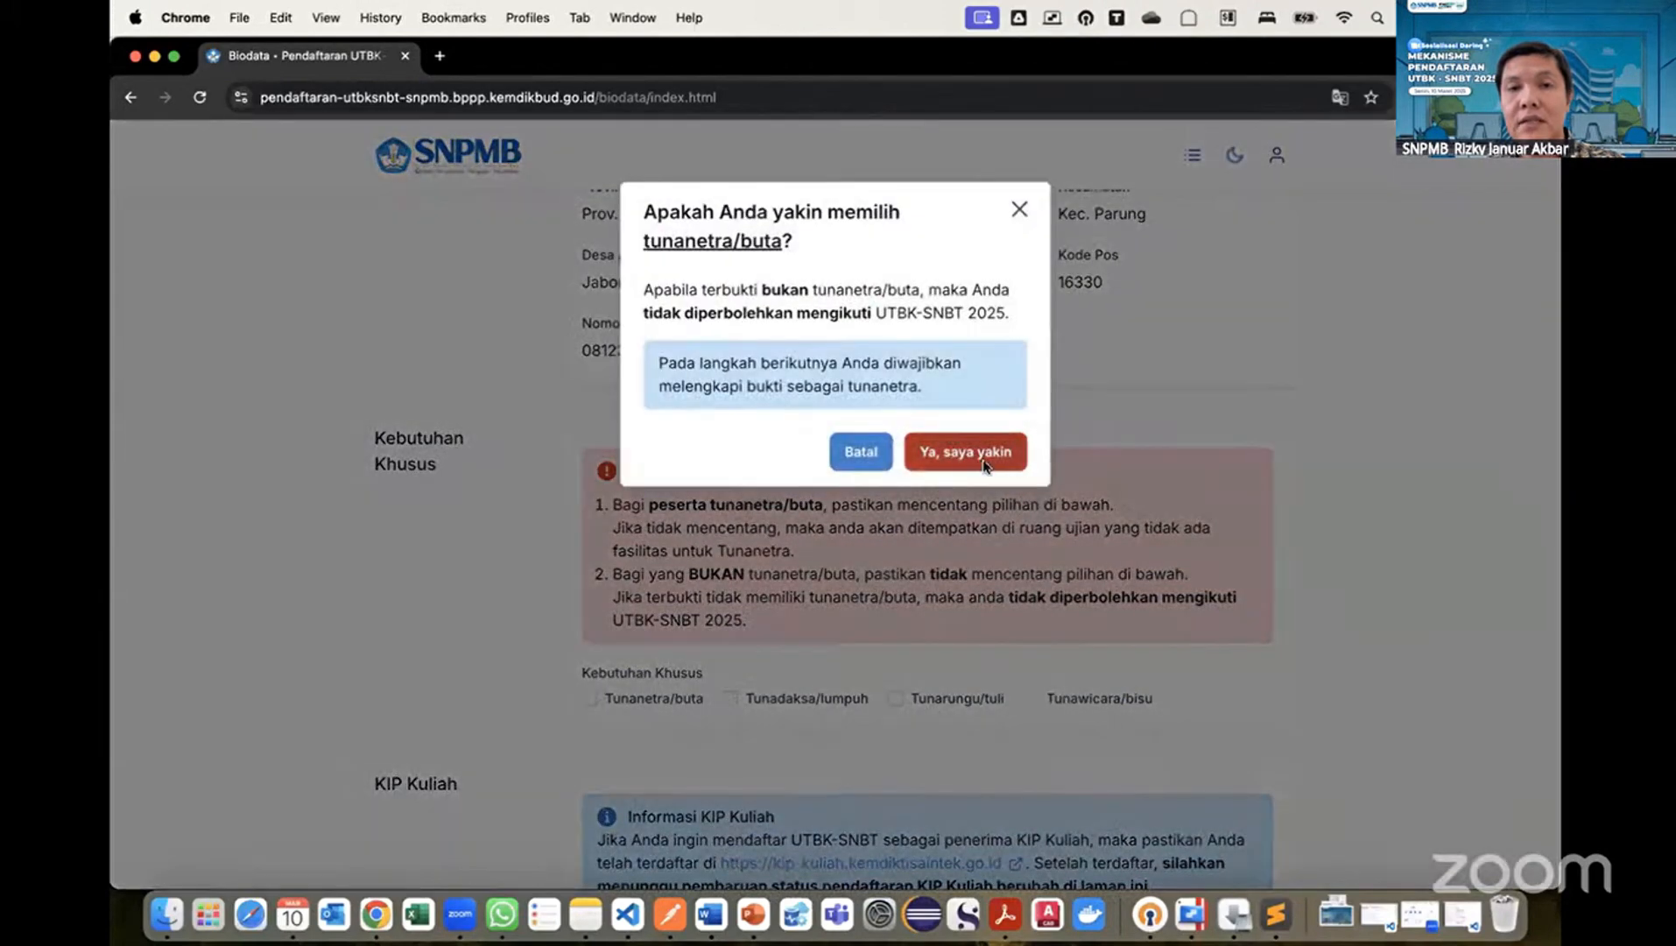
click(983, 453)
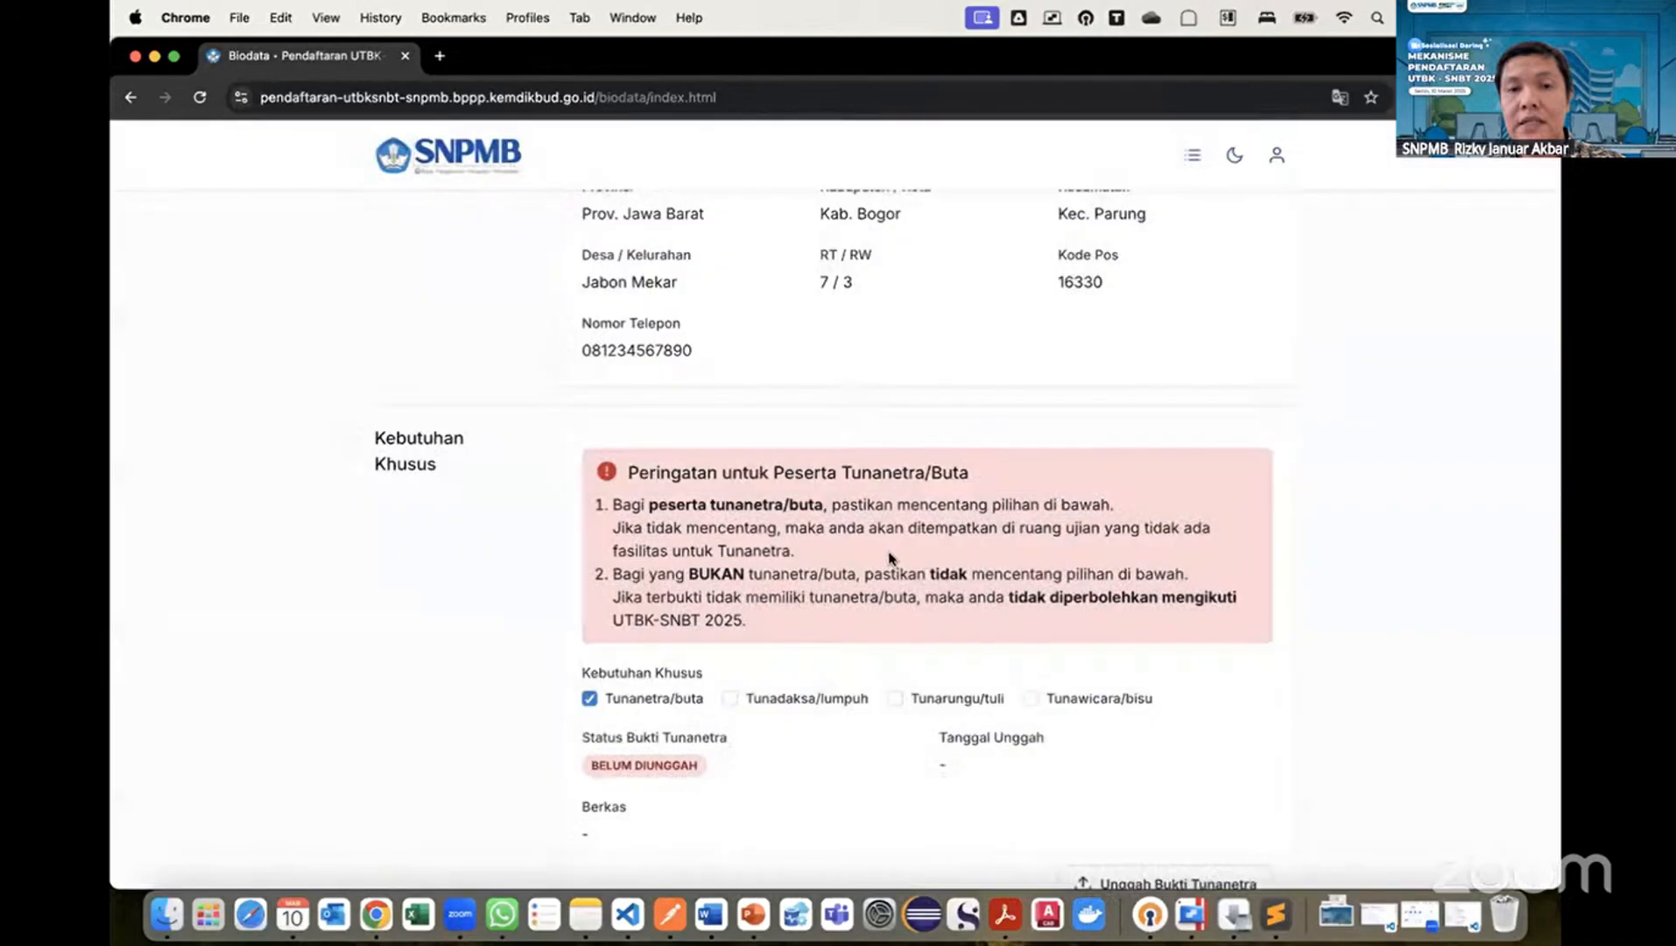
View the Tunanetra evidence upload instructions and the blank statement letter form, and close the form.
scroll(890, 558, down, 3)
click(1198, 640)
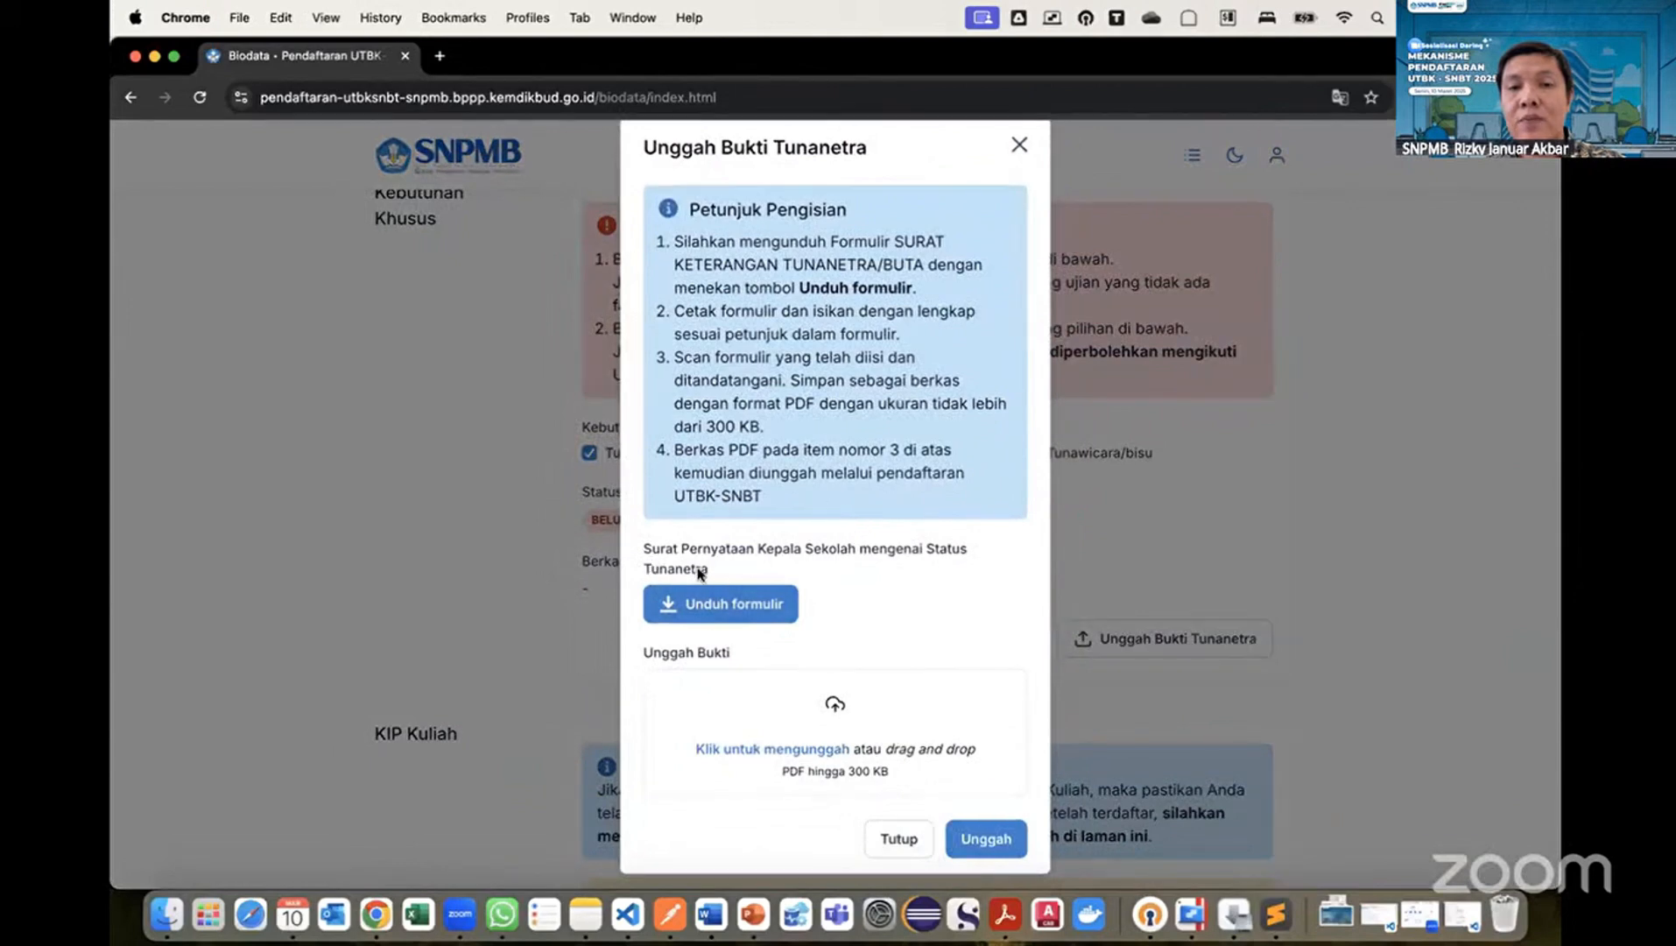
click(737, 613)
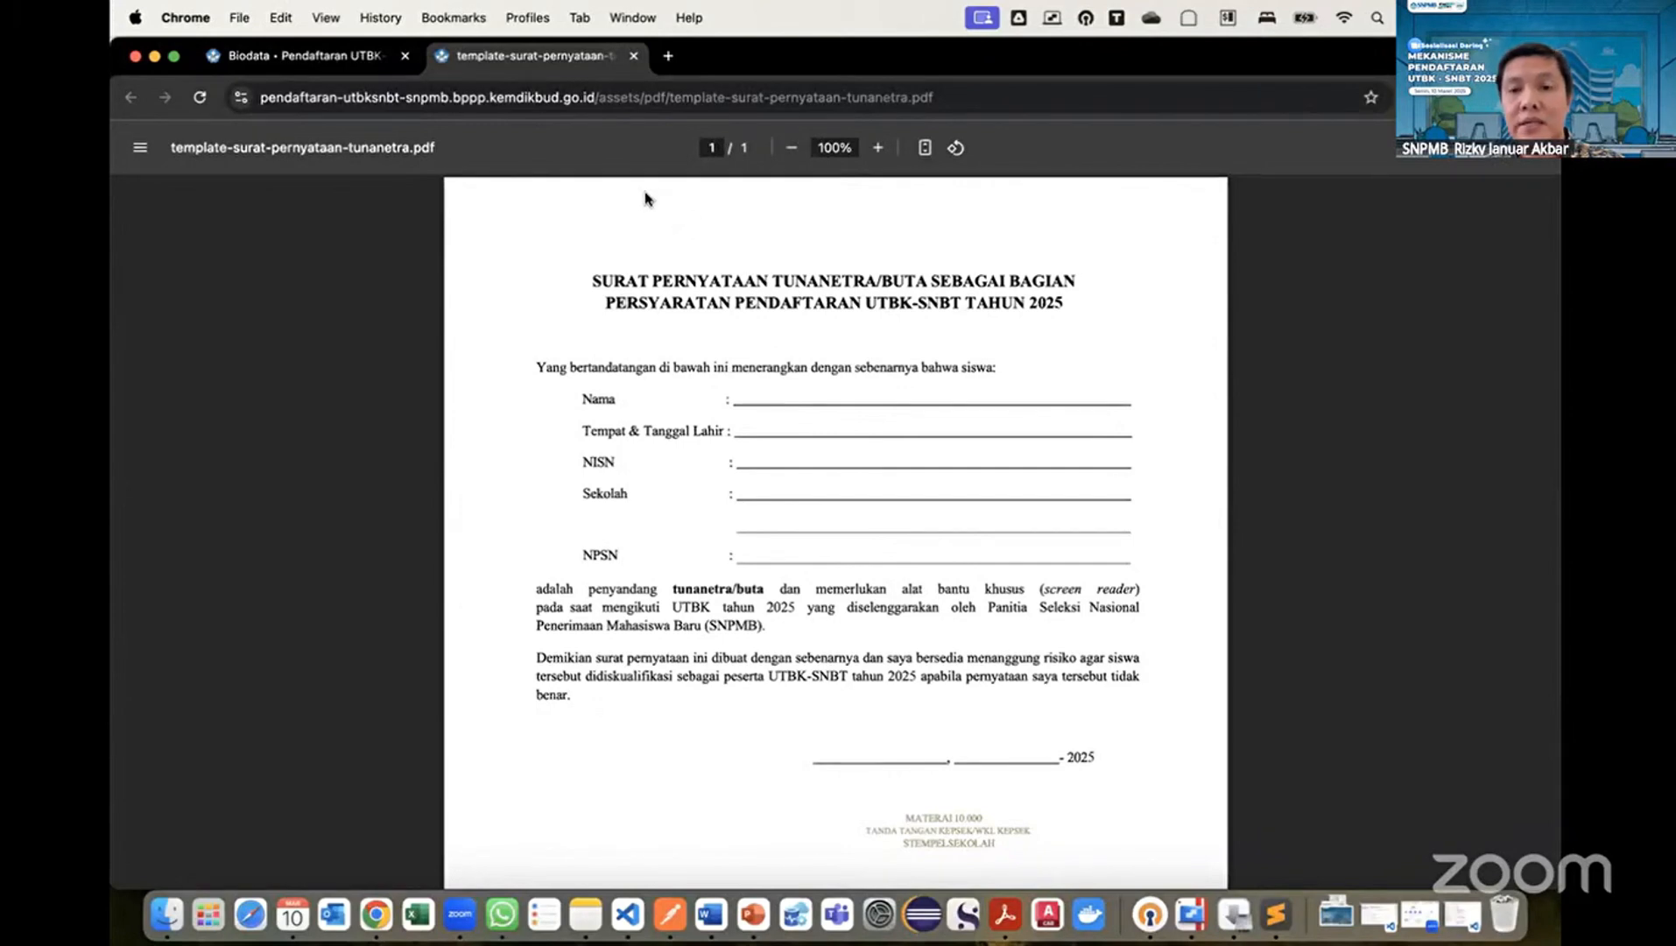
click(633, 55)
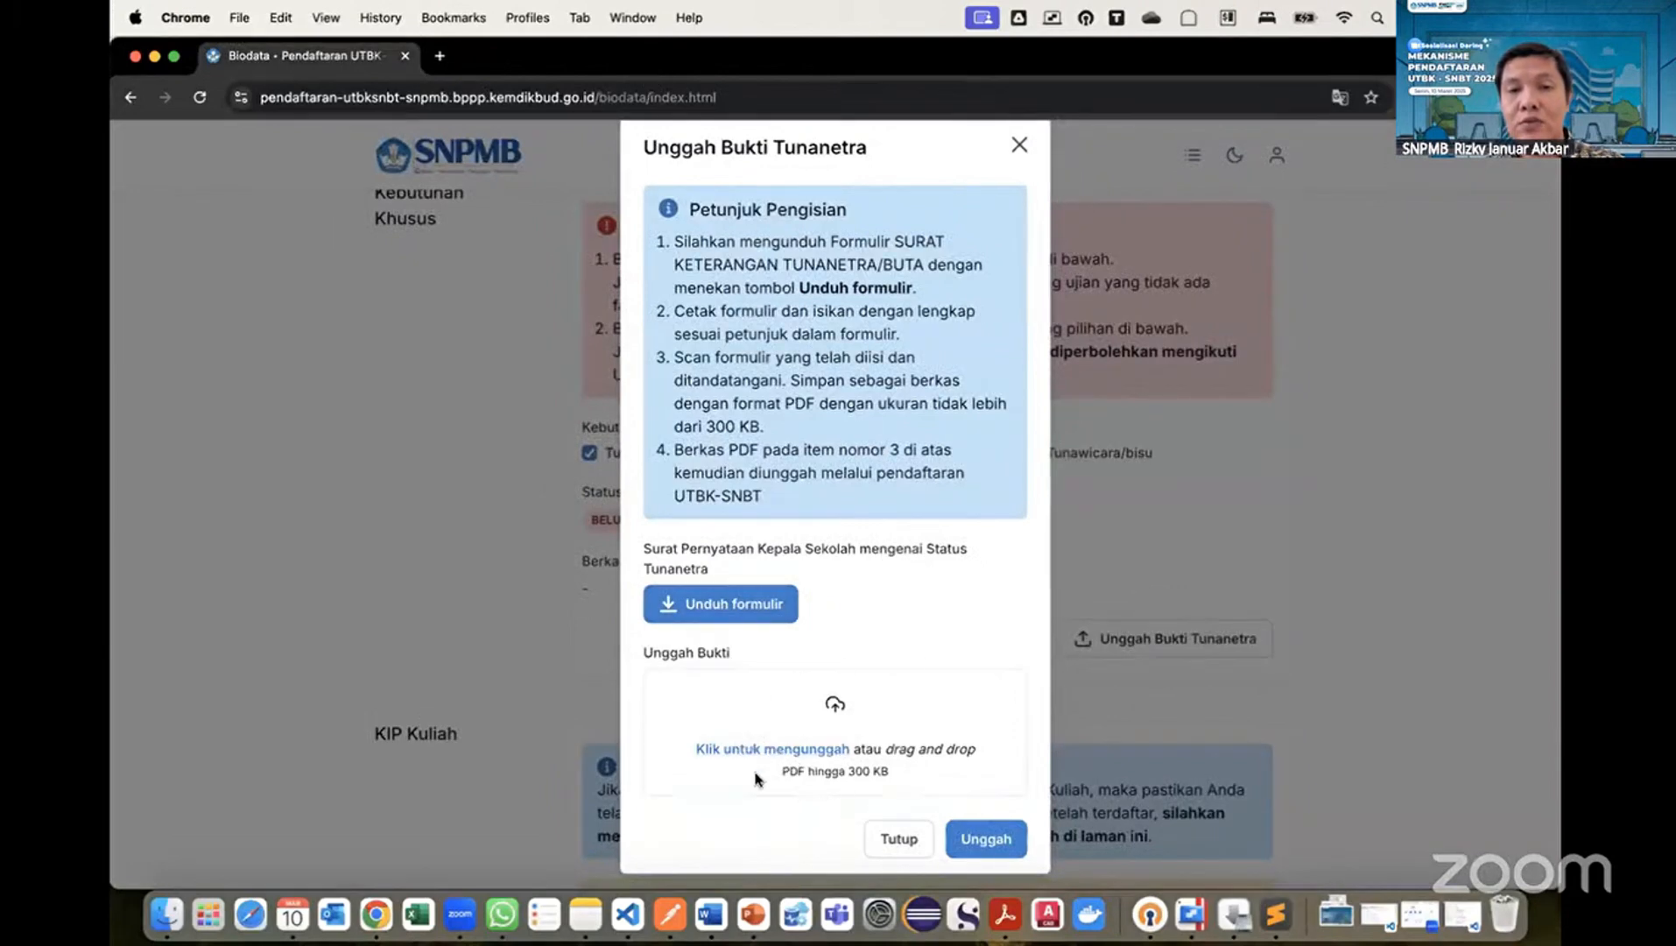
Close the evidence upload dialog without uploading a file and deselect Tunanetra/buta.
click(1018, 145)
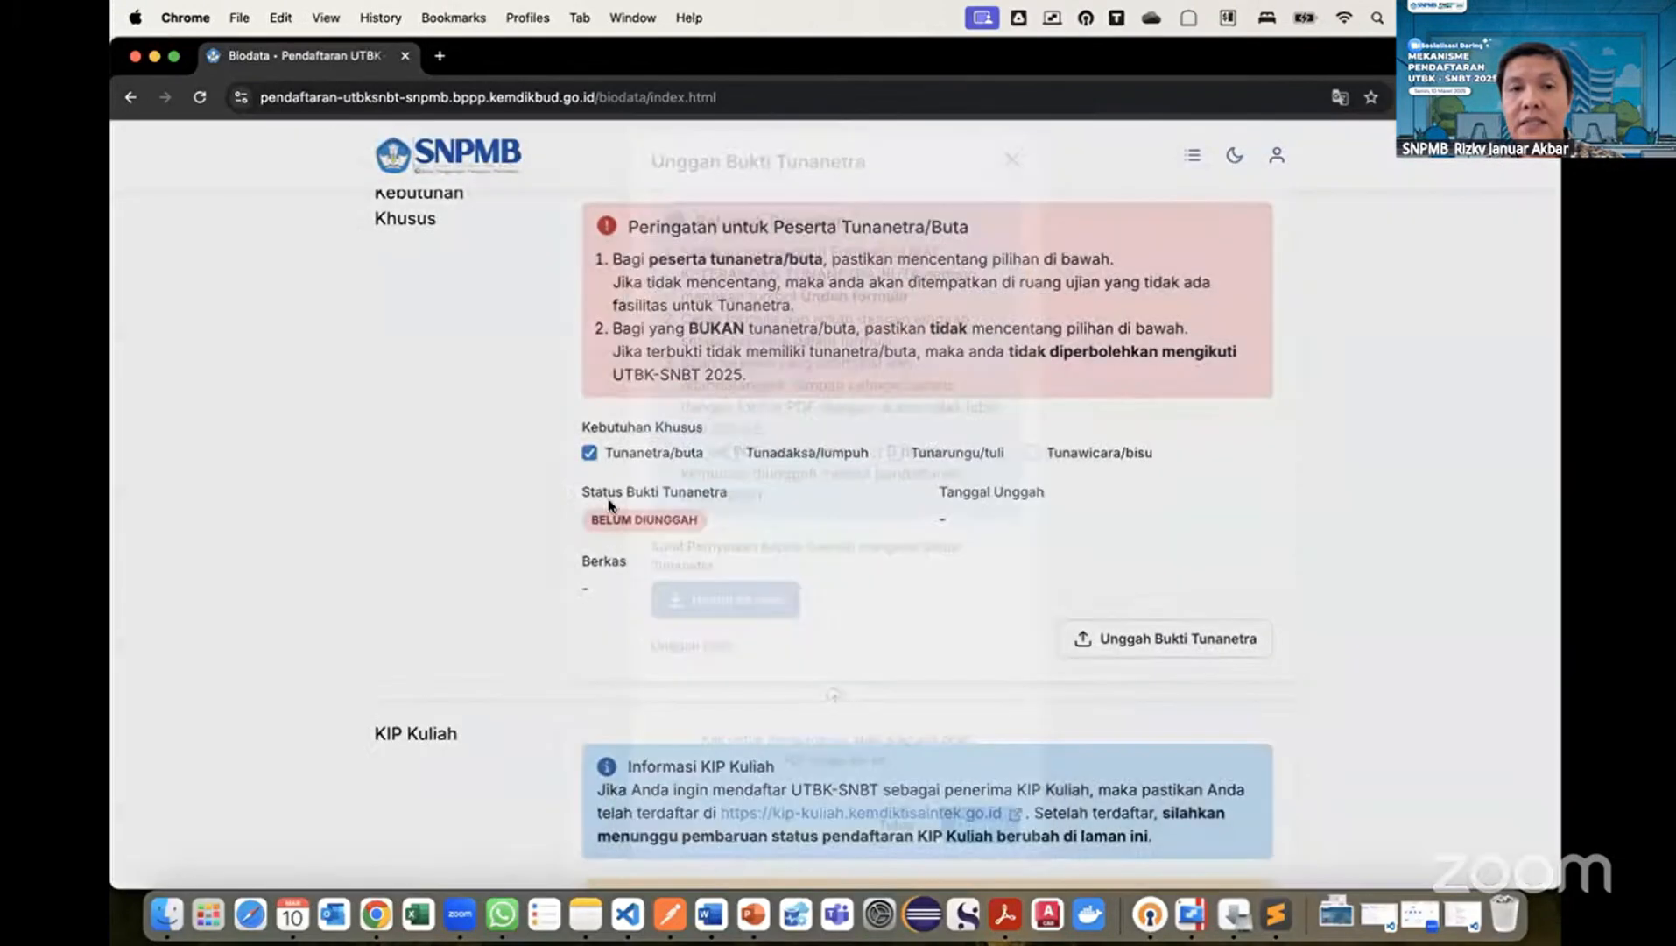
click(589, 453)
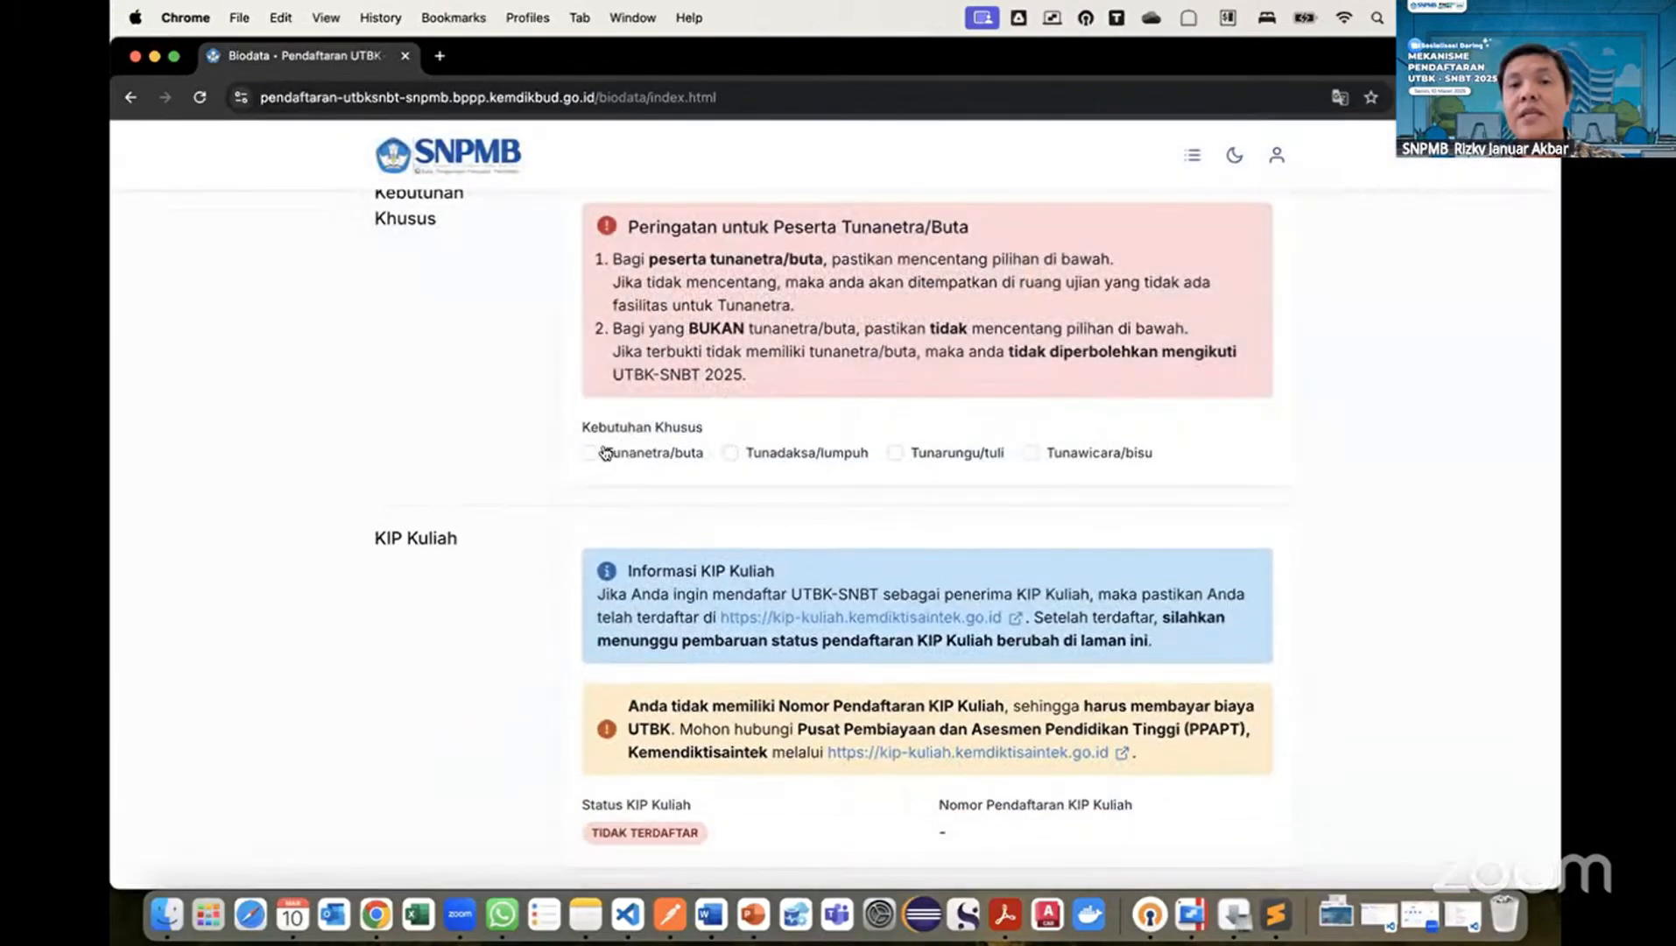
Try to select Tunadaksa/lumpuh, entering the statement "Saya ada peserta tunadaksa", and dismiss the confirmation dialog.
click(732, 453)
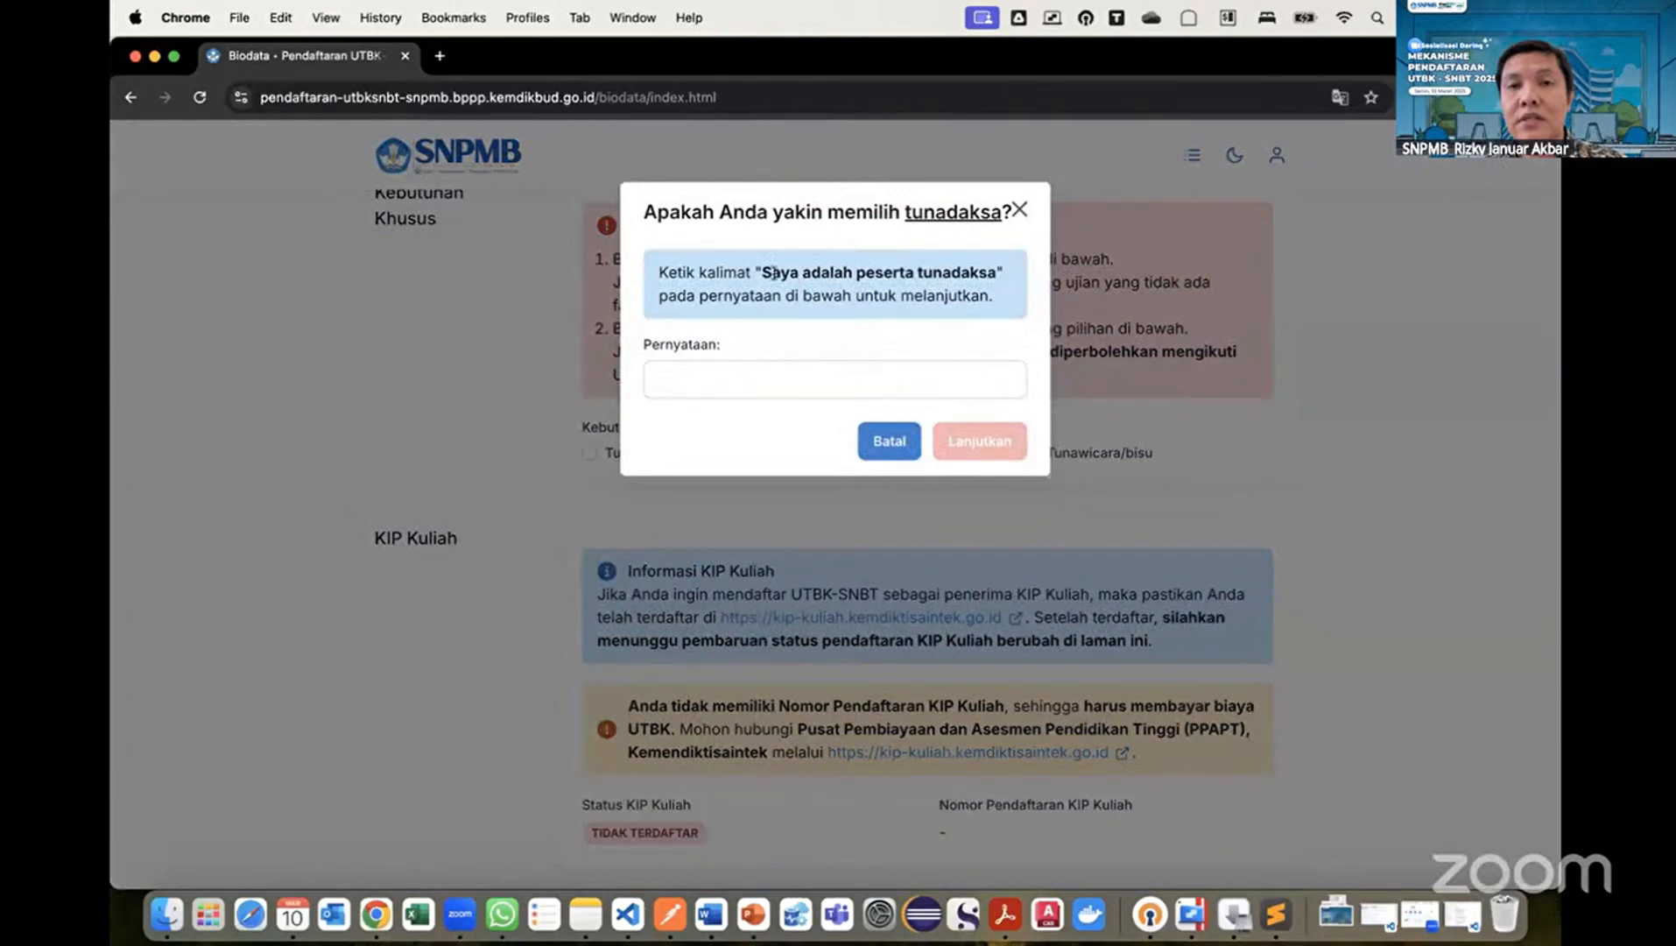
click(701, 386)
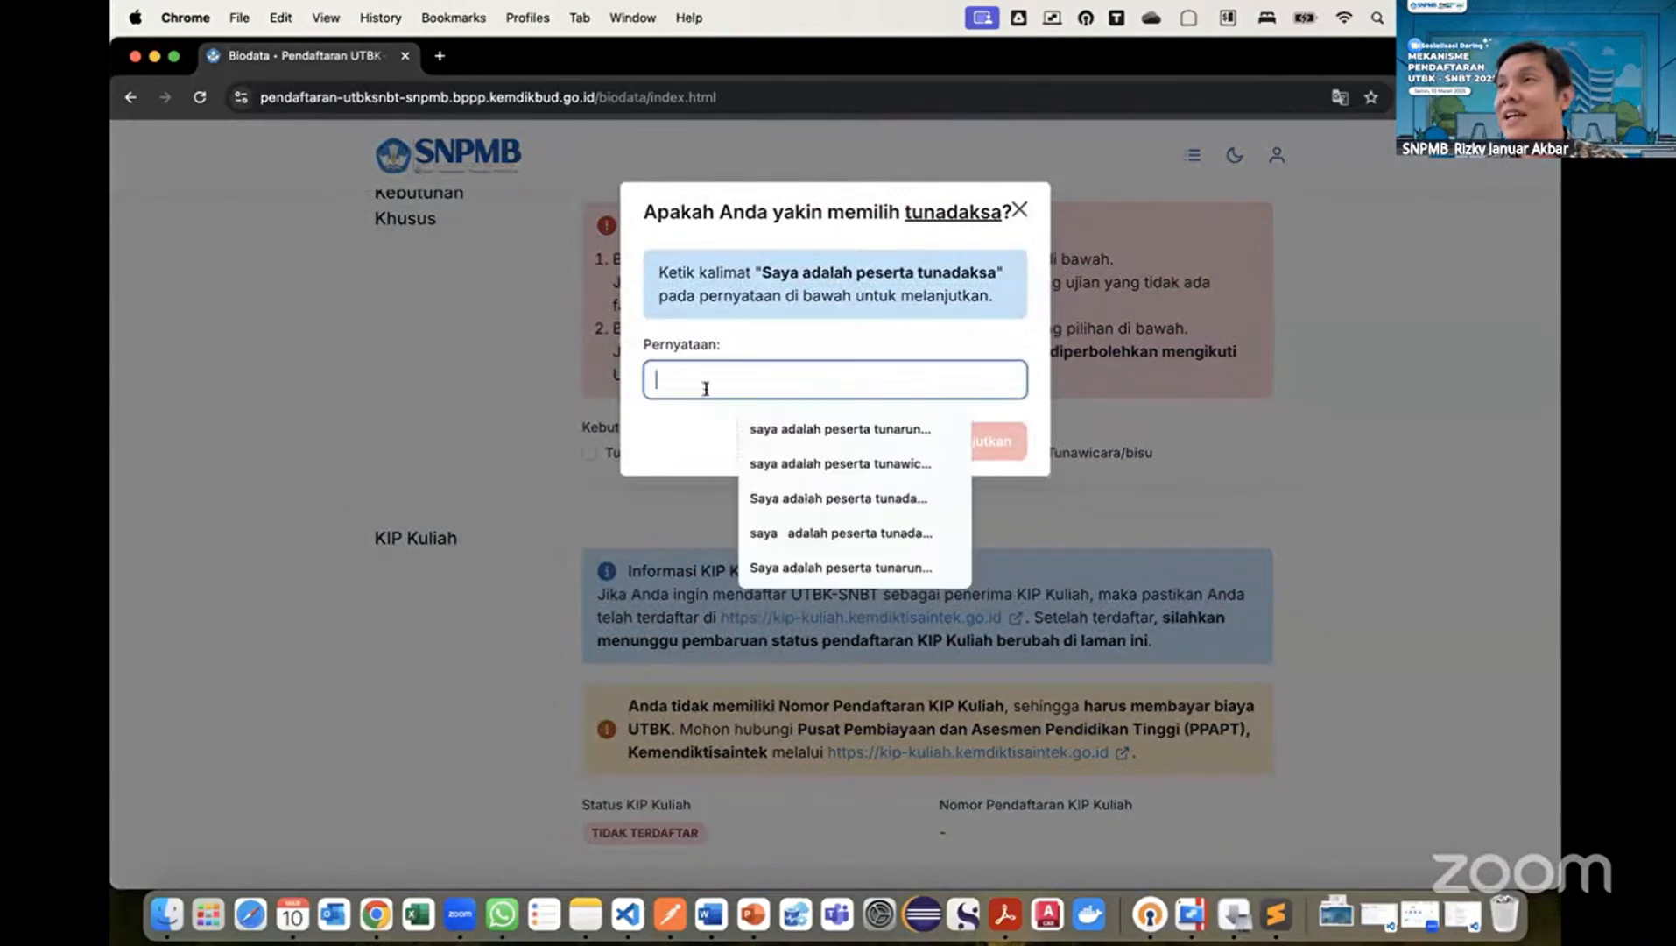
text(Saya)
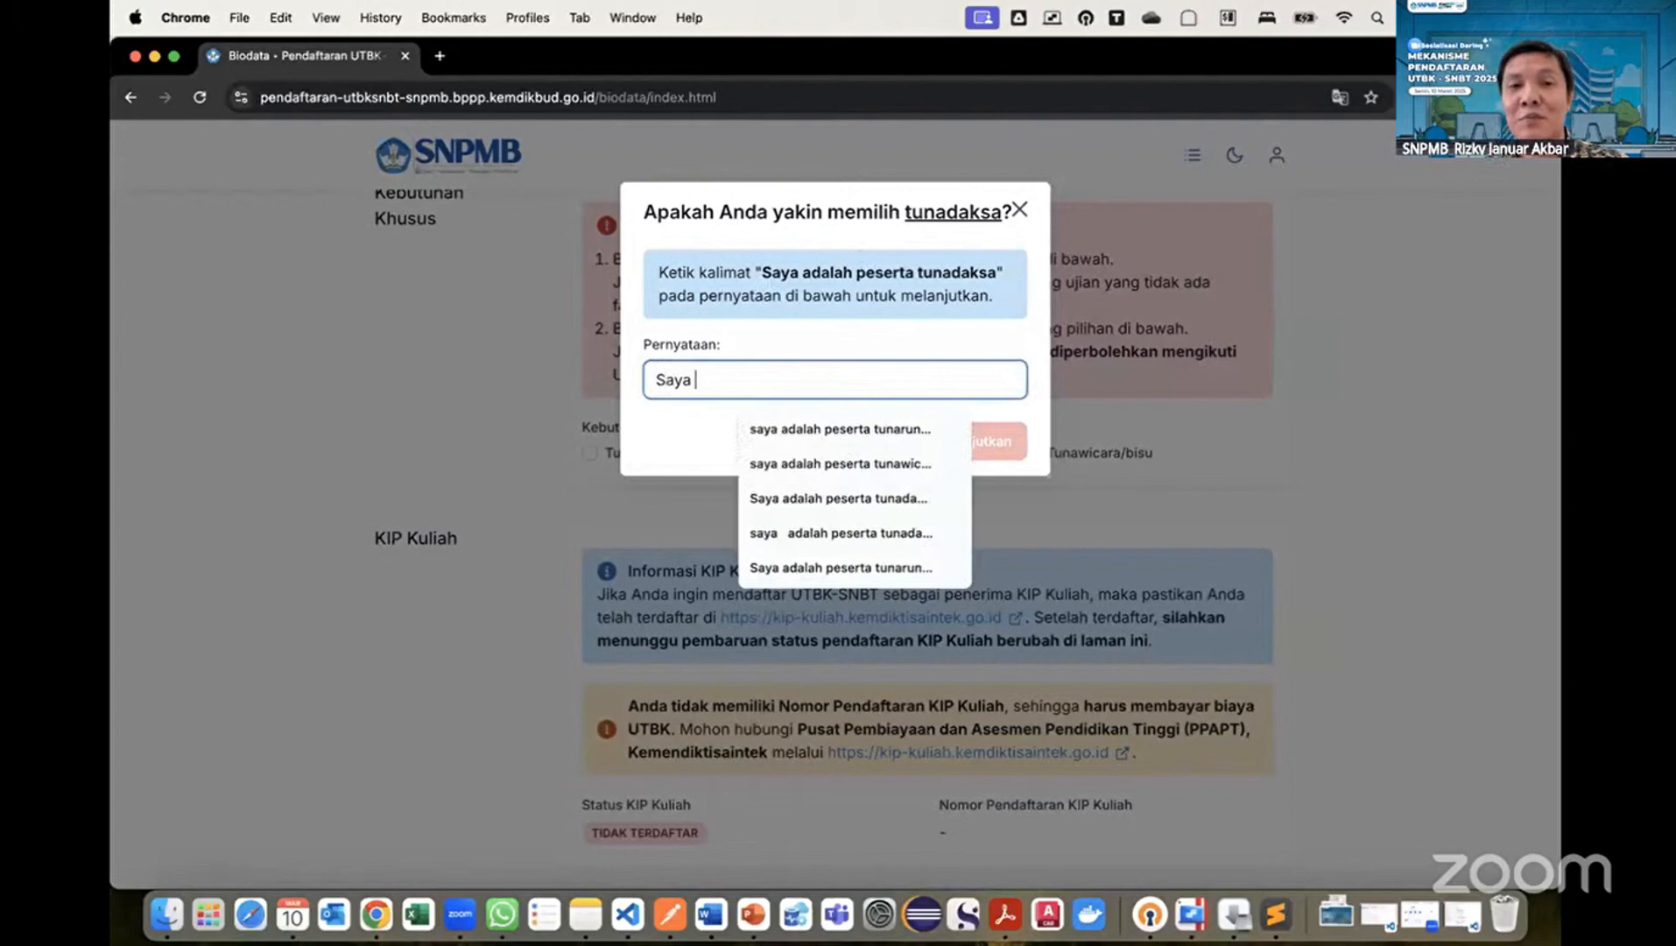
text( ada pe)
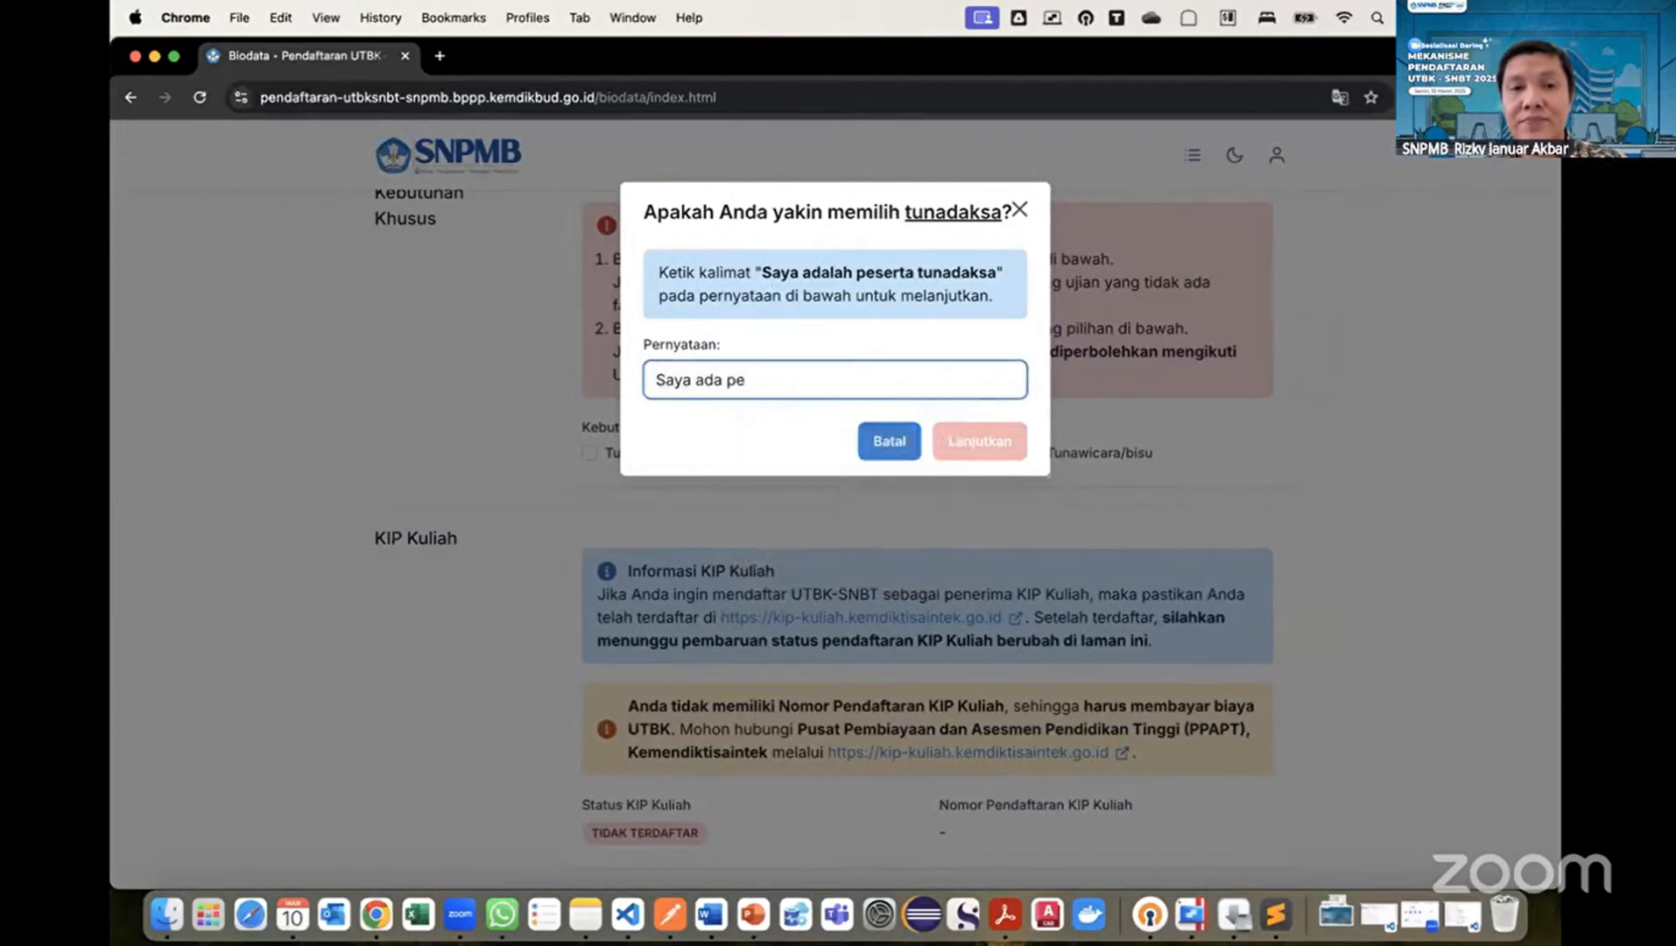
text(serta tuna)
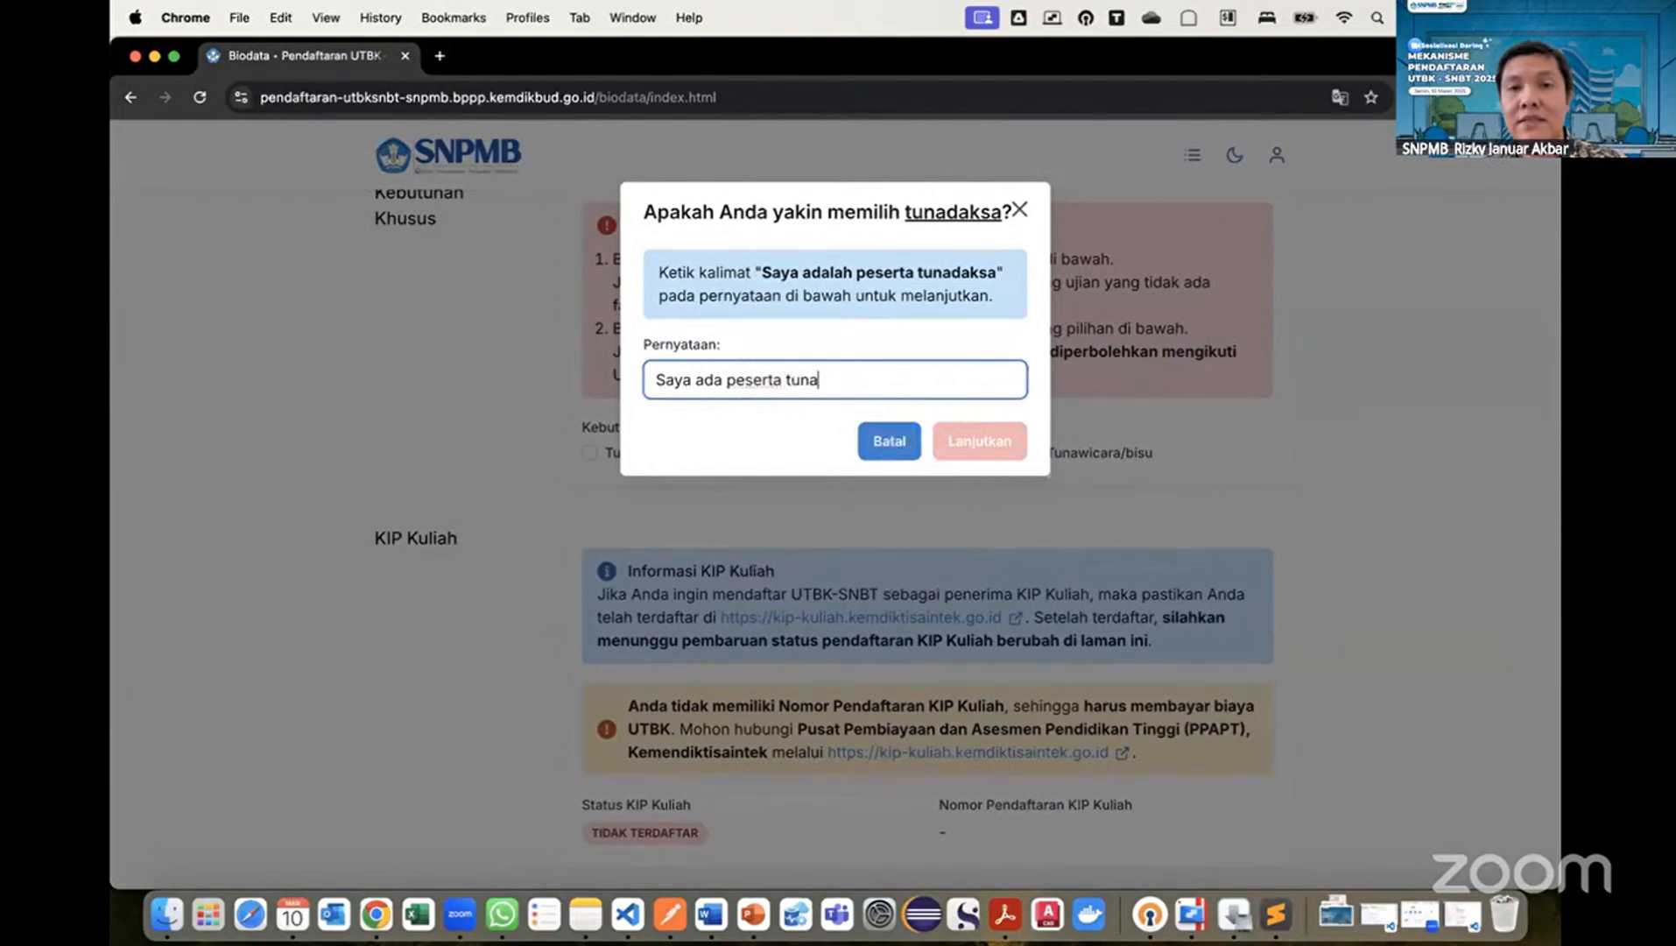
text(dask)
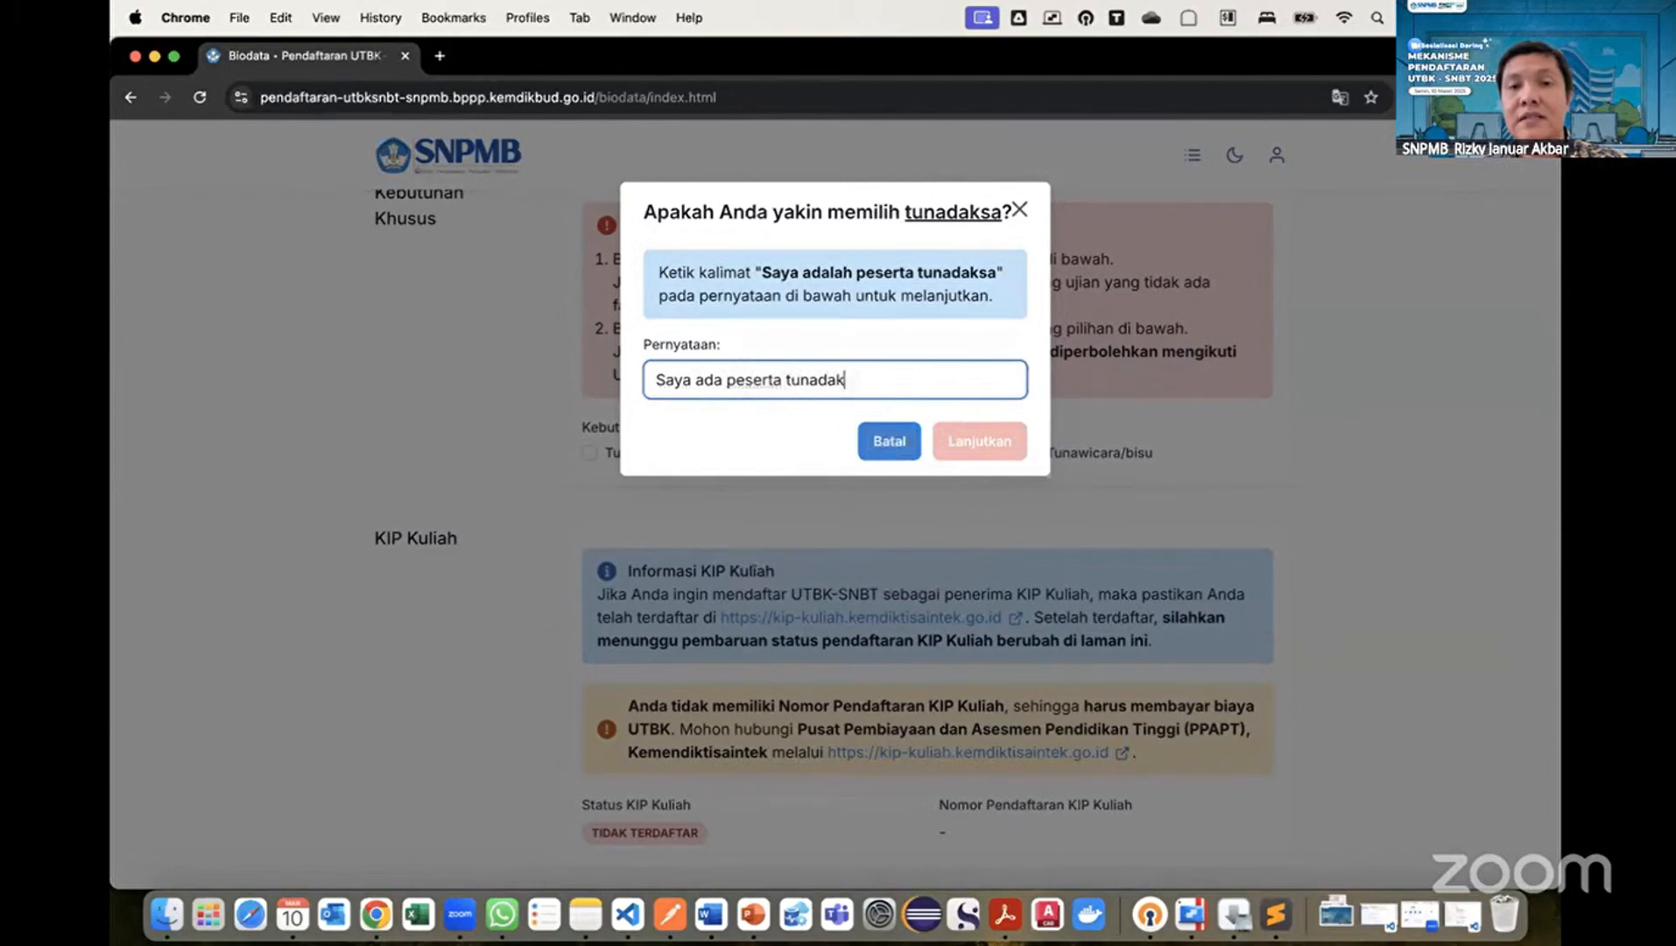
text(sa)
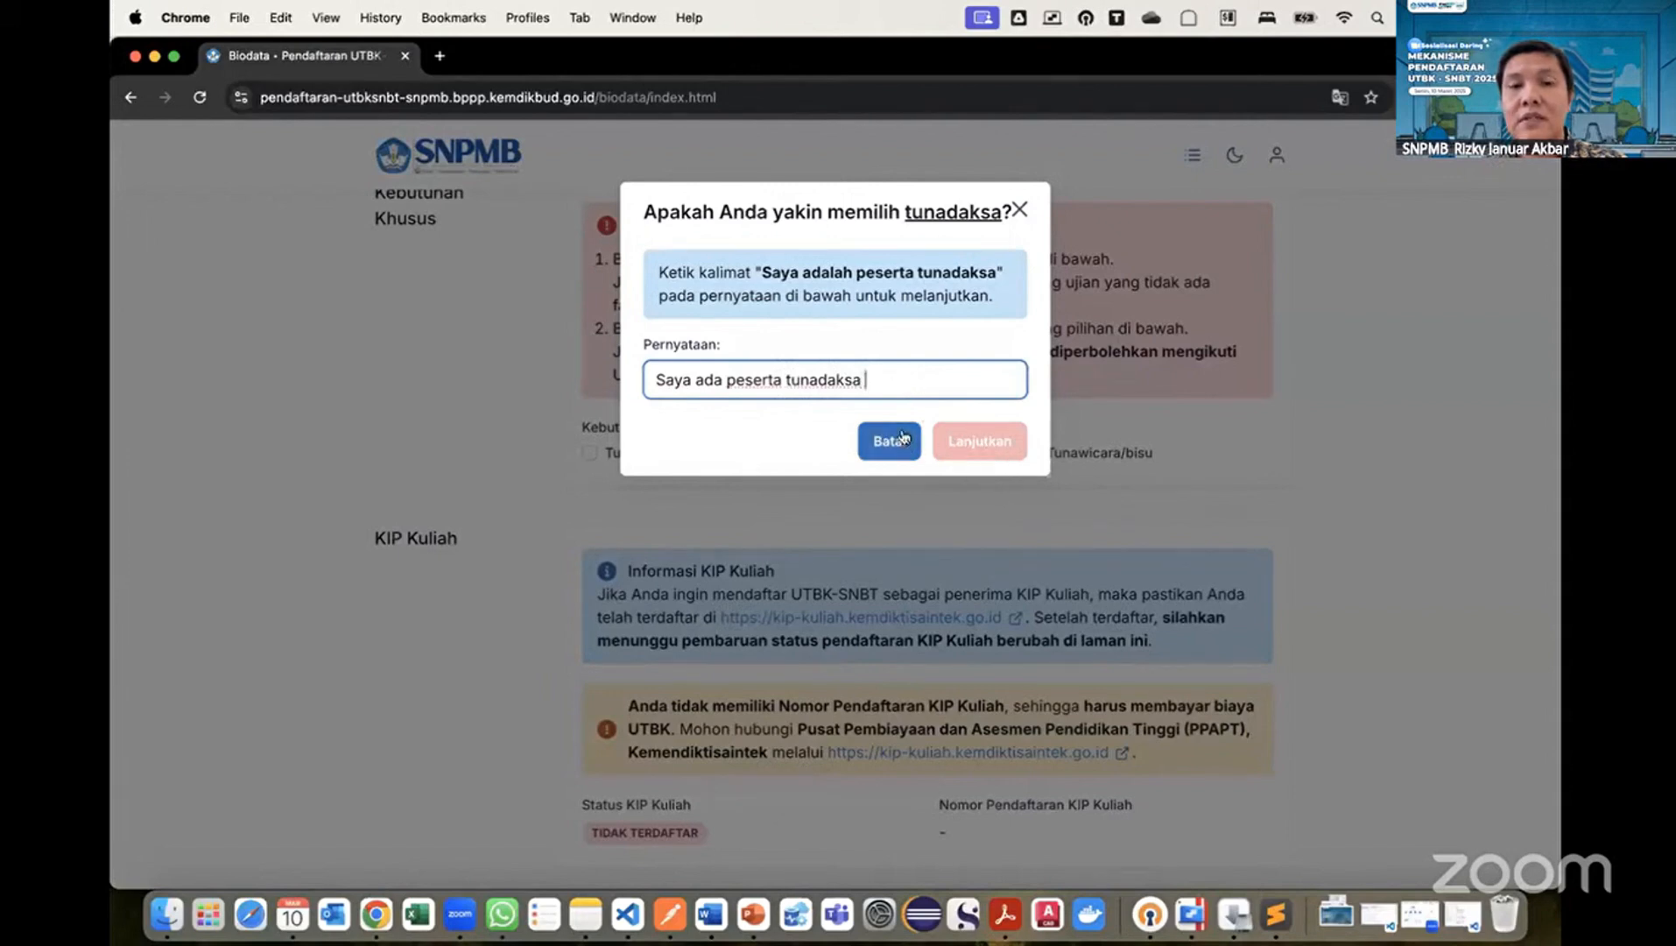
key(BackSpace)
key(BackSpace)
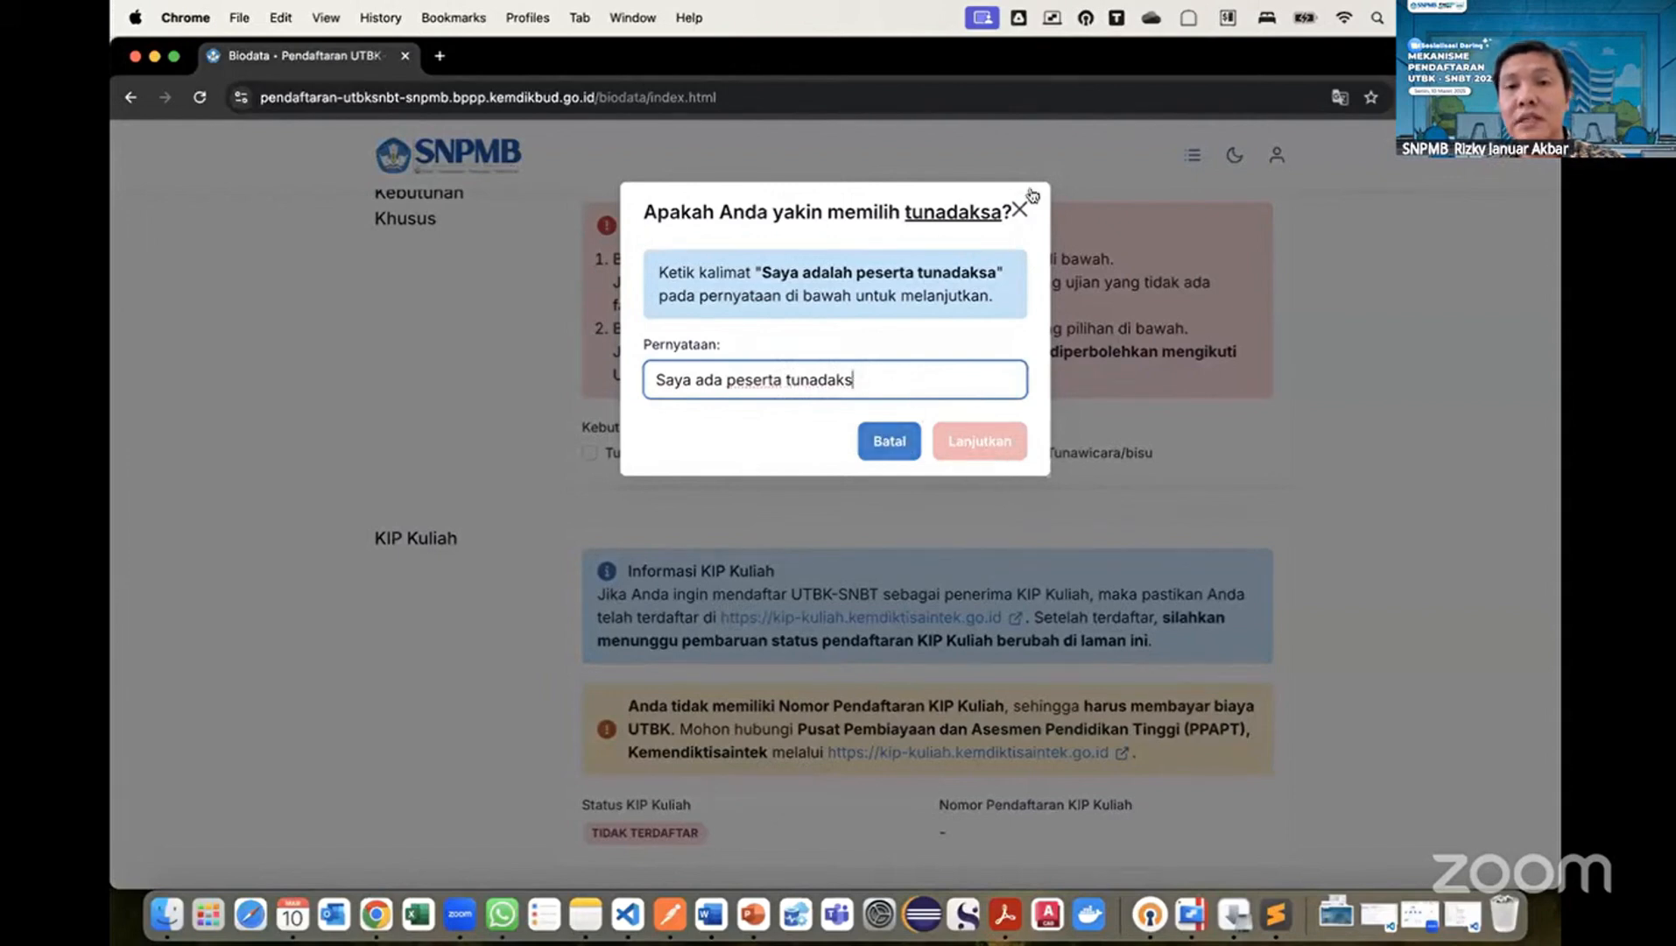
click(1021, 210)
click(737, 454)
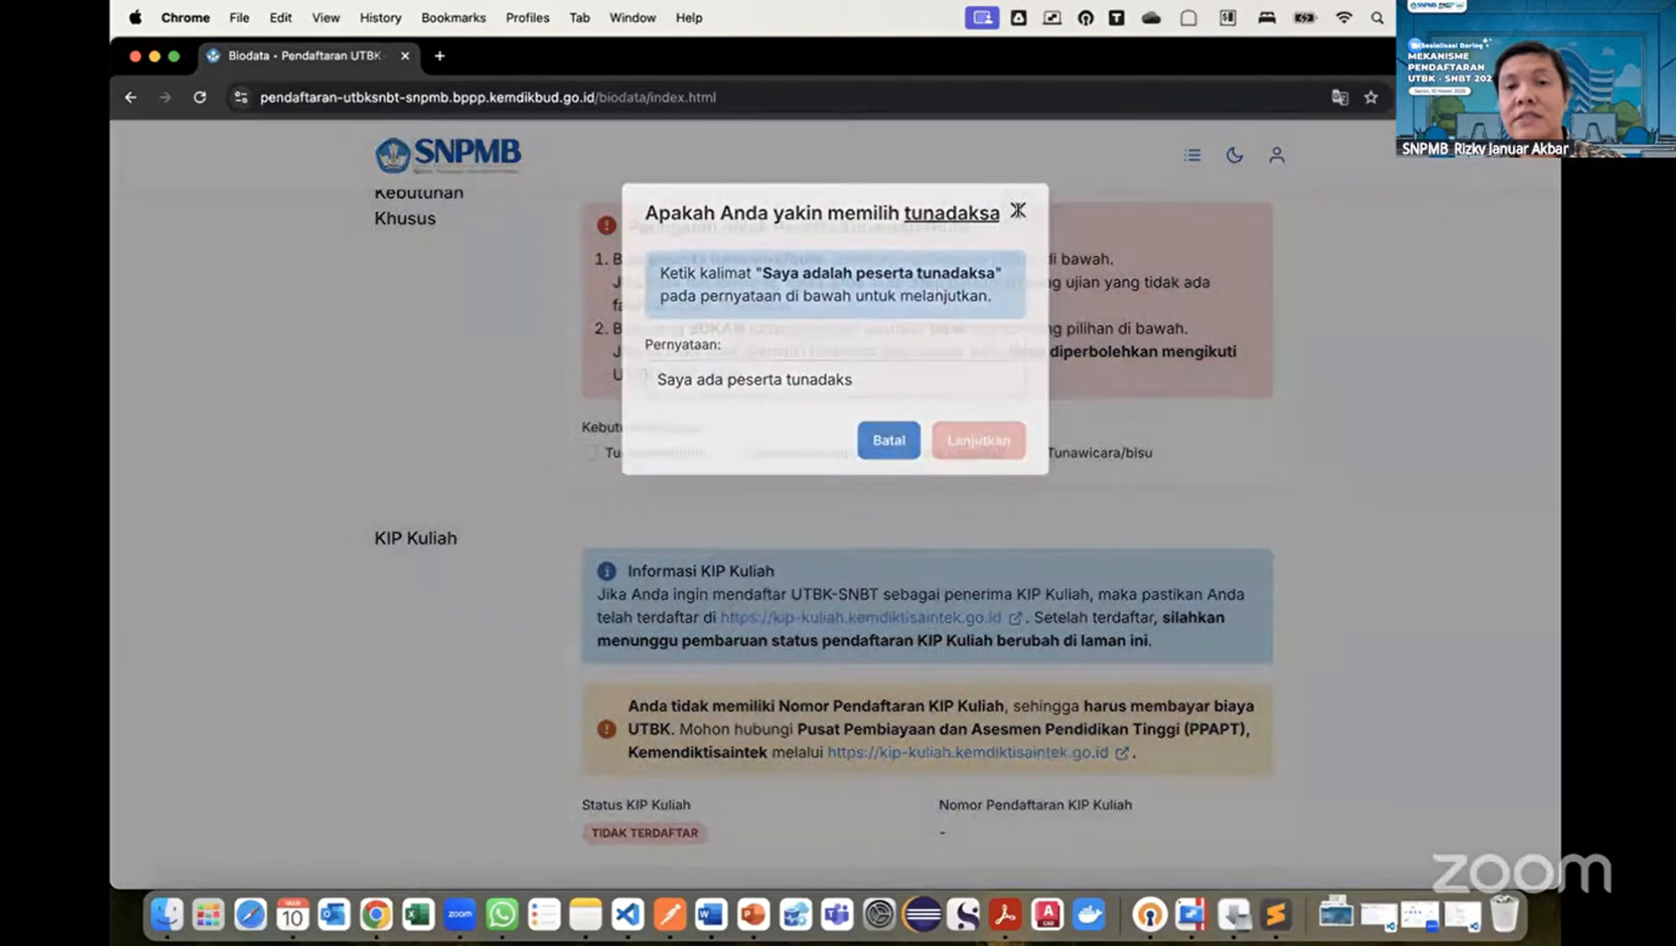
click(1017, 211)
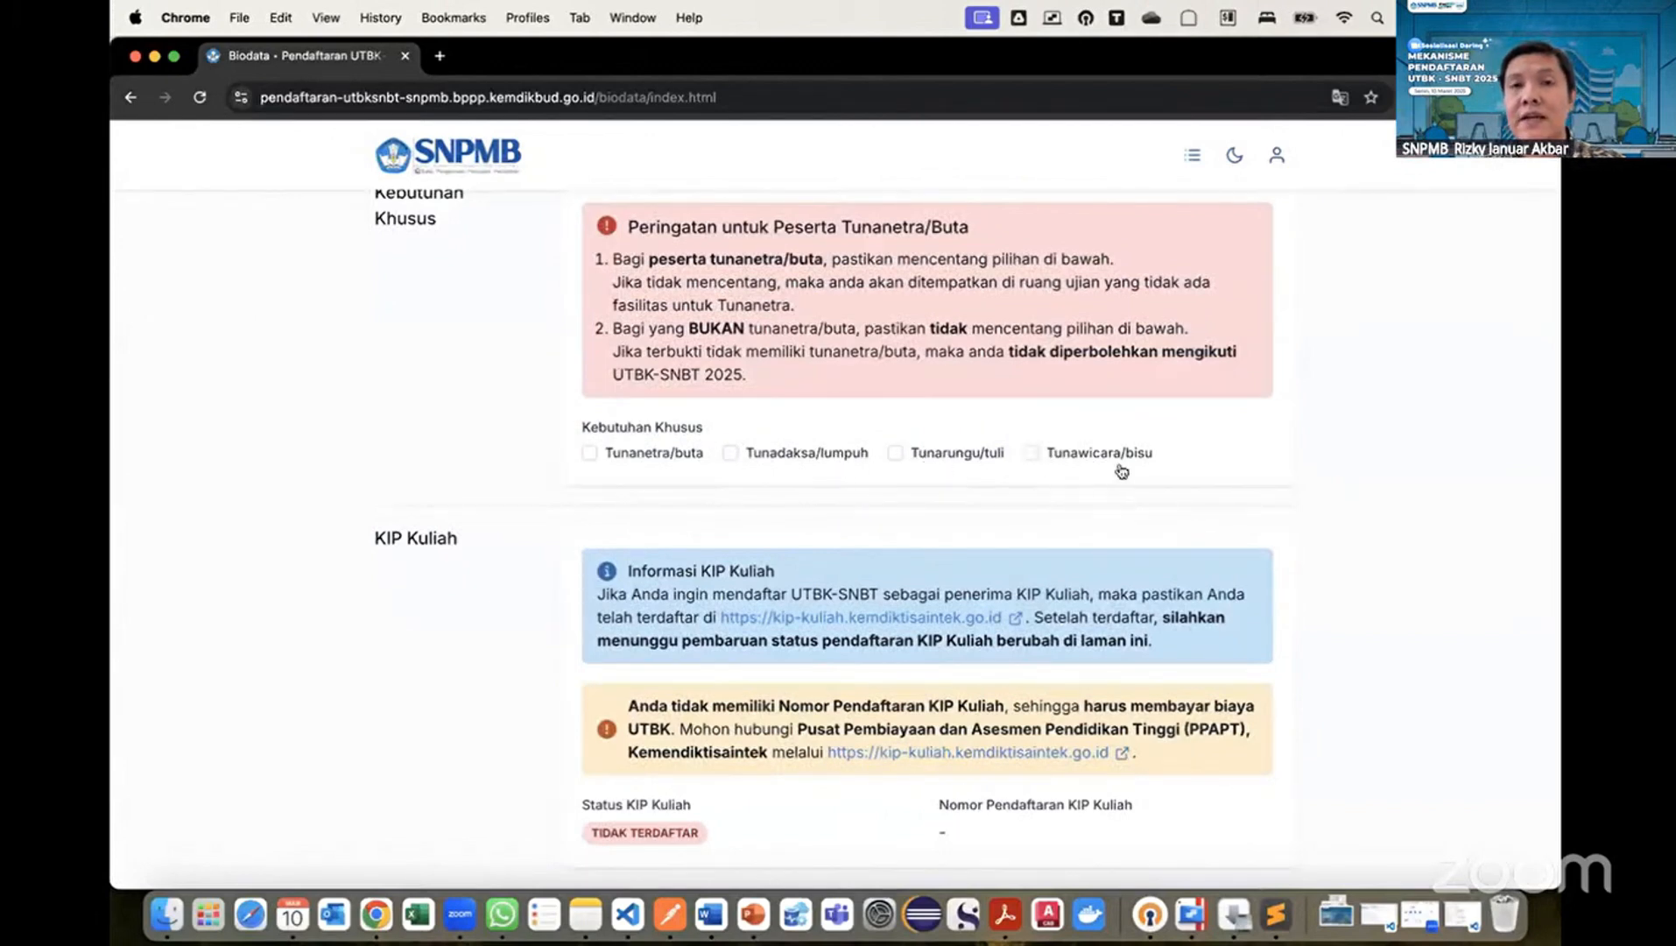
Review the Kebutuhan Khusus options and the KIP Kuliah information in the biodata form.
scroll(969, 517, down, 3)
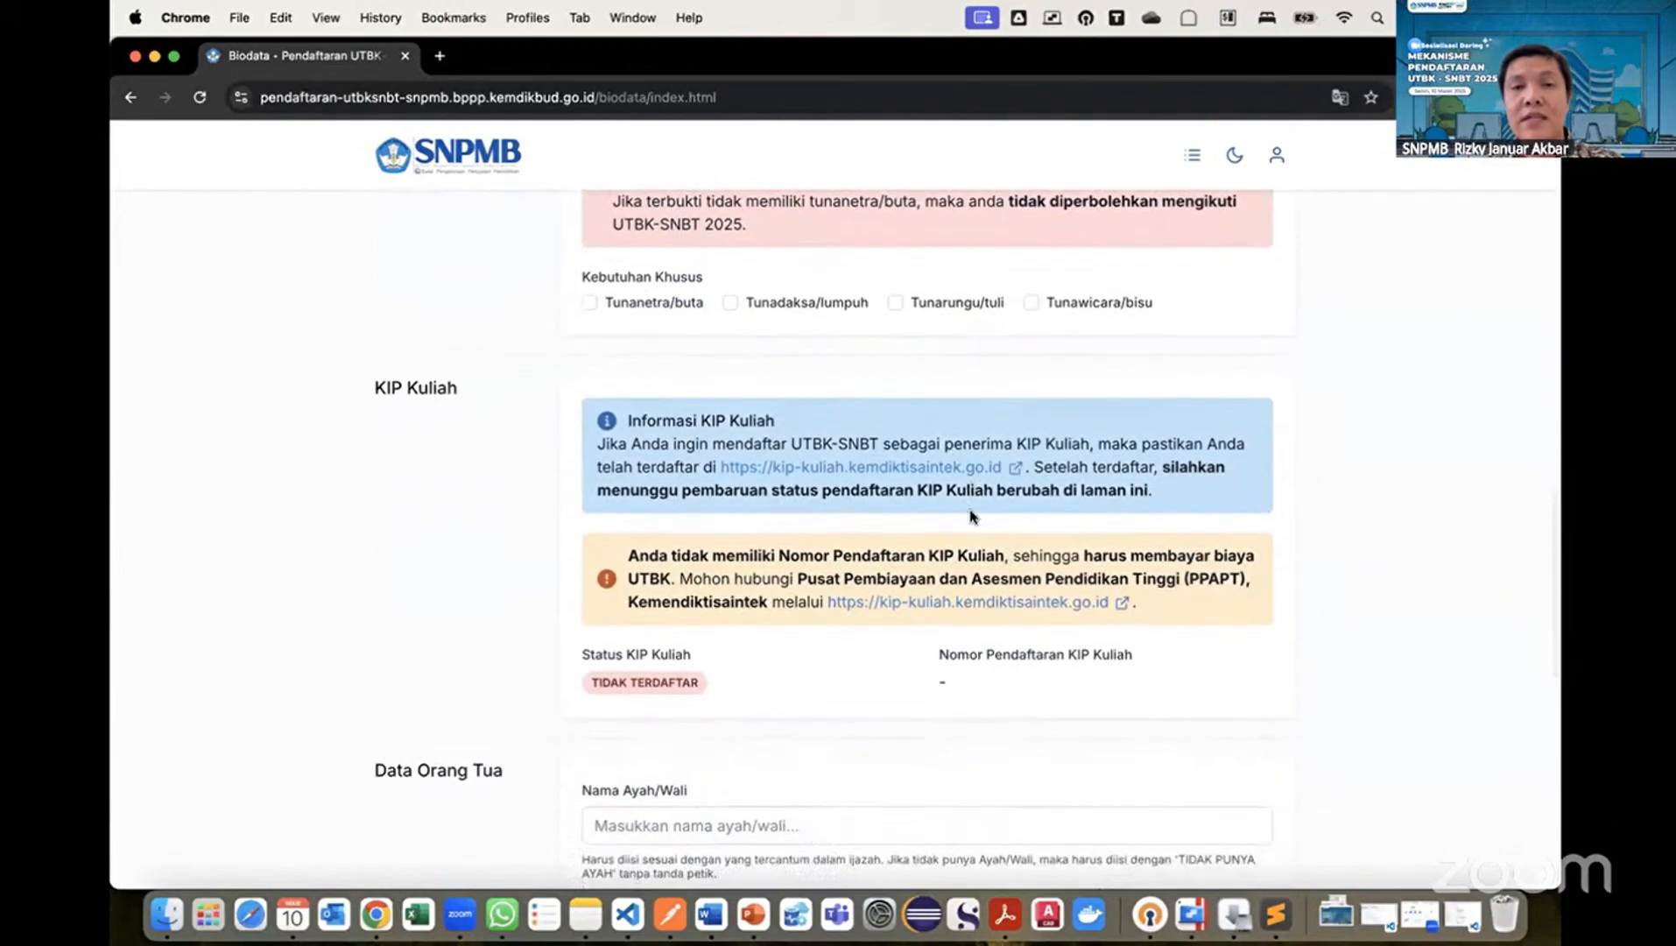
scroll(970, 519, up, 5)
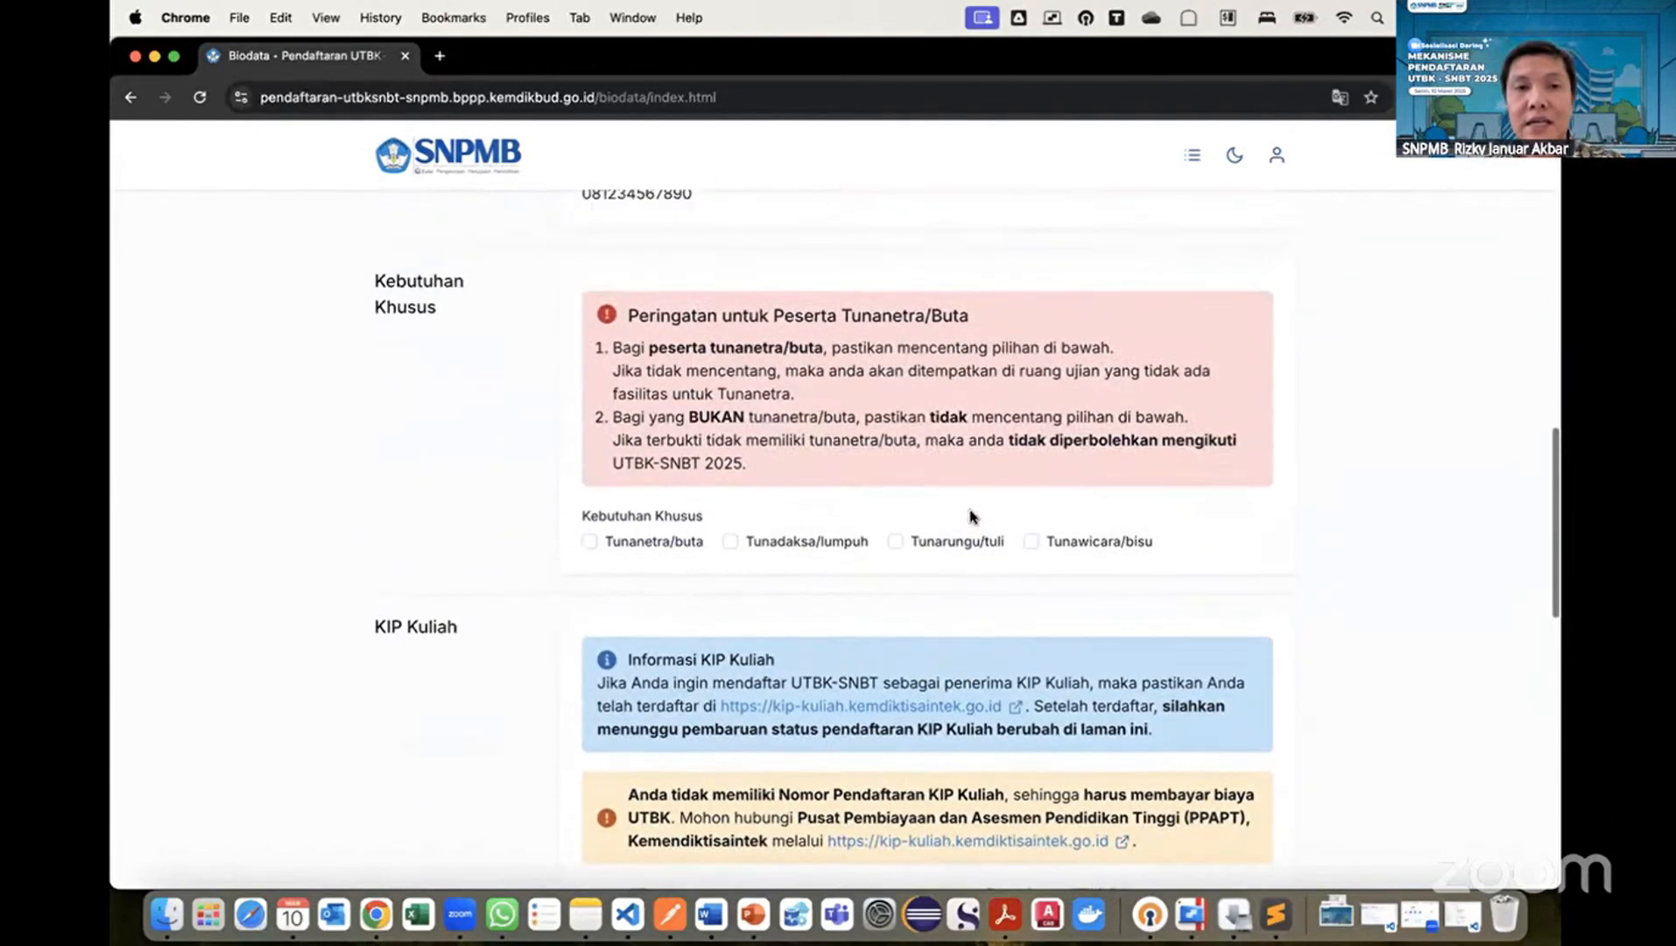
scroll(925, 543, down, 2)
scroll(911, 524, up, 3)
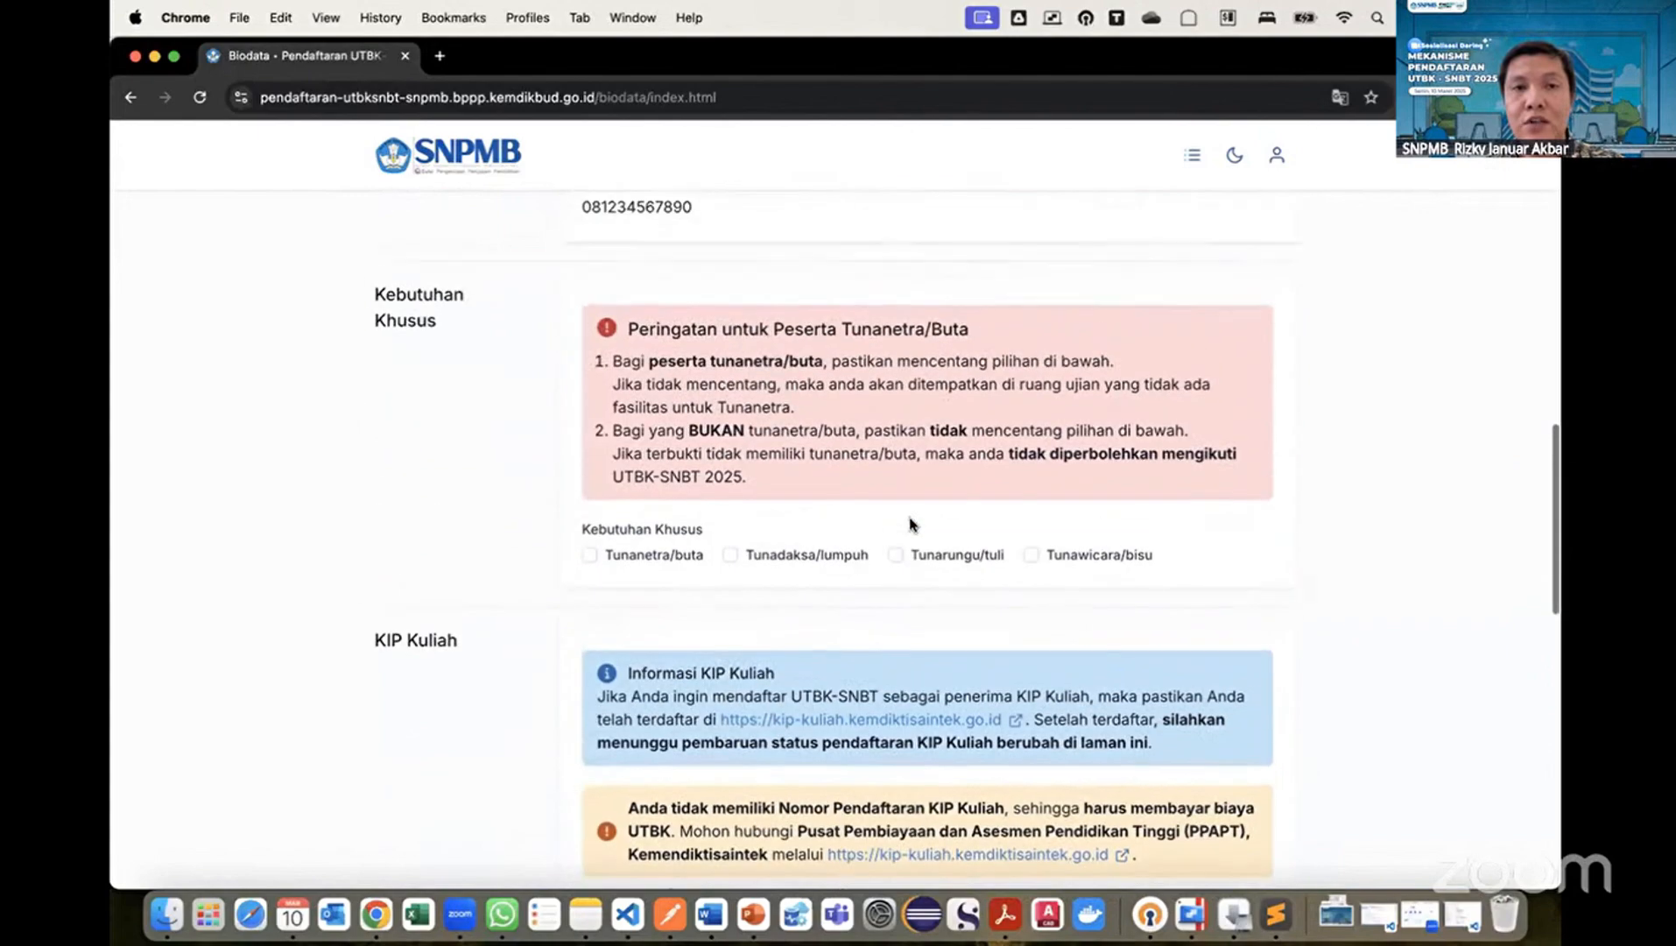
scroll(655, 494, down, 3)
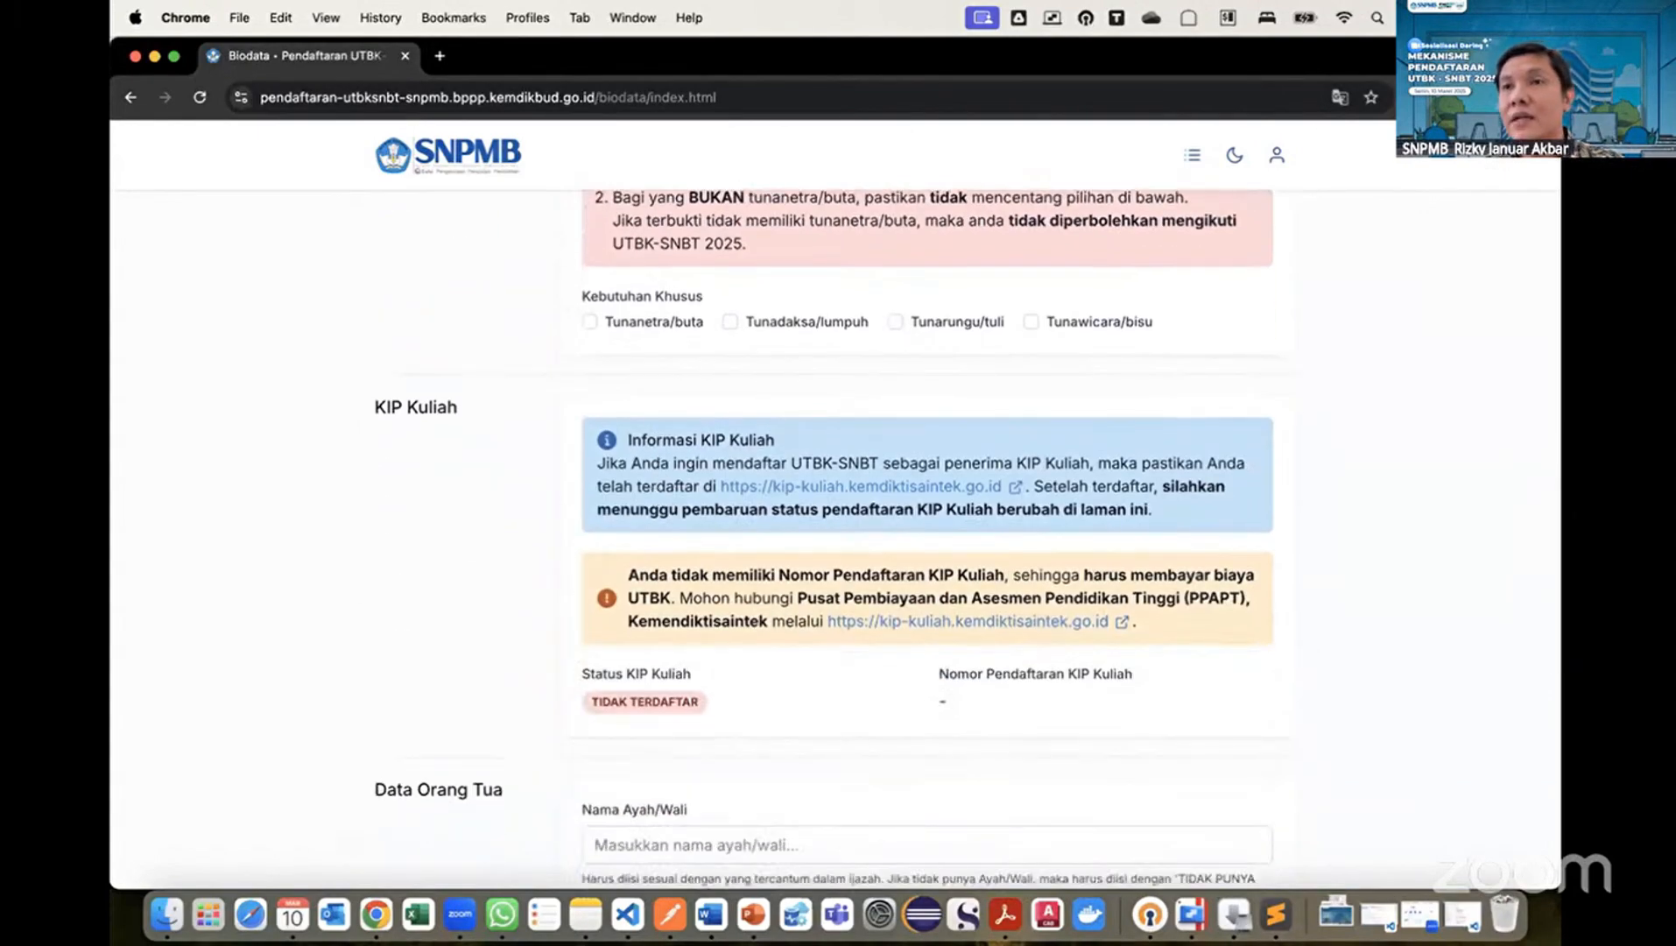
Switch between Postman and Chrome to examine how the KIP Kuliah section presents different registration statuses.
key(super+Tab)
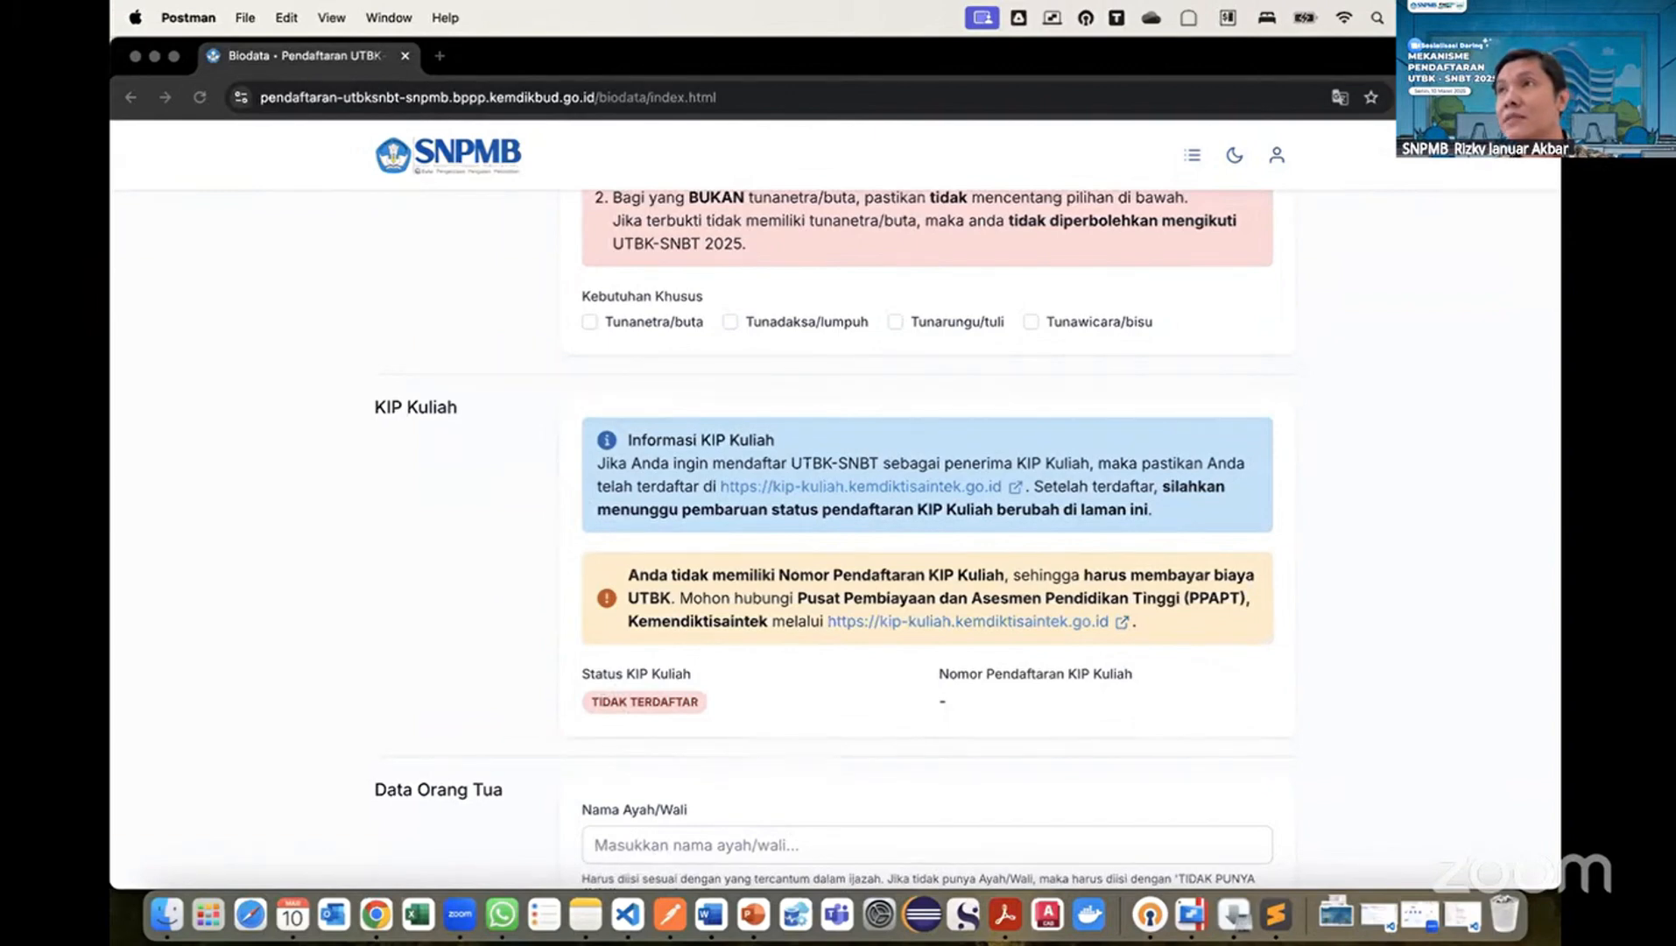
click(871, 561)
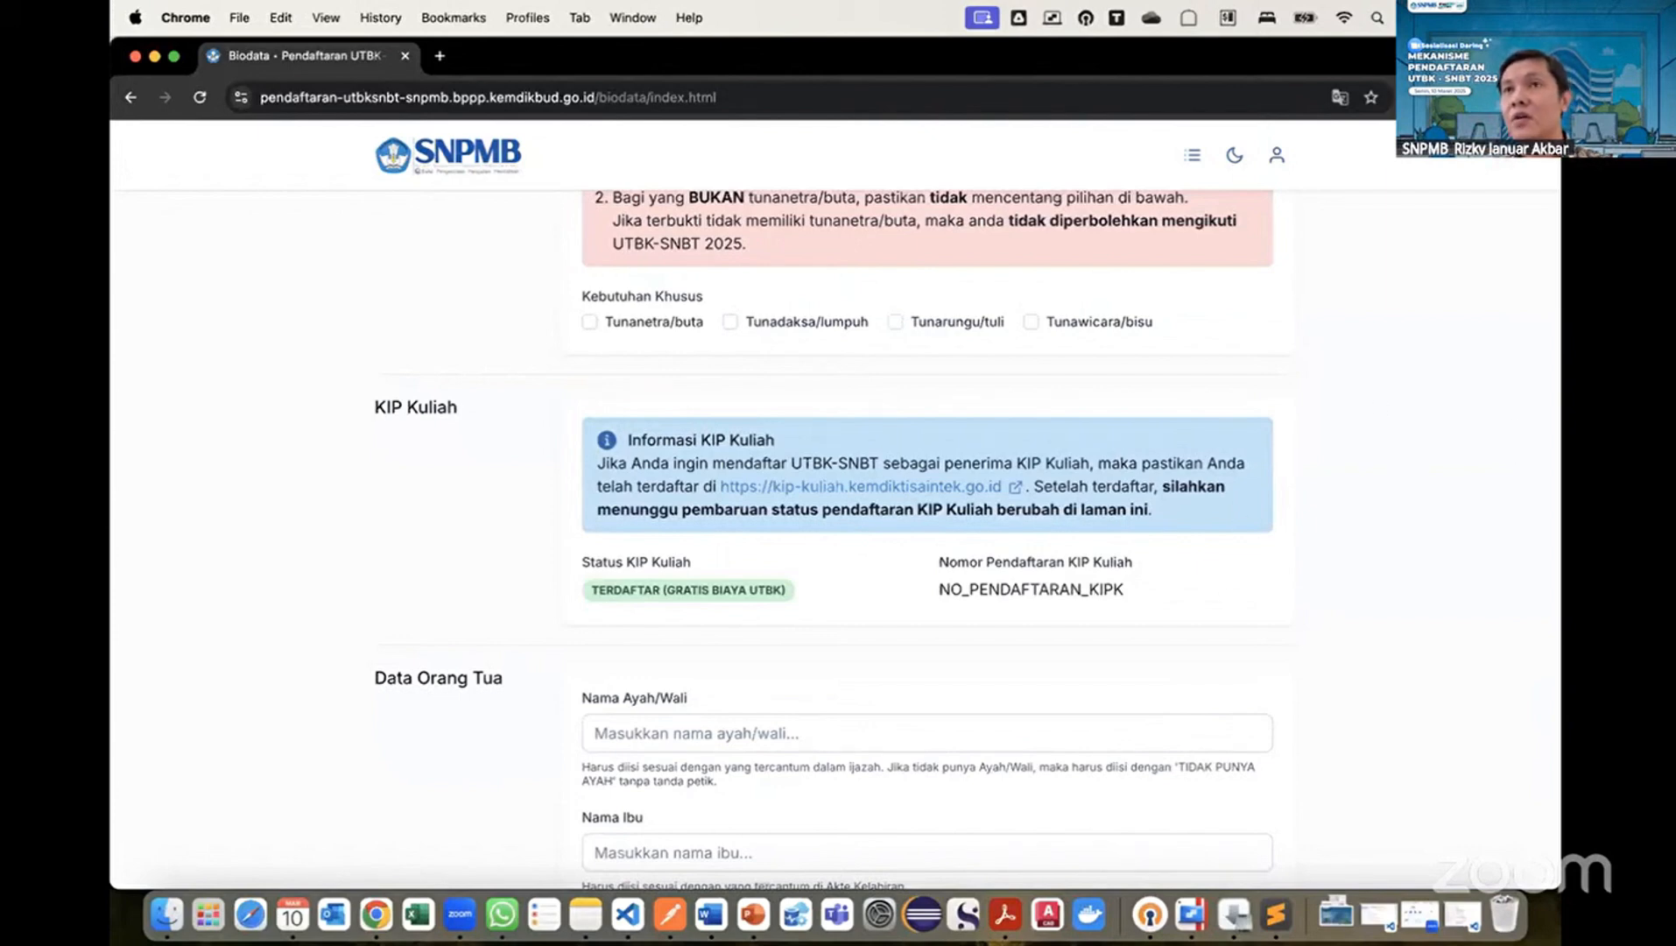
key(super+Tab)
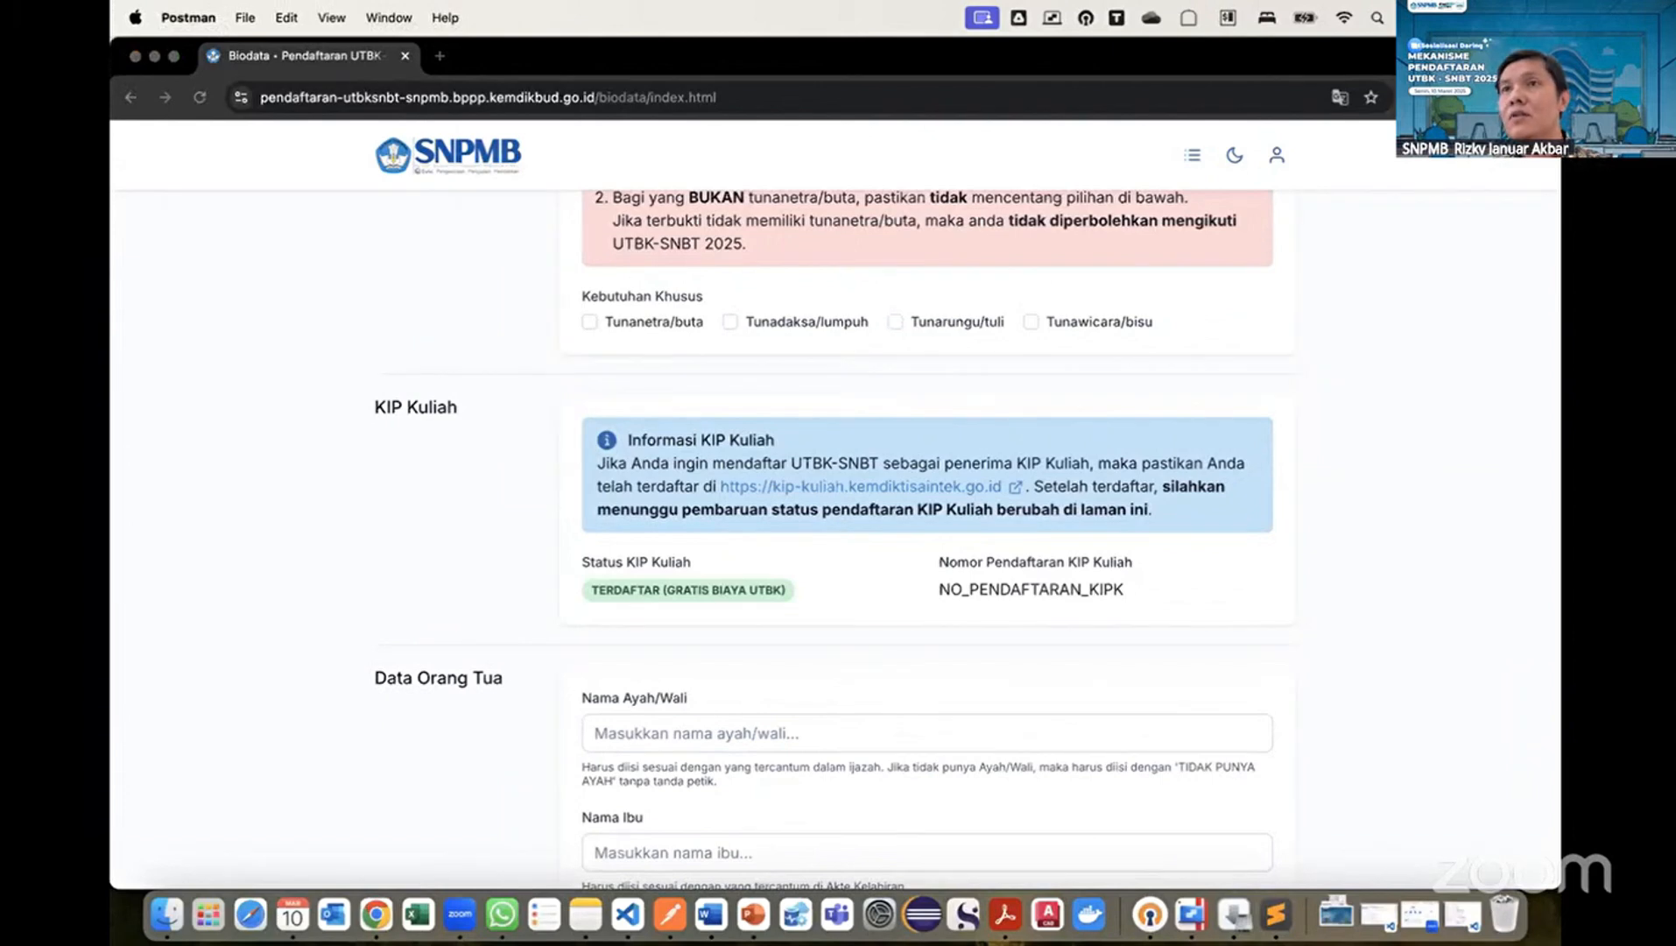
key(super+Tab)
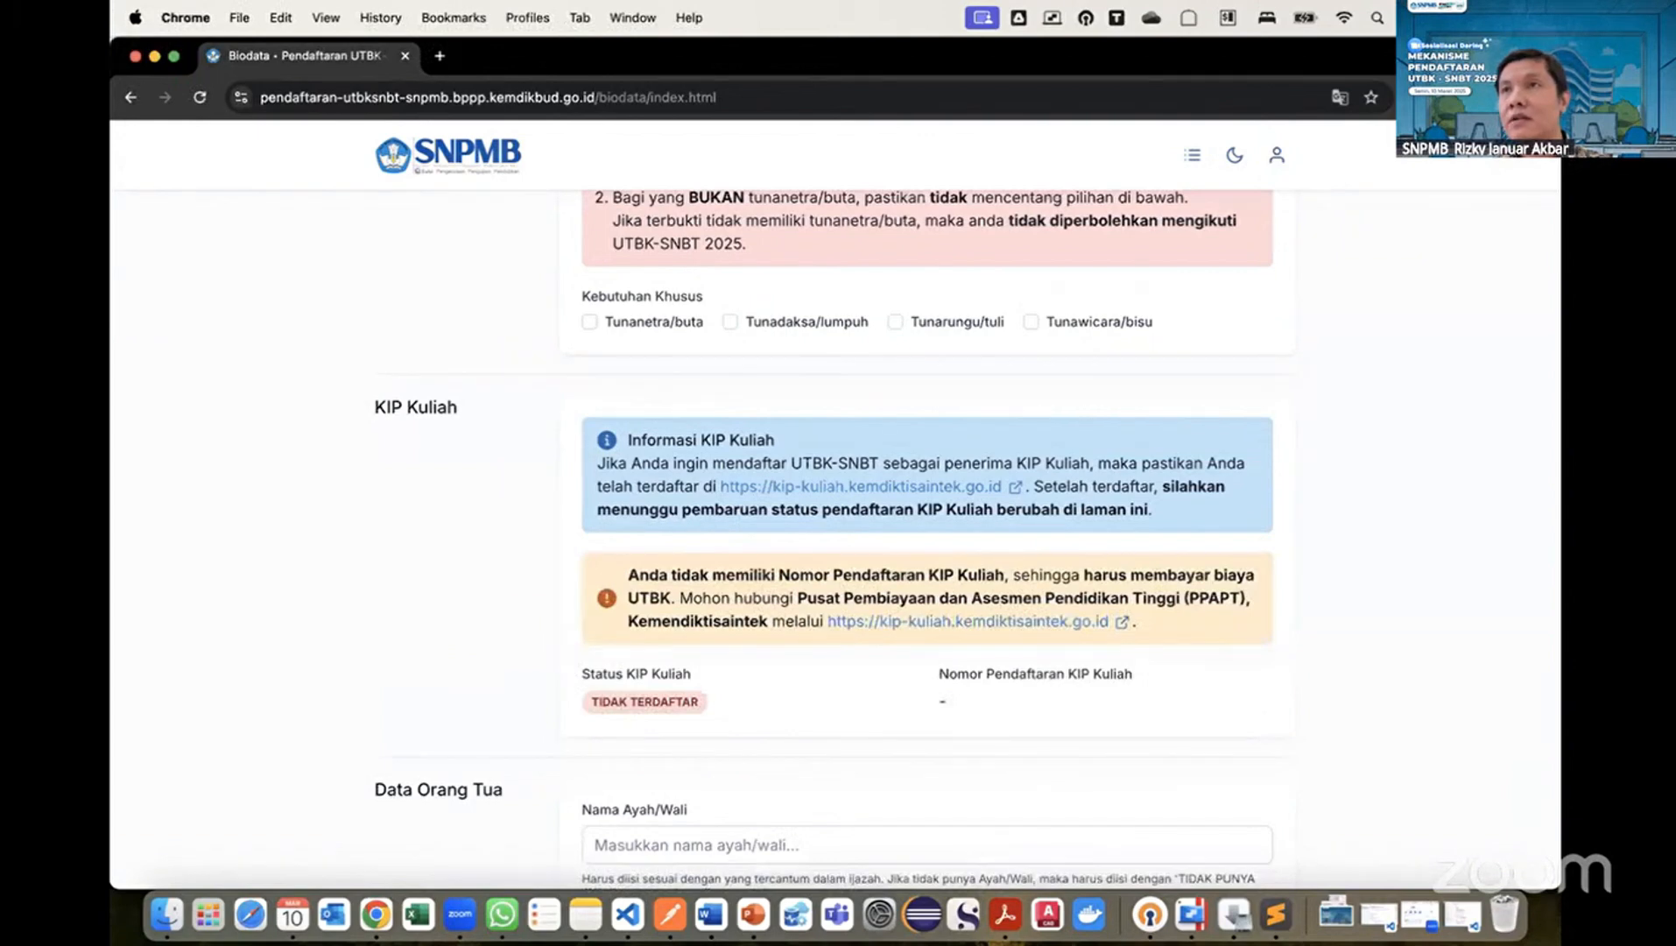
key(super+Tab)
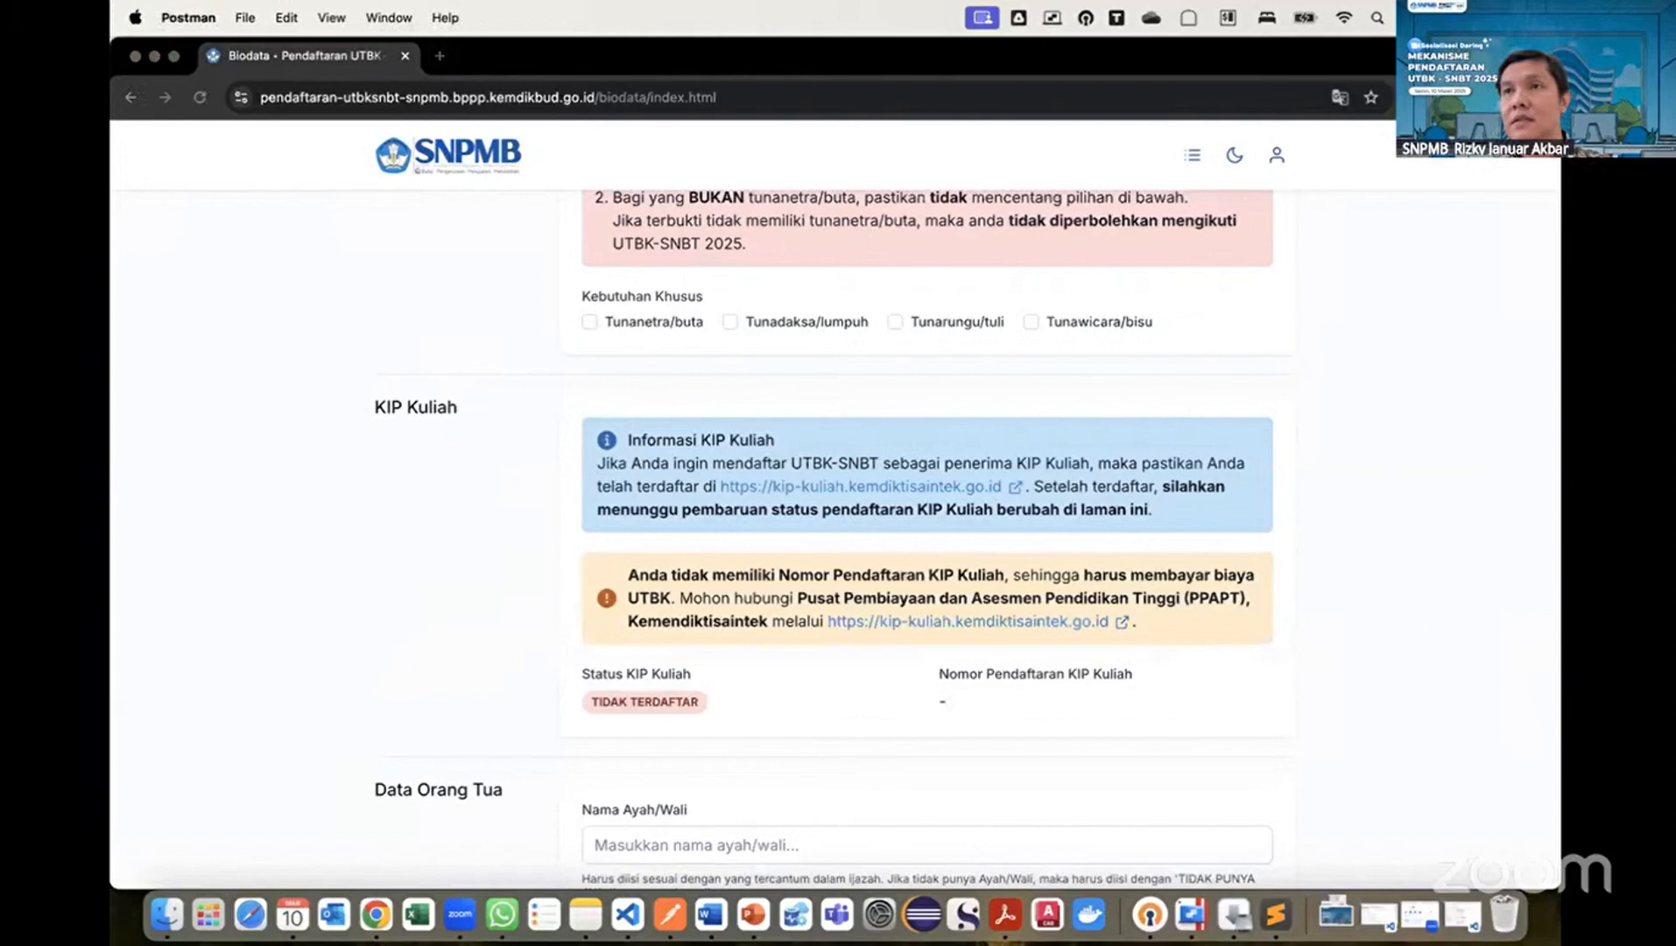
key(super+Tab)
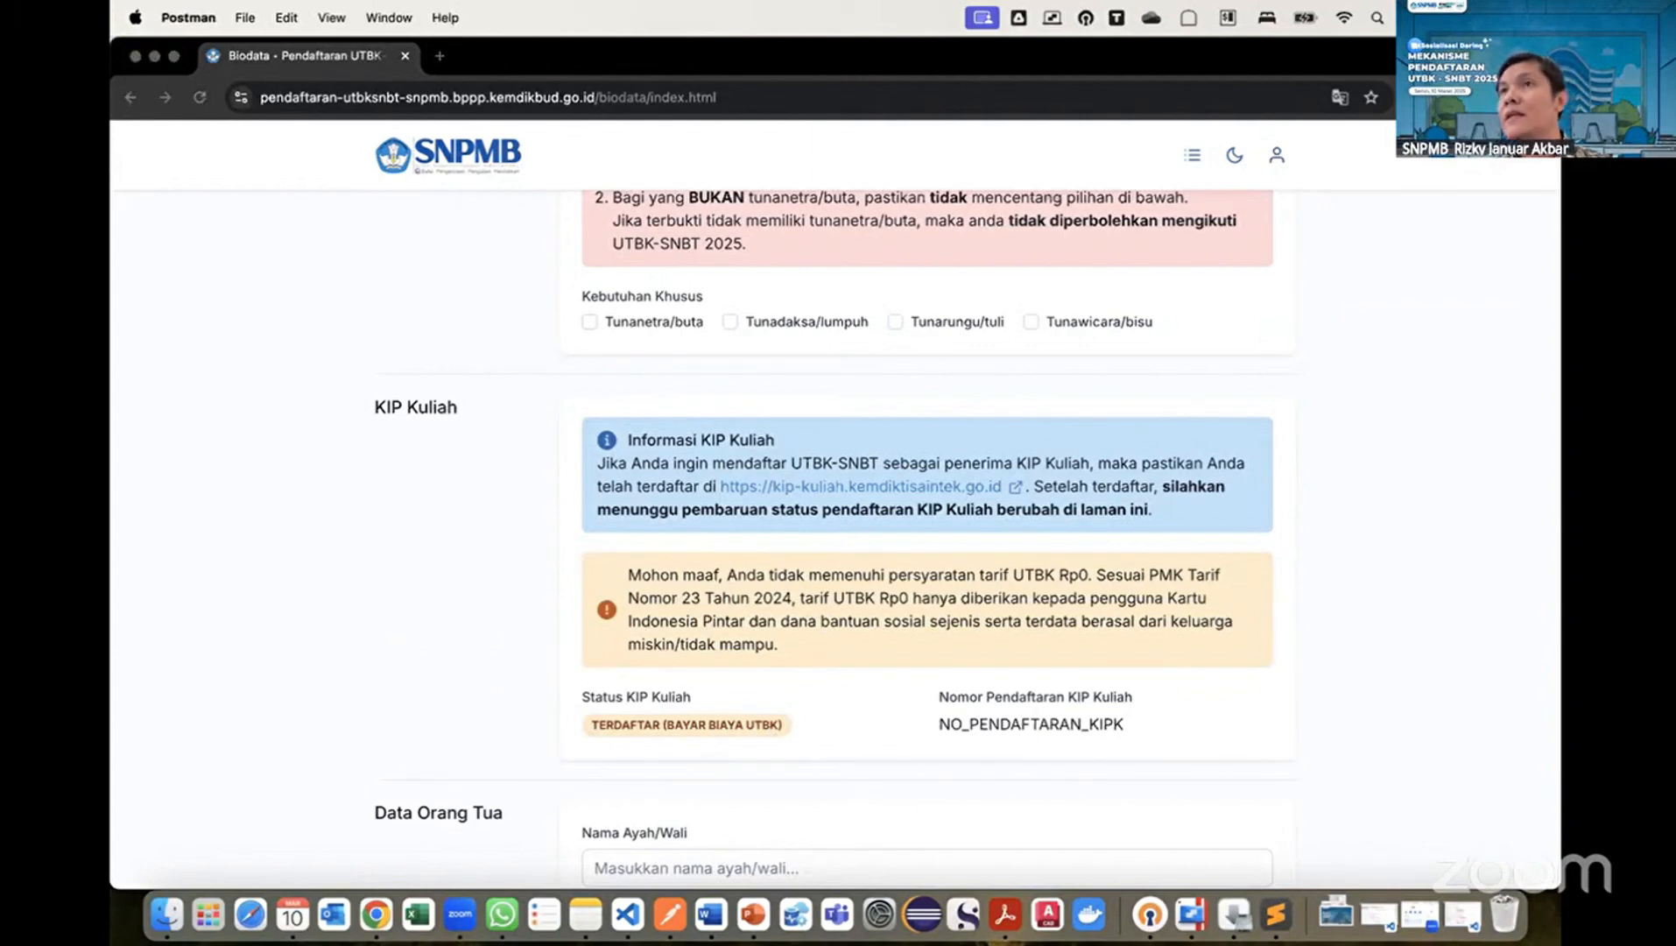
click(1122, 634)
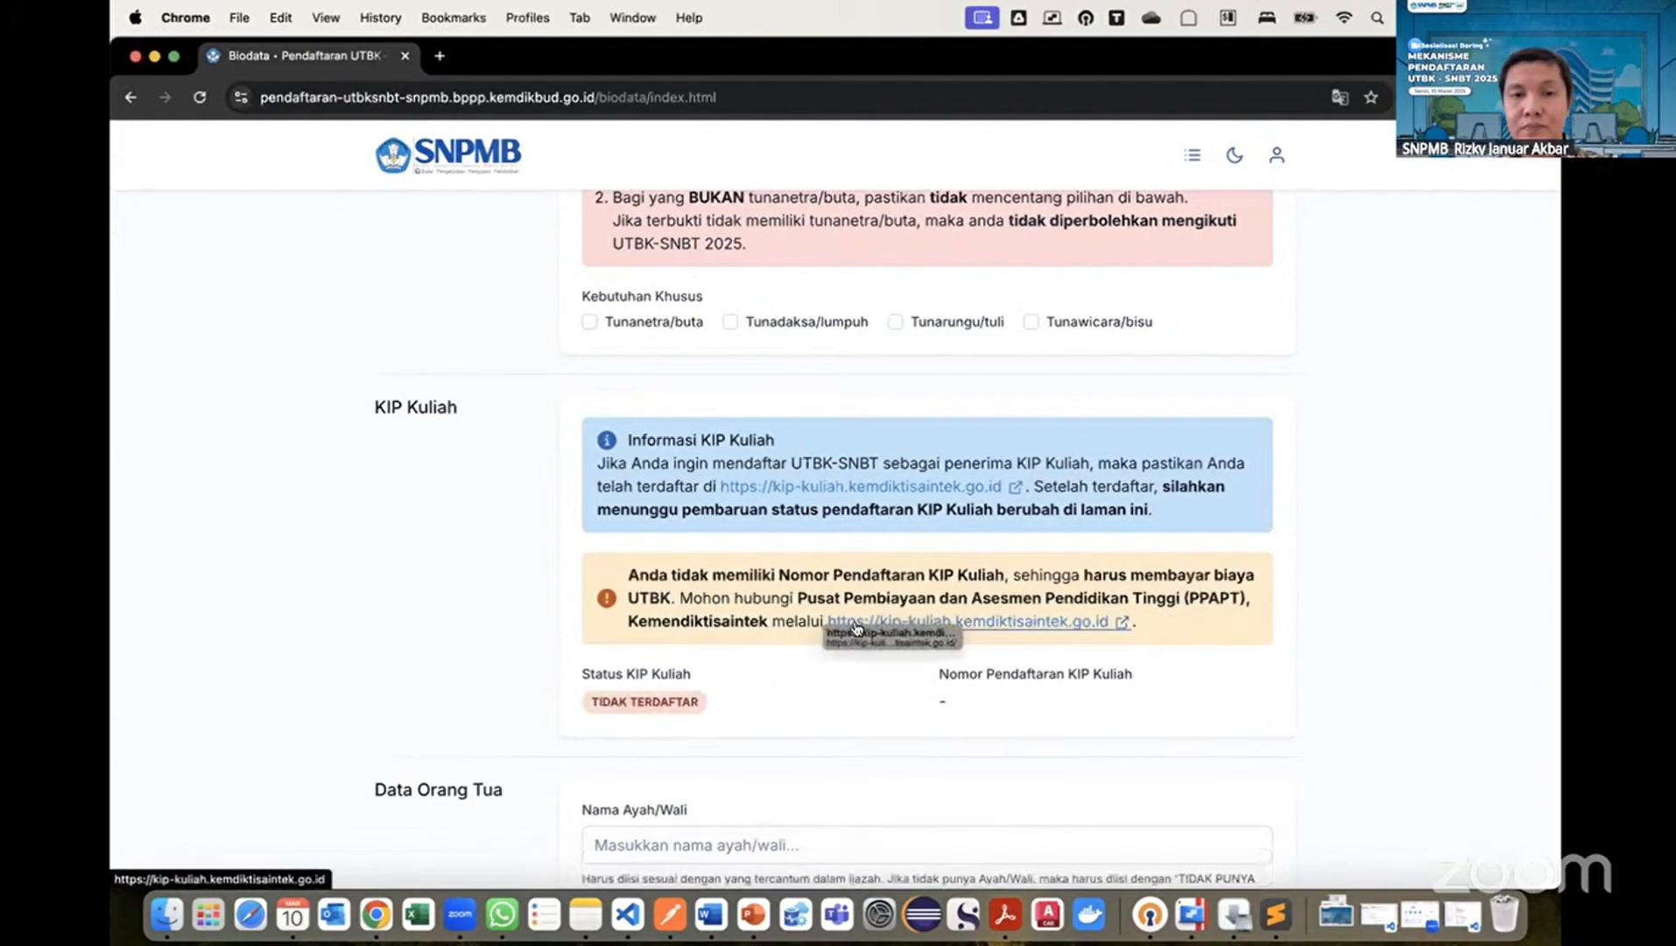
Fill in the father's and mother's names under Data Orang Tua using the saved suggestions.
scroll(623, 700, down, 3)
scroll(736, 463, up, 2)
scroll(771, 525, down, 4)
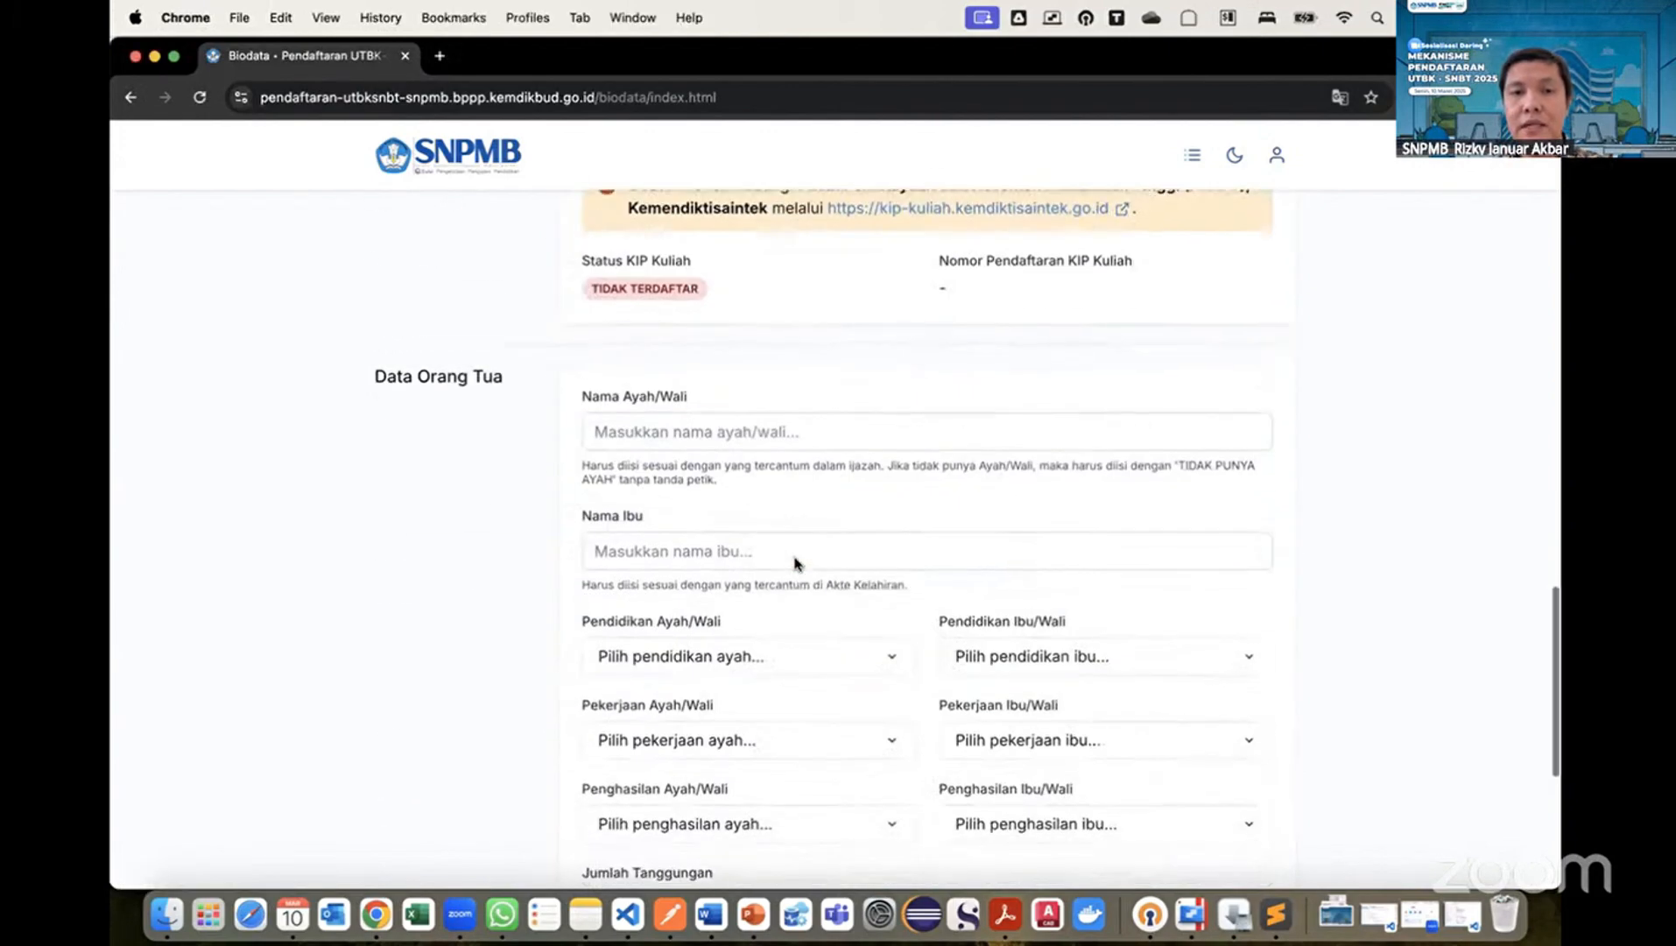
scroll(687, 433, down, 2)
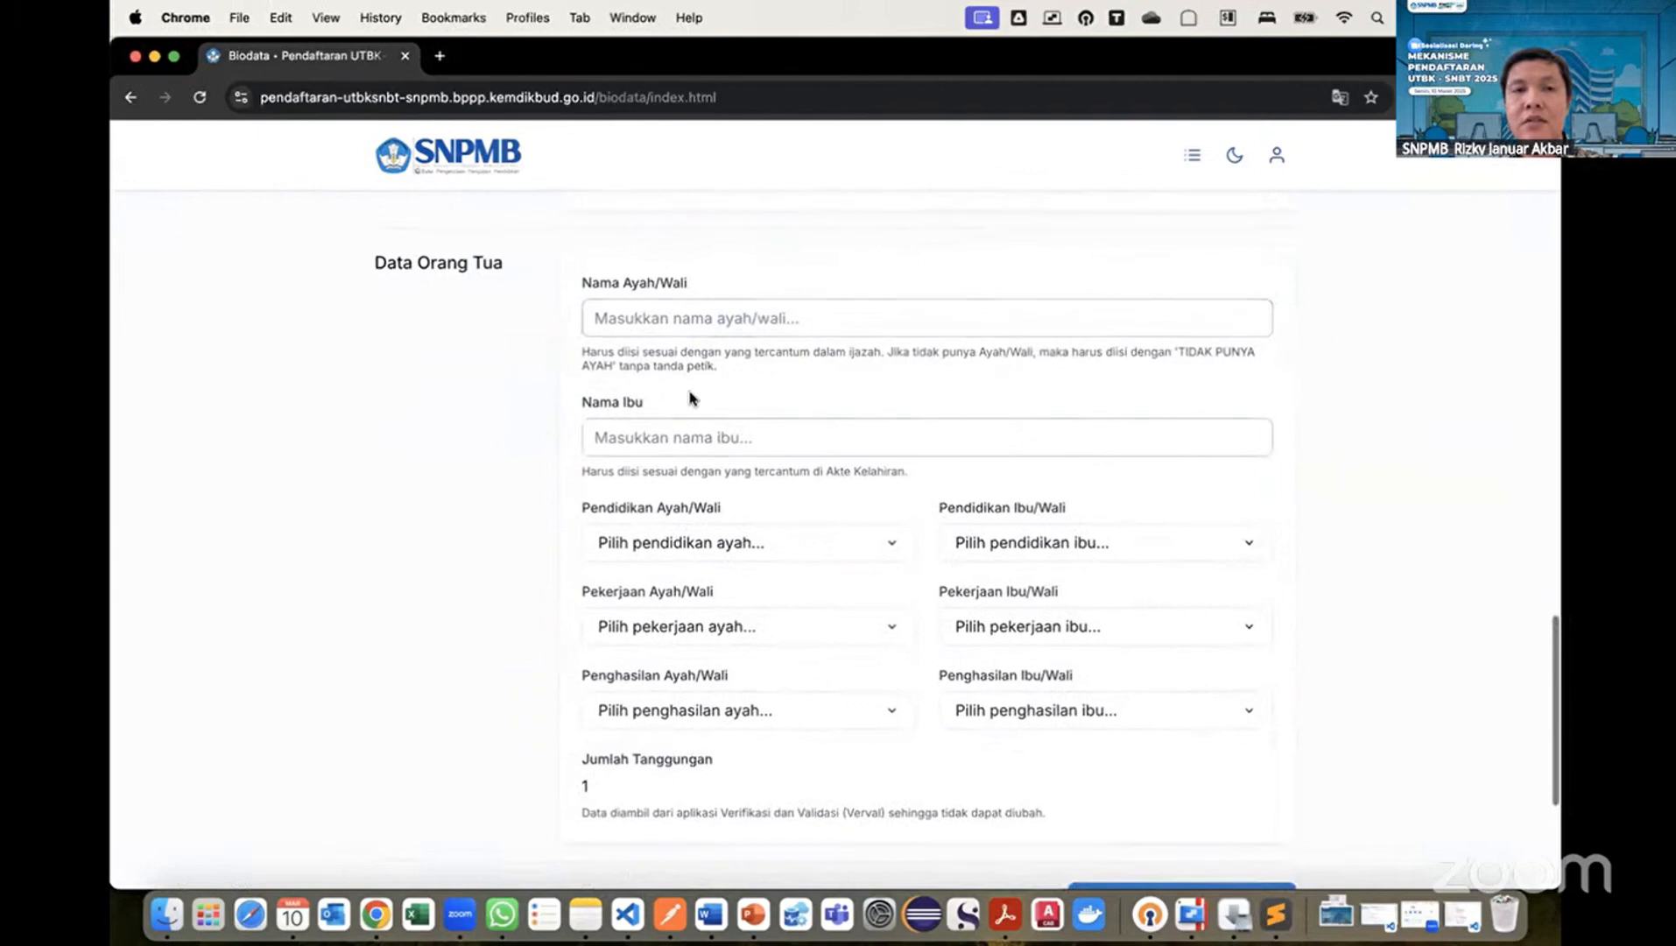
click(698, 324)
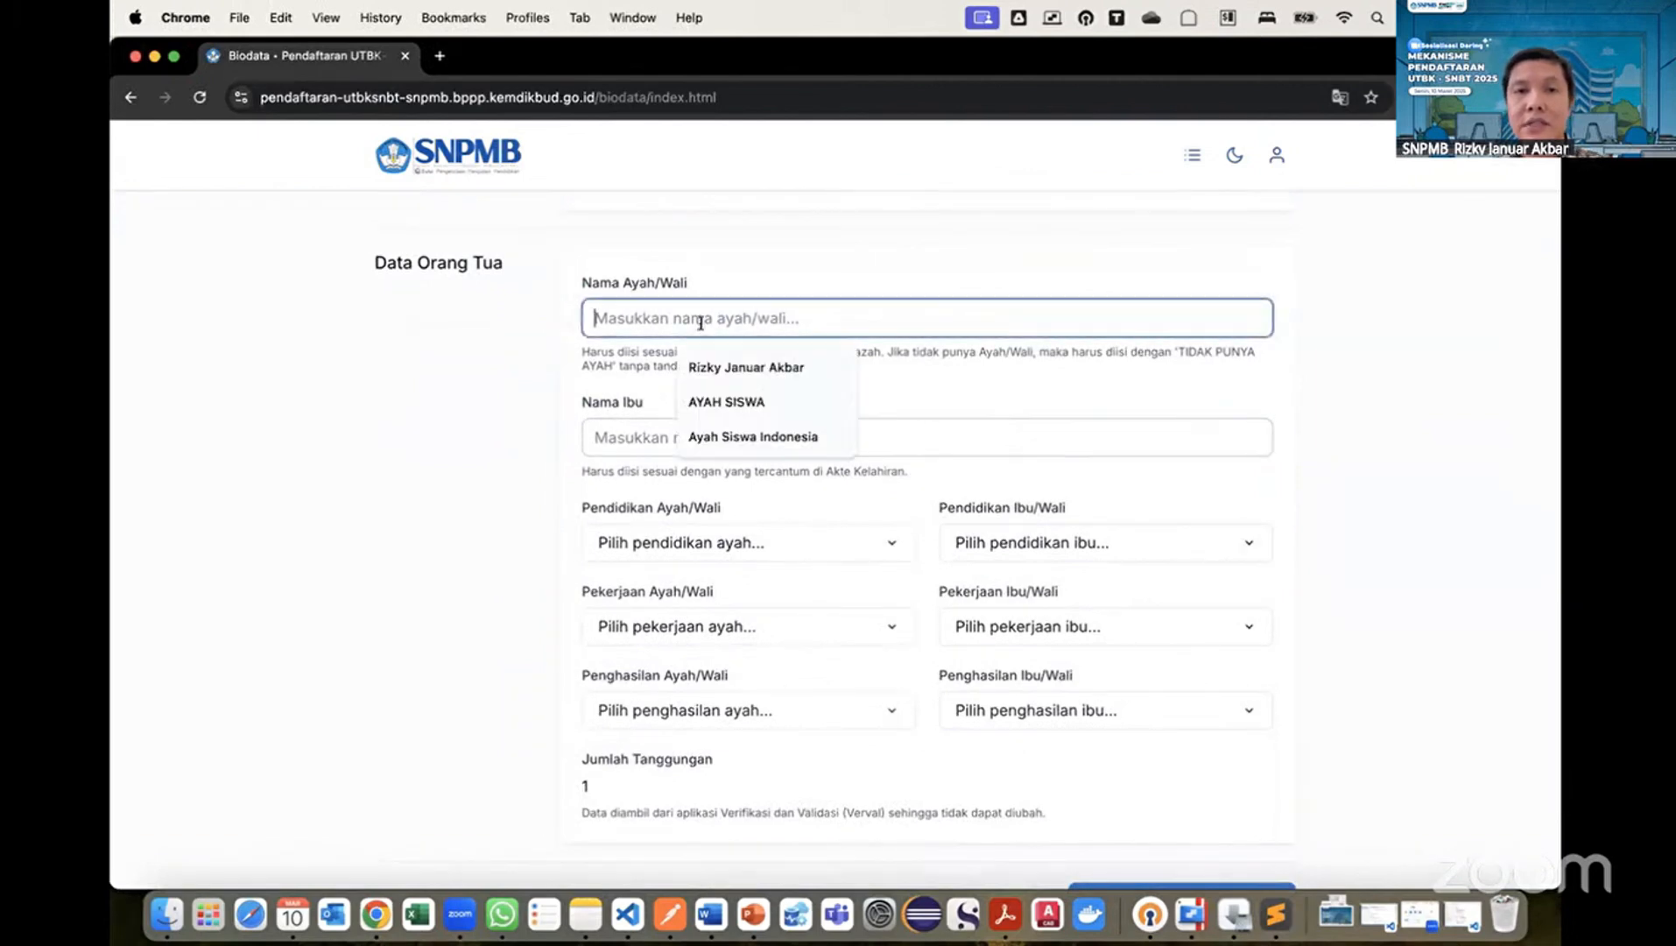
click(729, 394)
click(640, 437)
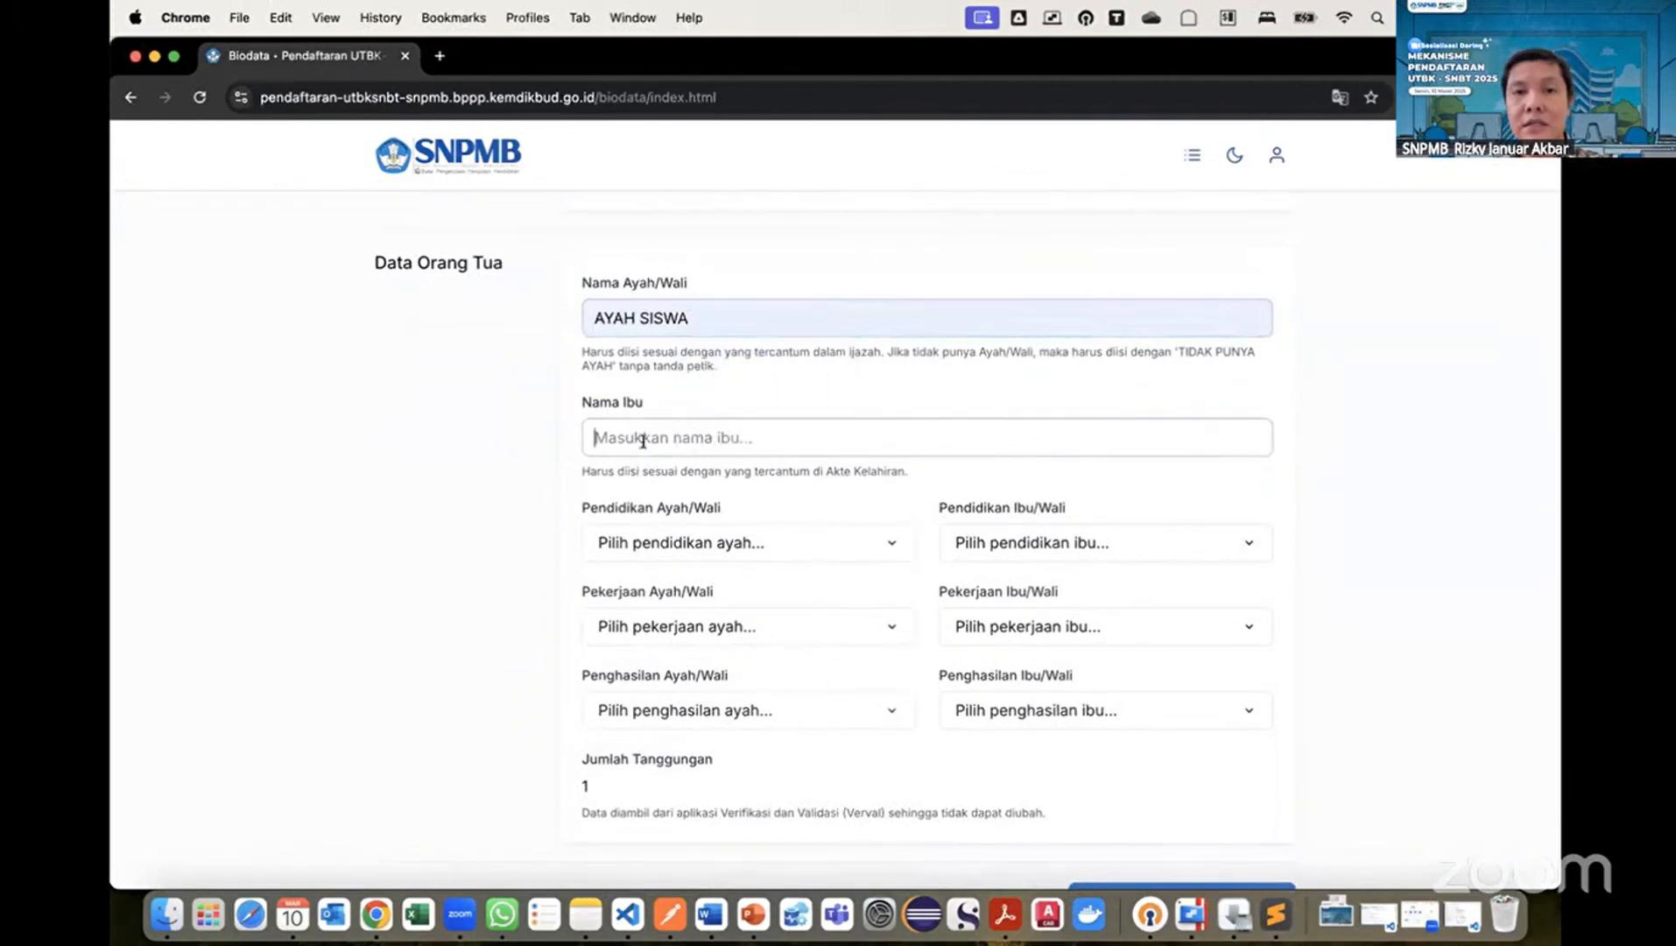
click(717, 523)
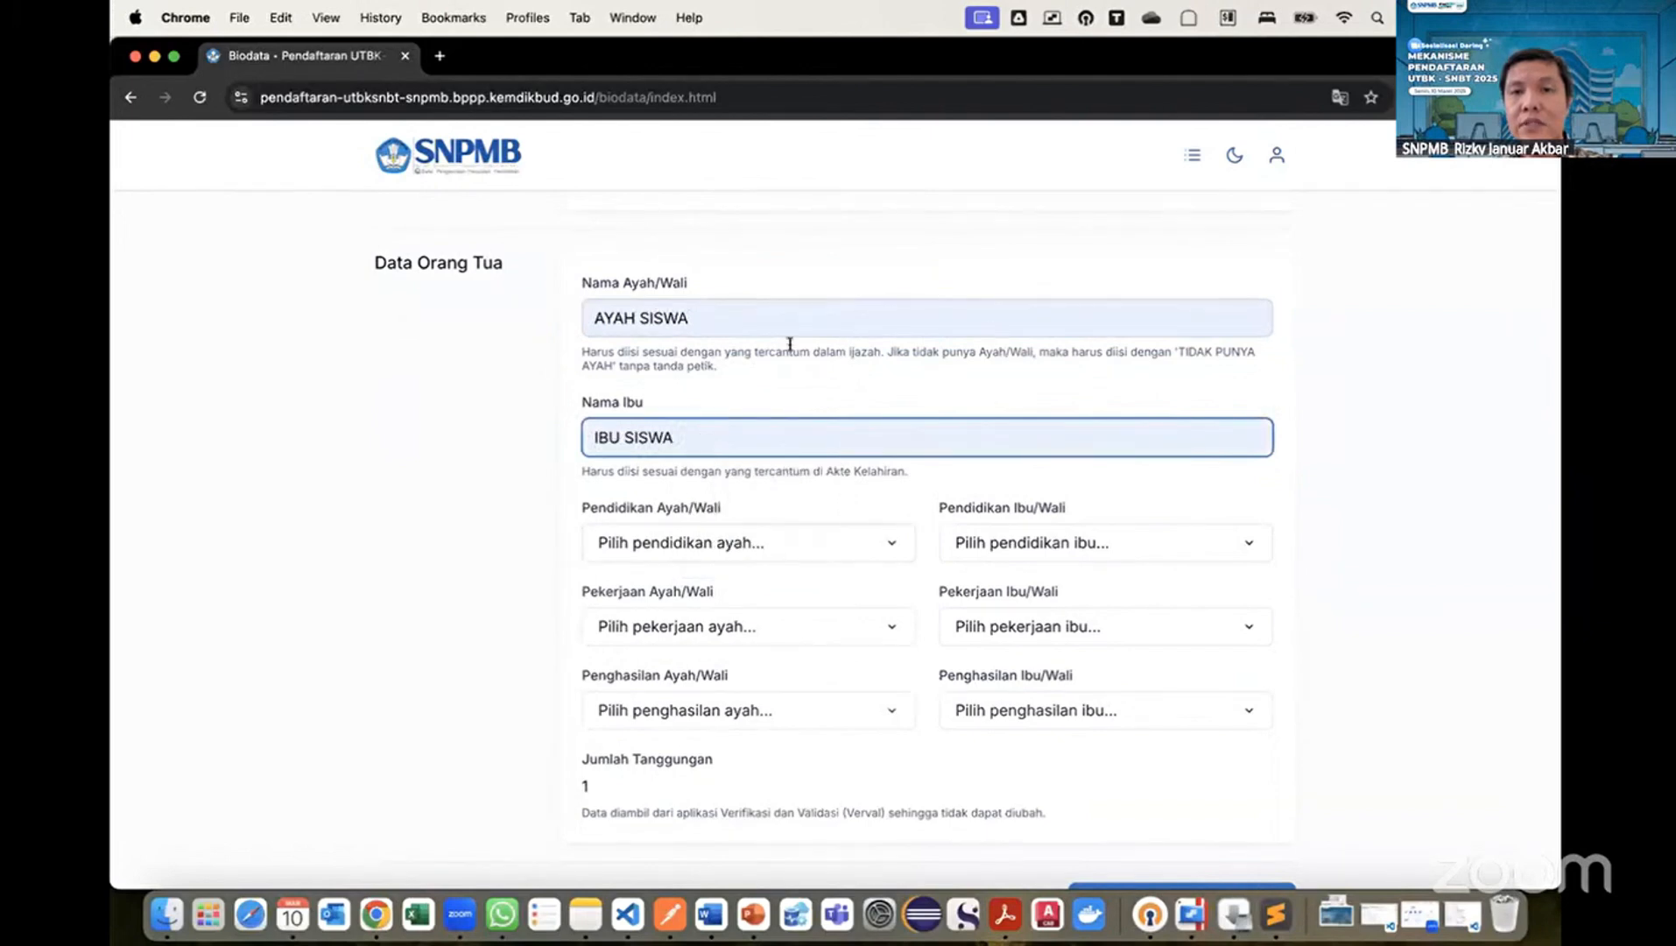
Set the father's education to Sarjana (S1) and the mother's education to Magister (S2).
click(736, 542)
scroll(733, 595, down, 2)
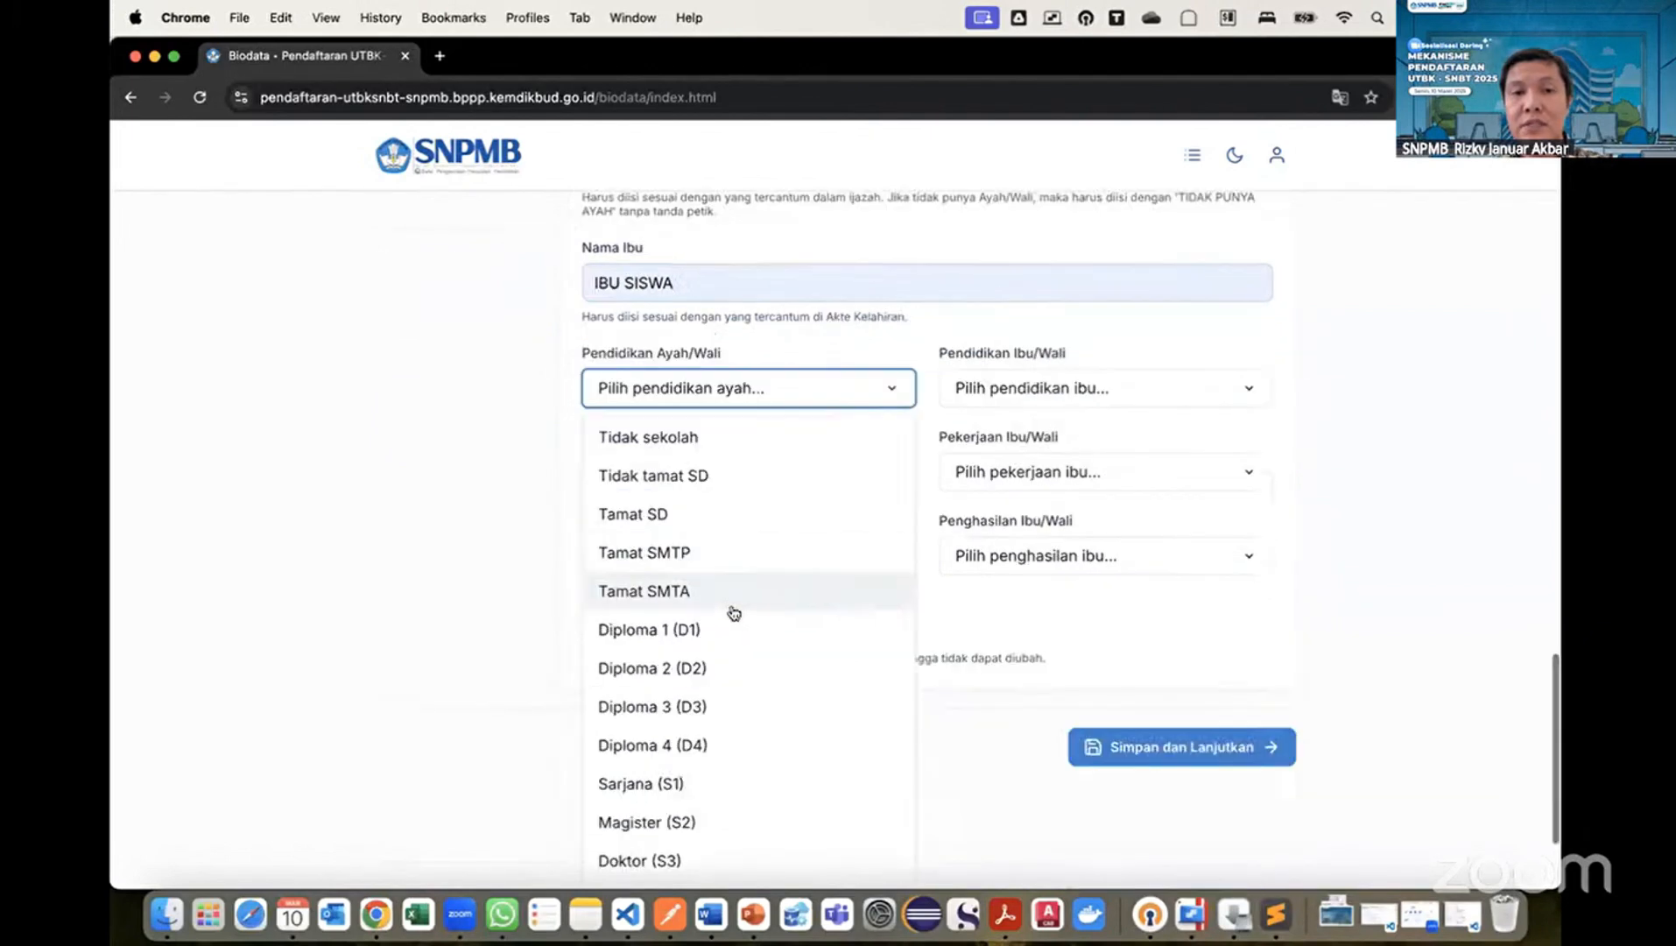
click(698, 779)
click(1059, 389)
scroll(1042, 753, down, 2)
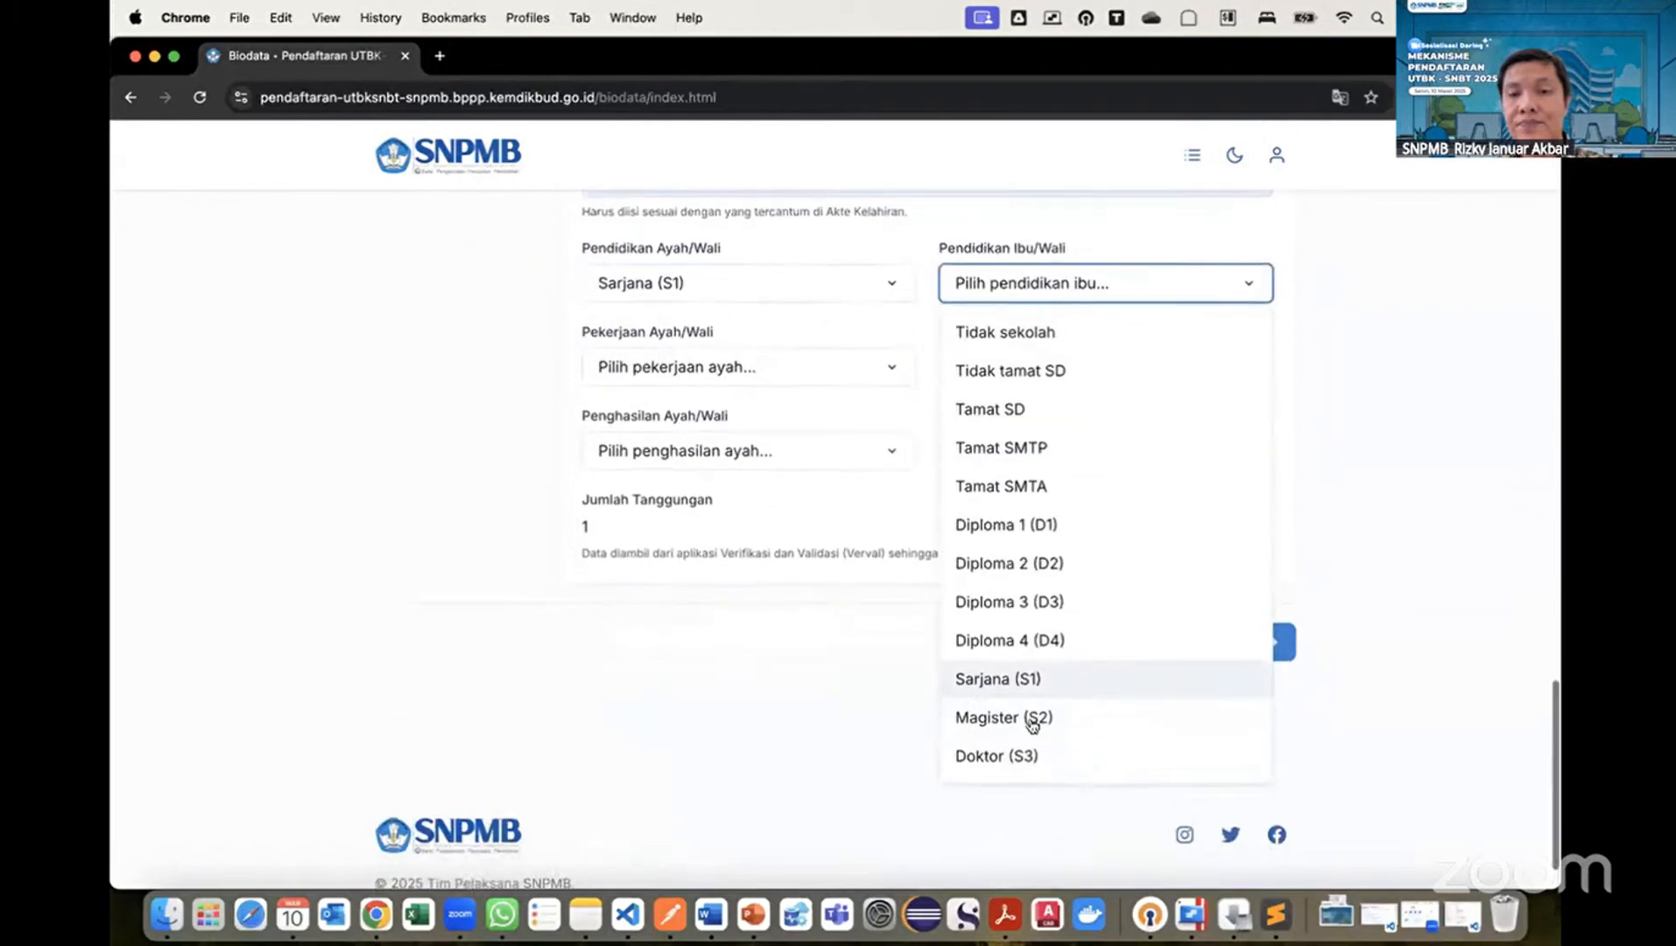
click(980, 714)
Set the father's occupation to Guru / dosen swasta and the mother's occupation to Rohaniawan.
click(723, 375)
scroll(731, 455, down, 2)
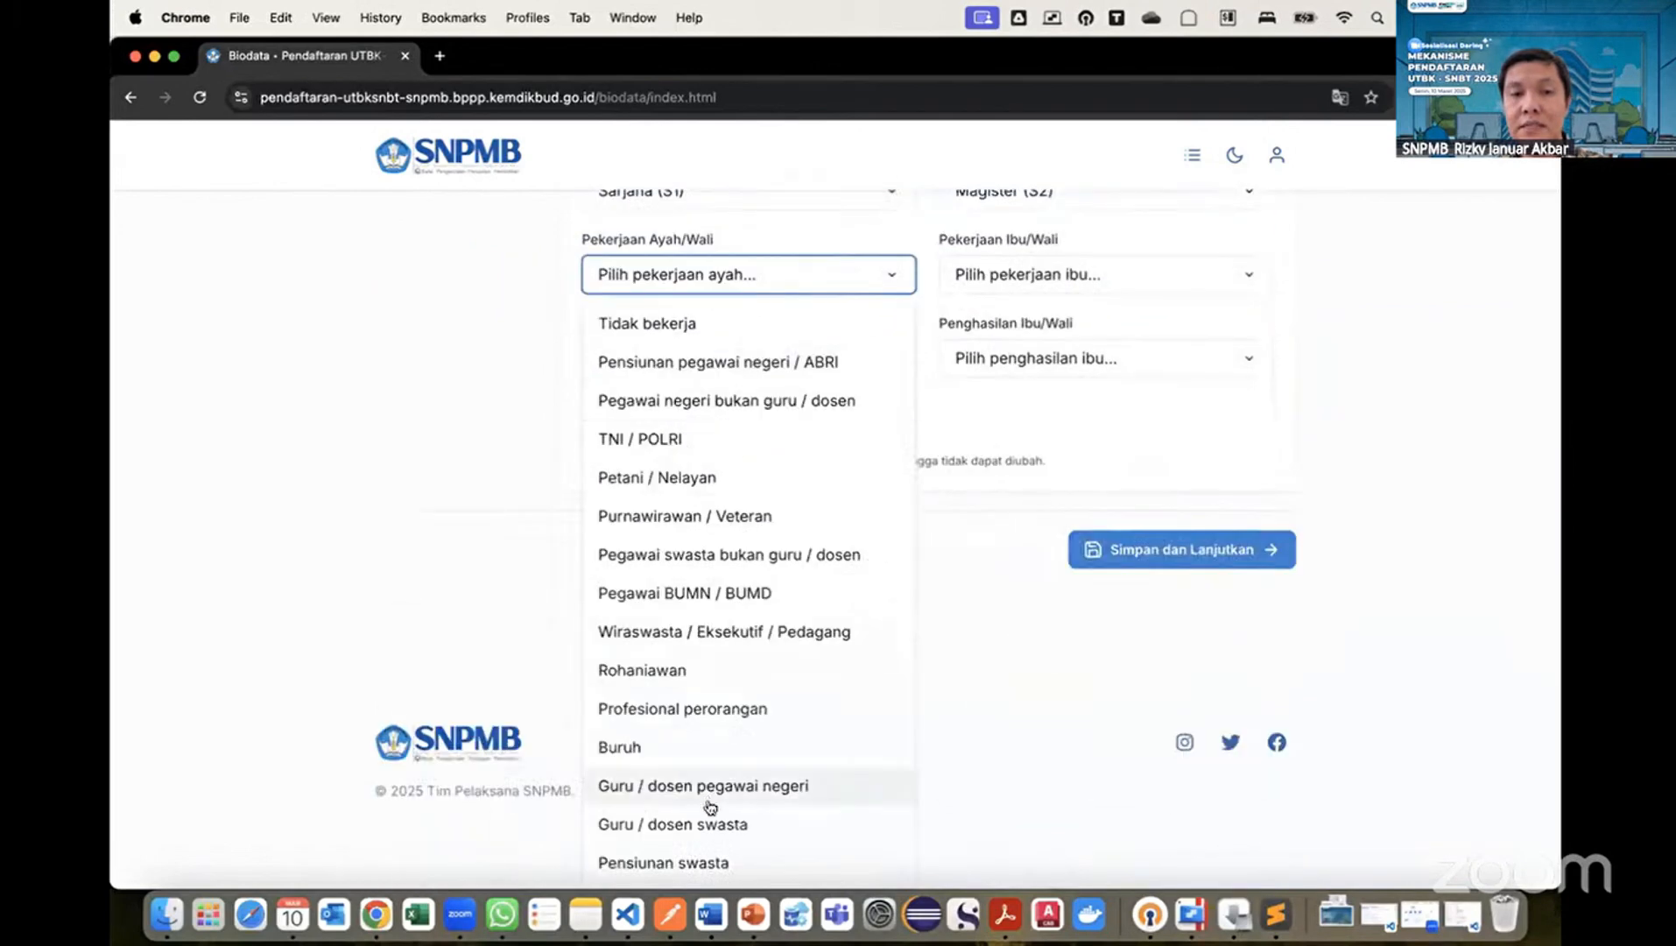
click(705, 823)
click(1056, 299)
click(1053, 659)
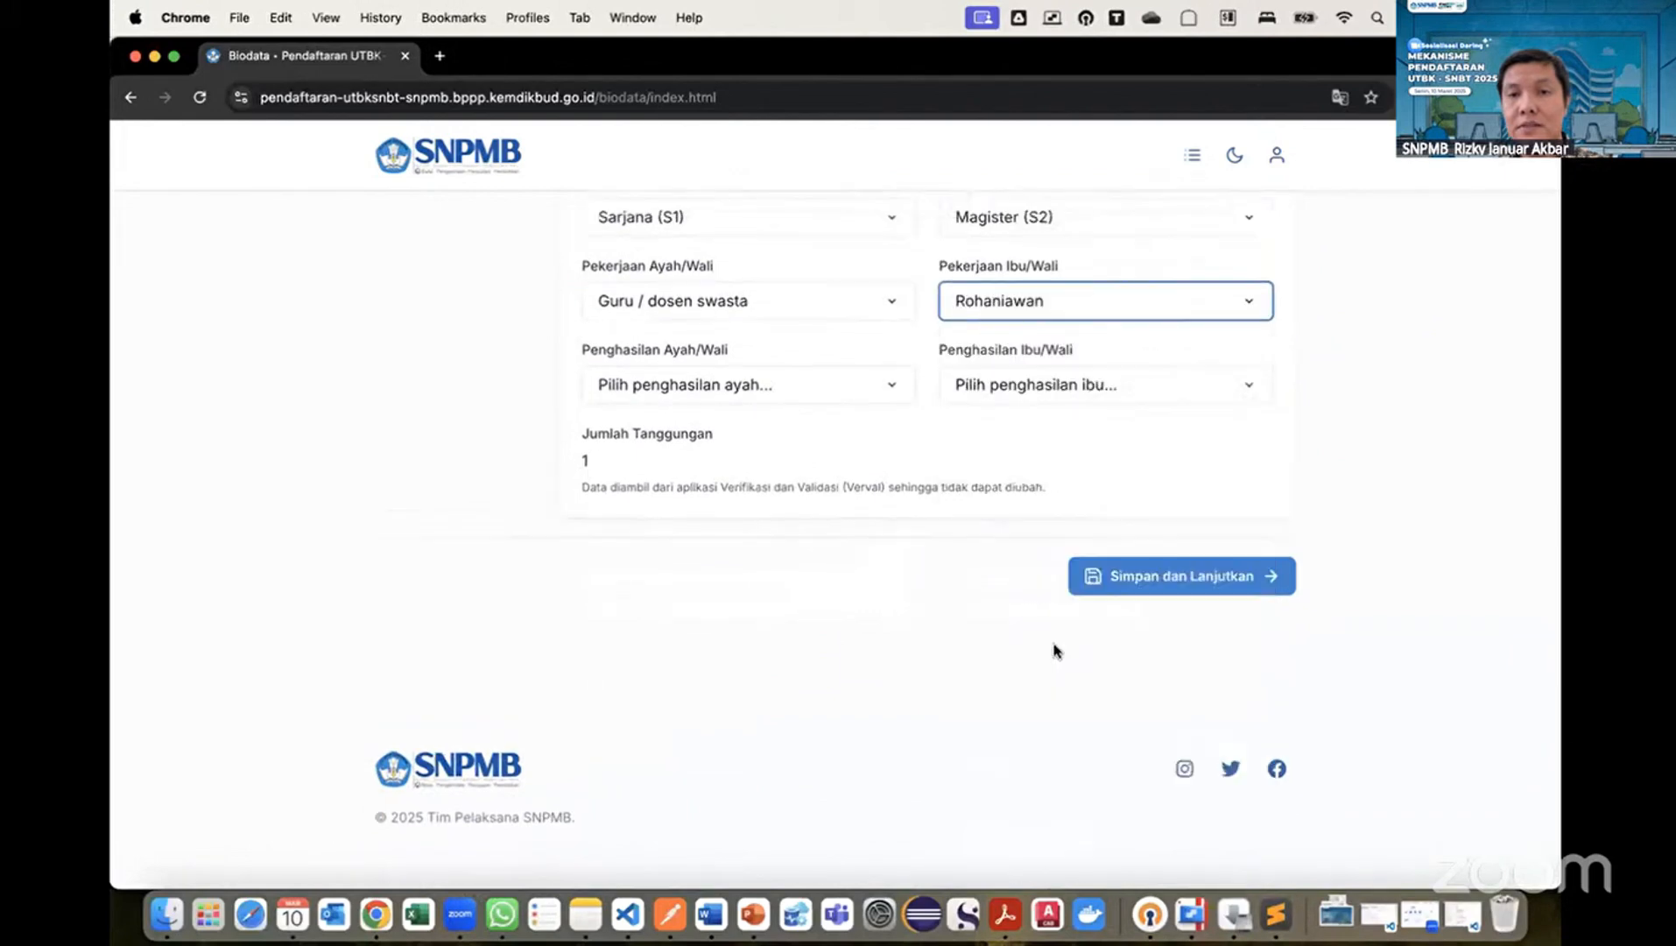
Set both the father's and the mother's income to Rp. 10.000.001 - Rp. 15.000.000.
click(751, 376)
scroll(751, 403, down, 3)
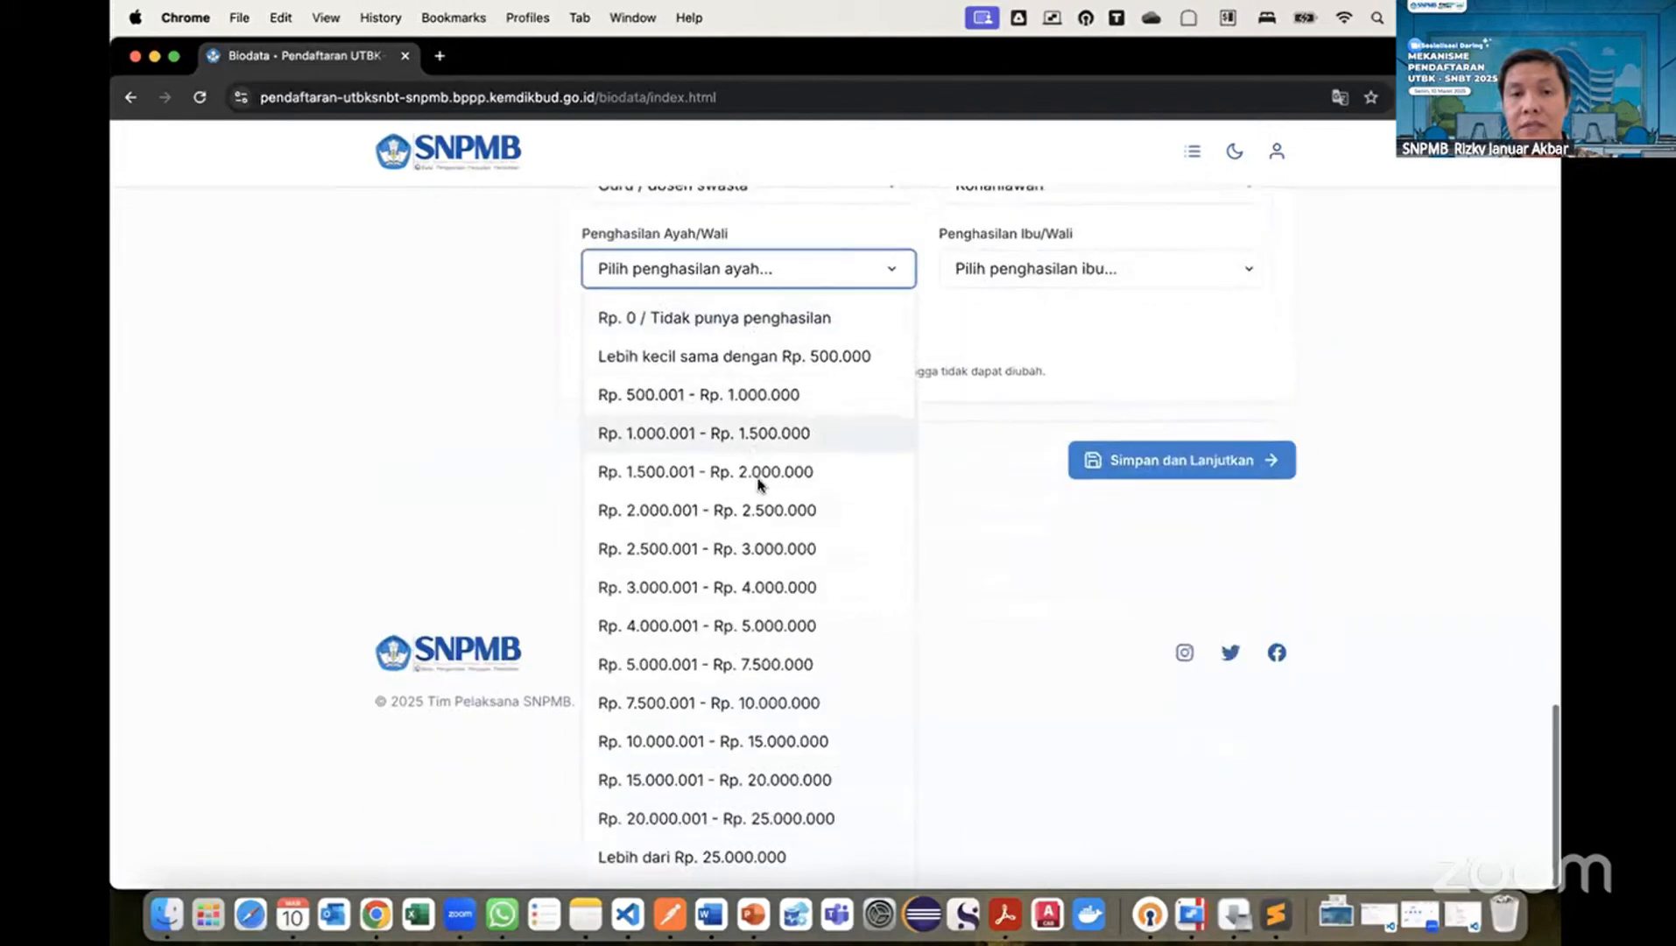
click(763, 784)
click(1018, 387)
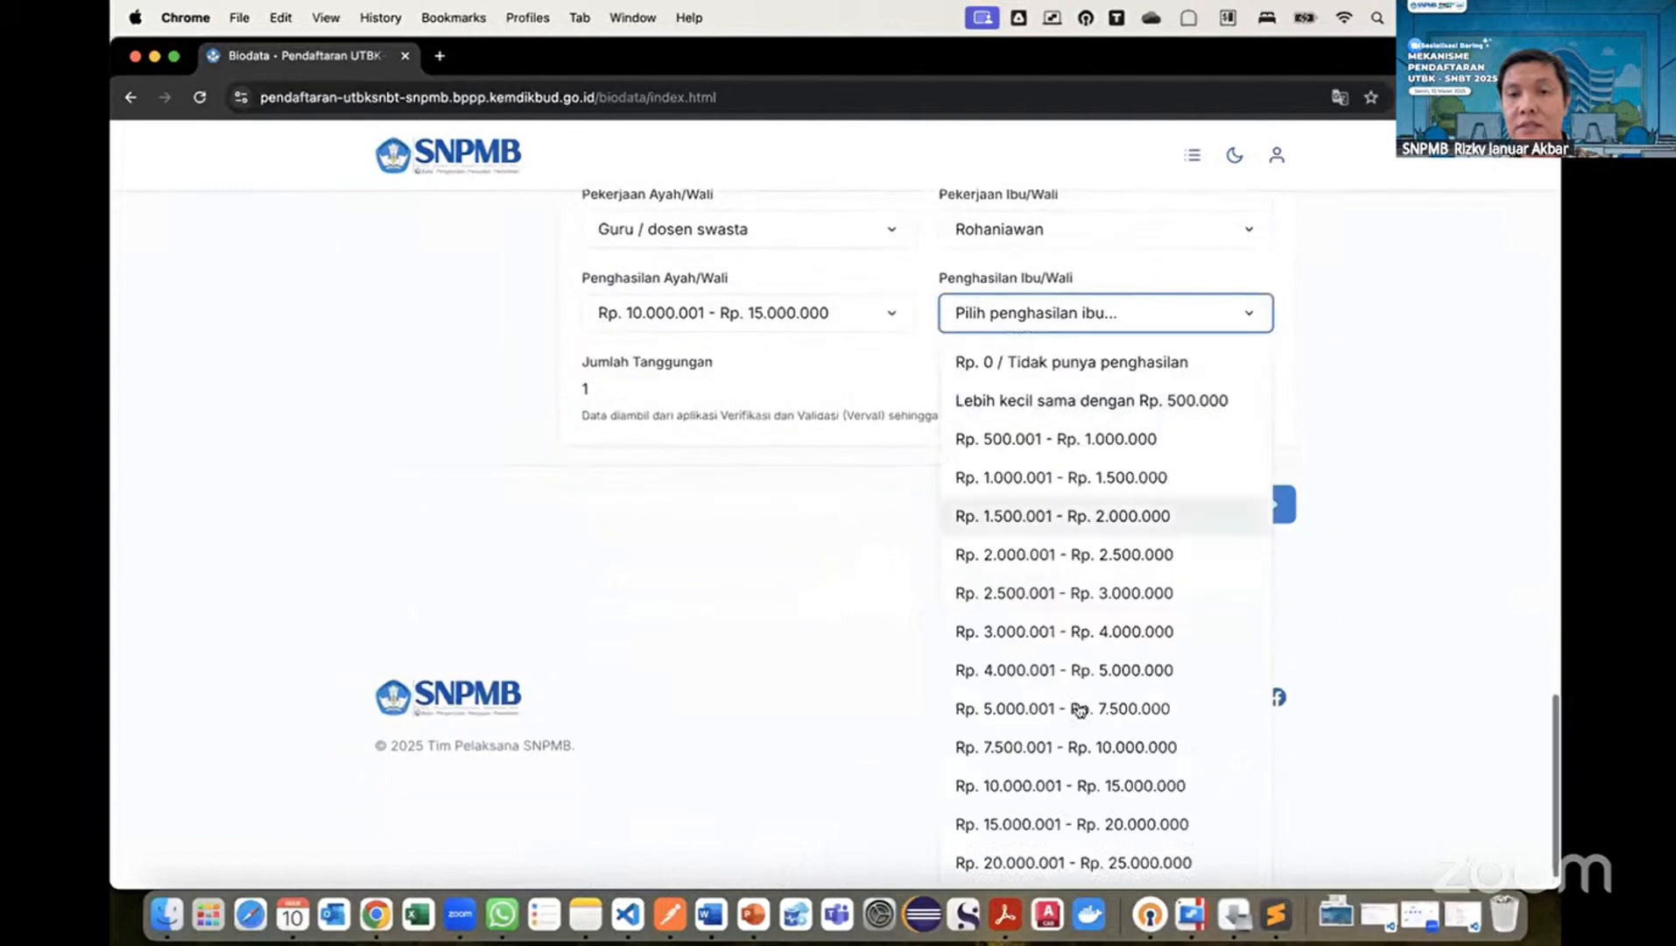
click(1059, 786)
Check the completed parent data, save the biodata and continue to the confirmation page.
scroll(898, 449, up, 10)
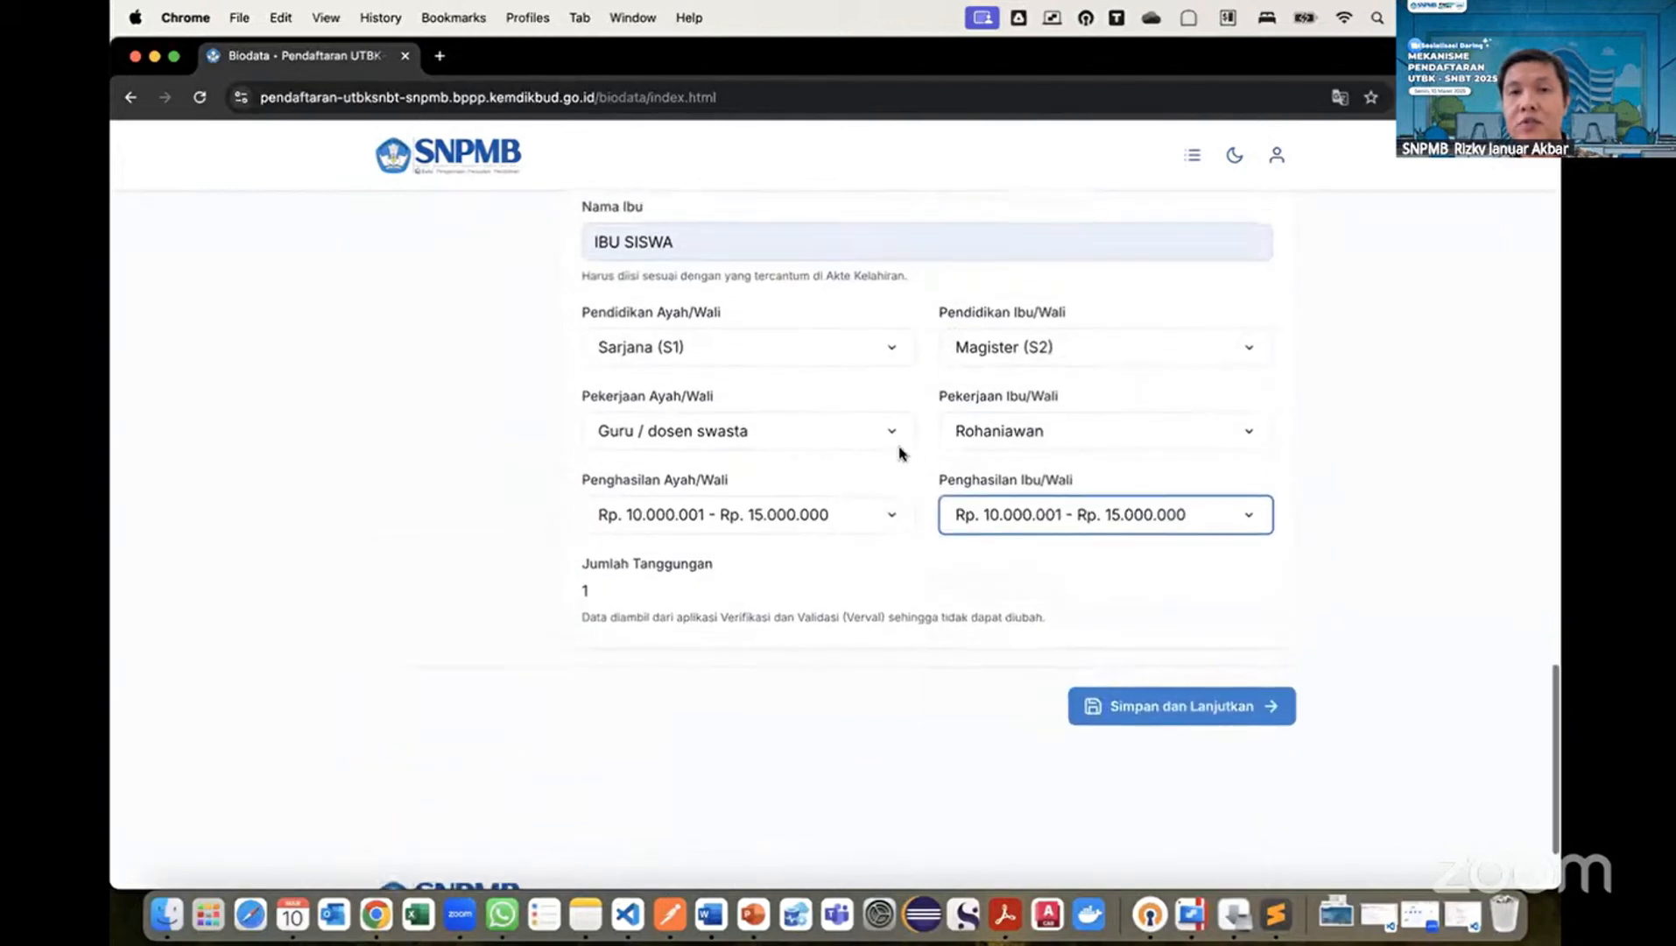
scroll(902, 455, up, 1)
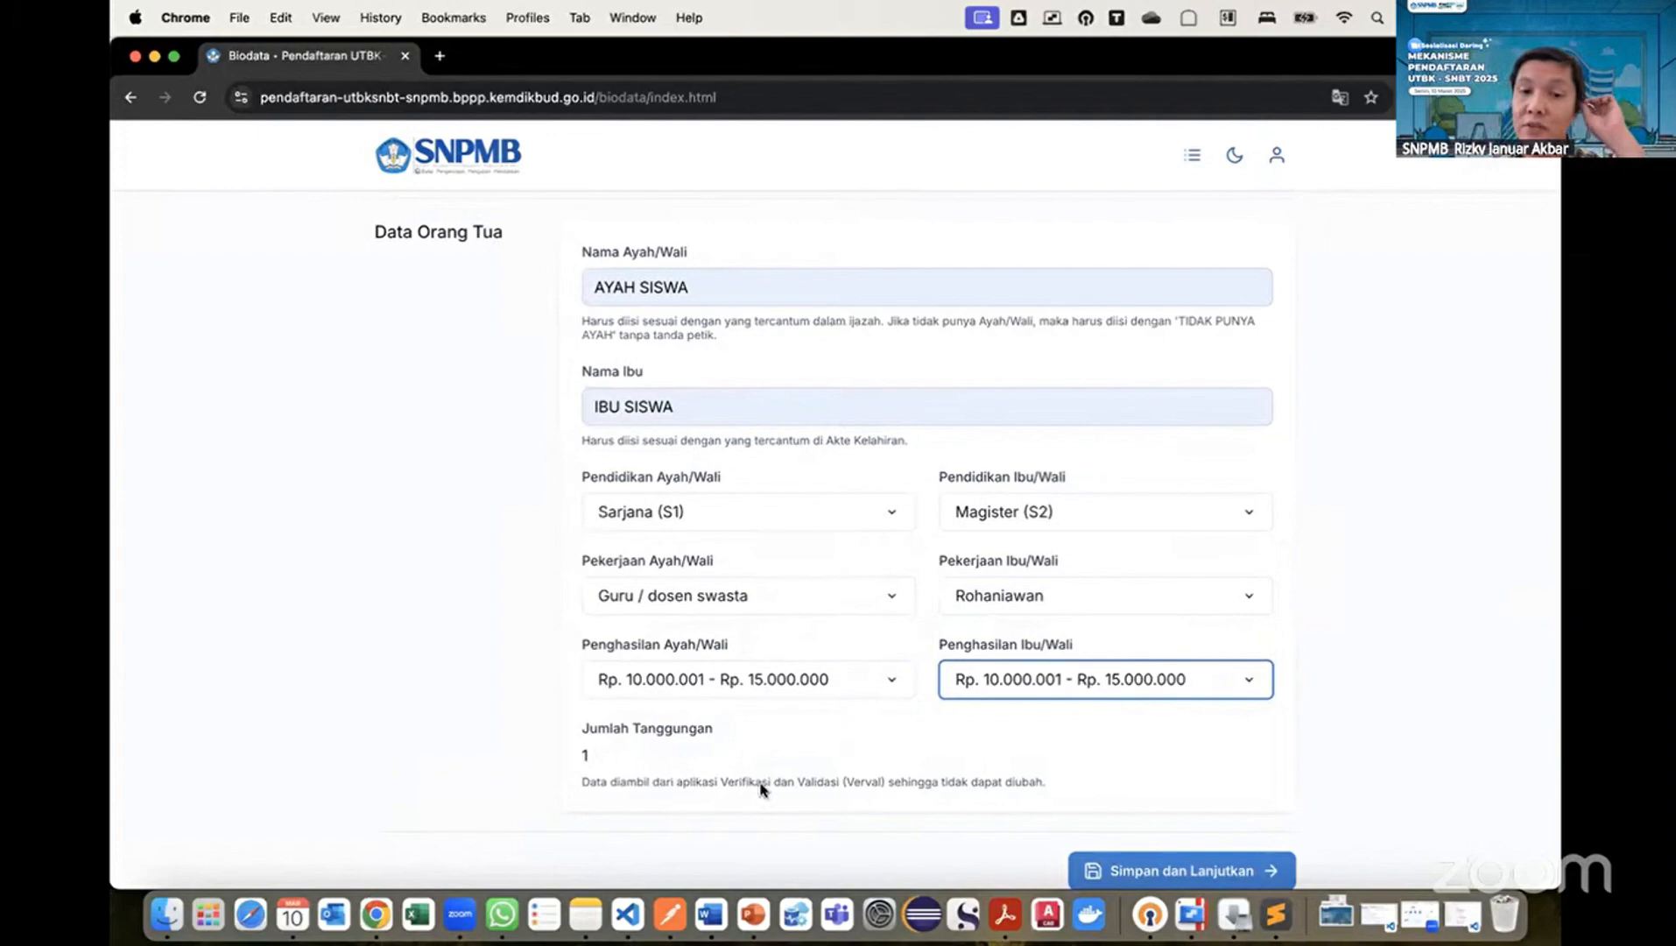
scroll(760, 788, down, 2)
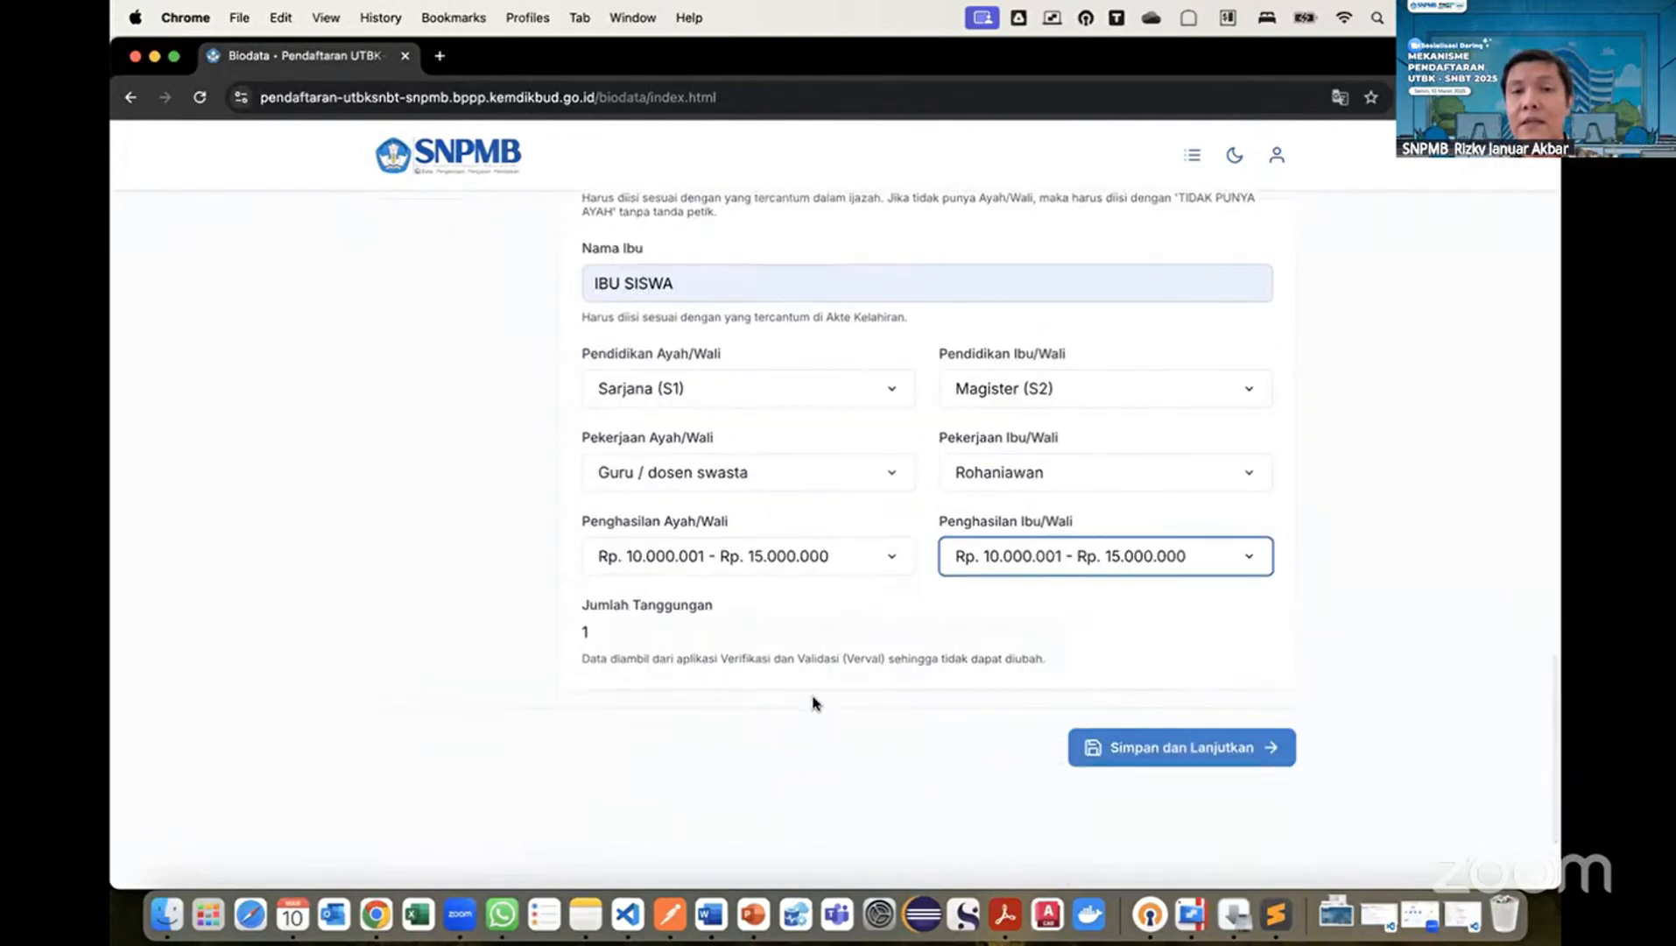
scroll(812, 699, up, 5)
scroll(811, 701, up, 3)
scroll(812, 700, down, 10)
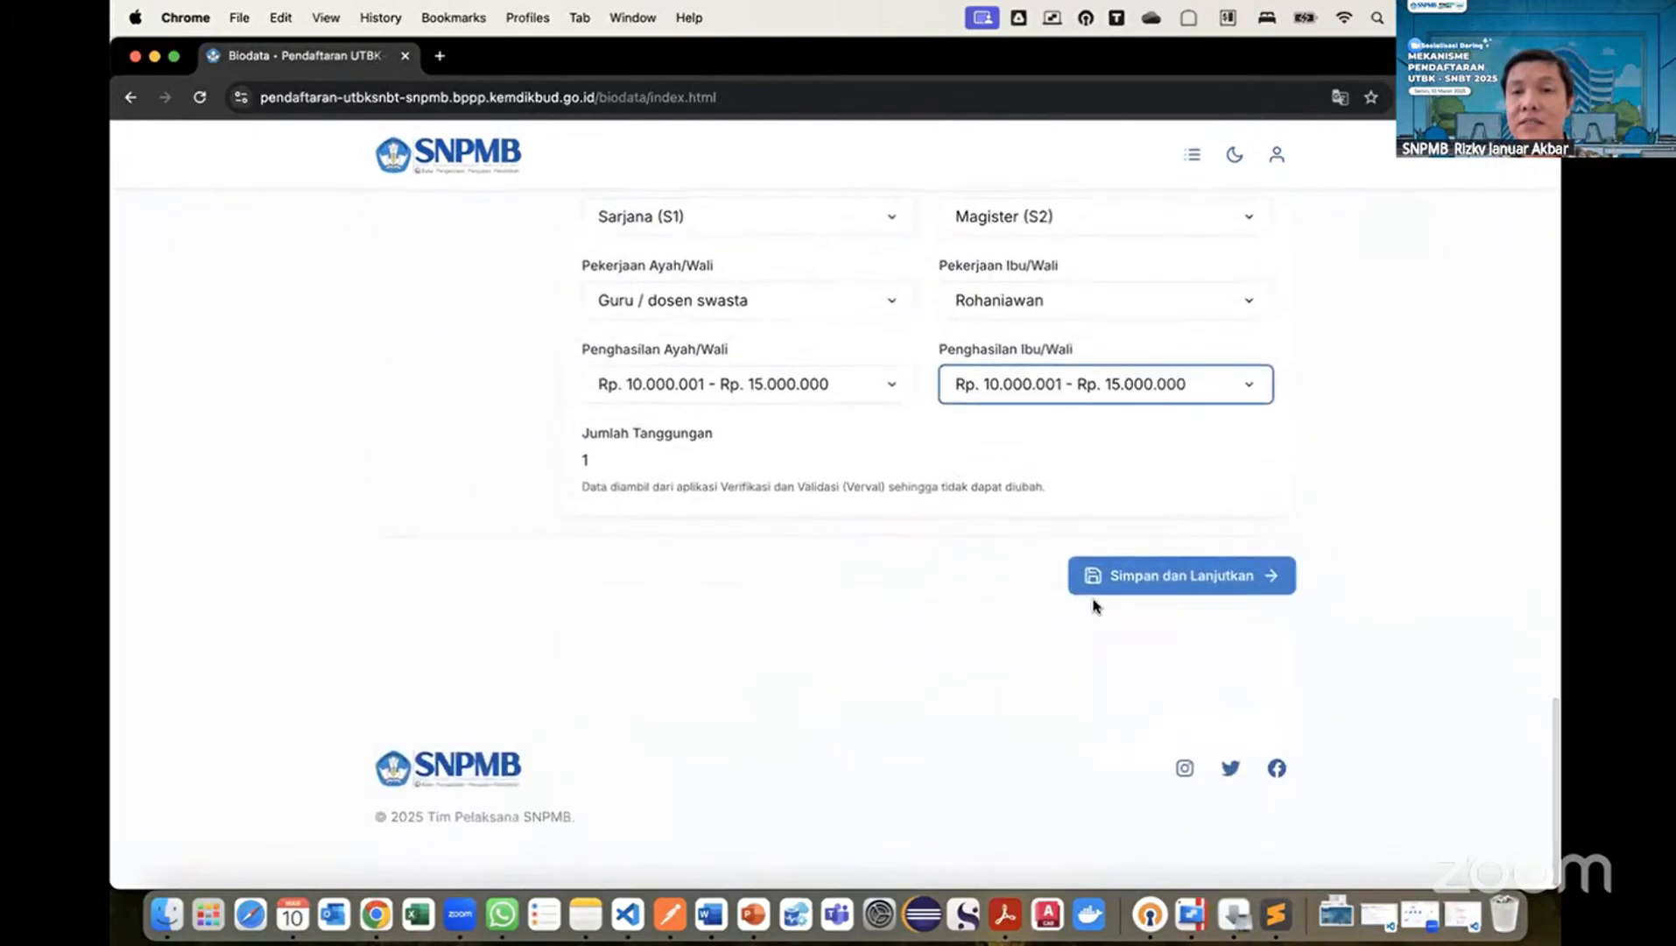
click(1130, 587)
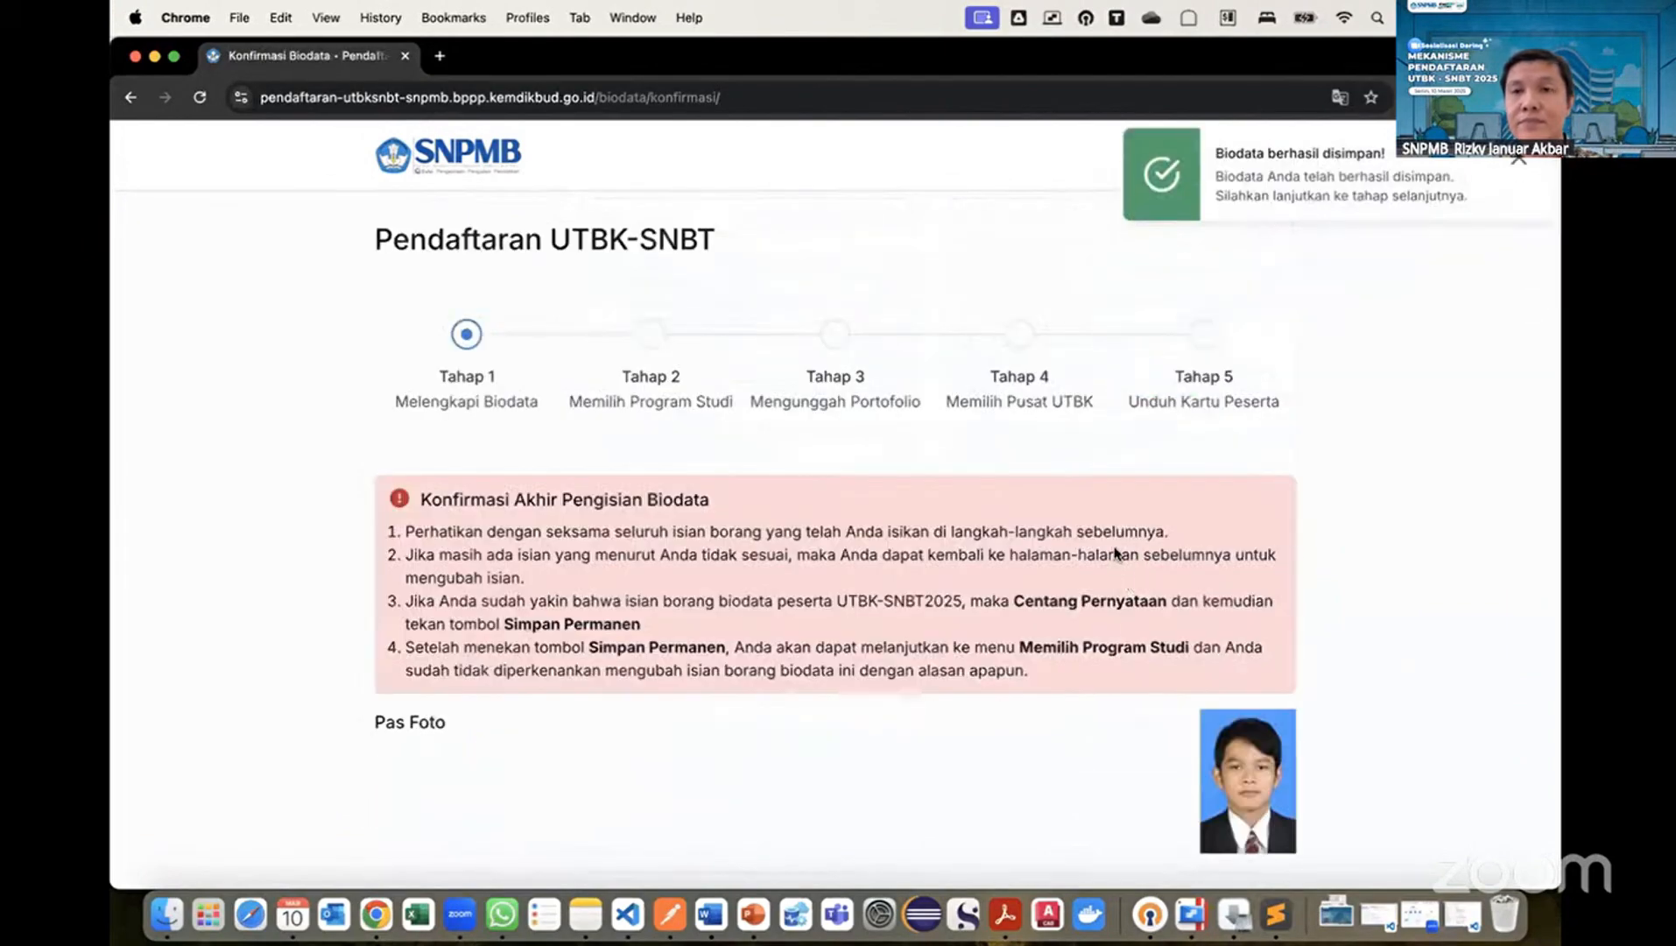
Review the biodata confirmation page, from the final instructions through personal data, special needs, KIP Kuliah and parent data to the declaration.
scroll(1036, 571, down, 5)
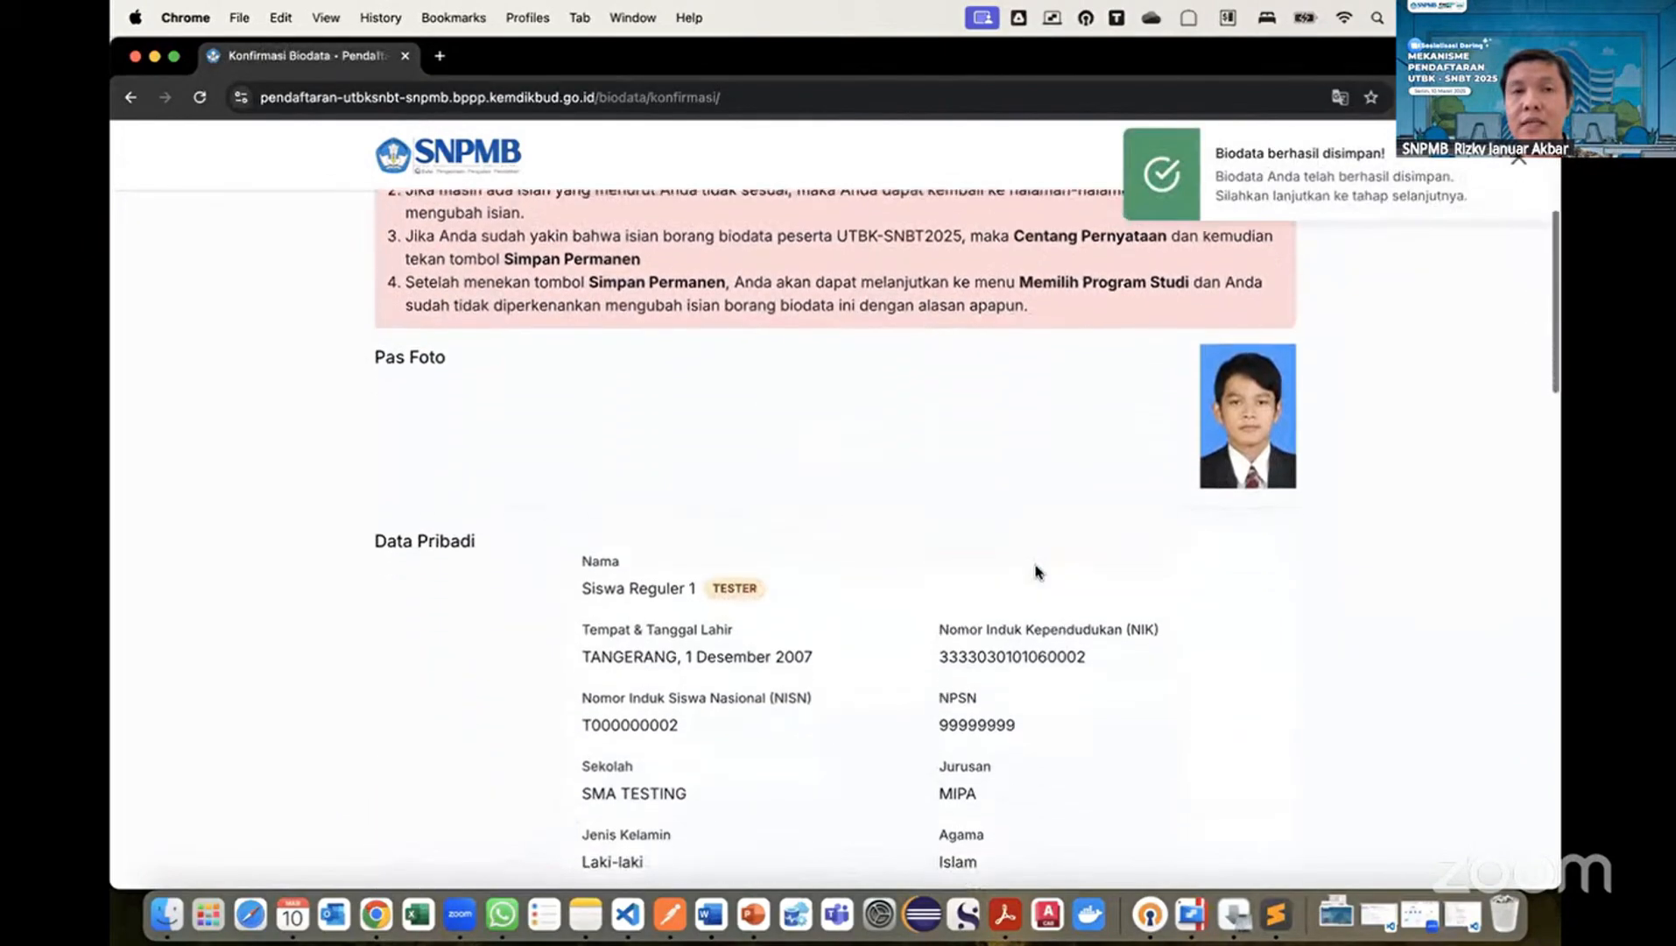
scroll(1036, 571, up, 5)
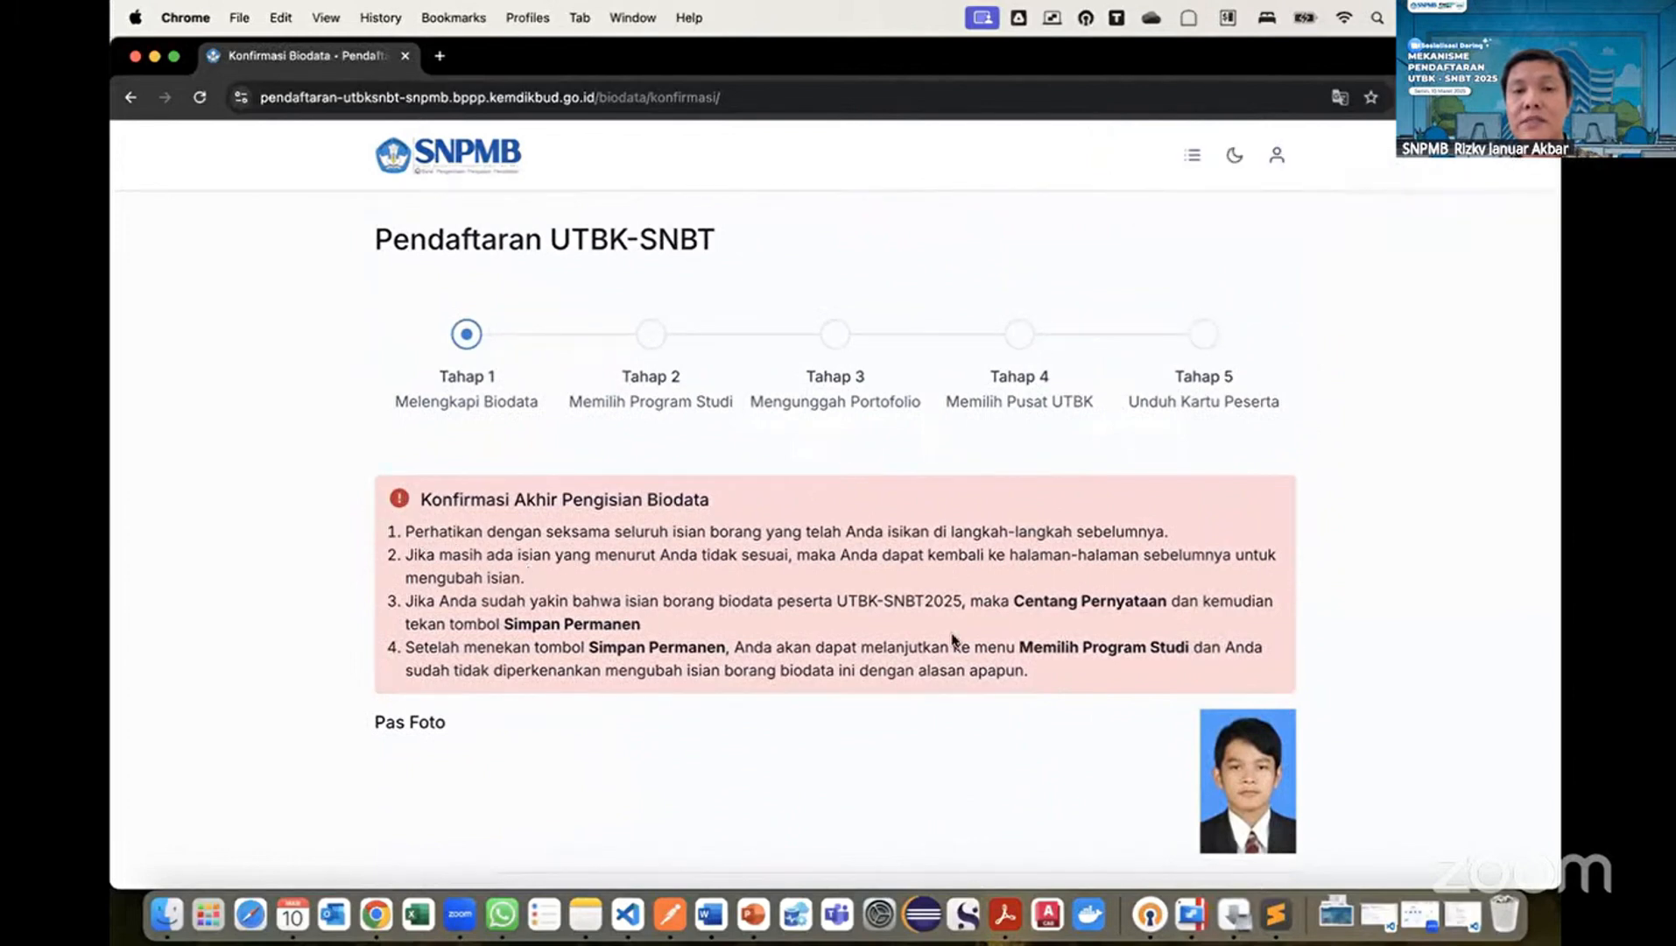
scroll(978, 639, down, 3)
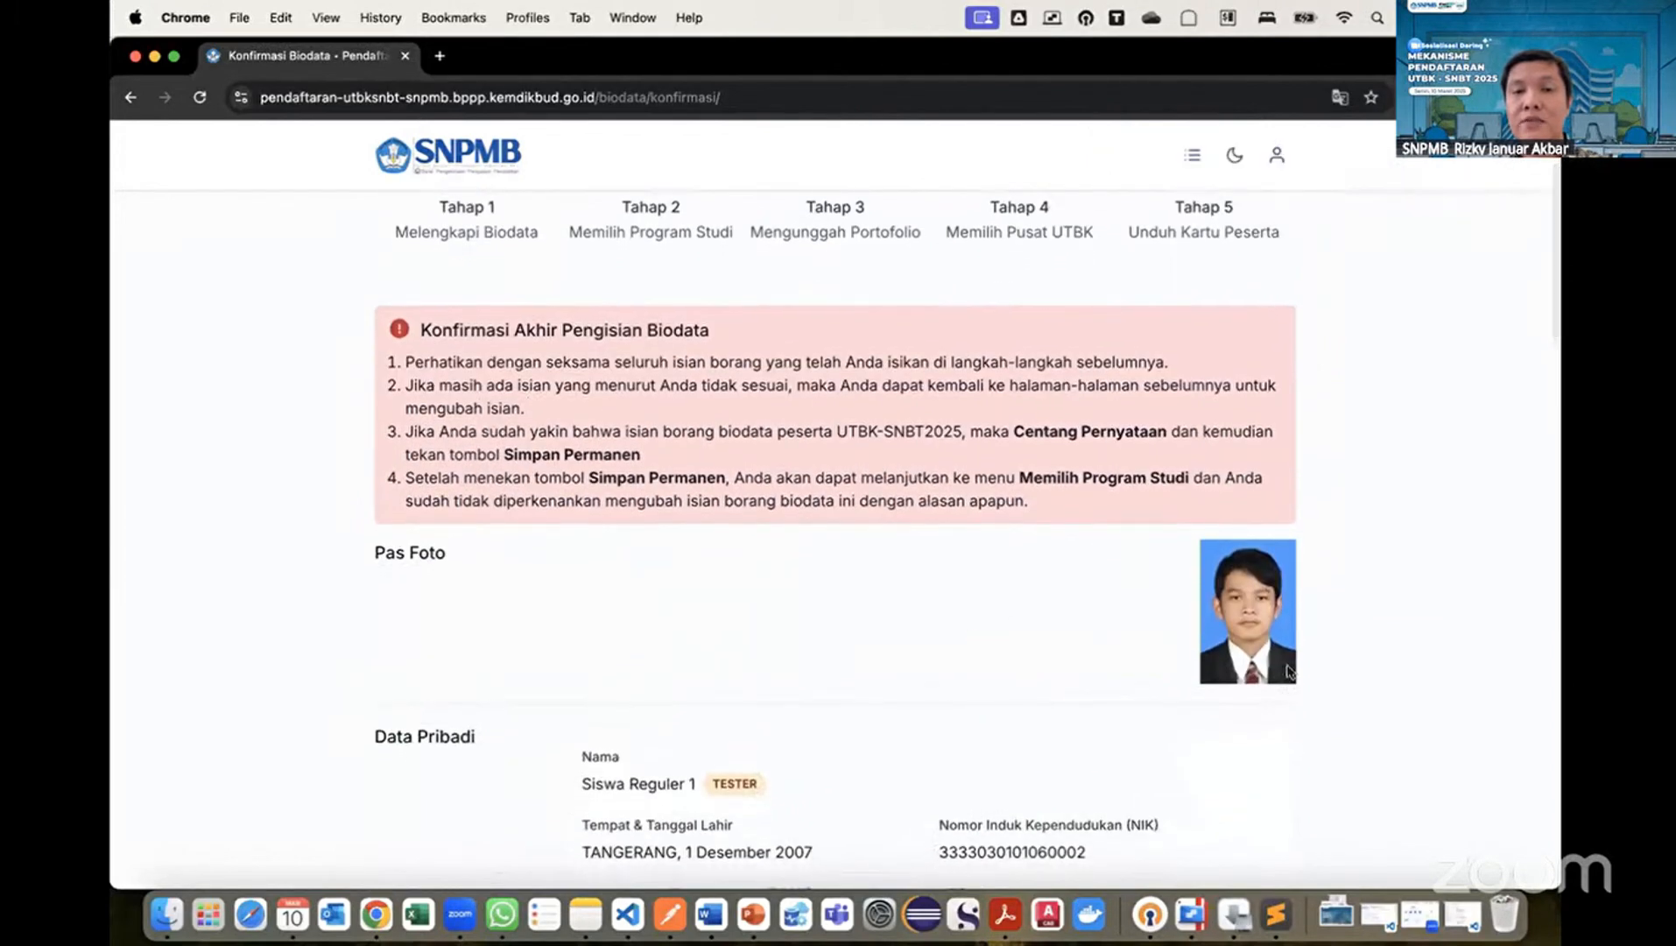
scroll(1078, 608, down, 5)
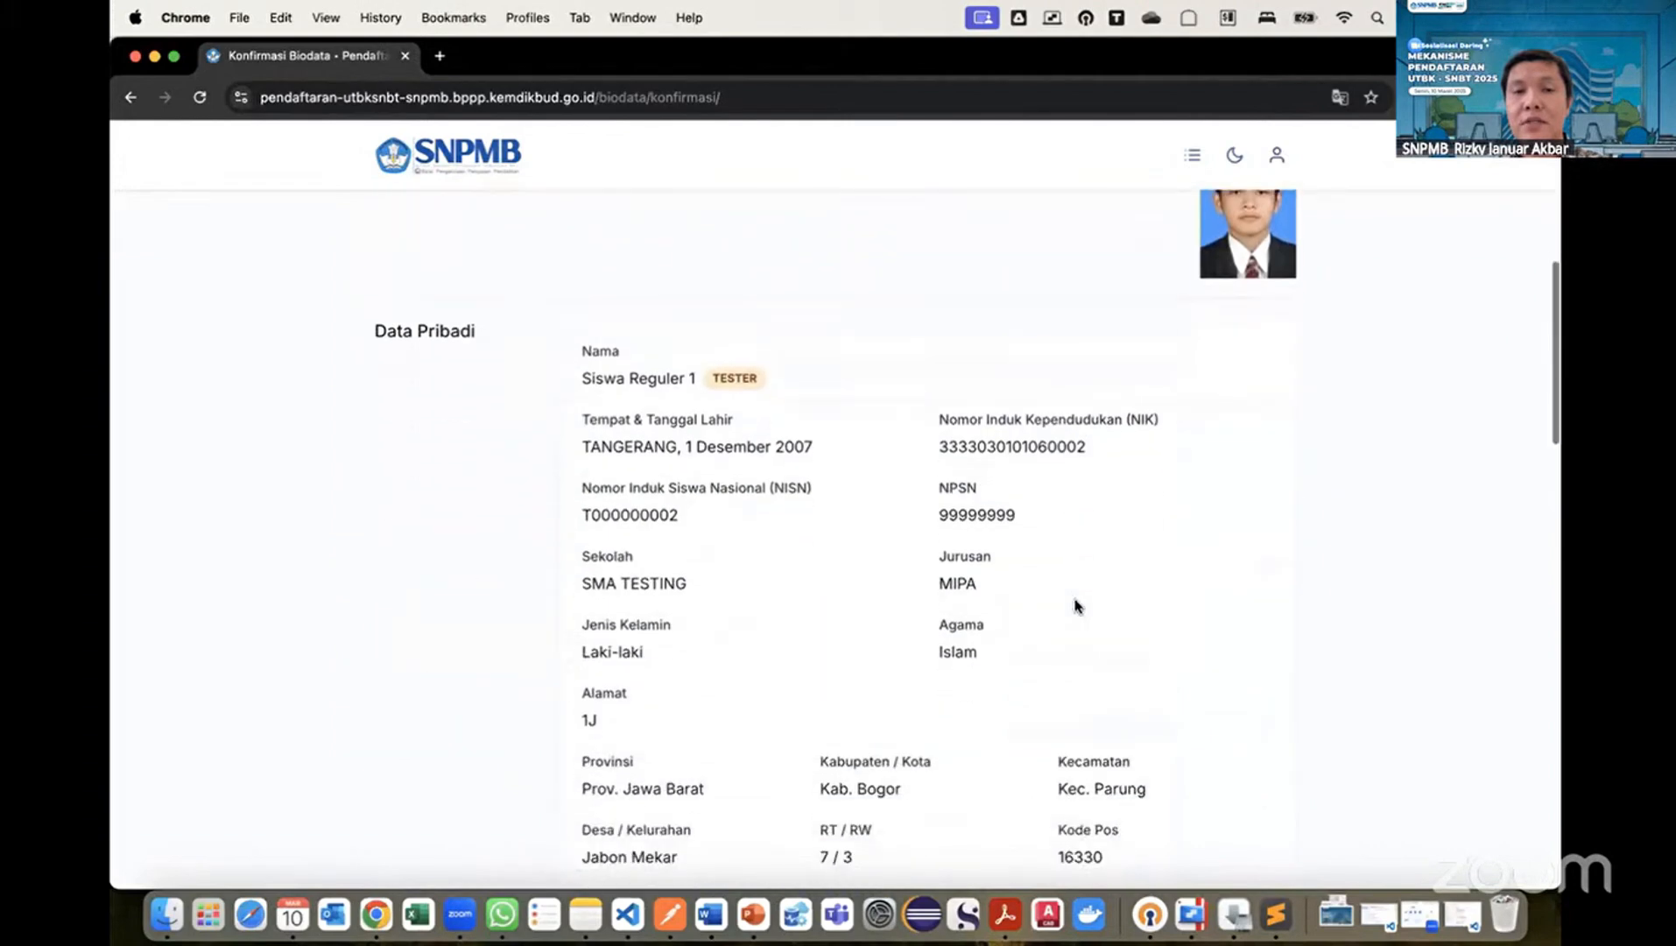
scroll(816, 445, down, 7)
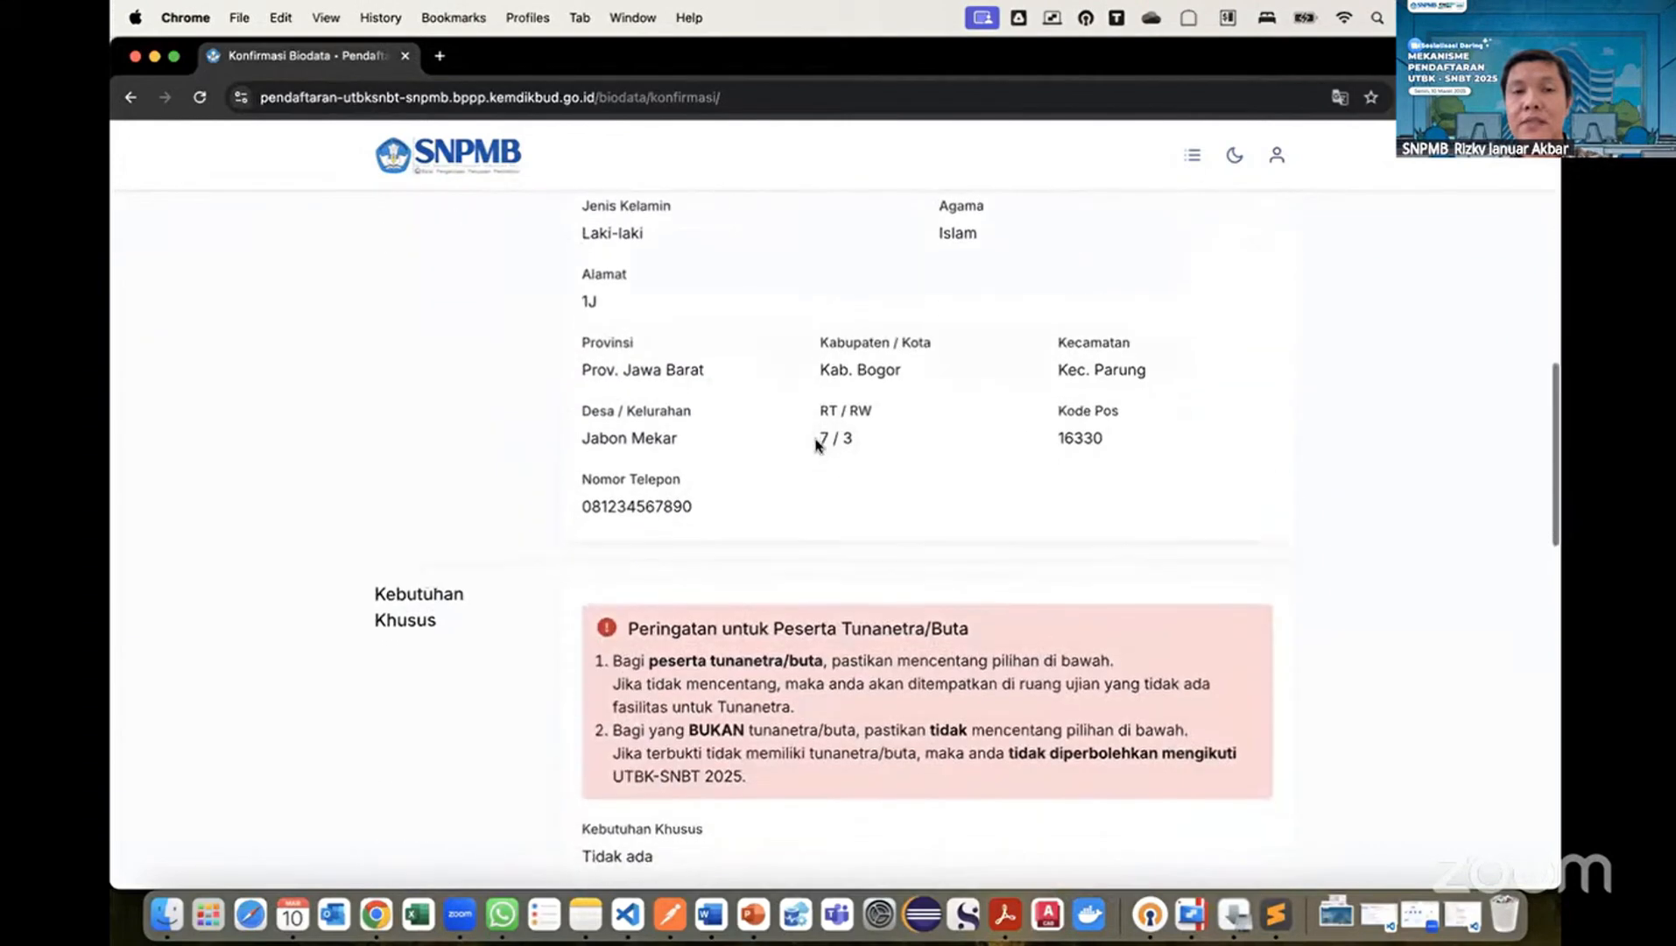
scroll(744, 524, down, 4)
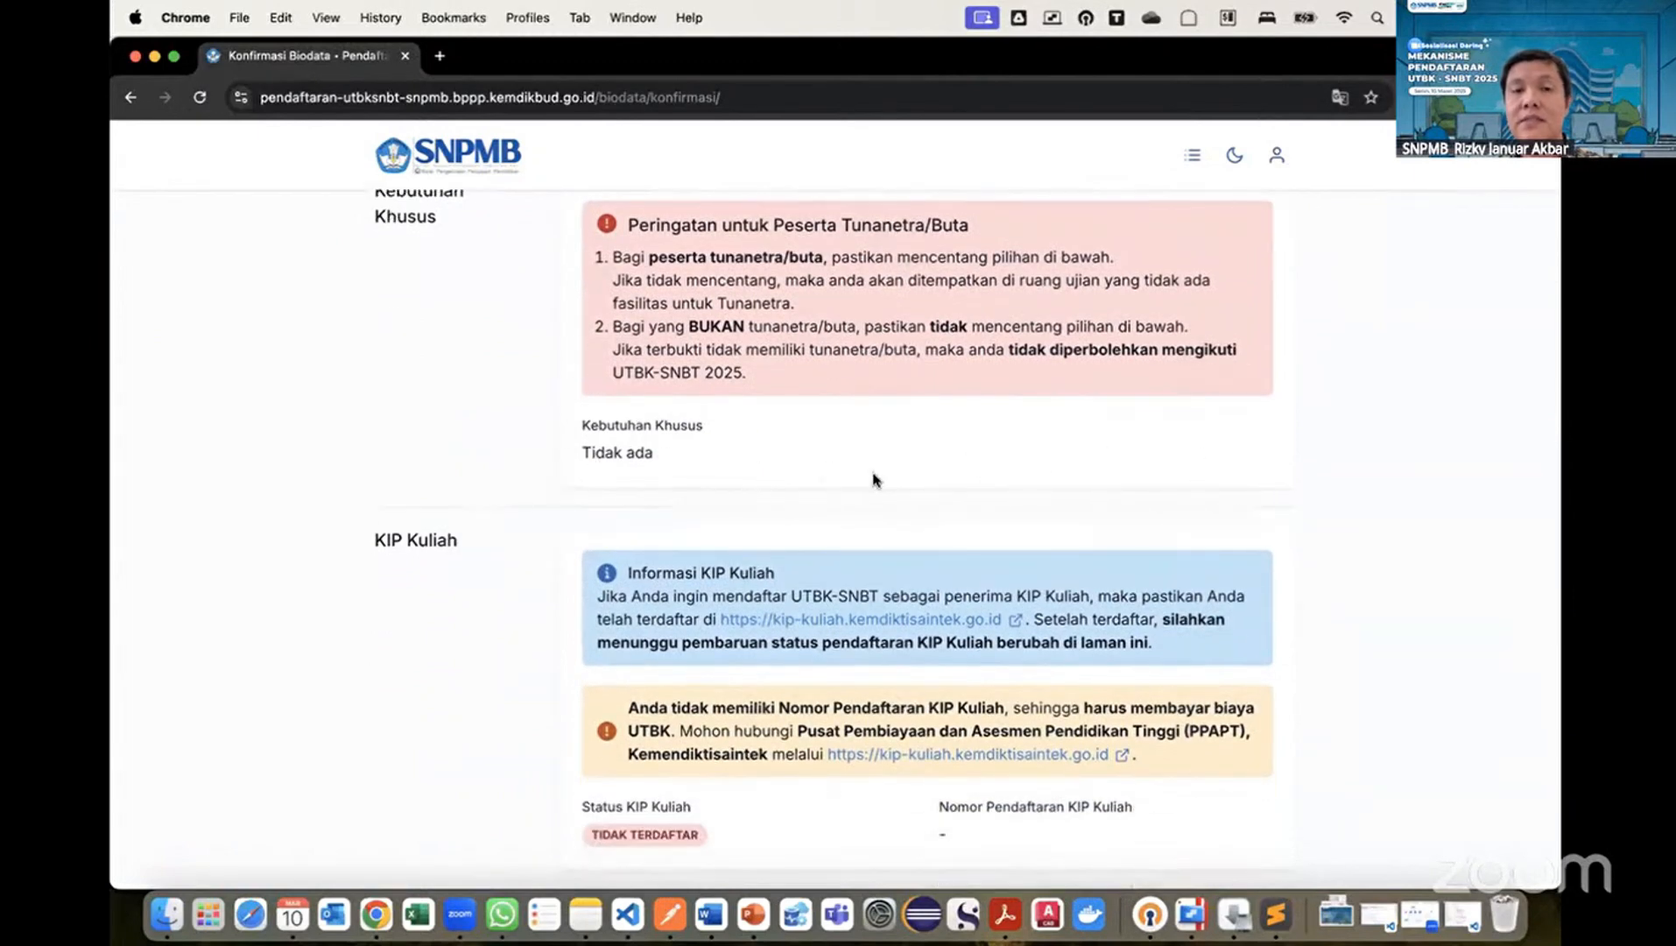
scroll(874, 477, down, 3)
scroll(873, 477, down, 1)
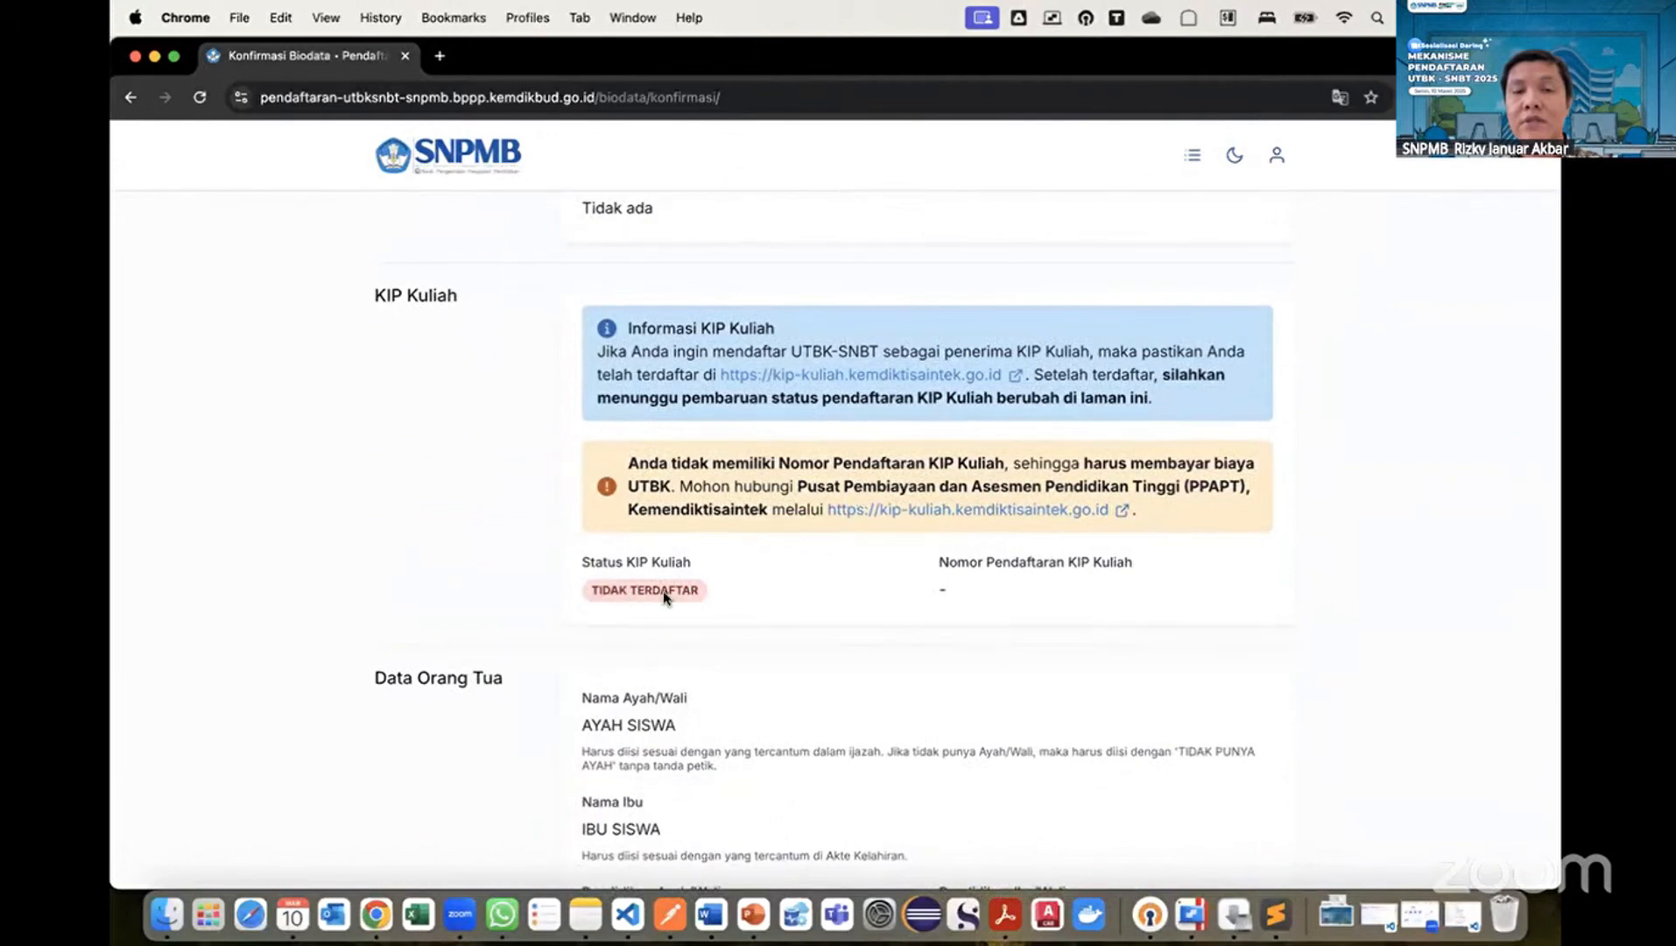
scroll(707, 587, down, 7)
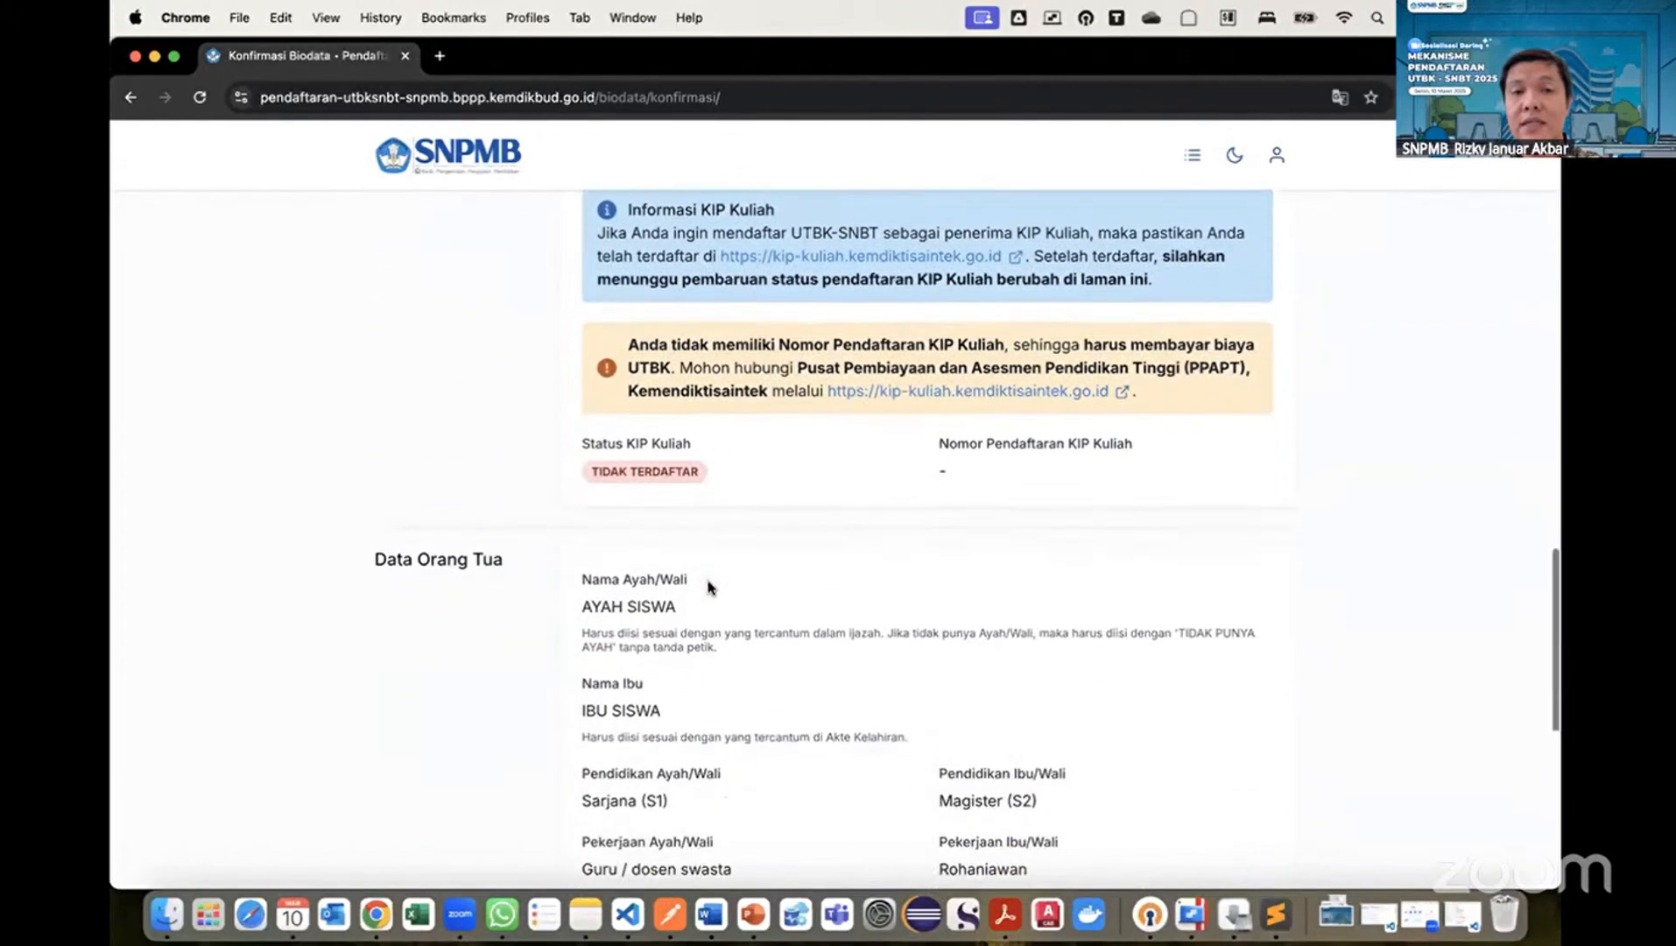
scroll(709, 586, down, 4)
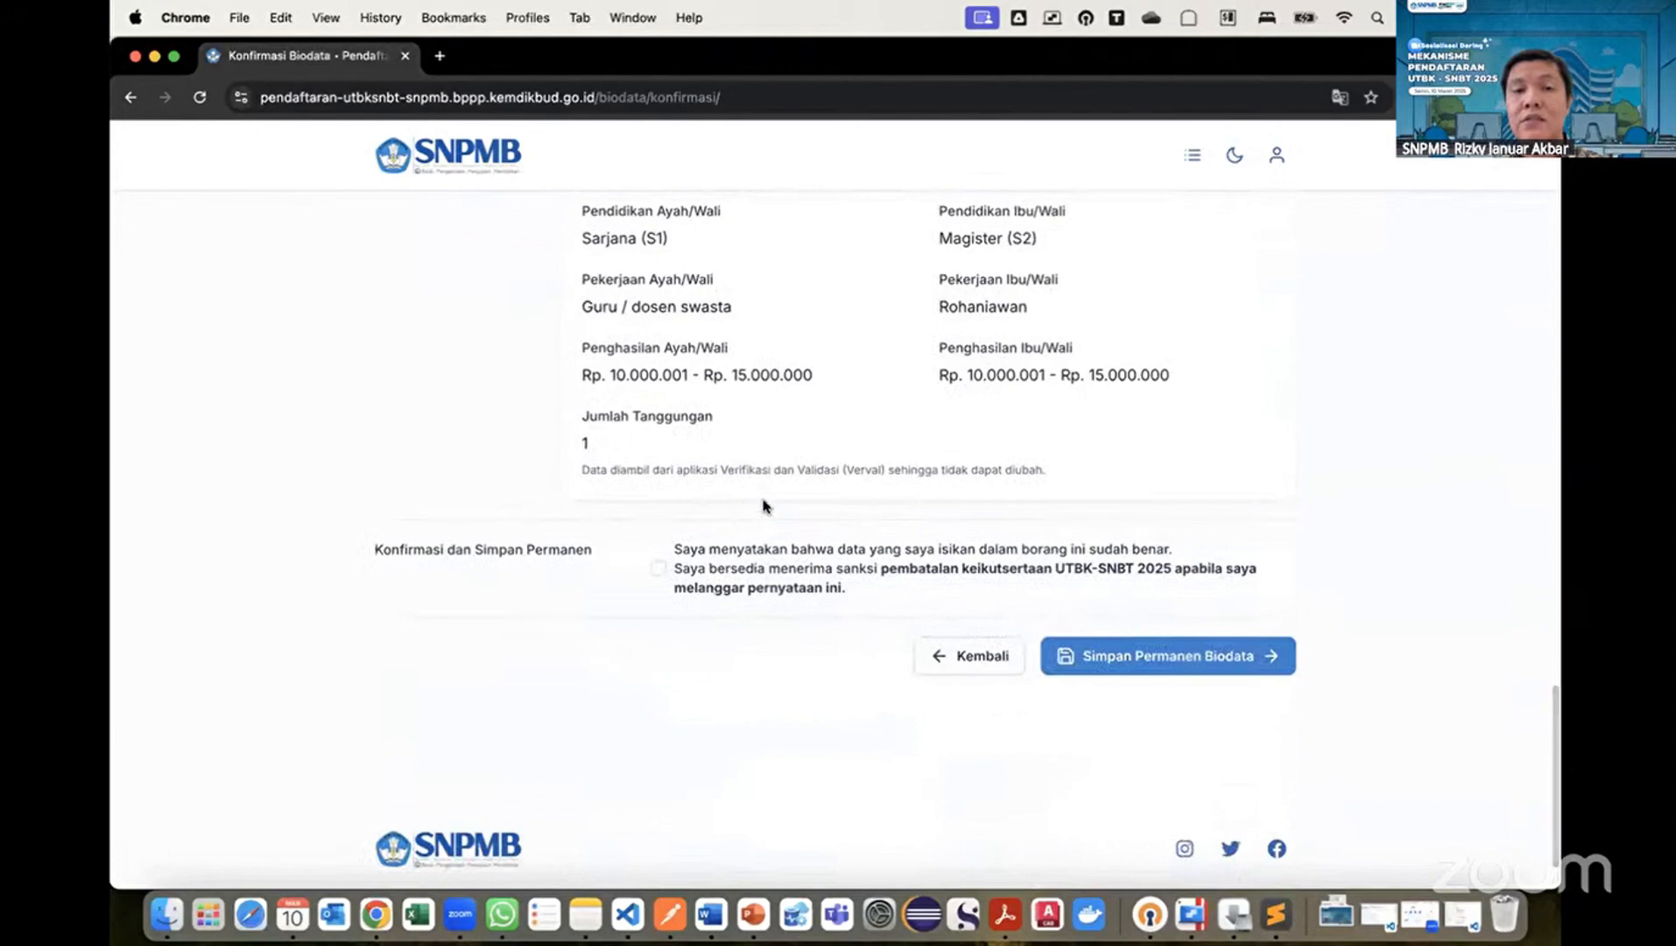
Accept the declaration that the form data is correct, permanently save the biodata and confirm the final check.
click(659, 571)
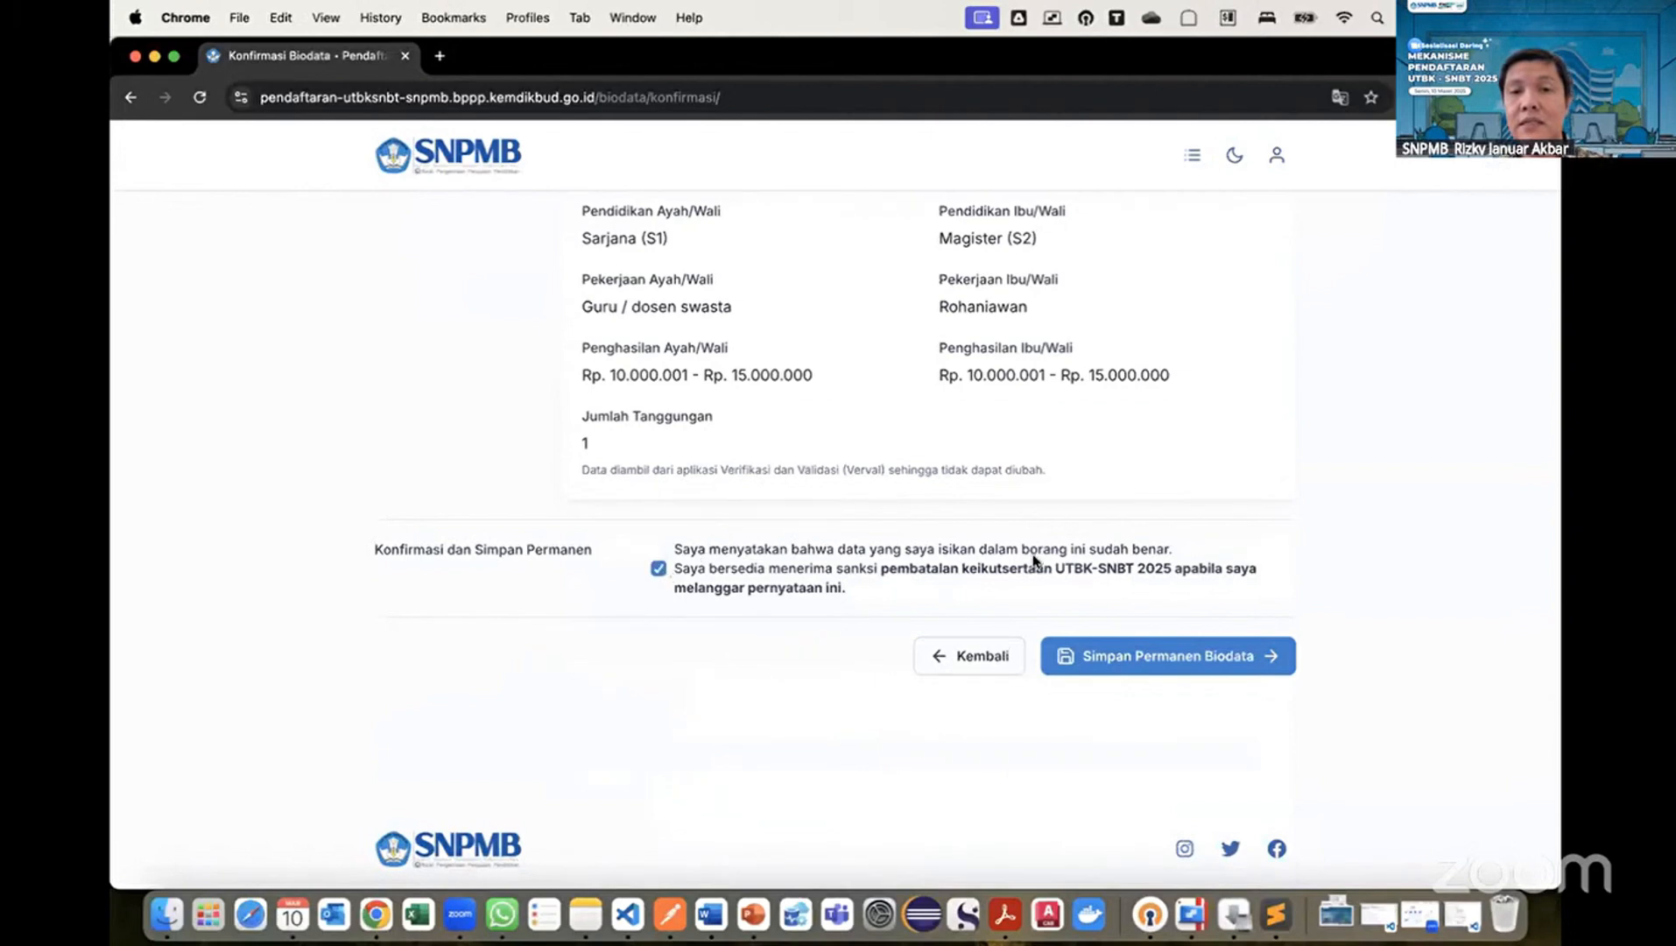
click(1116, 657)
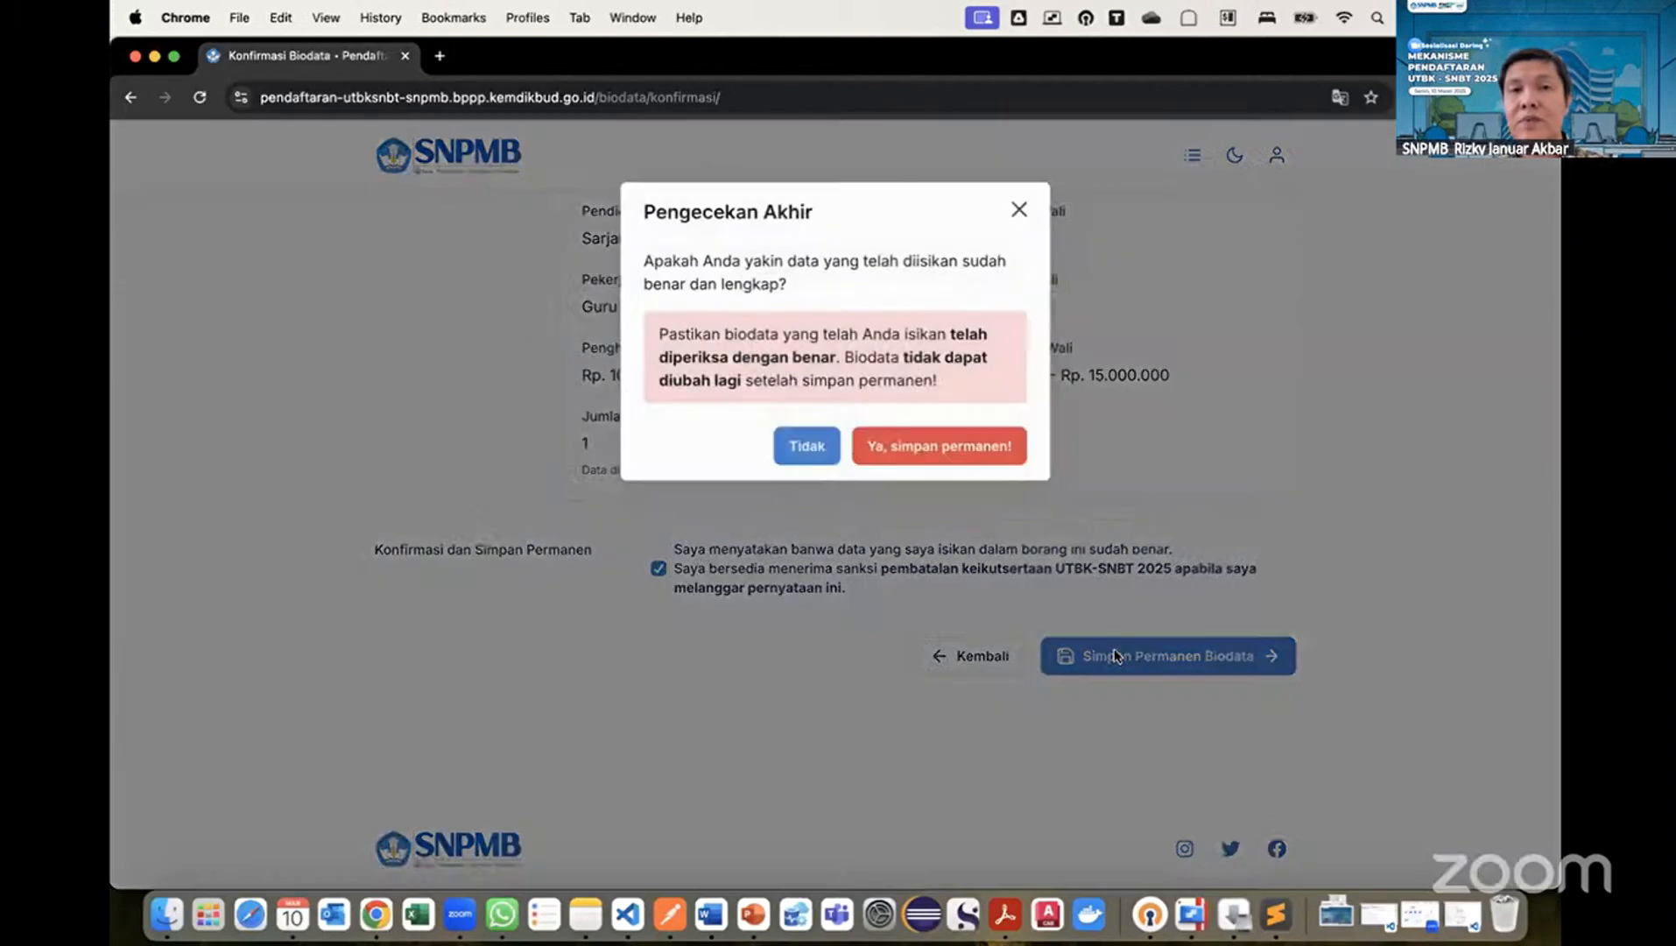
click(909, 448)
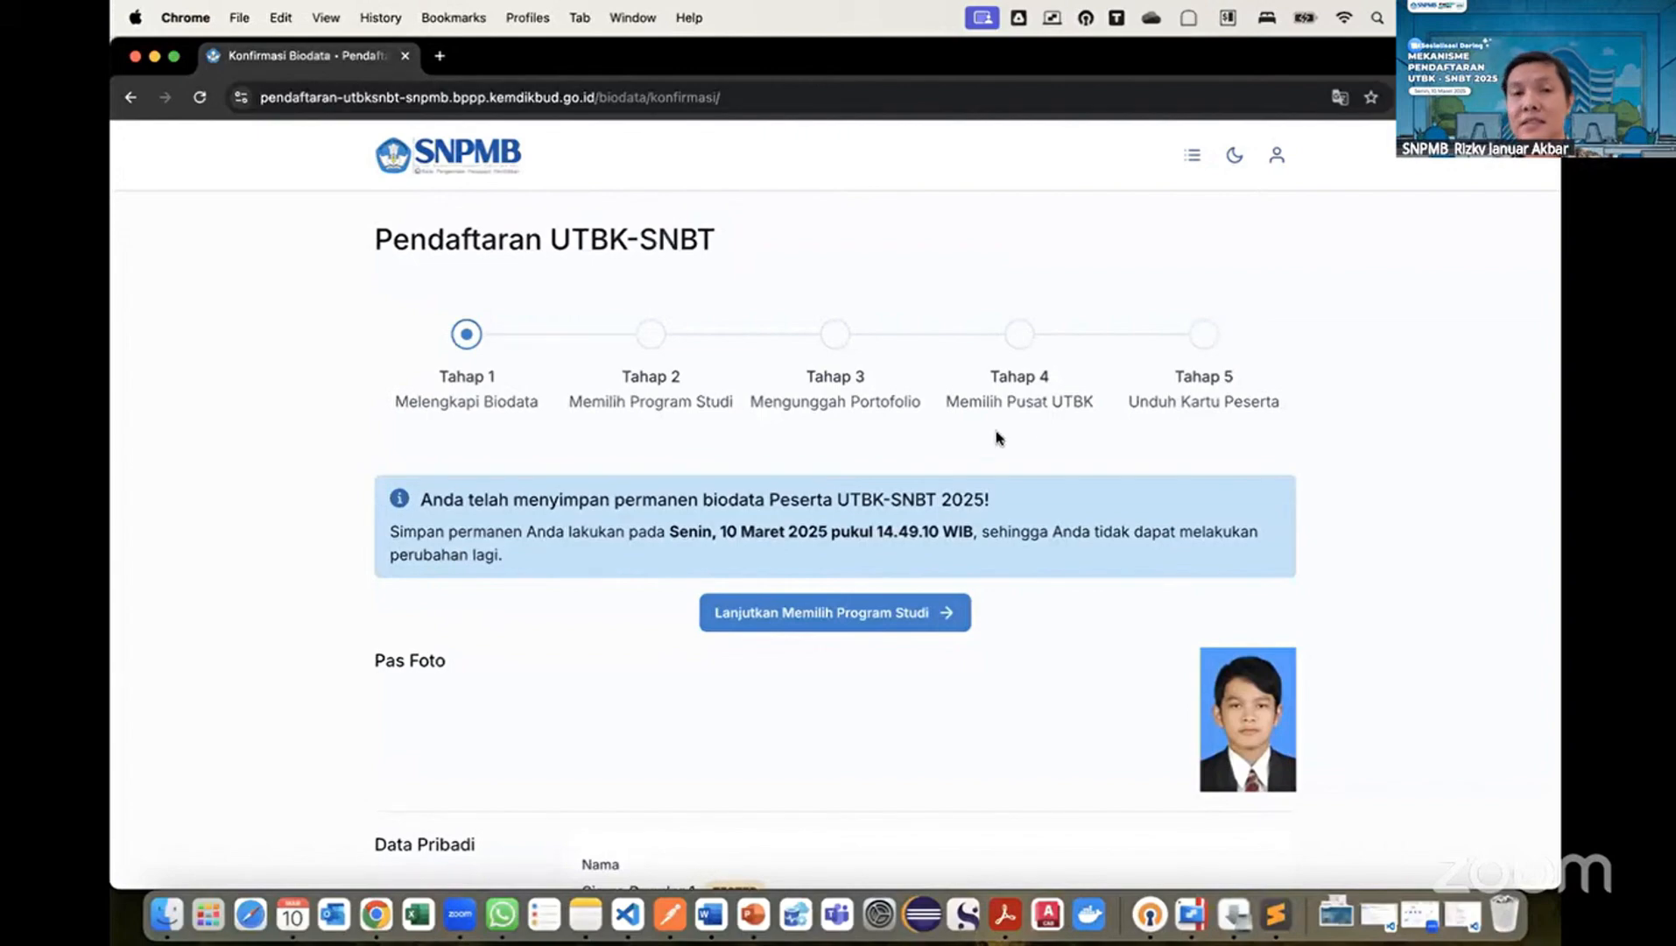
Look through the permanently saved biodata and continue to the study program selection stage.
scroll(1004, 539, down, 15)
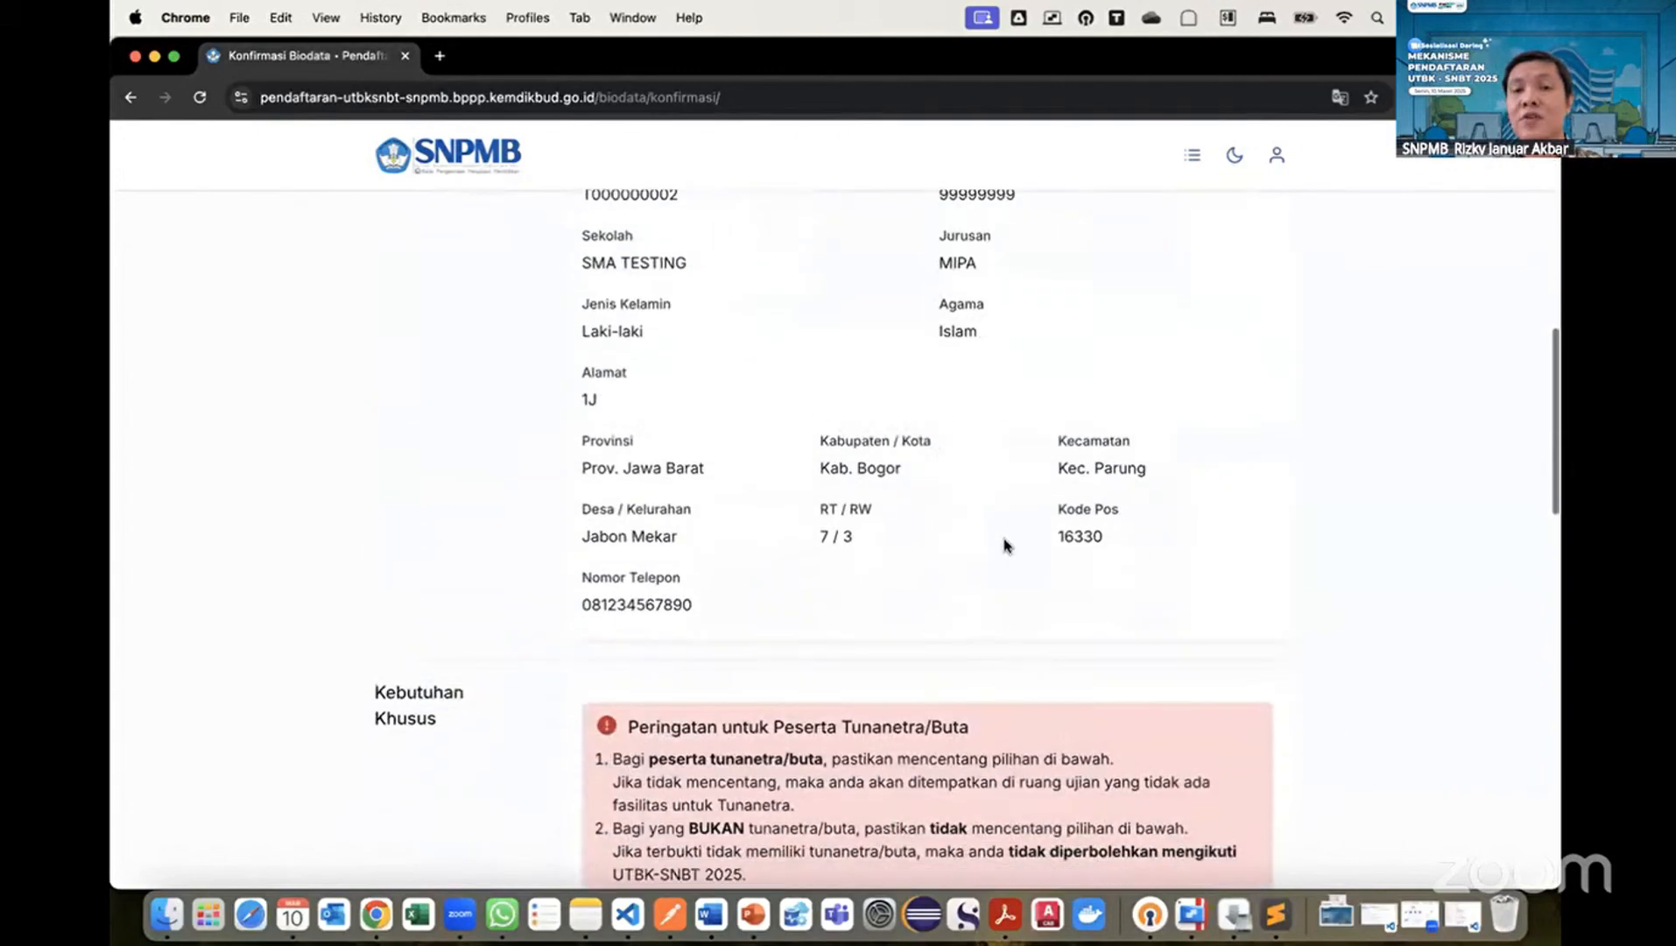
scroll(1004, 544, down, 10)
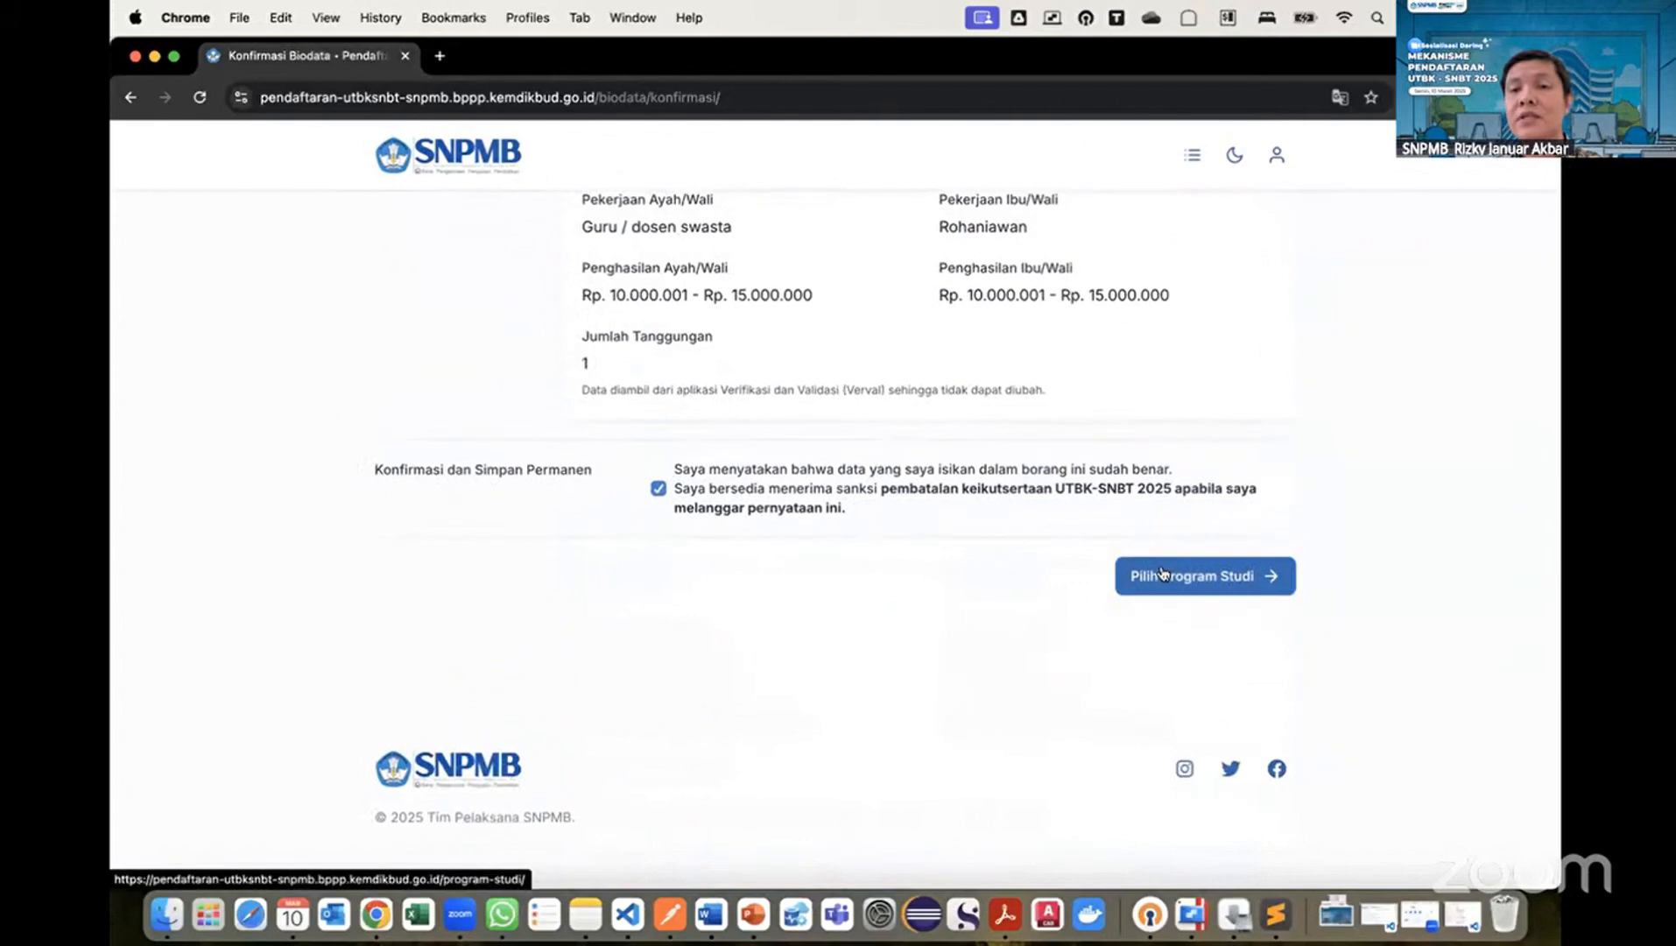
click(1156, 574)
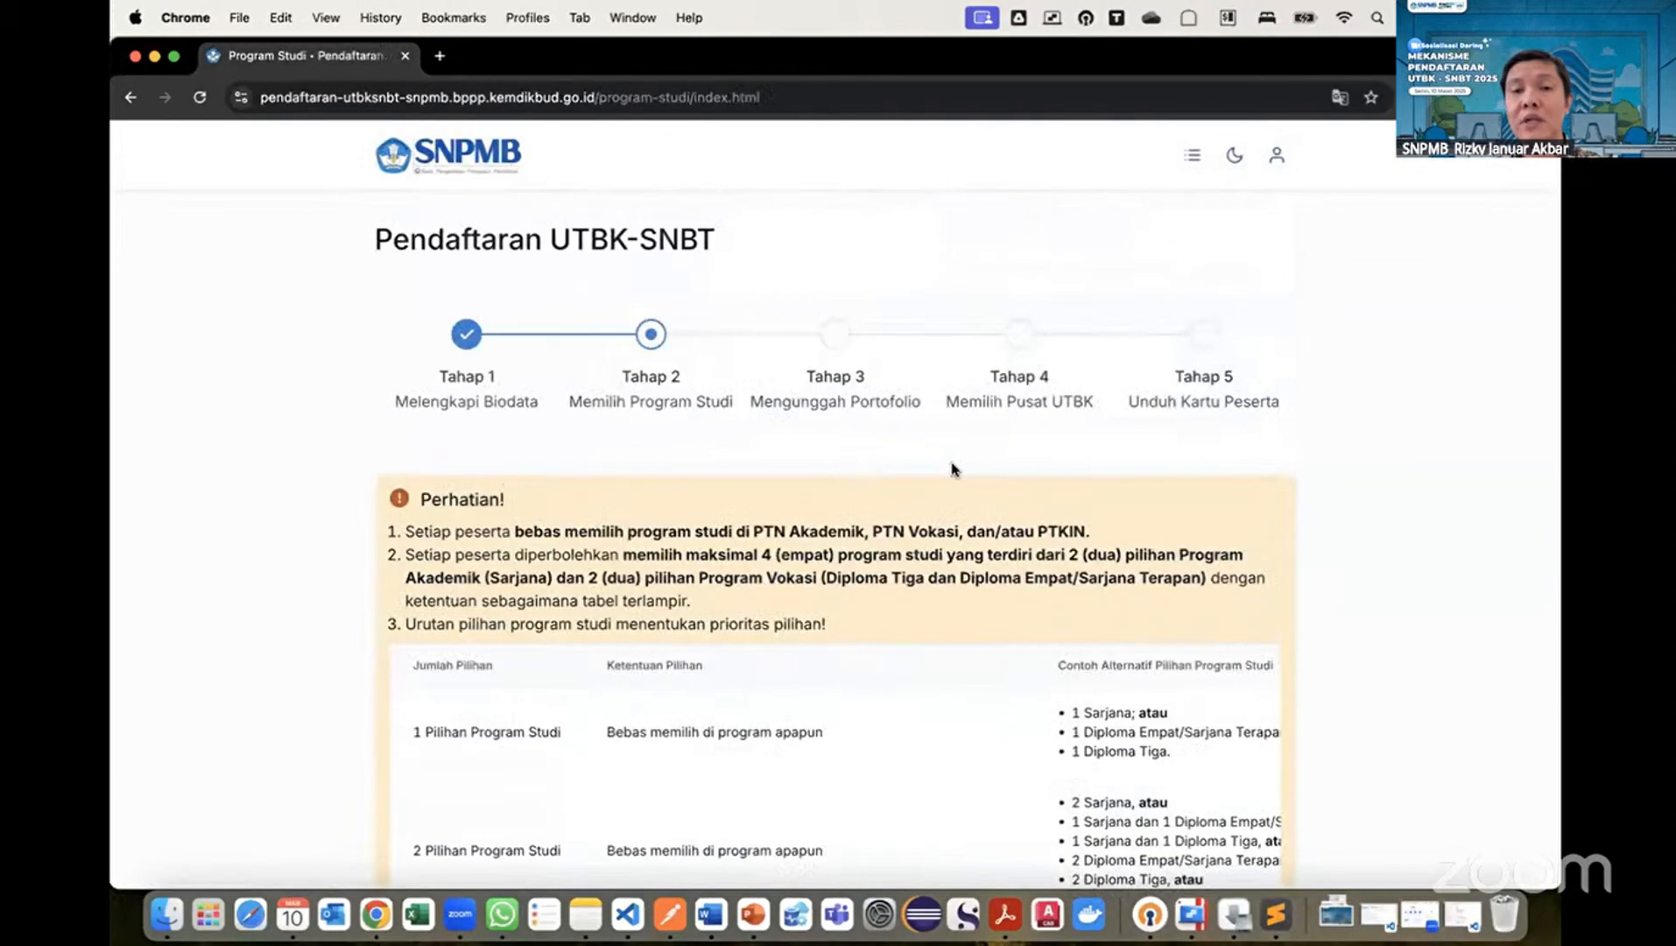
Read the study program selection rules and browse the Perguruan Tinggi list of Pilihan 1 to the UIN entries.
scroll(952, 469, down, 3)
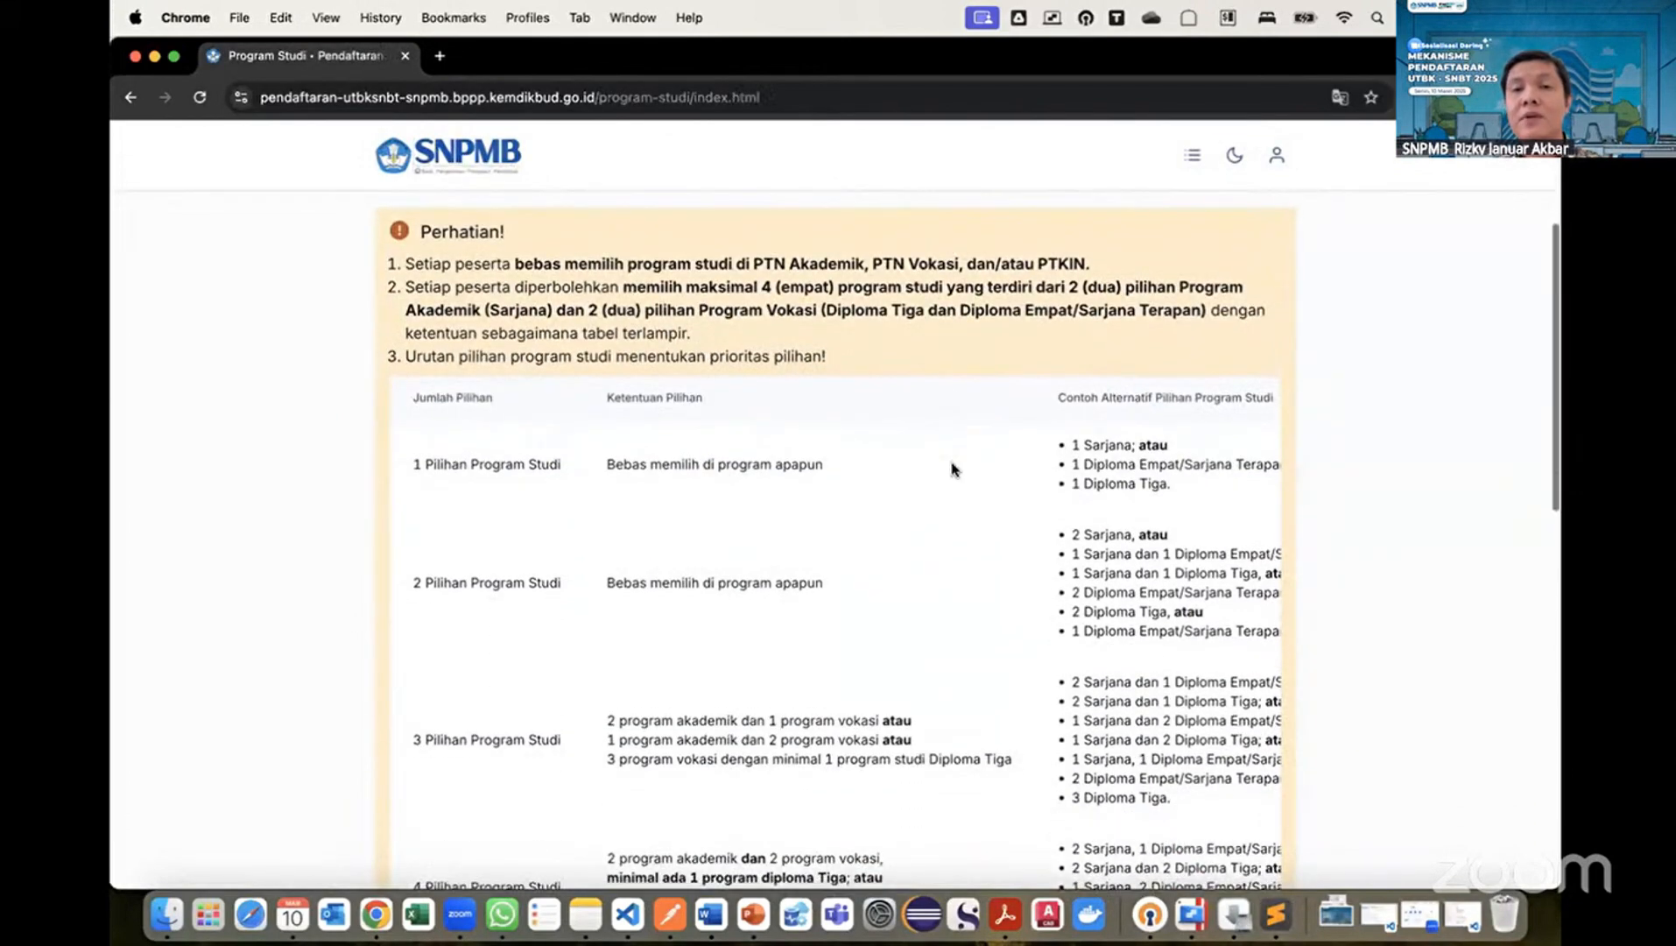
scroll(952, 469, down, 7)
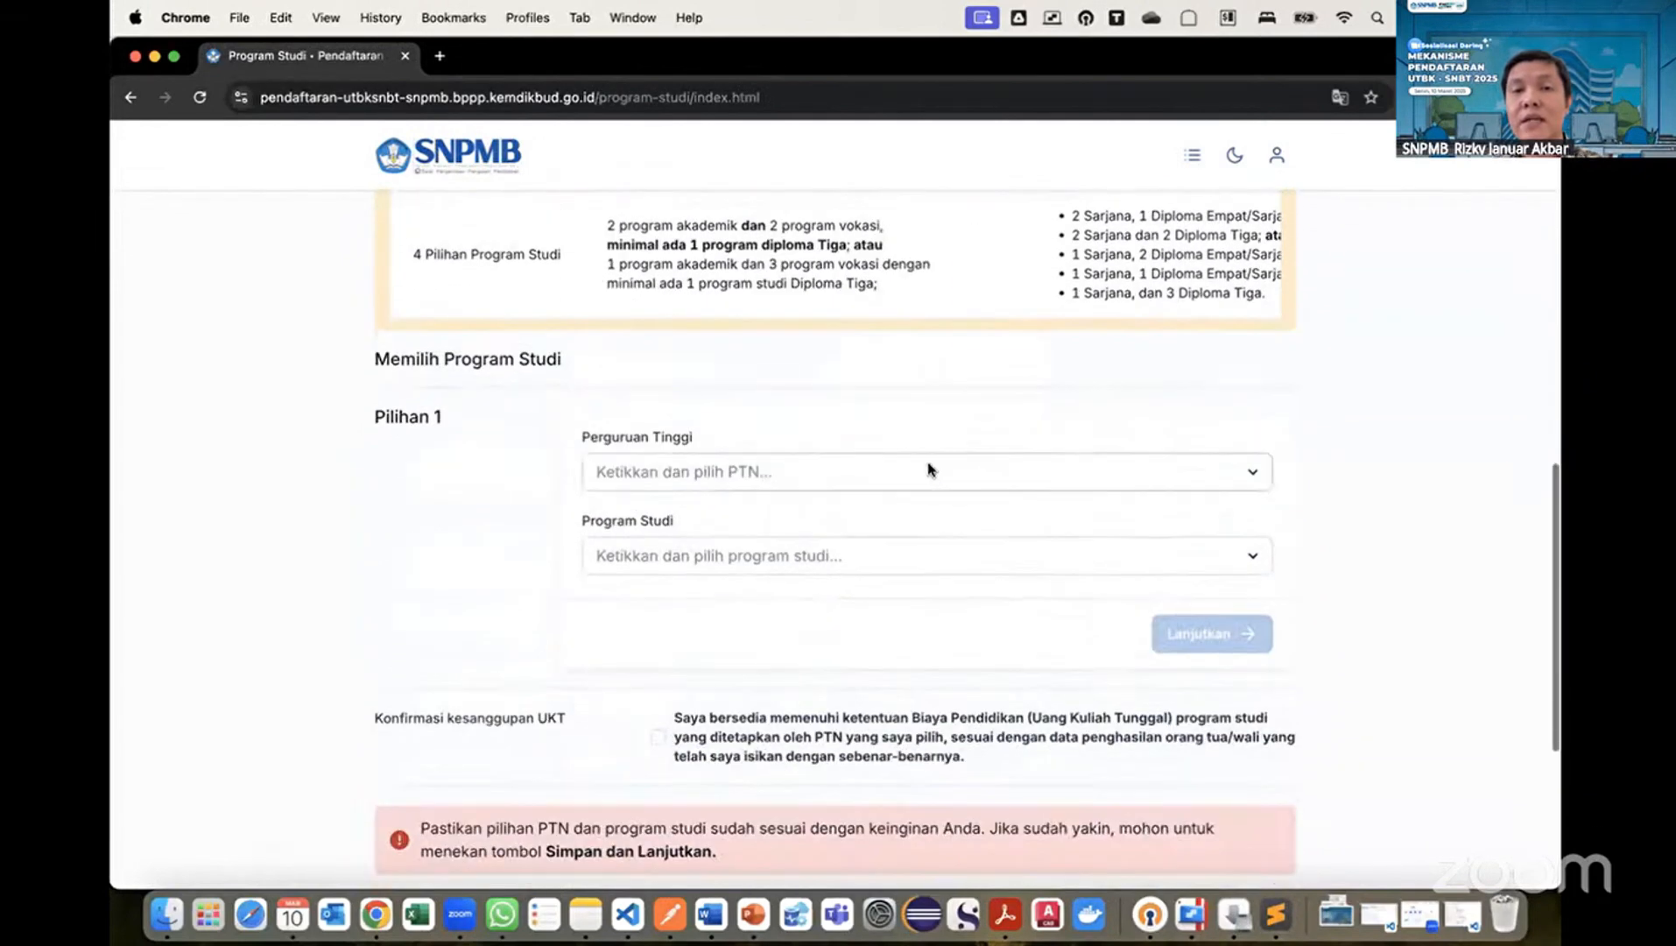
click(915, 471)
scroll(891, 571, down, 1)
scroll(892, 571, down, 20)
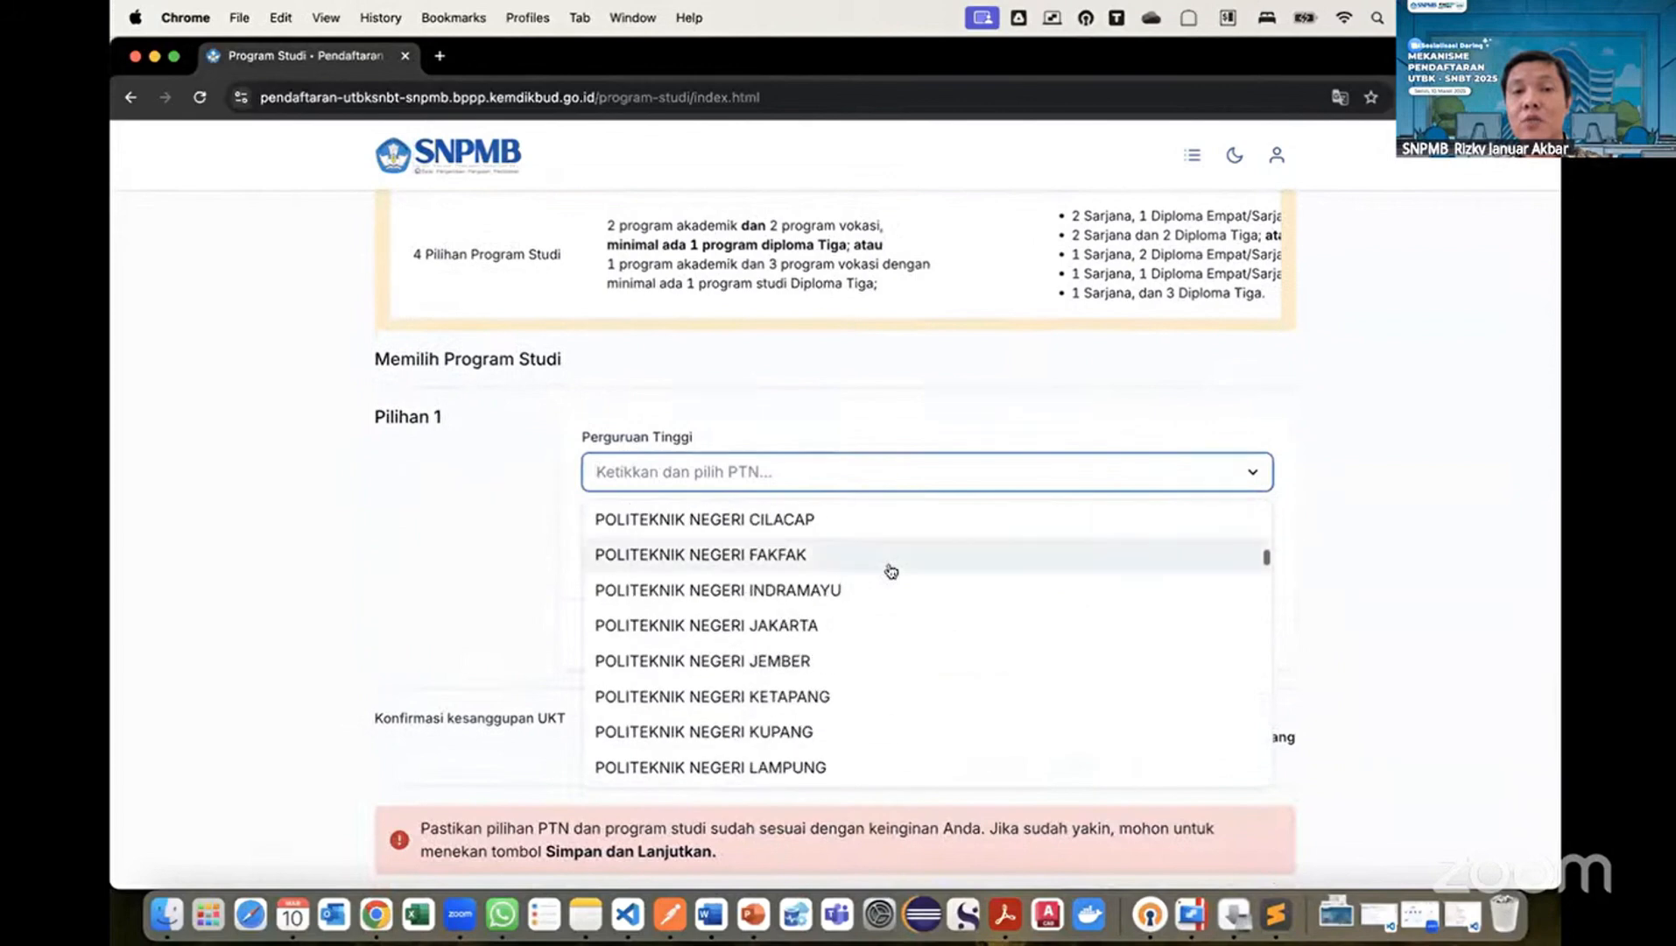
scroll(810, 578, up, 6)
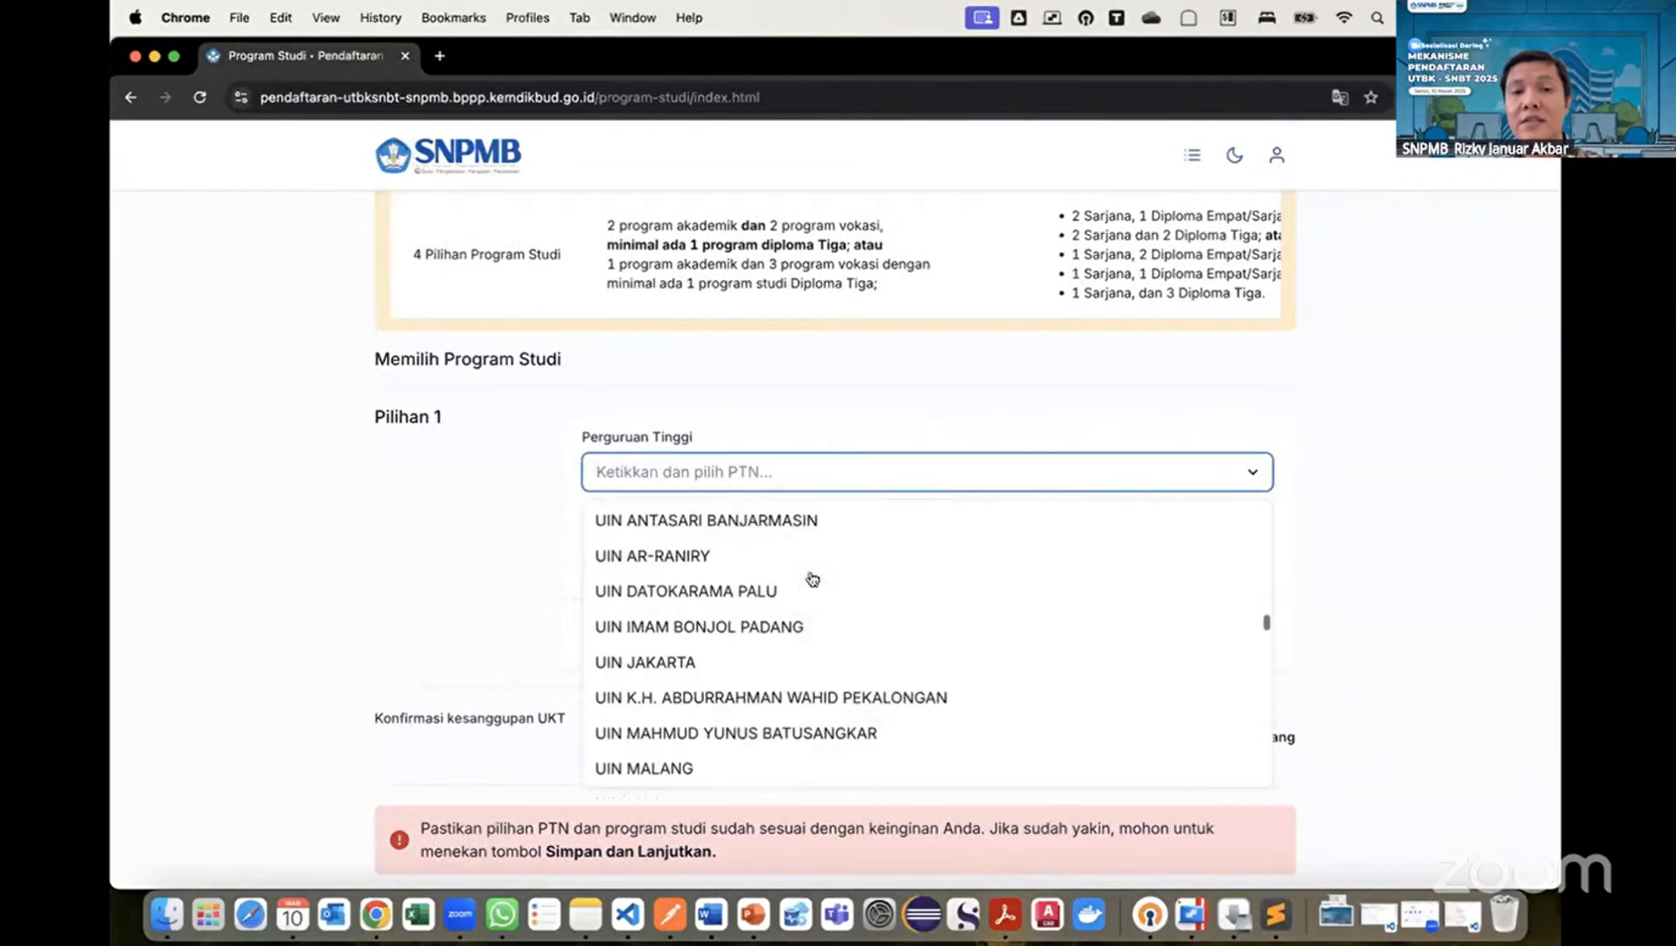
scroll(749, 593, up, 3)
scroll(749, 595, up, 1)
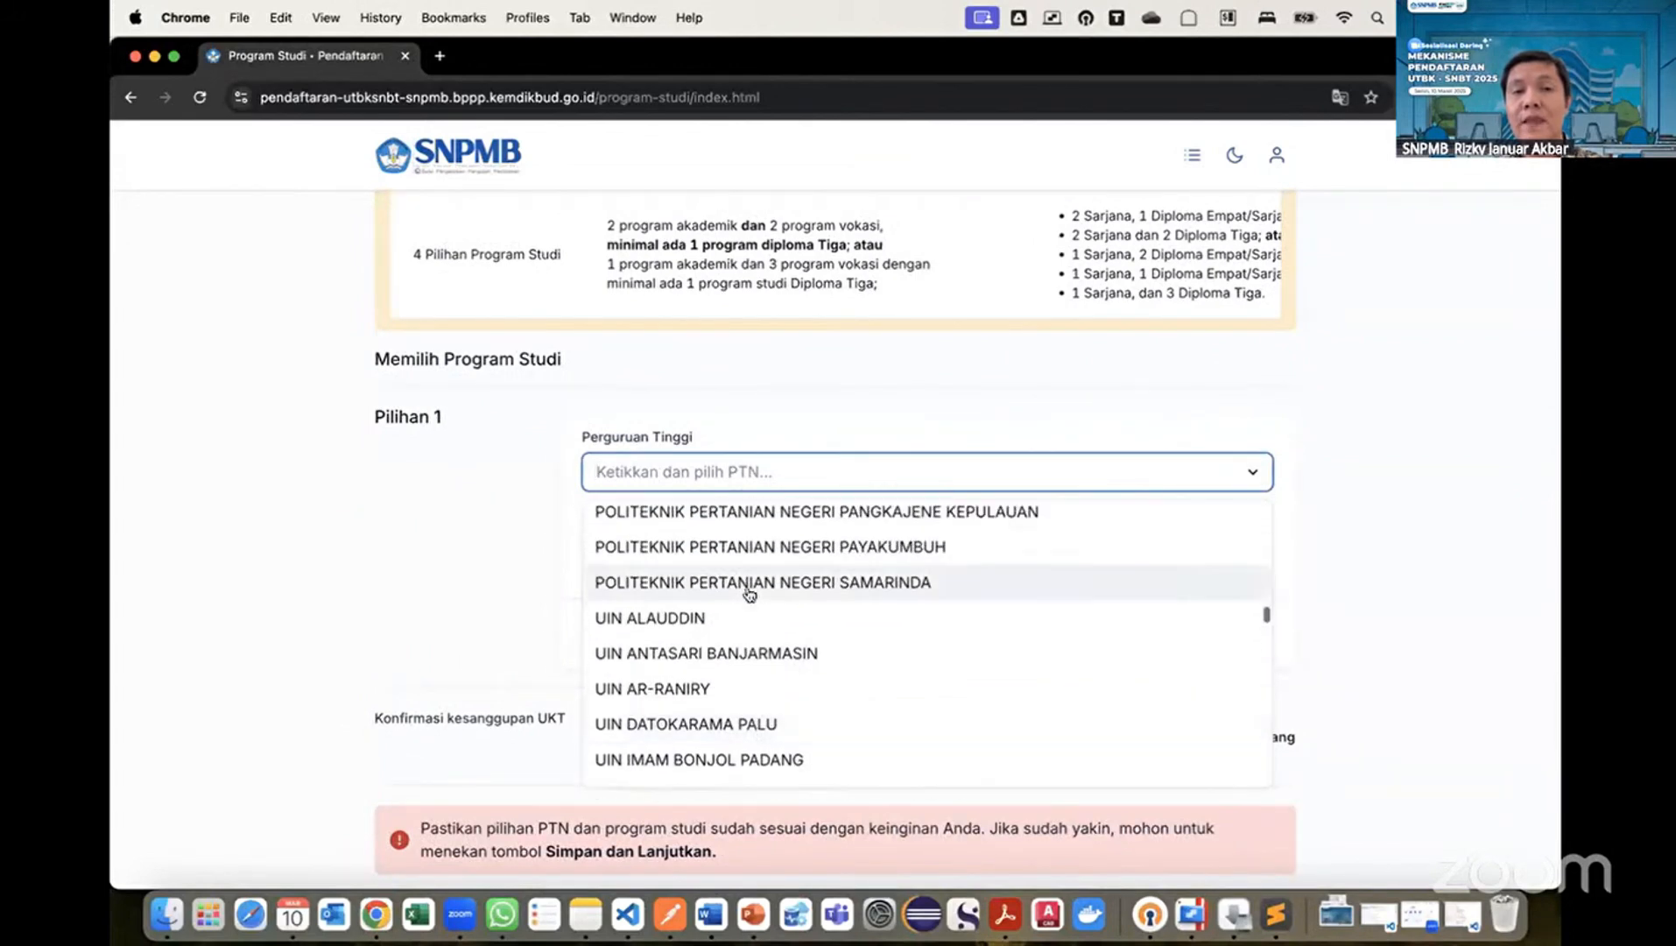
Switch to Postman and back to Chrome, and read the notice's rules for KIP Kuliah registrants.
key(super+Tab)
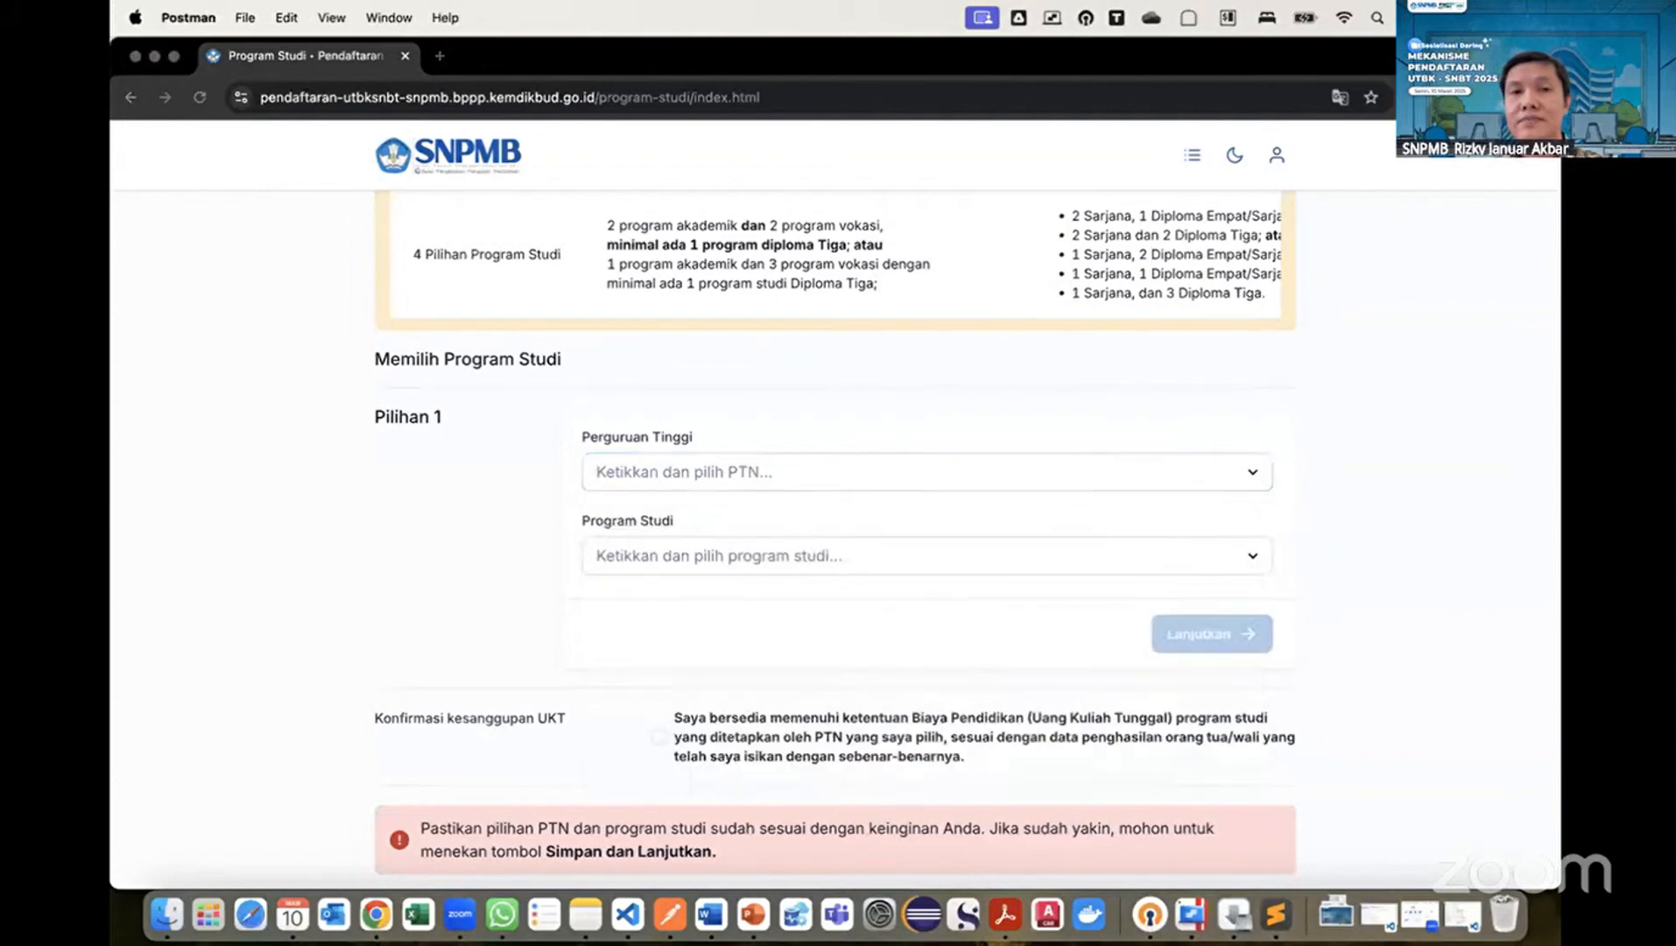
click(705, 384)
scroll(705, 385, up, 6)
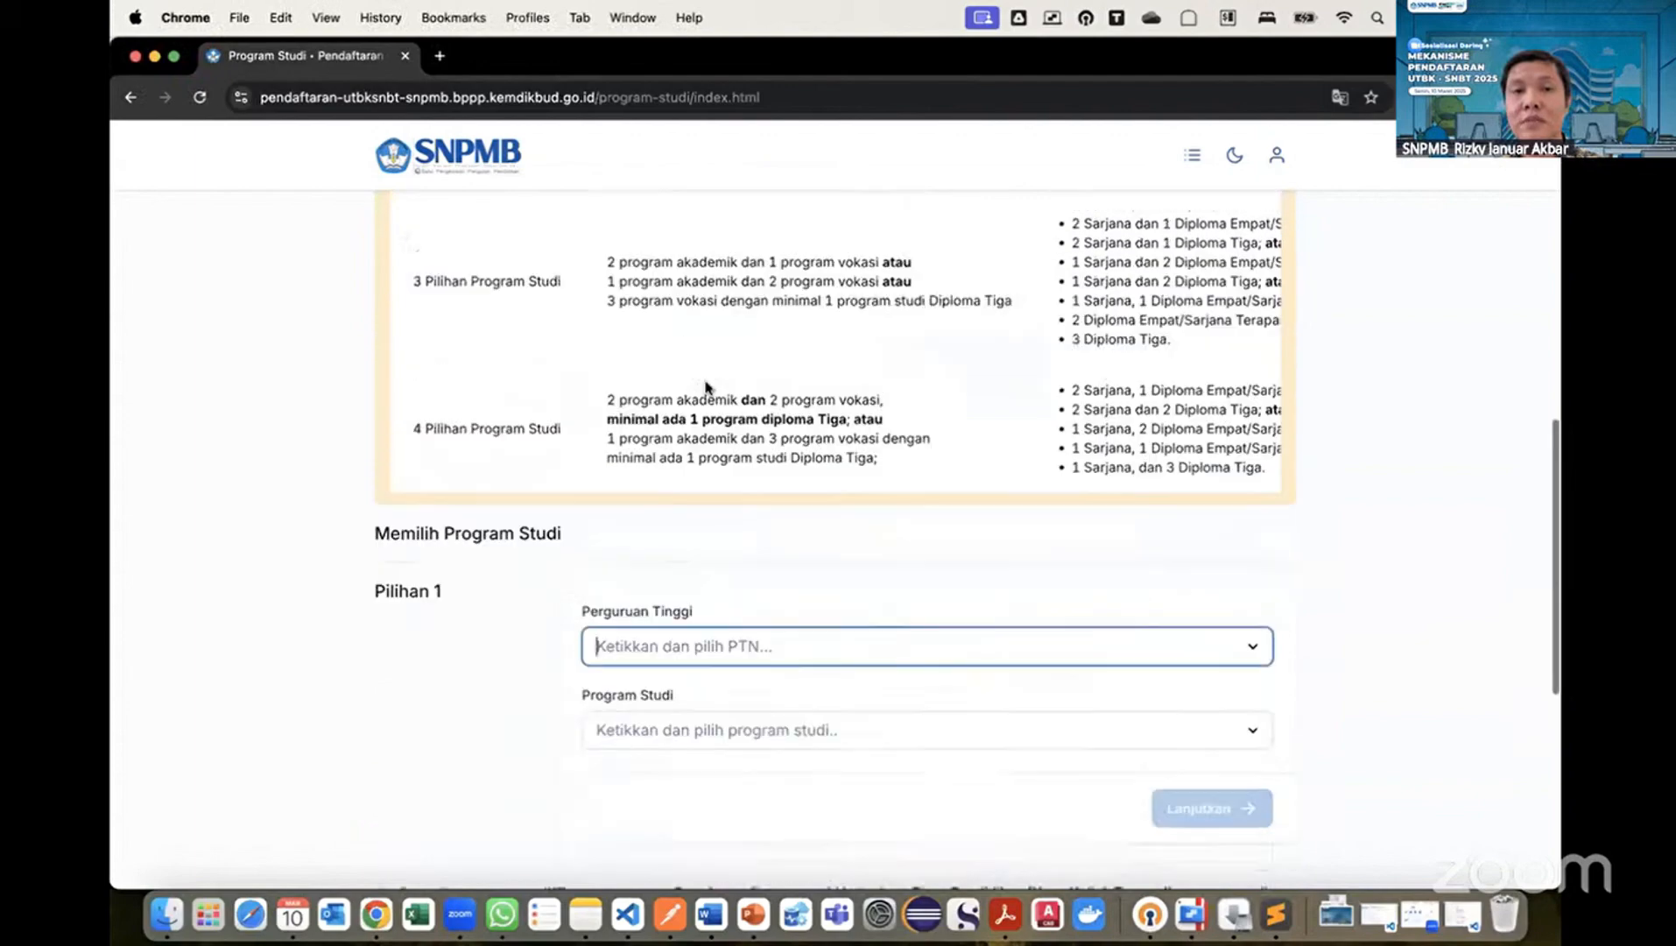
scroll(705, 386, up, 3)
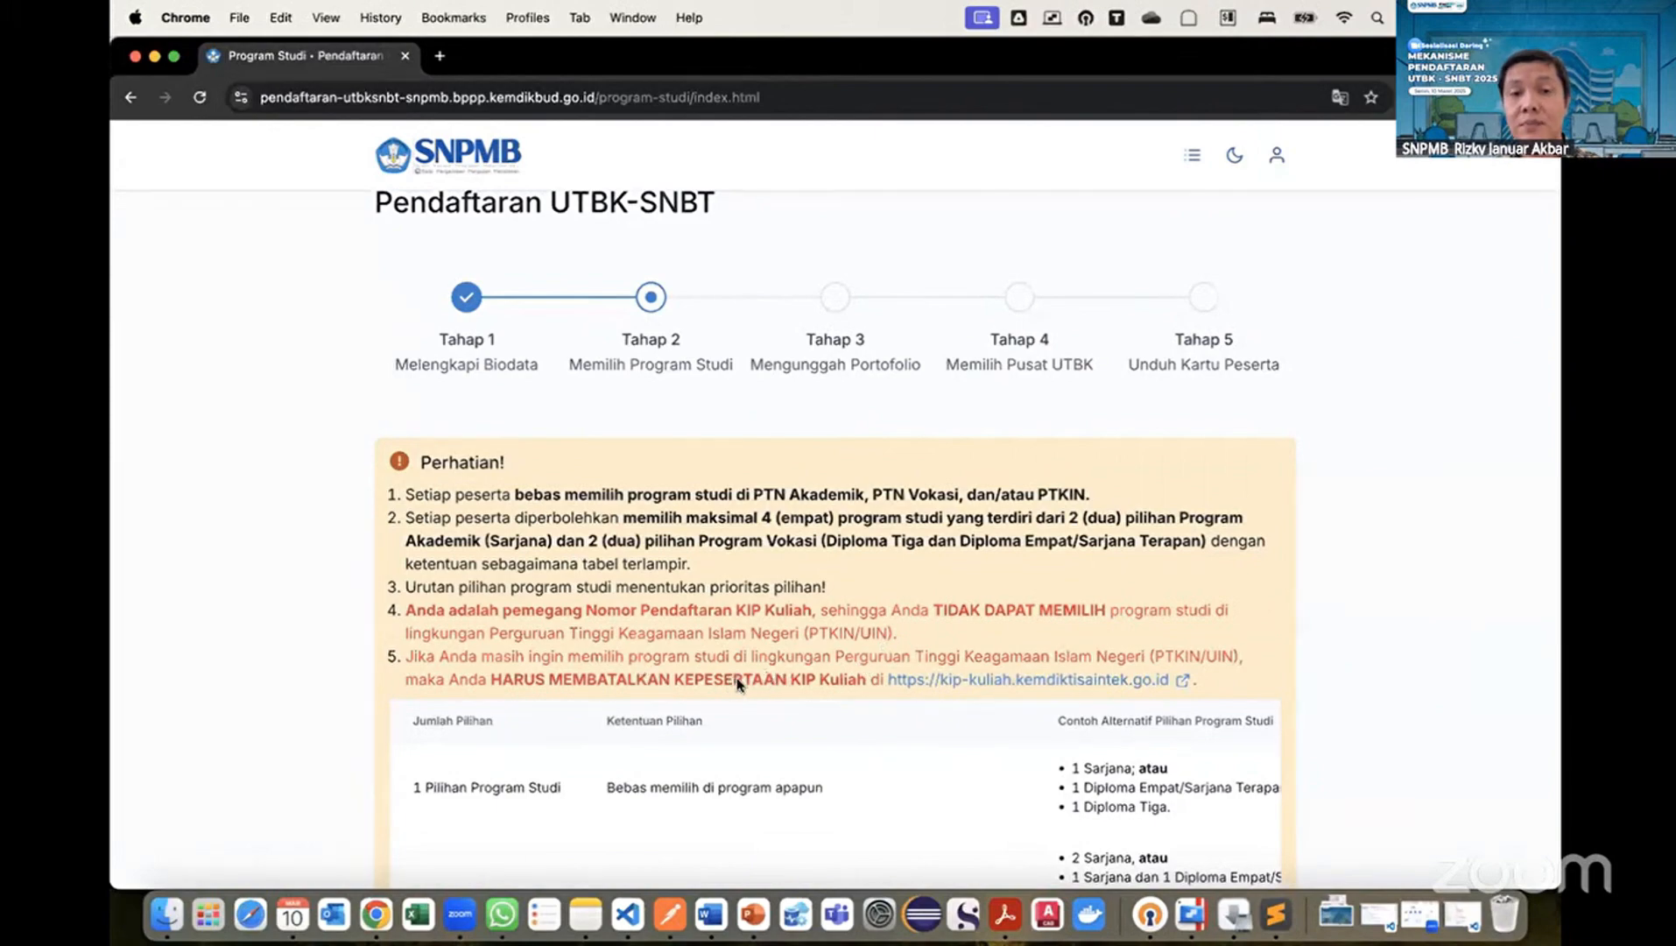
Search the Perguruan Tinggi list of Pilihan 1 for "uin".
scroll(737, 683, down, 15)
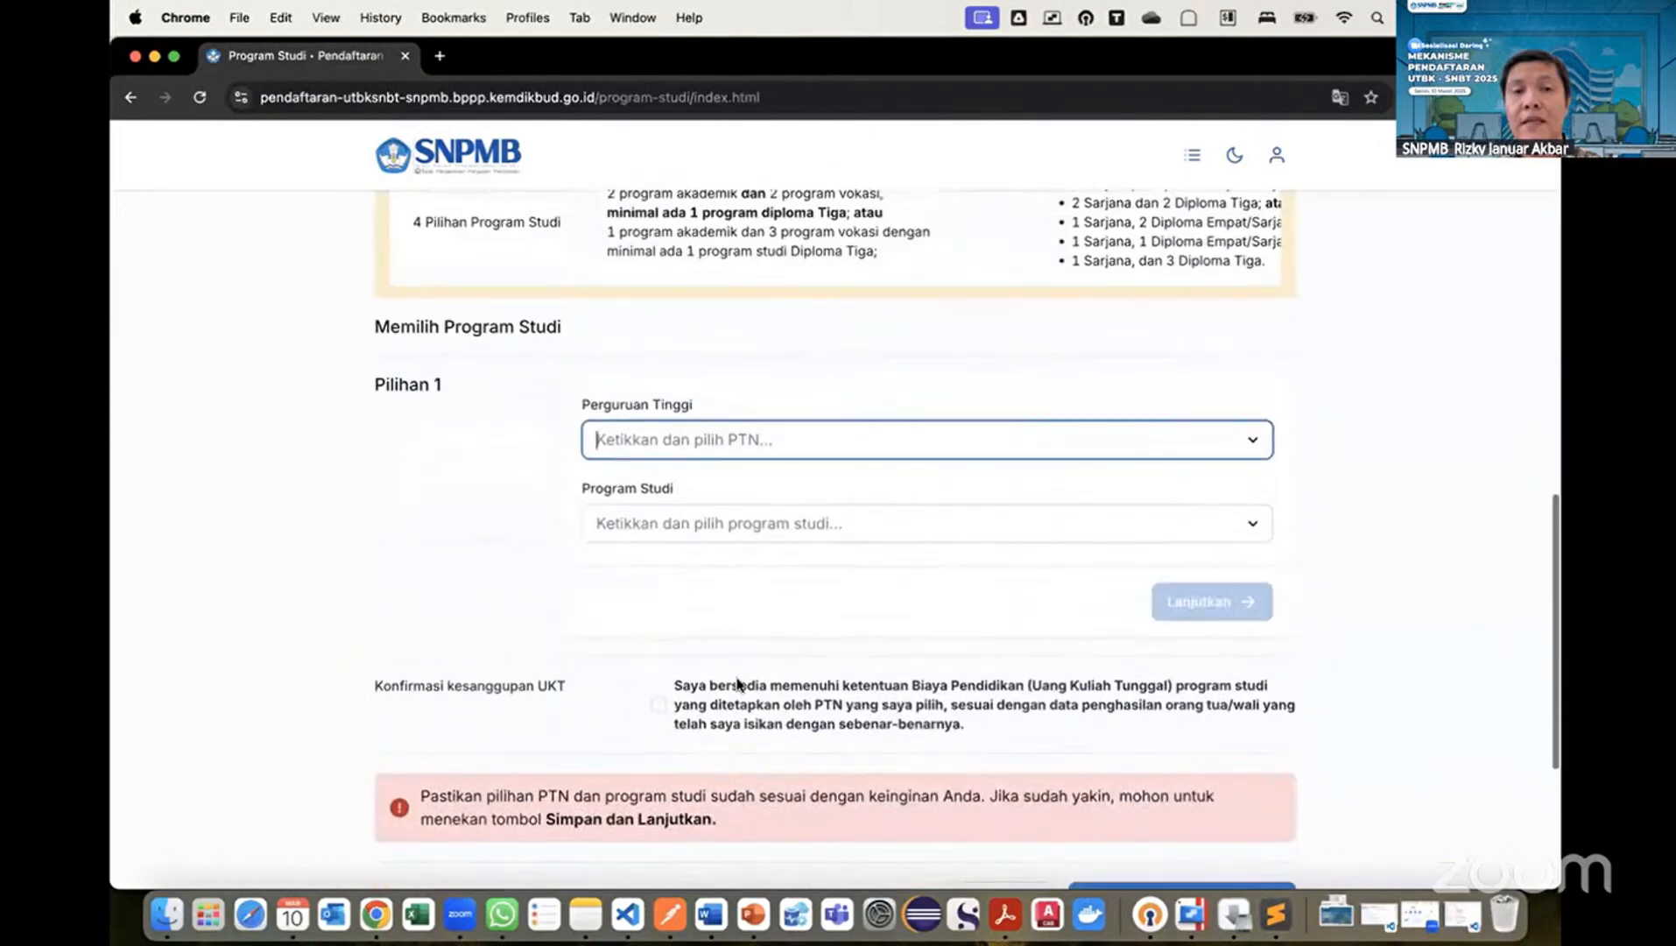
click(732, 441)
text(uin)
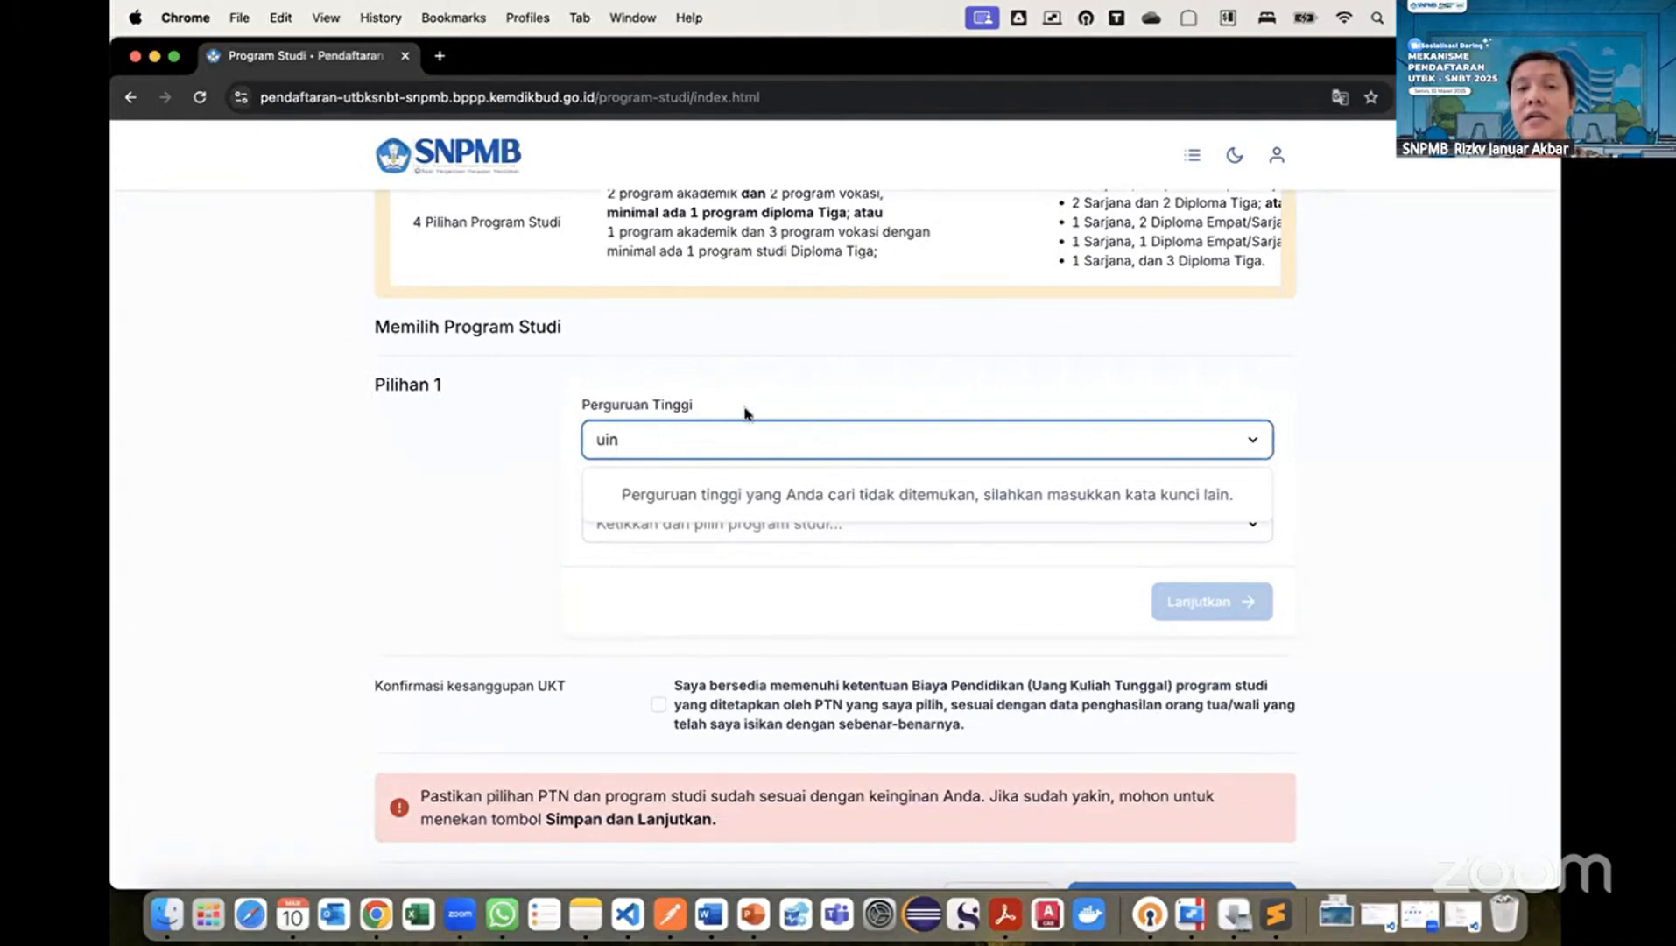
Switch to Postman and back to Chrome, and examine the table of rules for one to four program choices.
key(super+Tab)
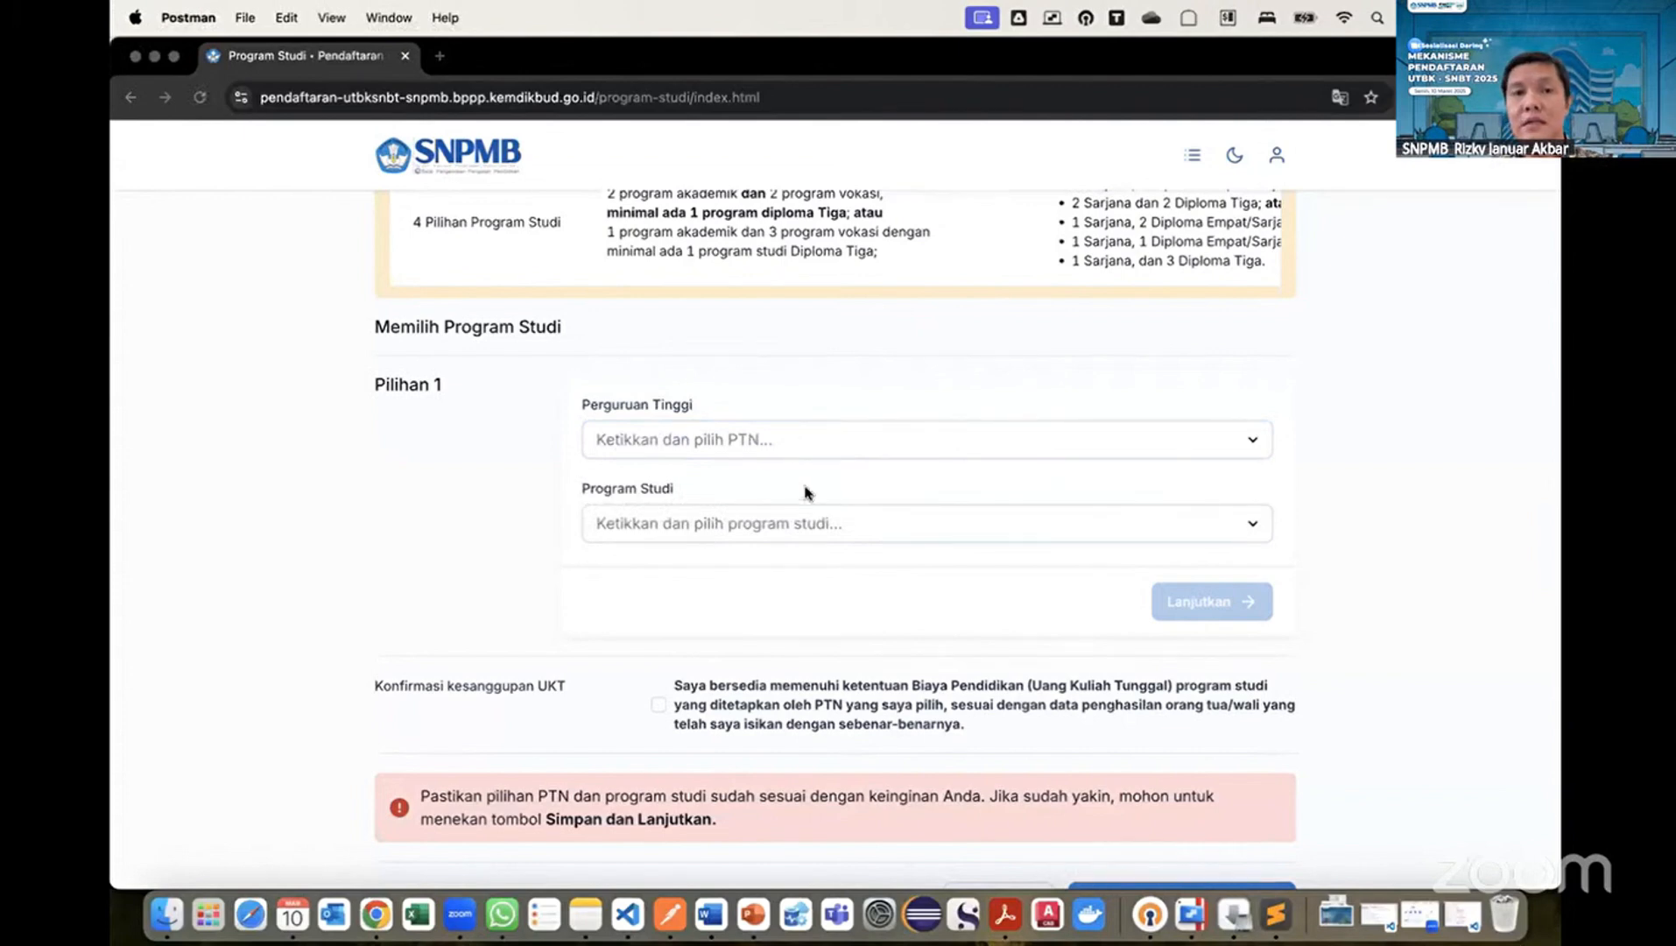
key(super+Tab)
scroll(792, 468, up, 10)
scroll(793, 465, down, 10)
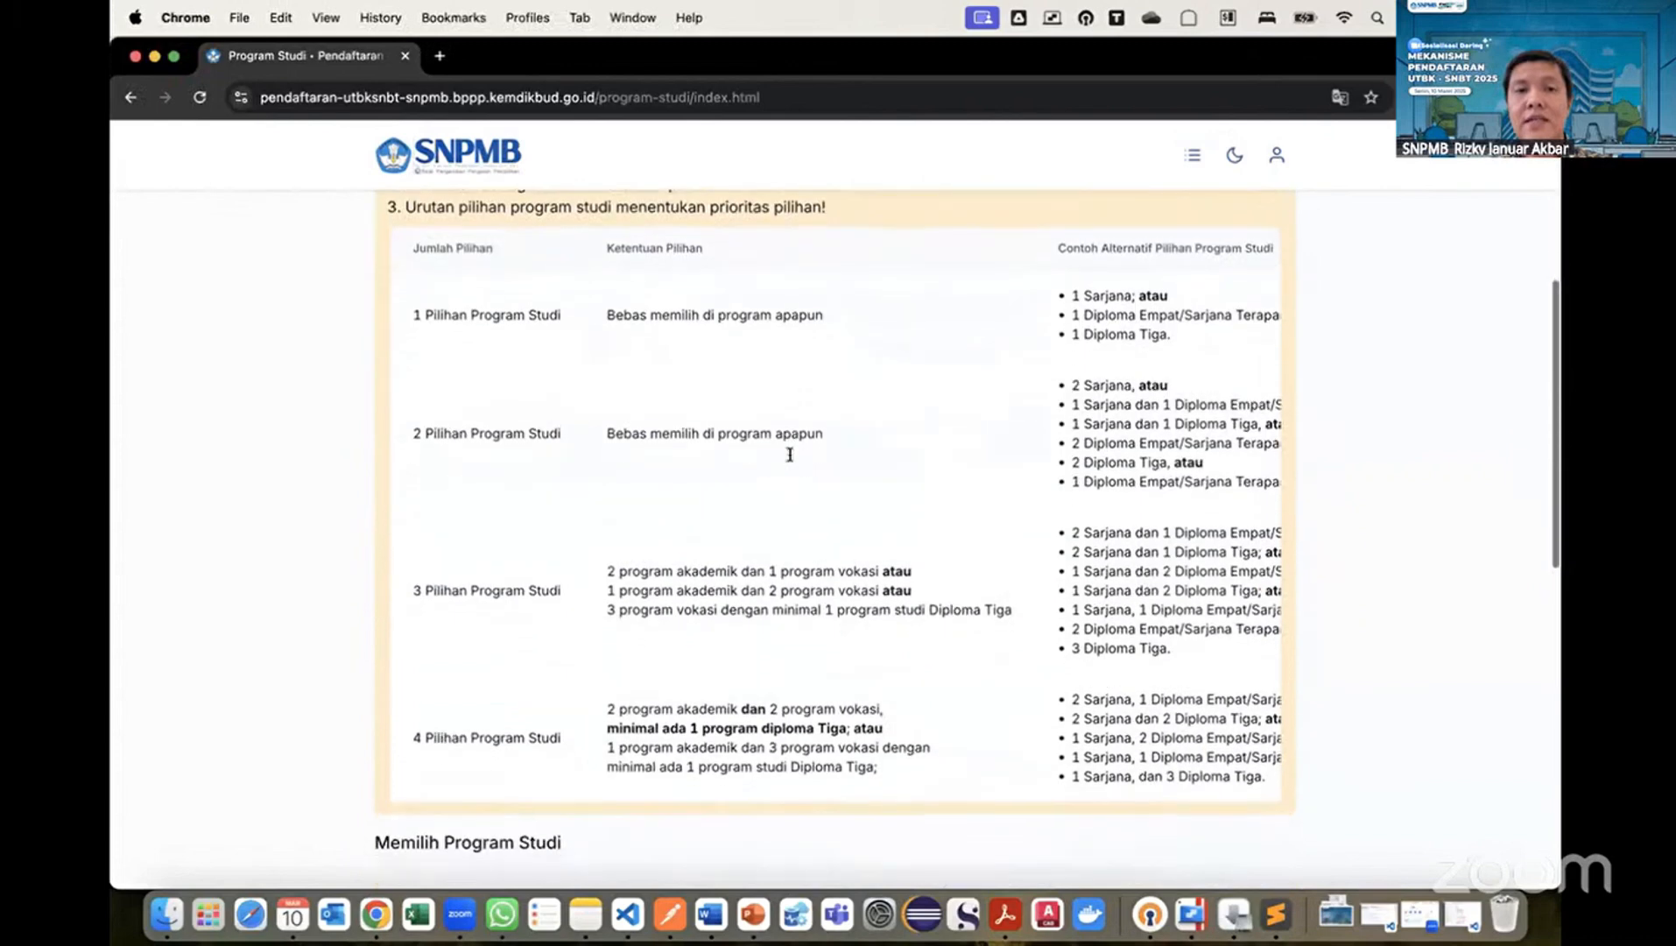
scroll(790, 462, up, 3)
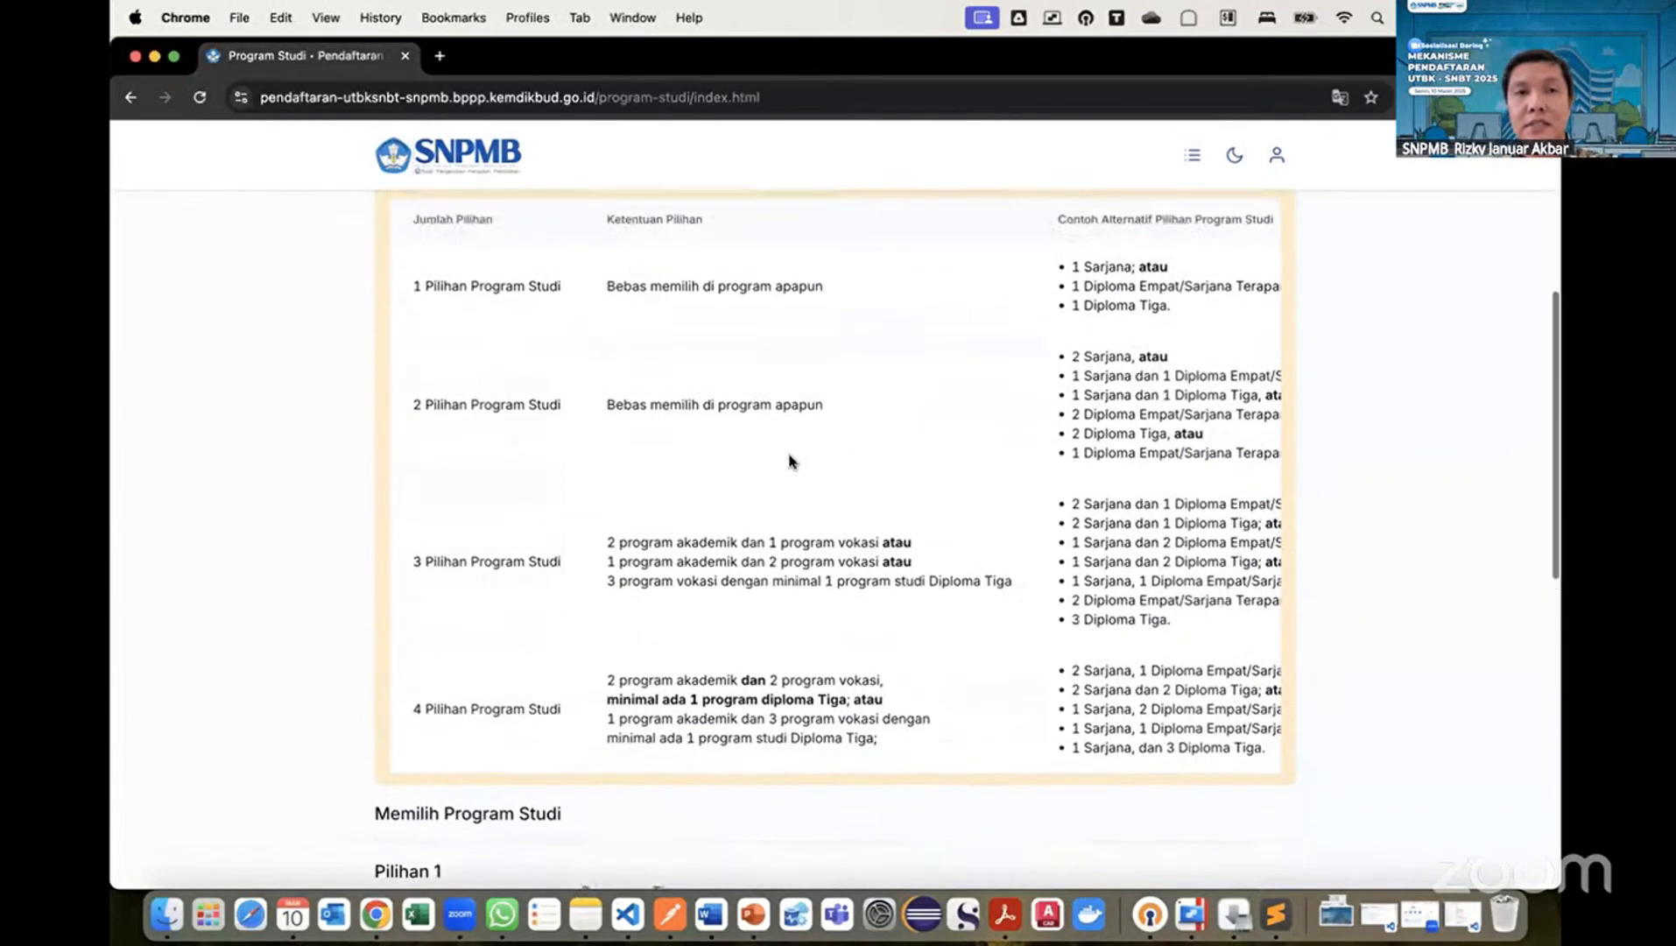
scroll(512, 401, down, 2)
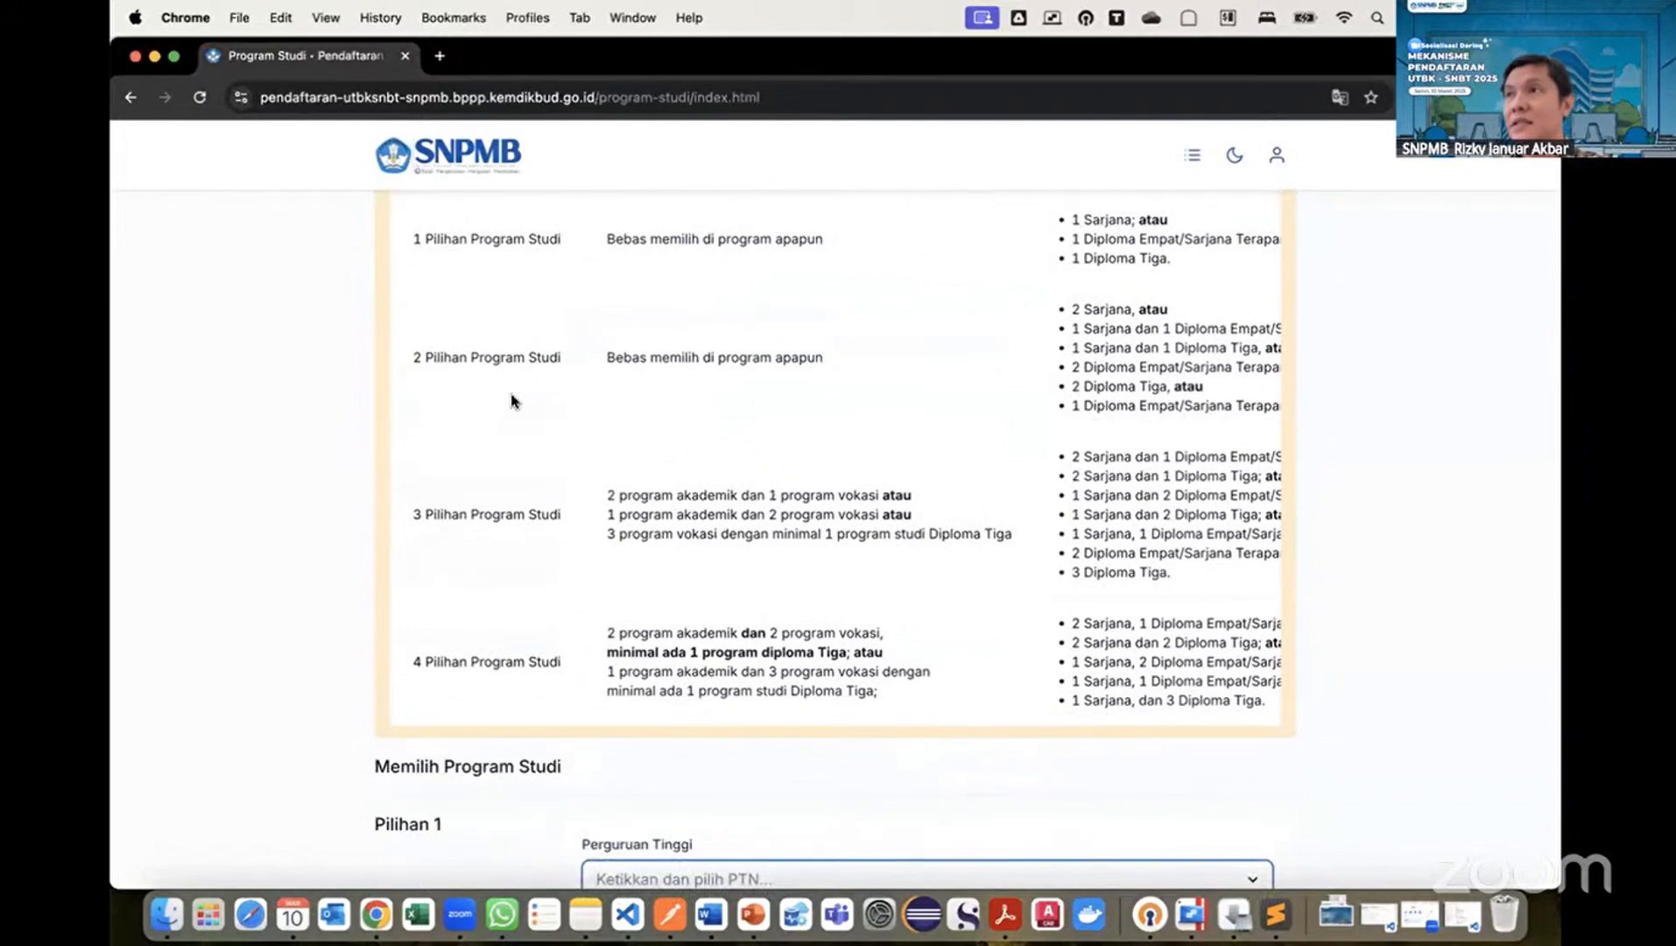
Set the Perguruan Tinggi of Pilihan 1 to INSTITUT TEKNOLOGI SEPULUH NOPEMBER.
scroll(512, 401, down, 8)
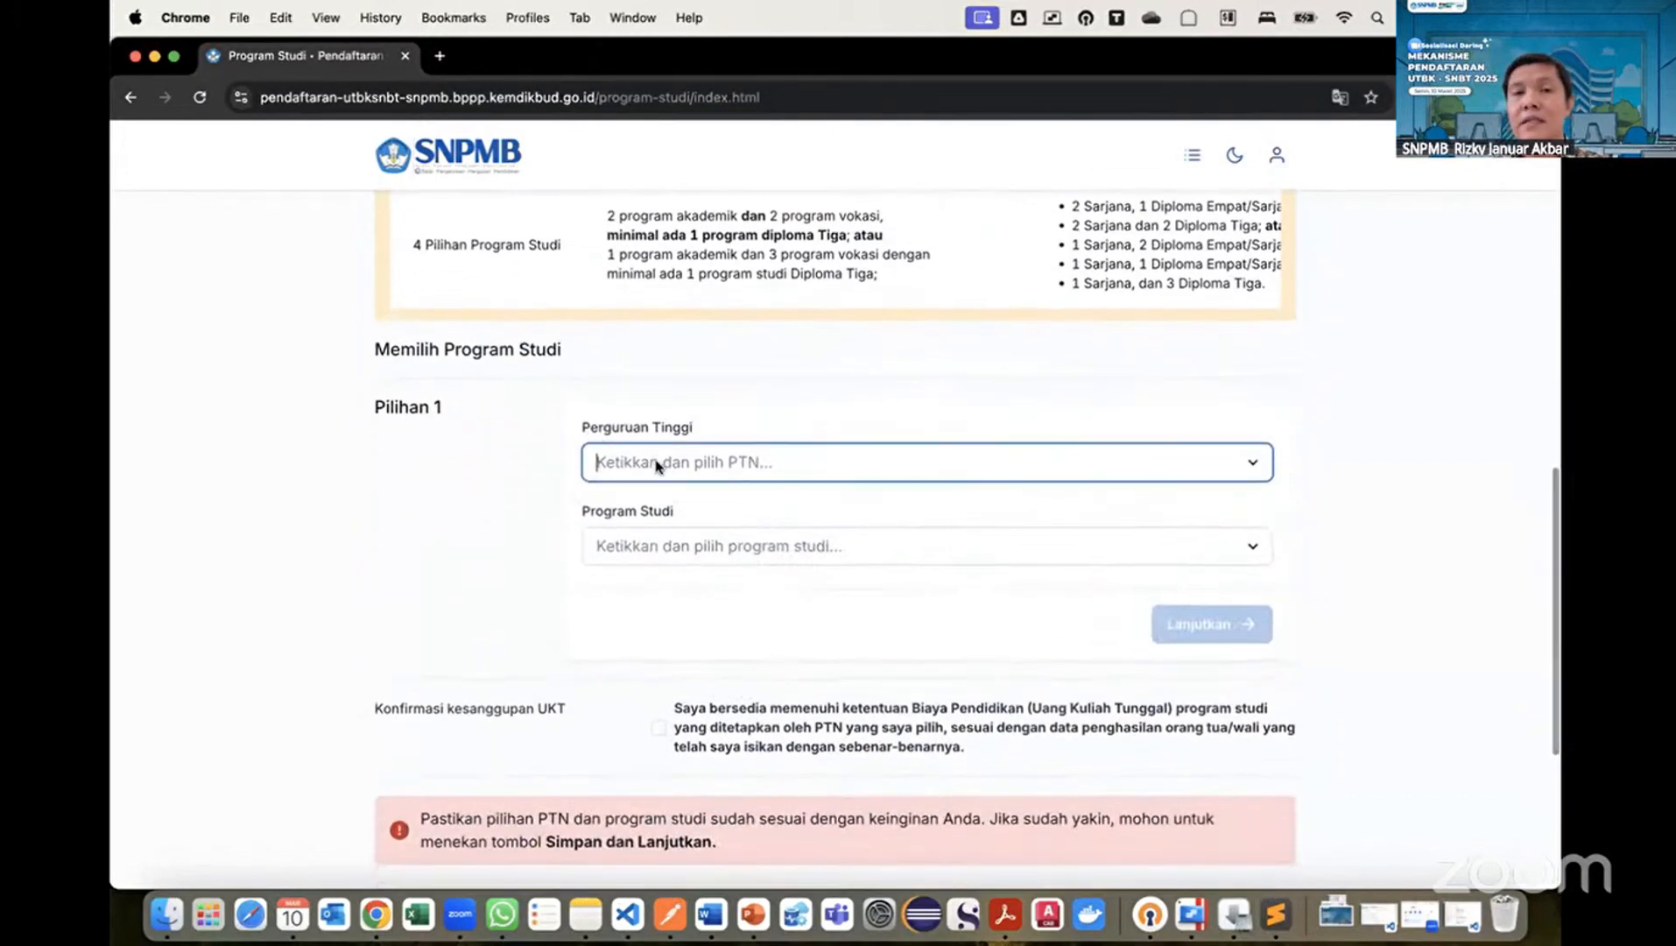
click(659, 464)
click(767, 656)
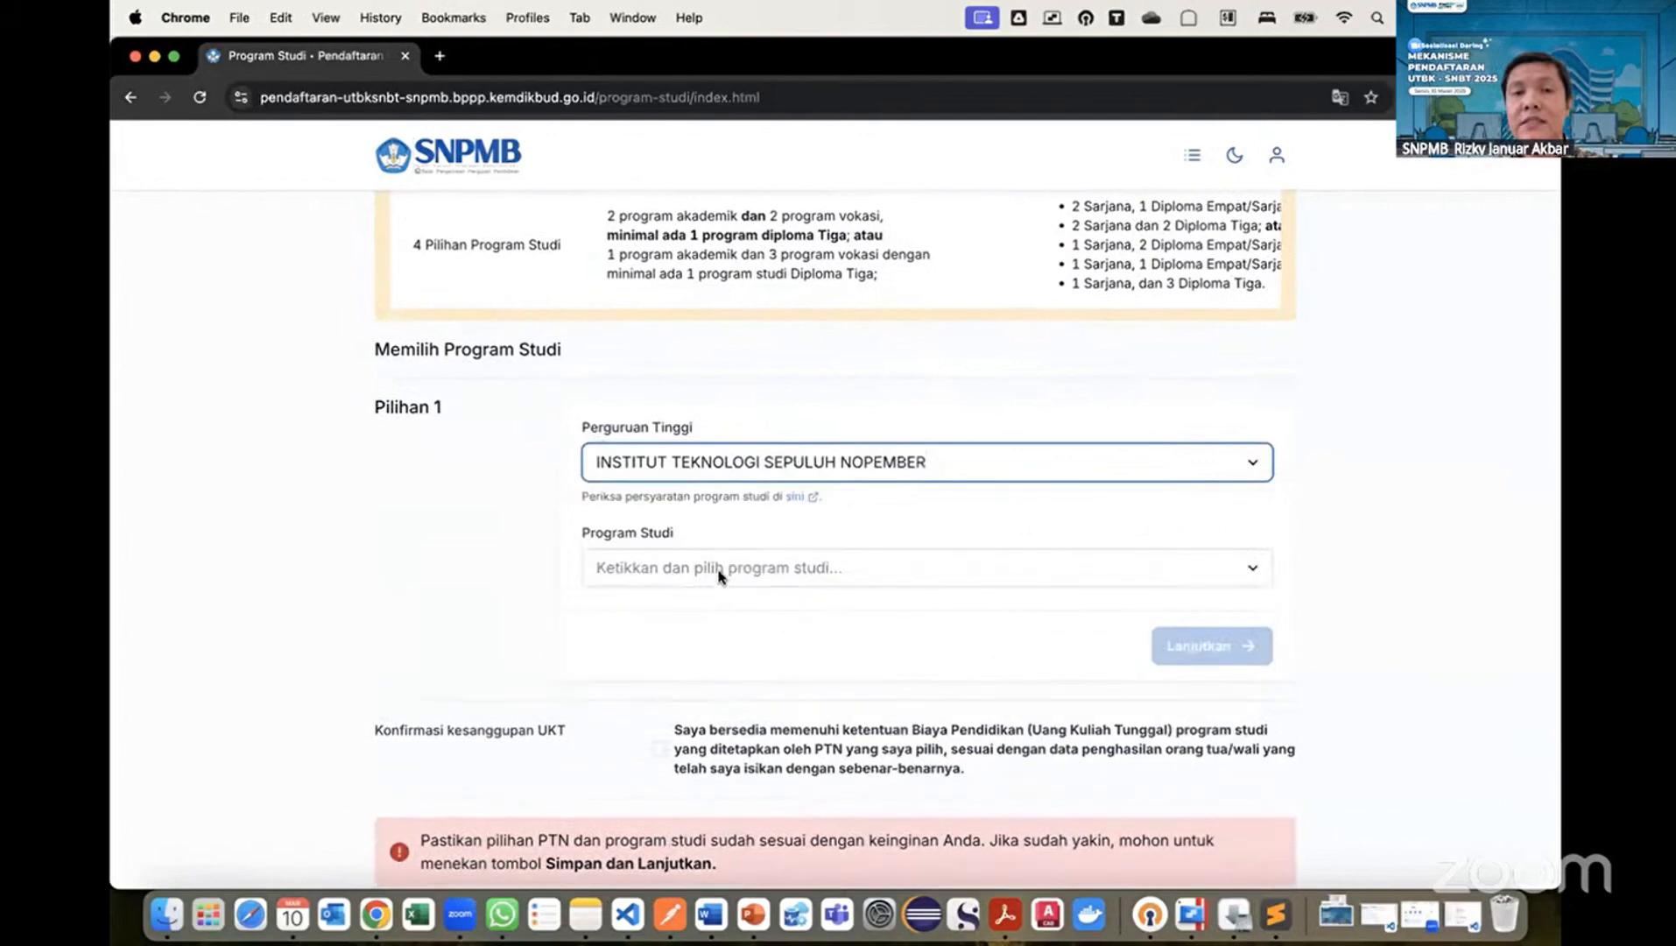
Find "teknik inf", set the Program Studi of Pilihan 1 to S1 - TEKNIK INFORMATIKA and continue.
click(719, 567)
text(tekn)
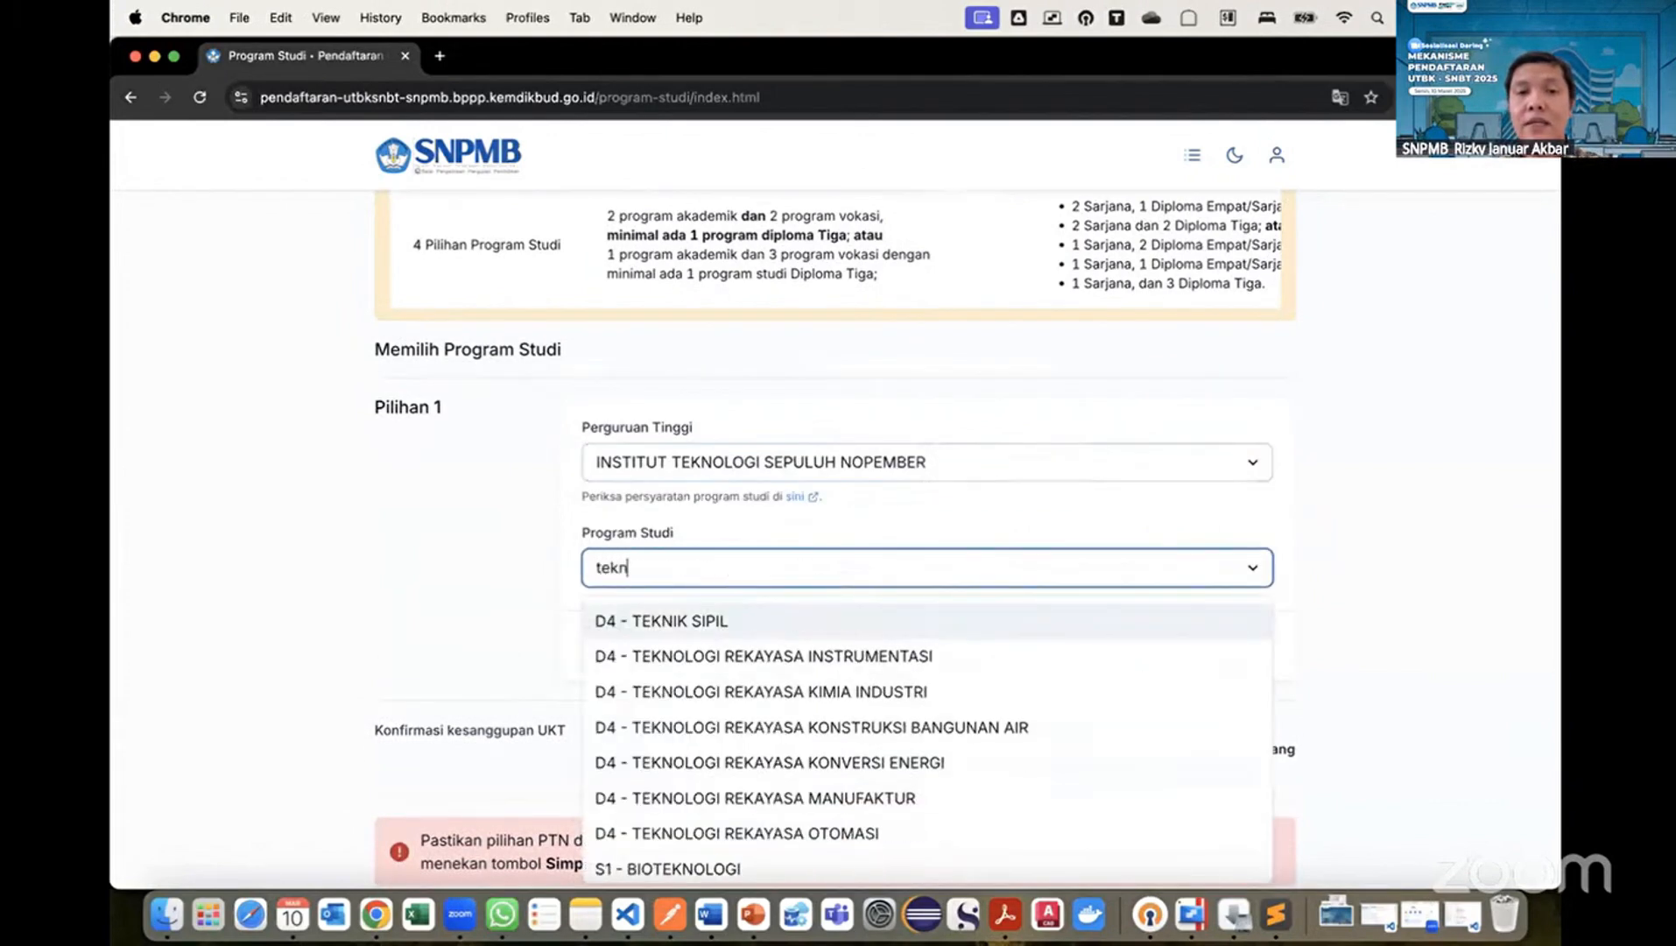
text(ik inf)
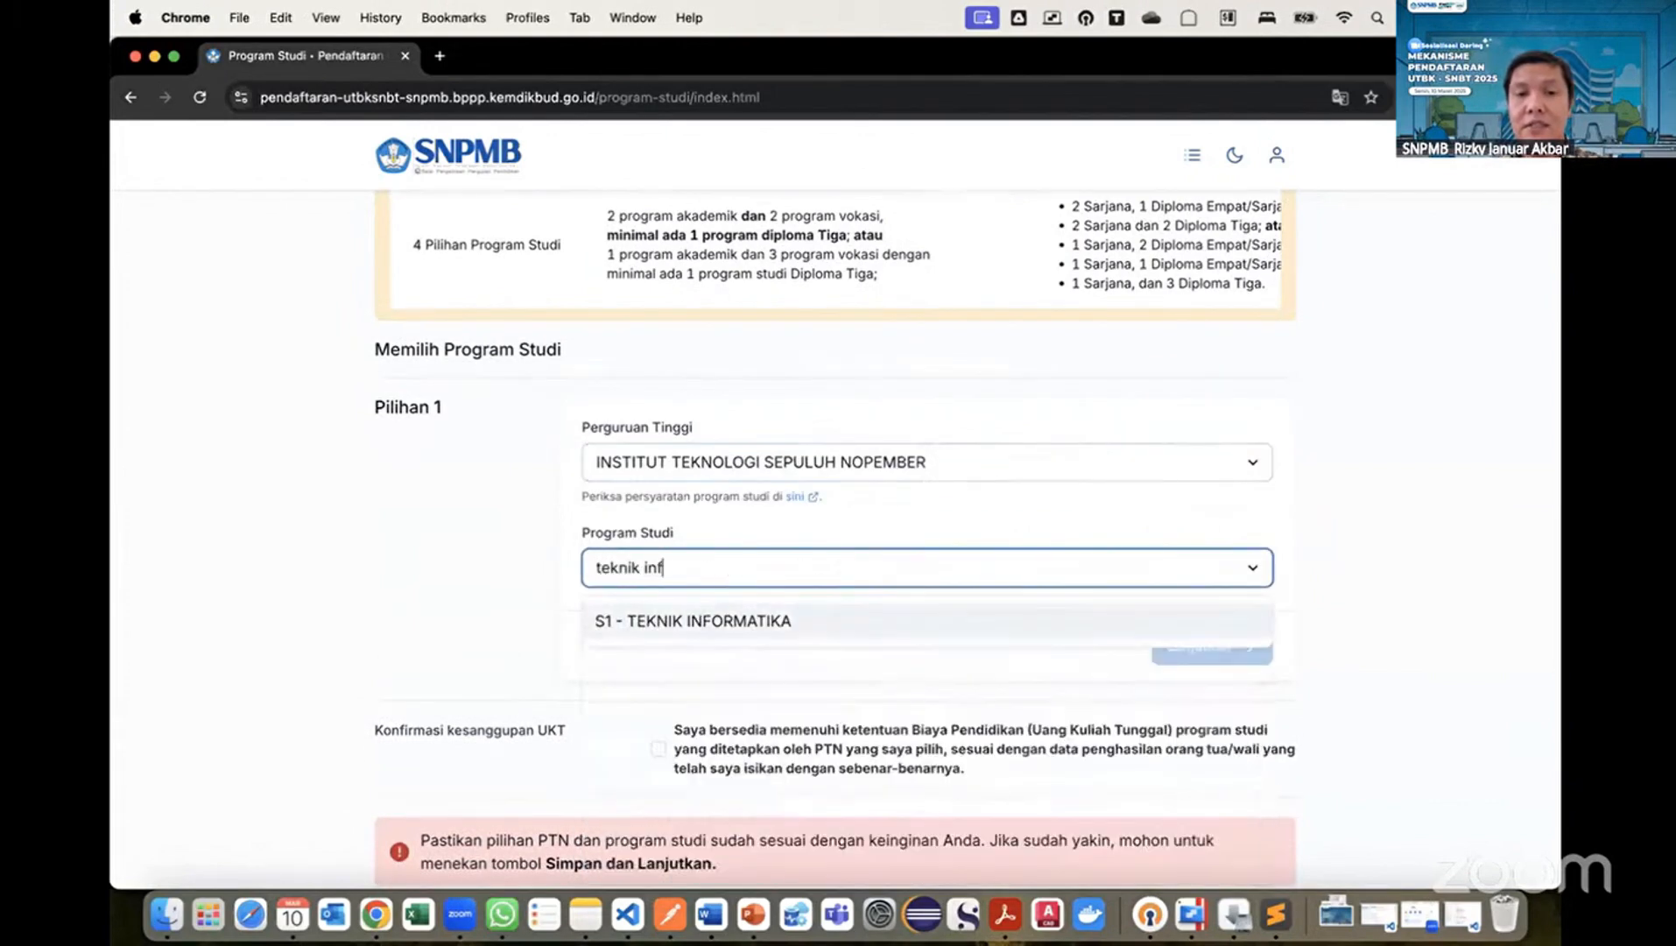
click(700, 624)
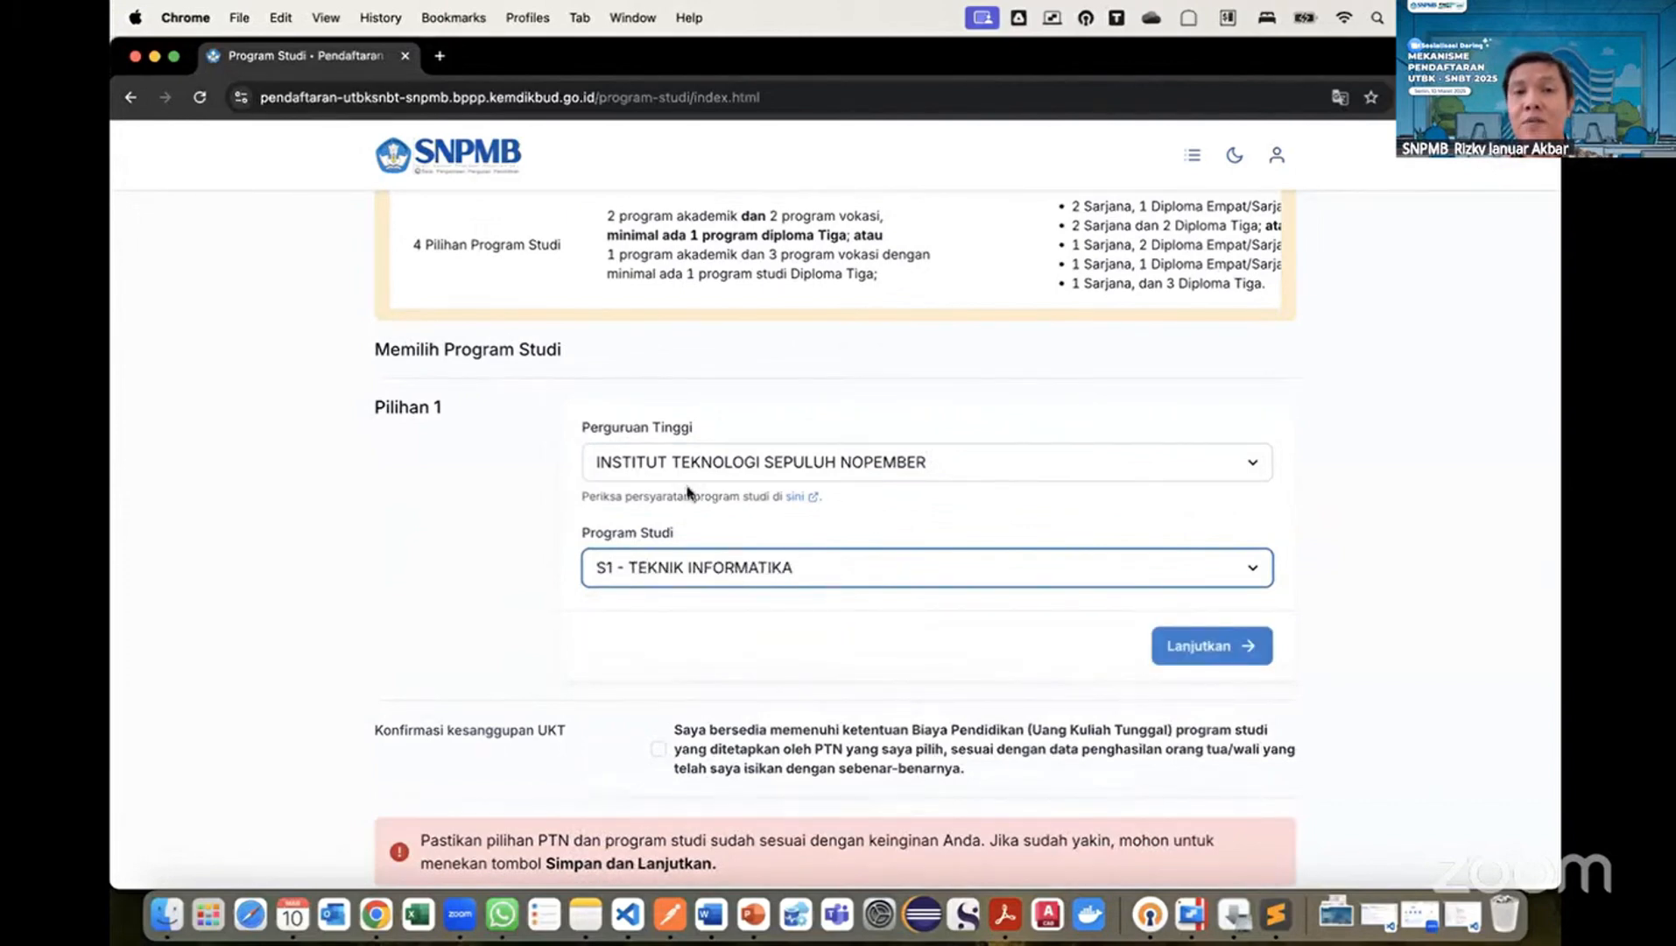
click(1219, 648)
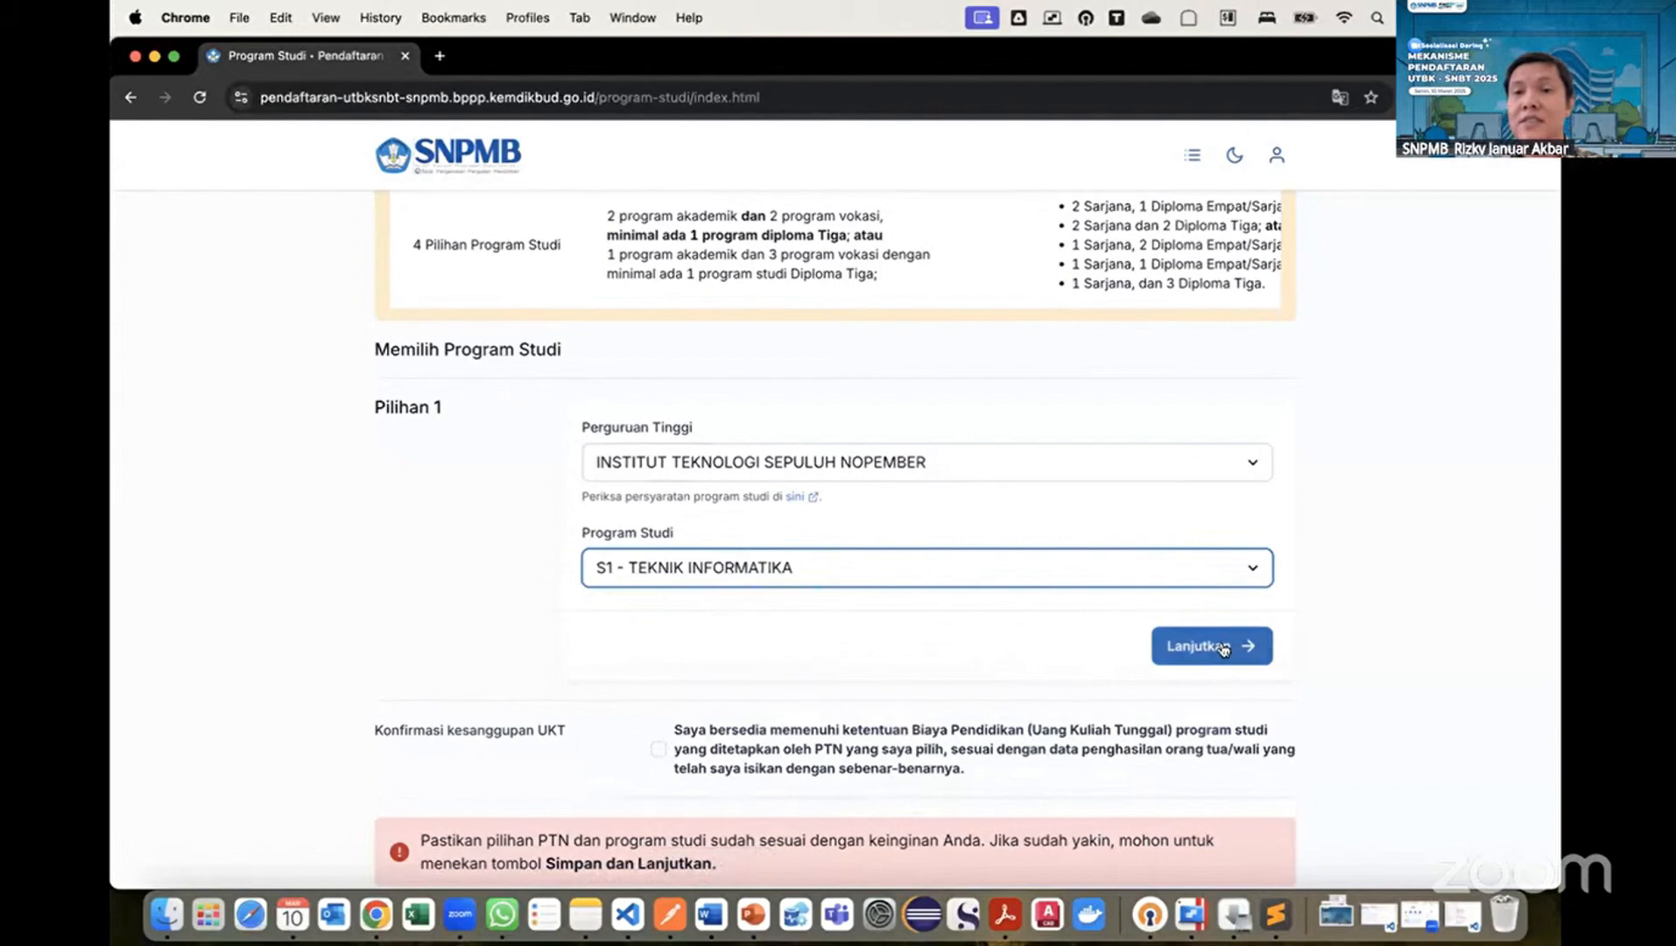
Add Pilihan 2 and set its Perguruan Tinggi to INSTITUT TEKNOLOGI SEPULUH NOPEMBER.
scroll(854, 556, down, 1)
click(821, 594)
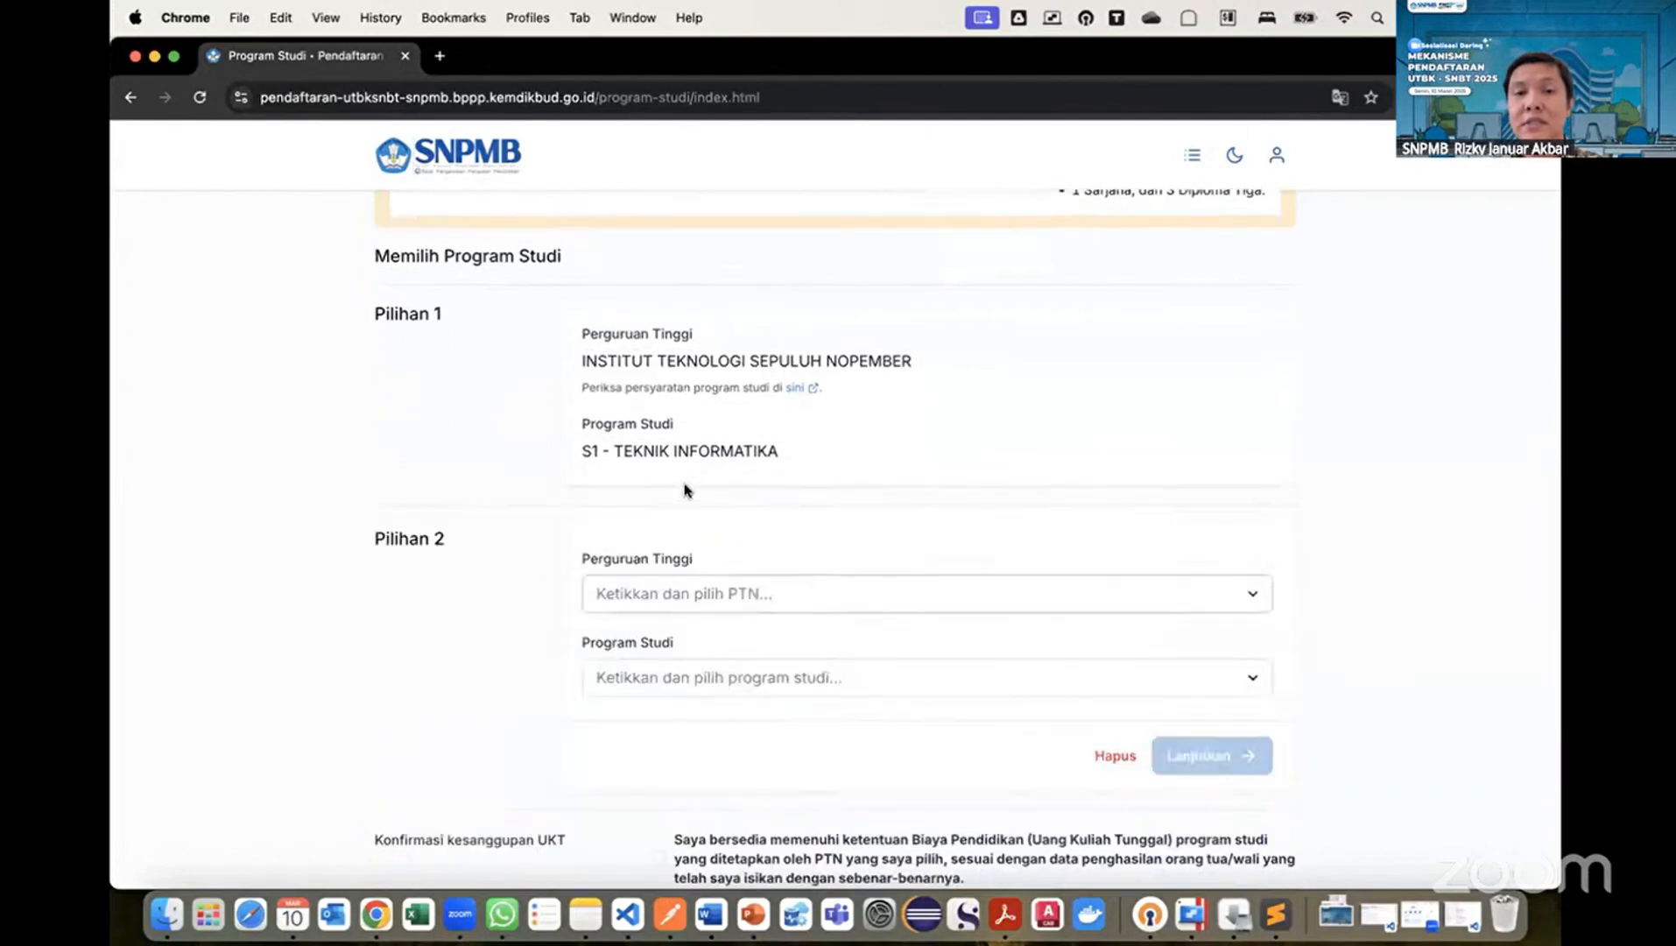
click(687, 588)
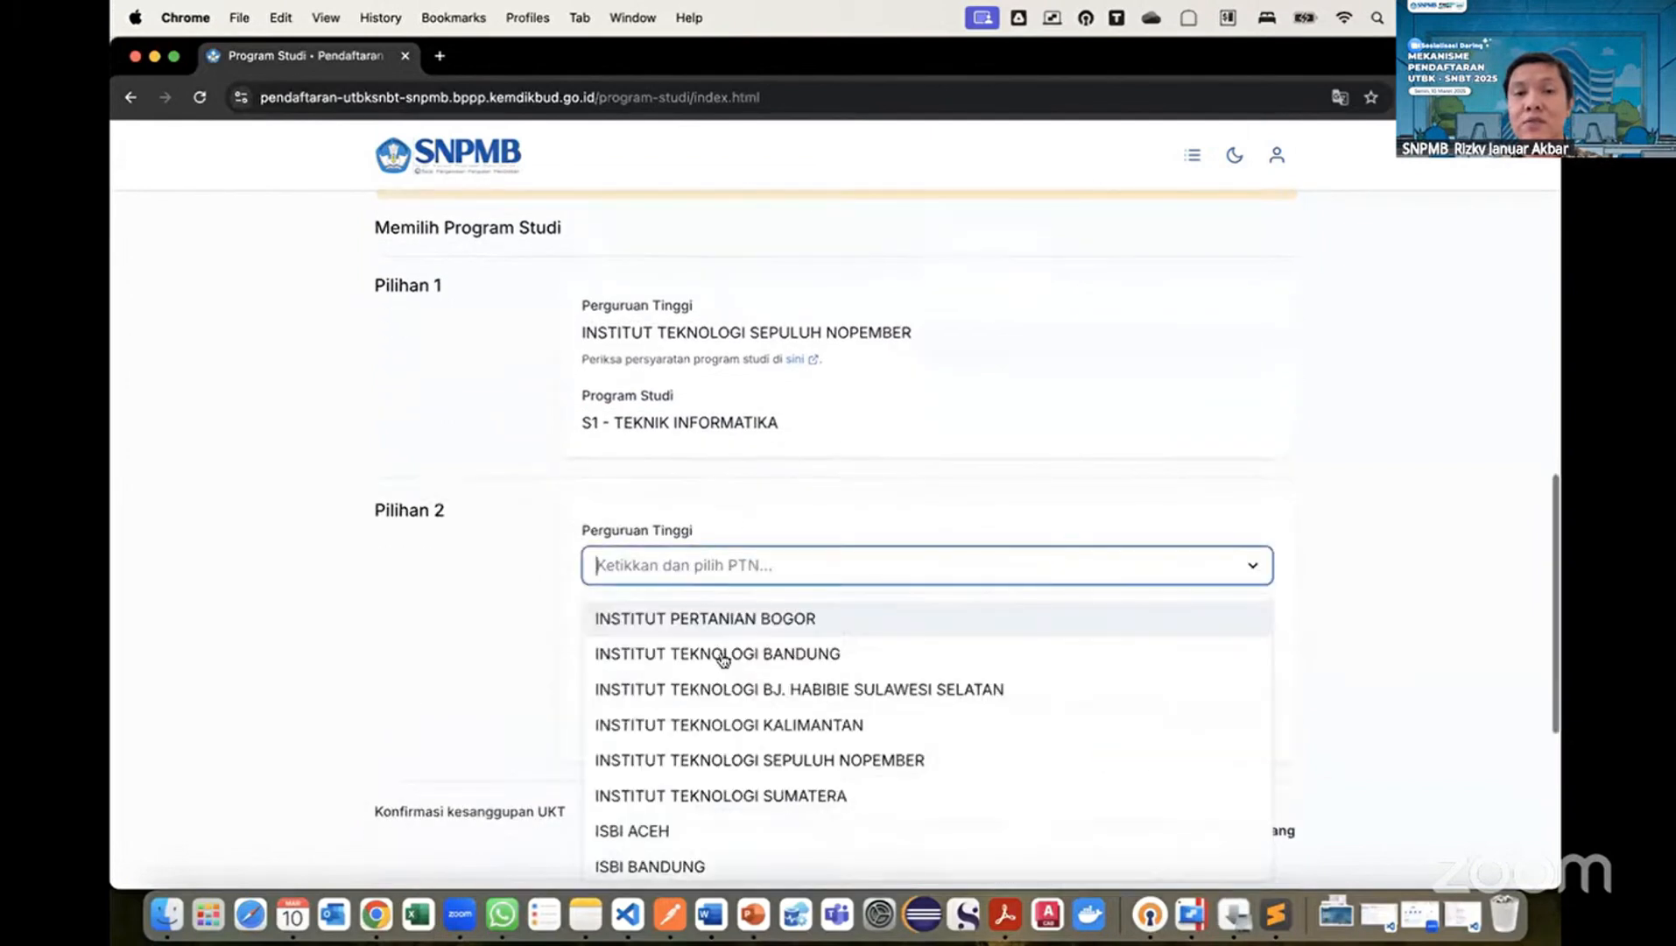
click(740, 760)
Set the Program Studi of Pilihan 2 to S1 - BIOLOGI and continue.
click(677, 663)
scroll(678, 667, down, 5)
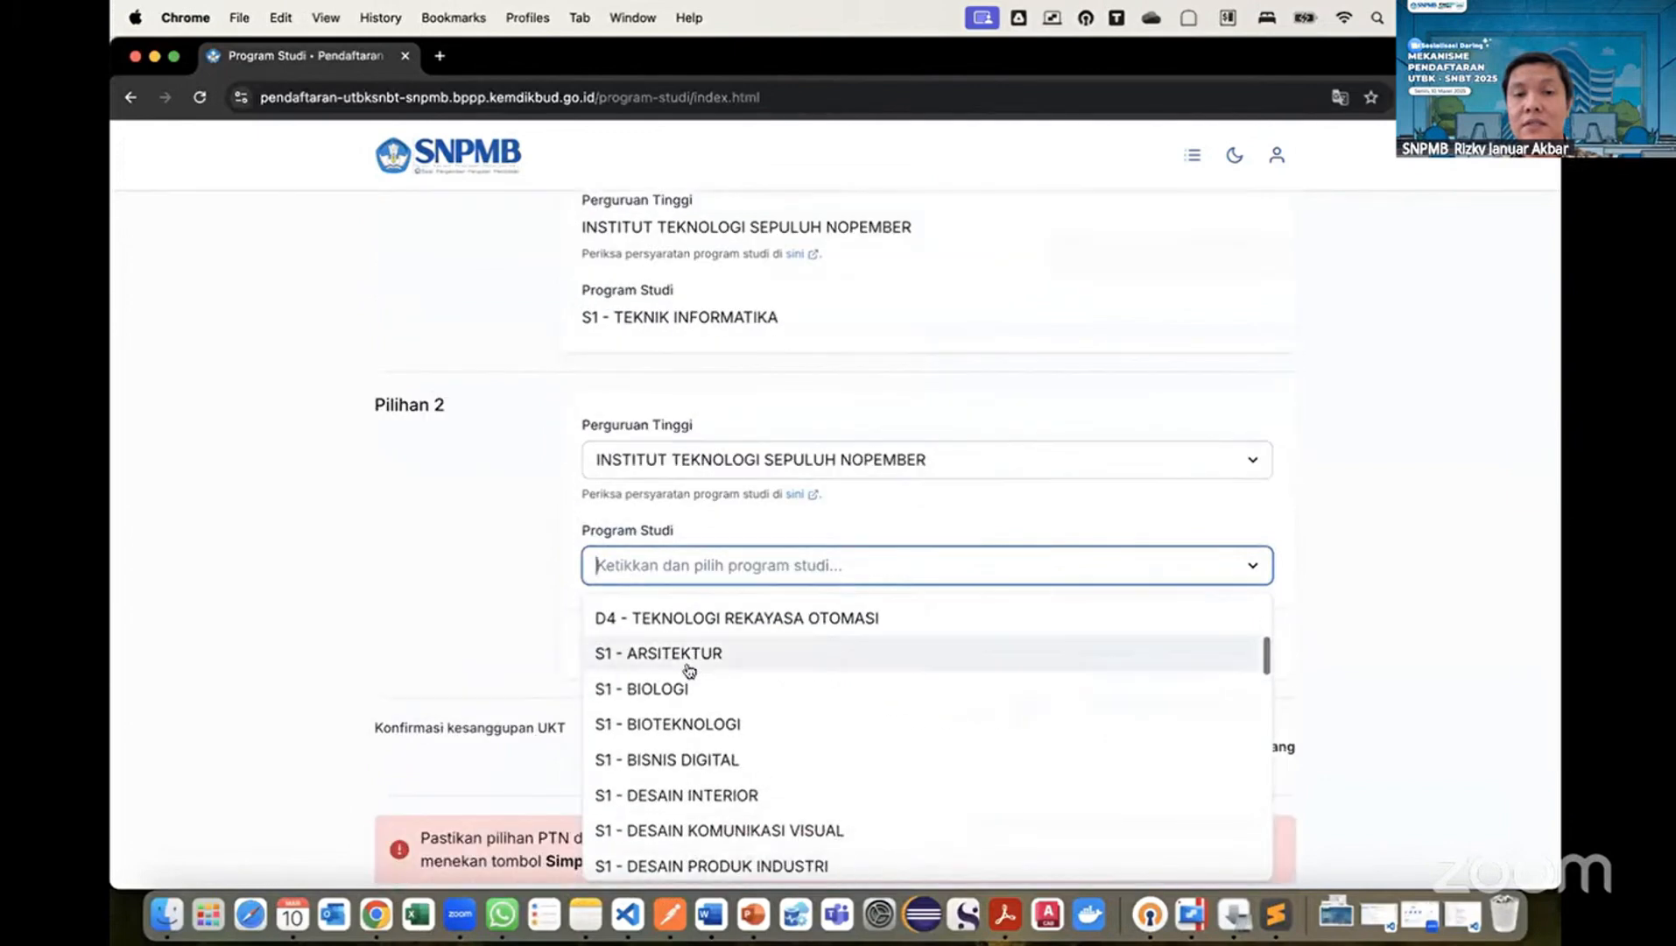
click(684, 690)
scroll(1138, 604, down, 1)
click(1212, 588)
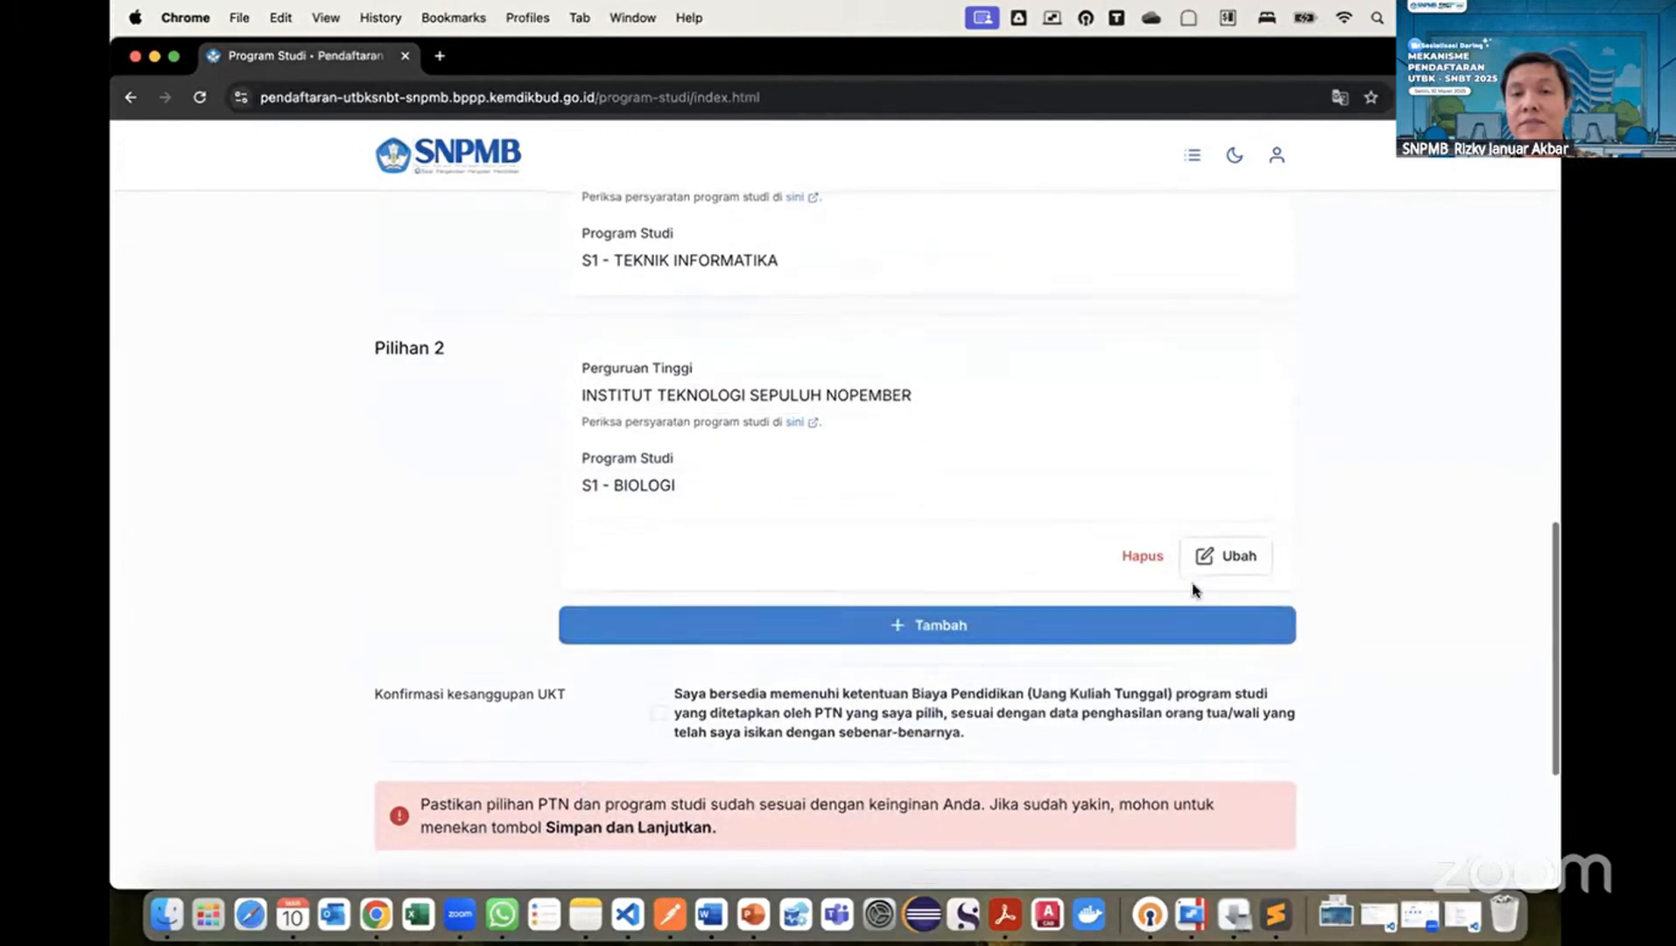
Add Pilihan 3, find "pol", choose POLITEKNIK ELEKTRONIKA NEGERI SURABAYA (PENS) as its Perguruan Tinggi and browse the available programs.
scroll(881, 595, down, 3)
click(890, 537)
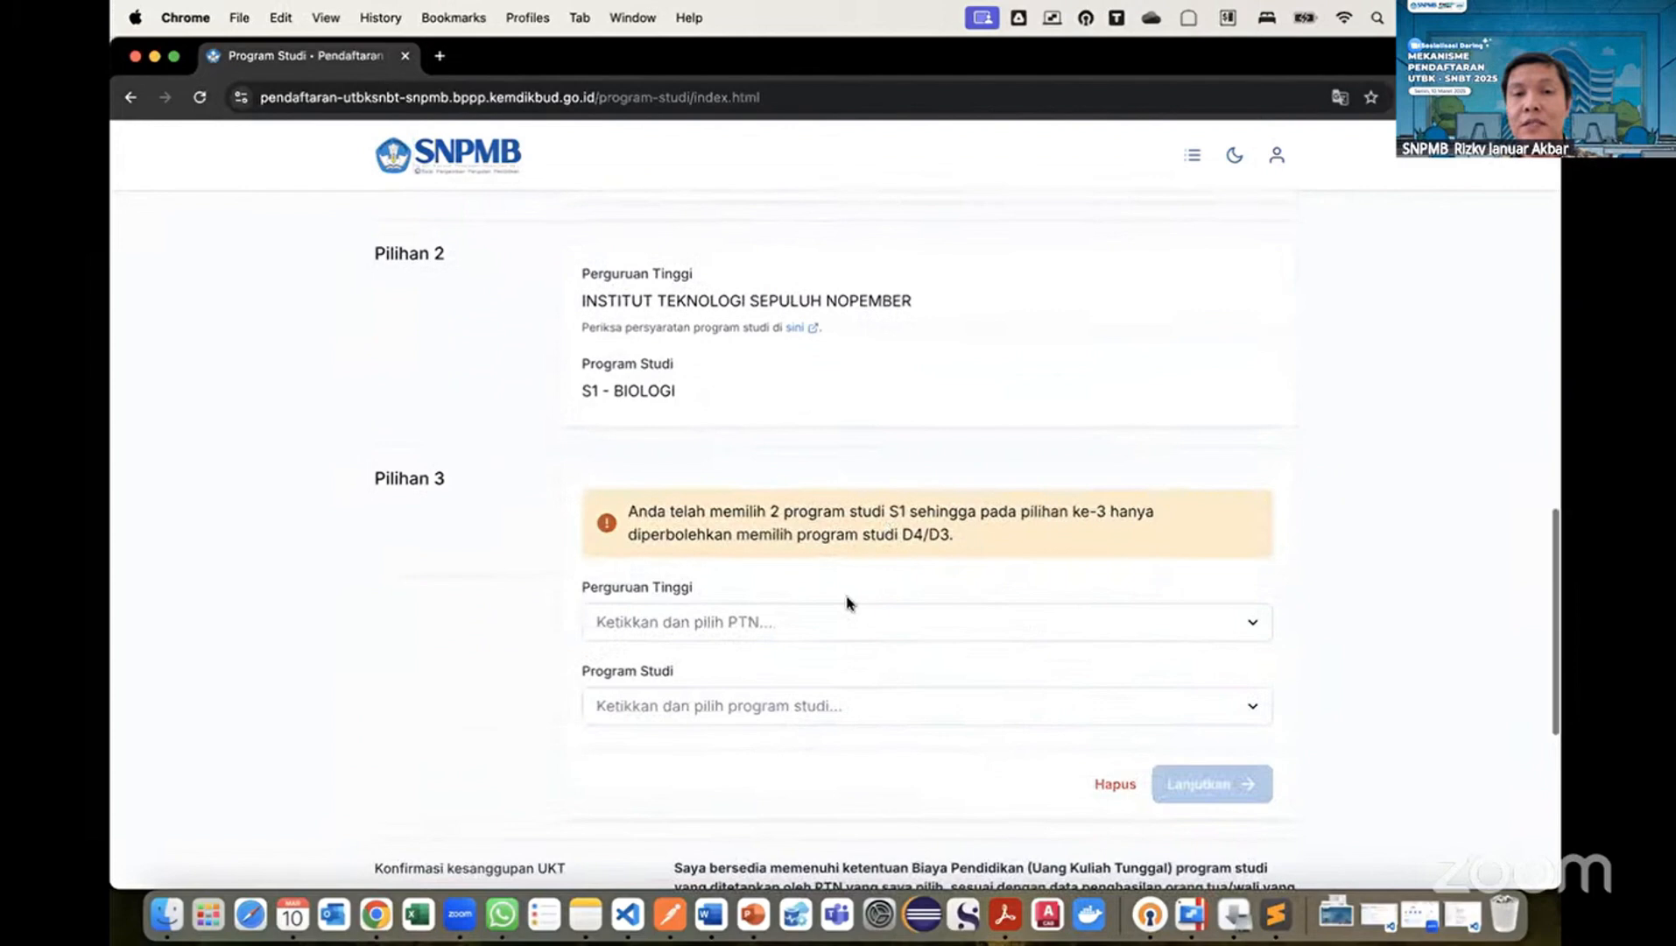
click(771, 625)
scroll(713, 740, up, 1)
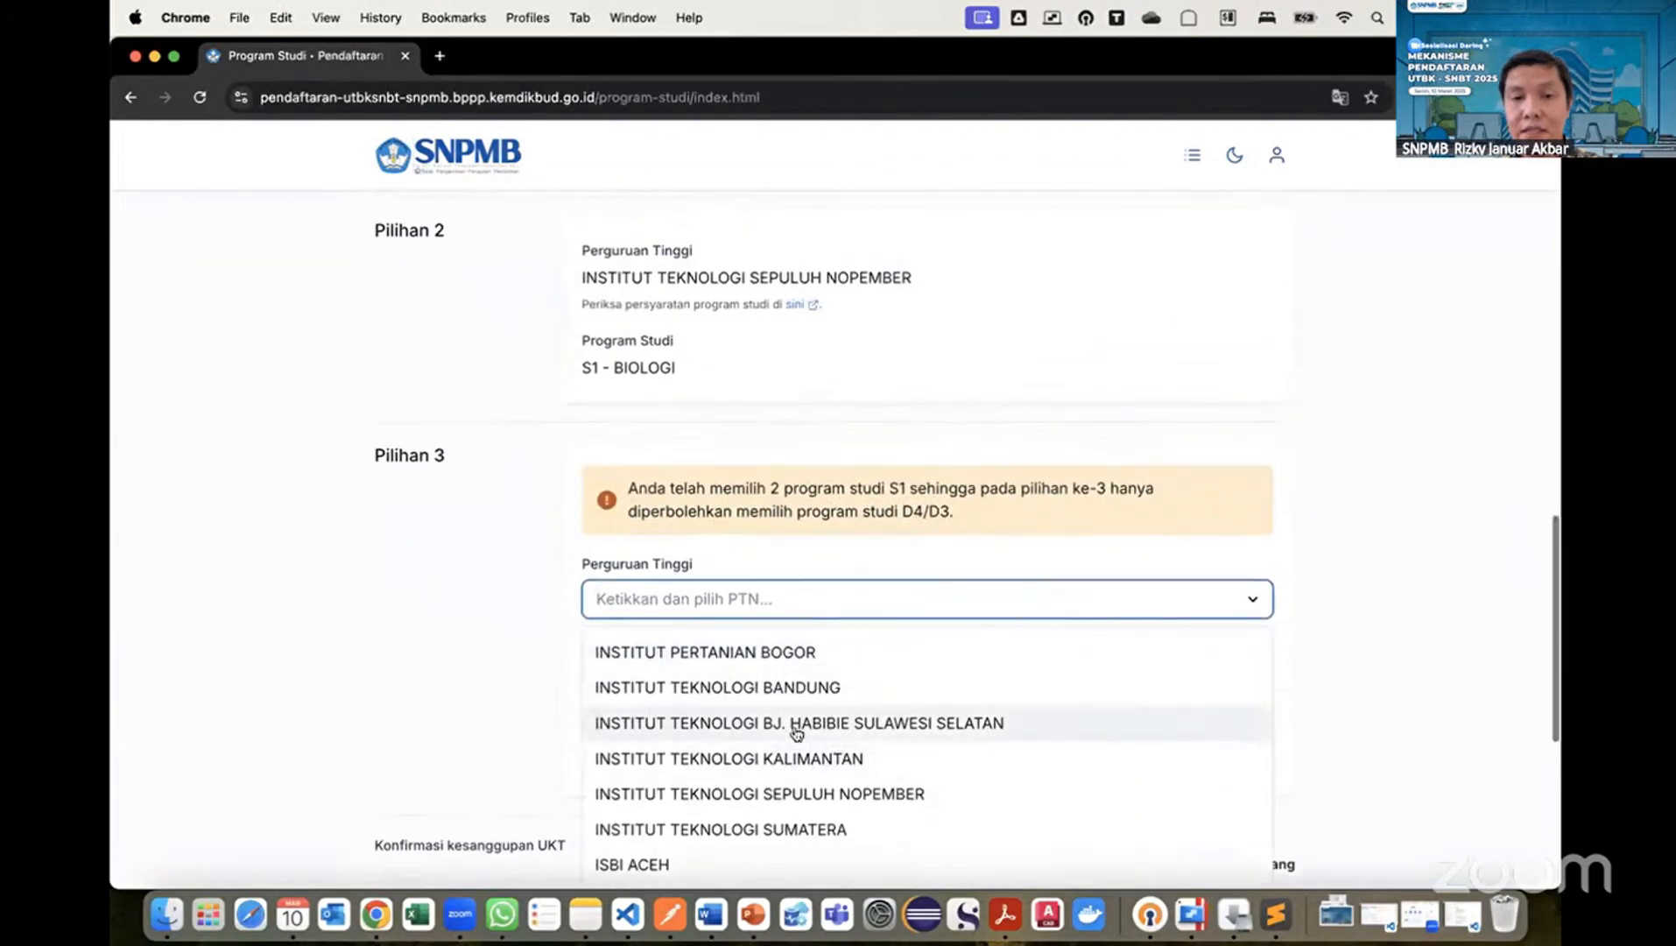
text(pole)
key(BackSpace)
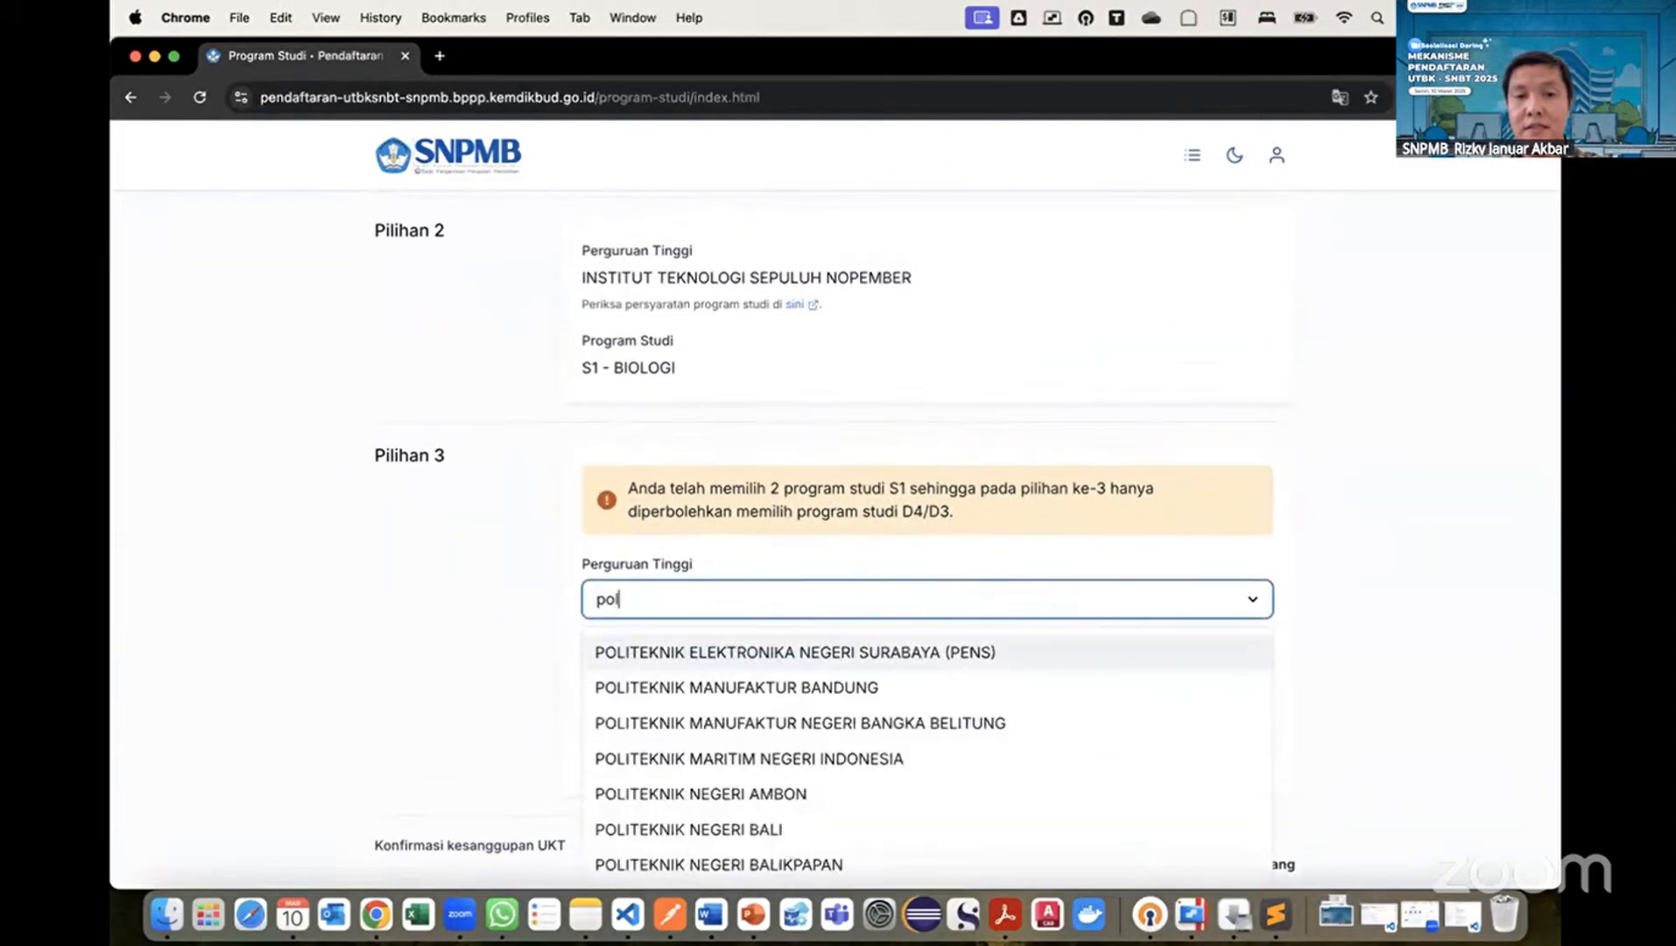
click(1003, 655)
click(880, 700)
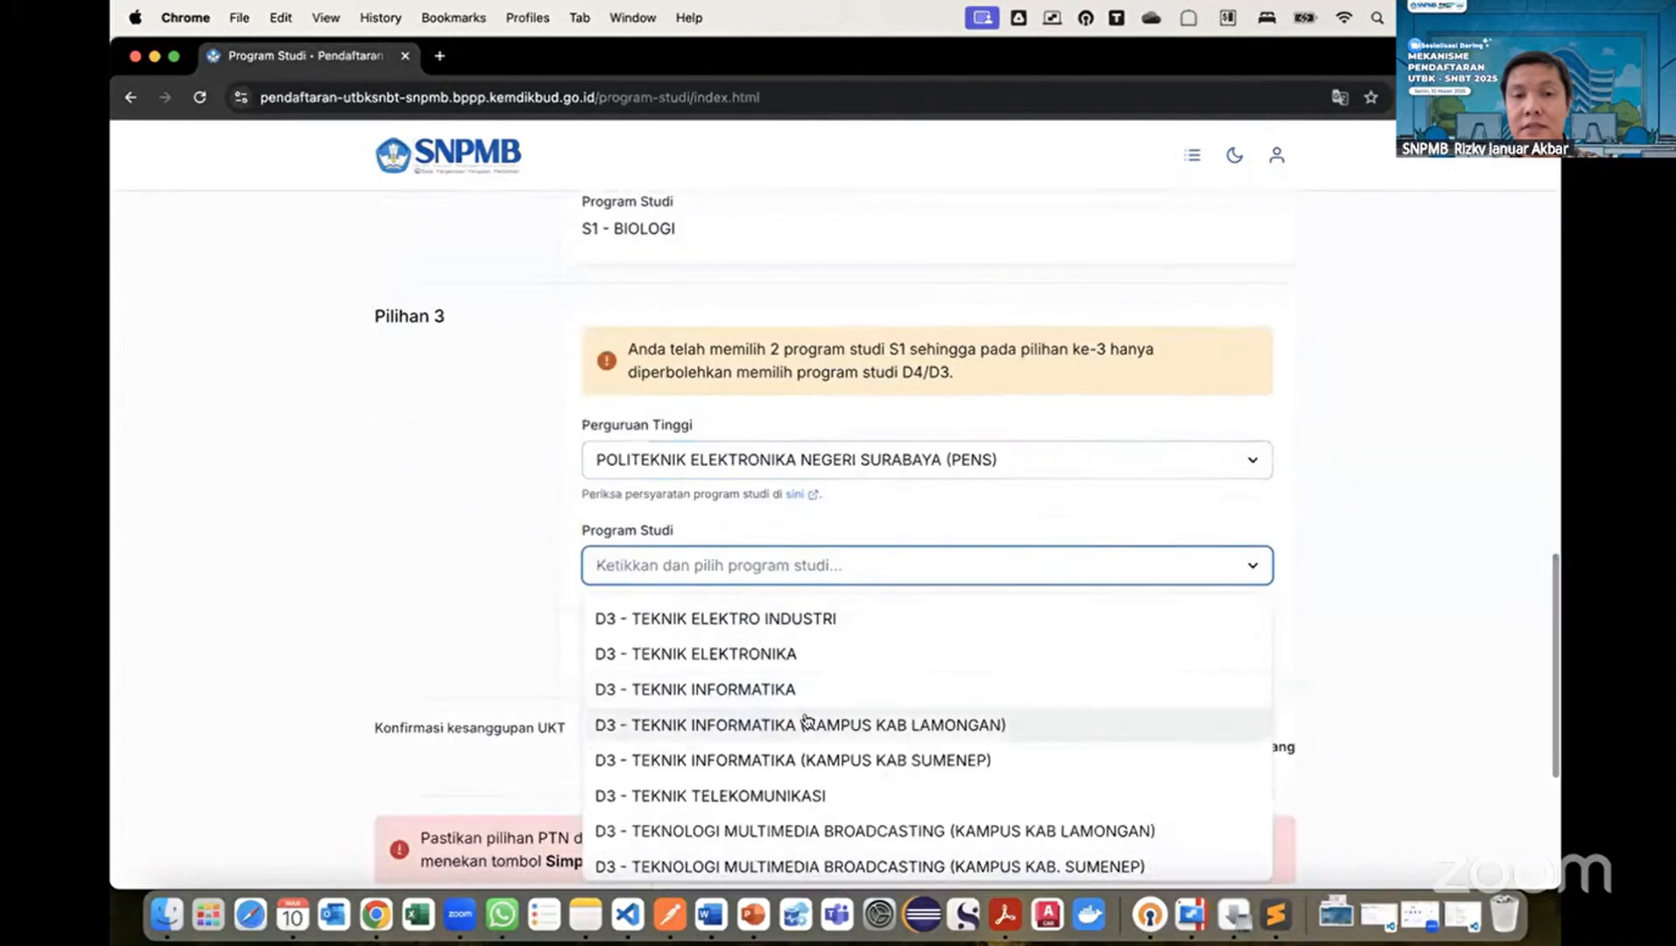
scroll(808, 714, down, 3)
scroll(807, 720, up, 3)
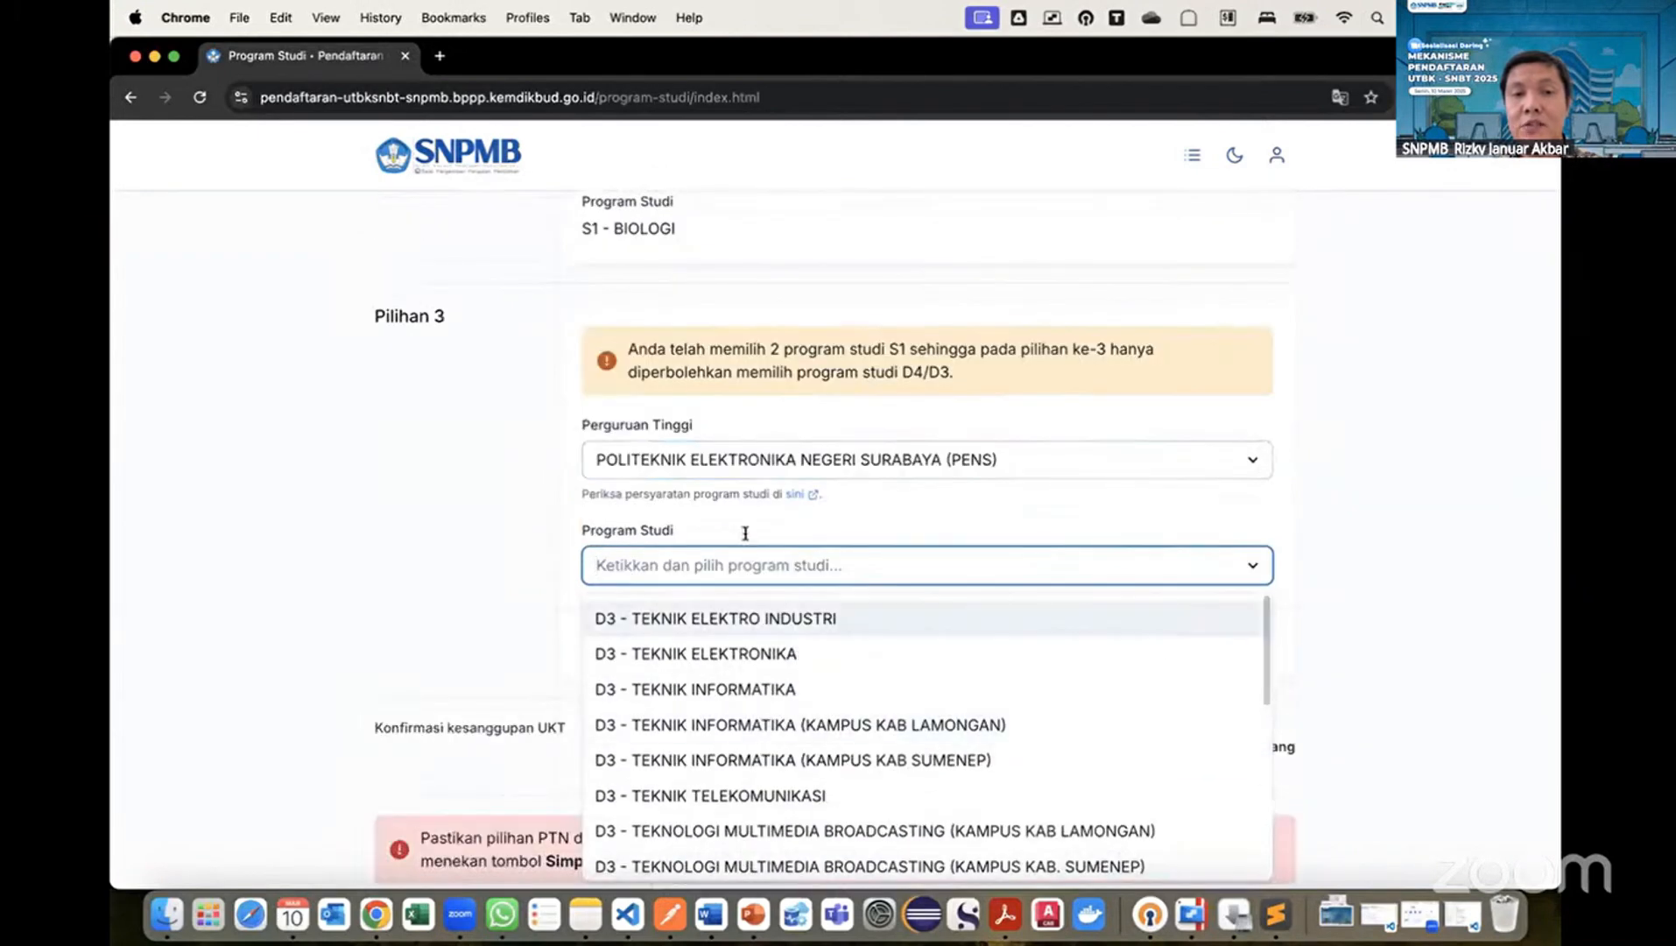
Set the Perguruan Tinggi of Pilihan 3 to INSTITUT TEKNOLOGI BANDUNG and check its Program Studi list.
click(798, 453)
click(782, 556)
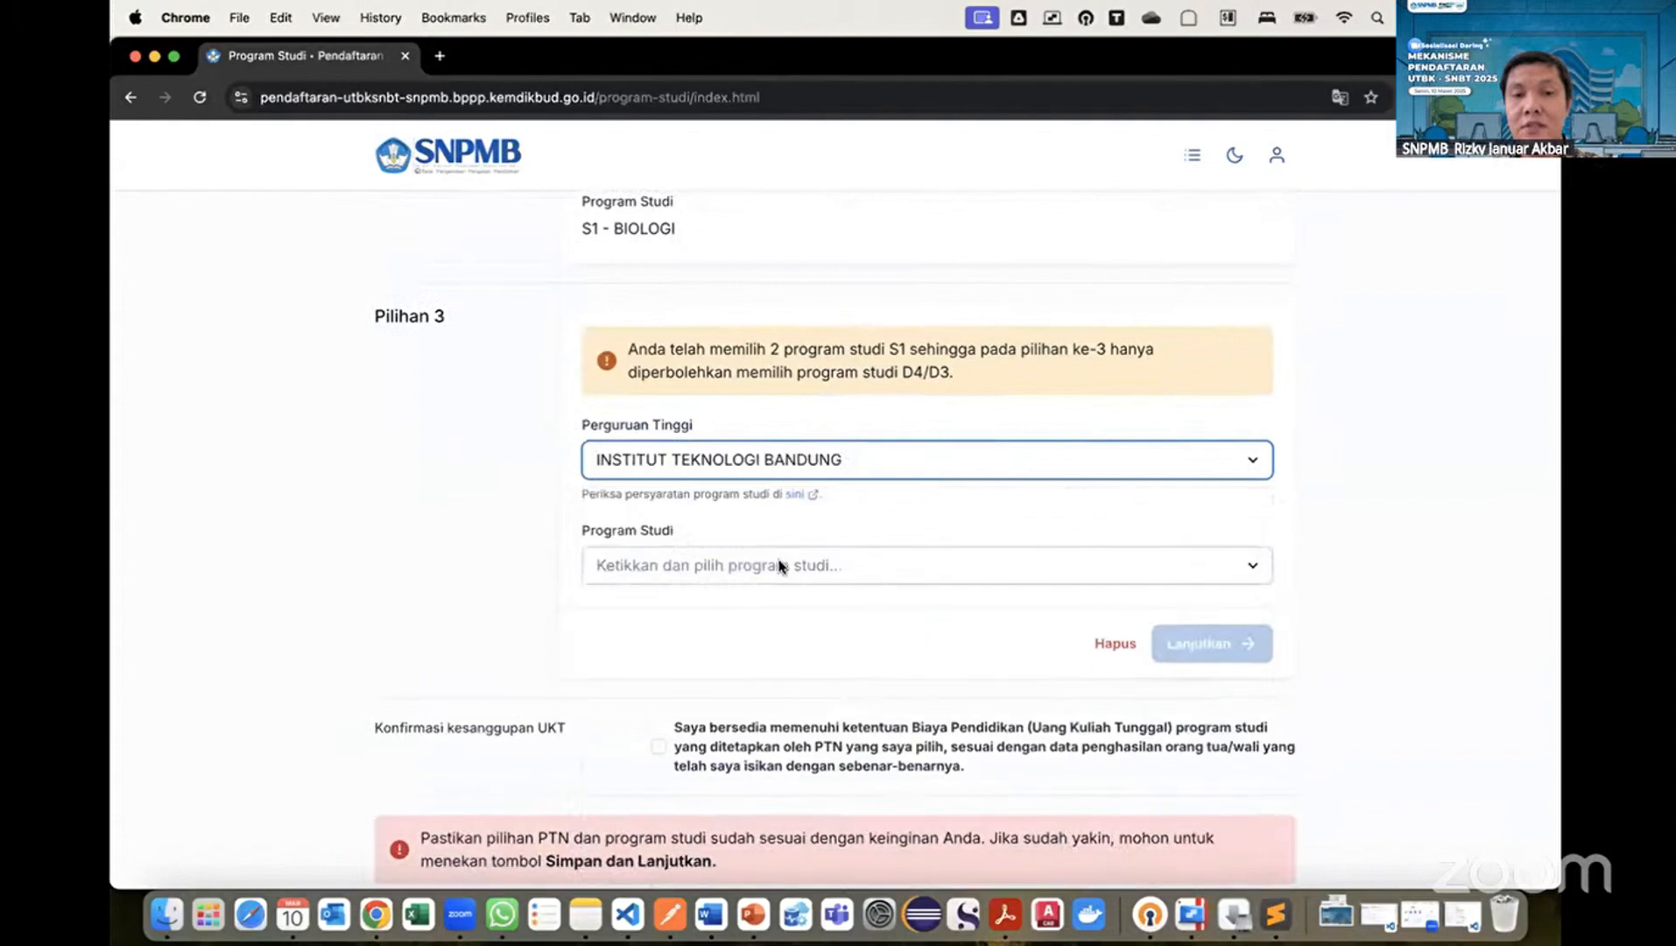
click(776, 565)
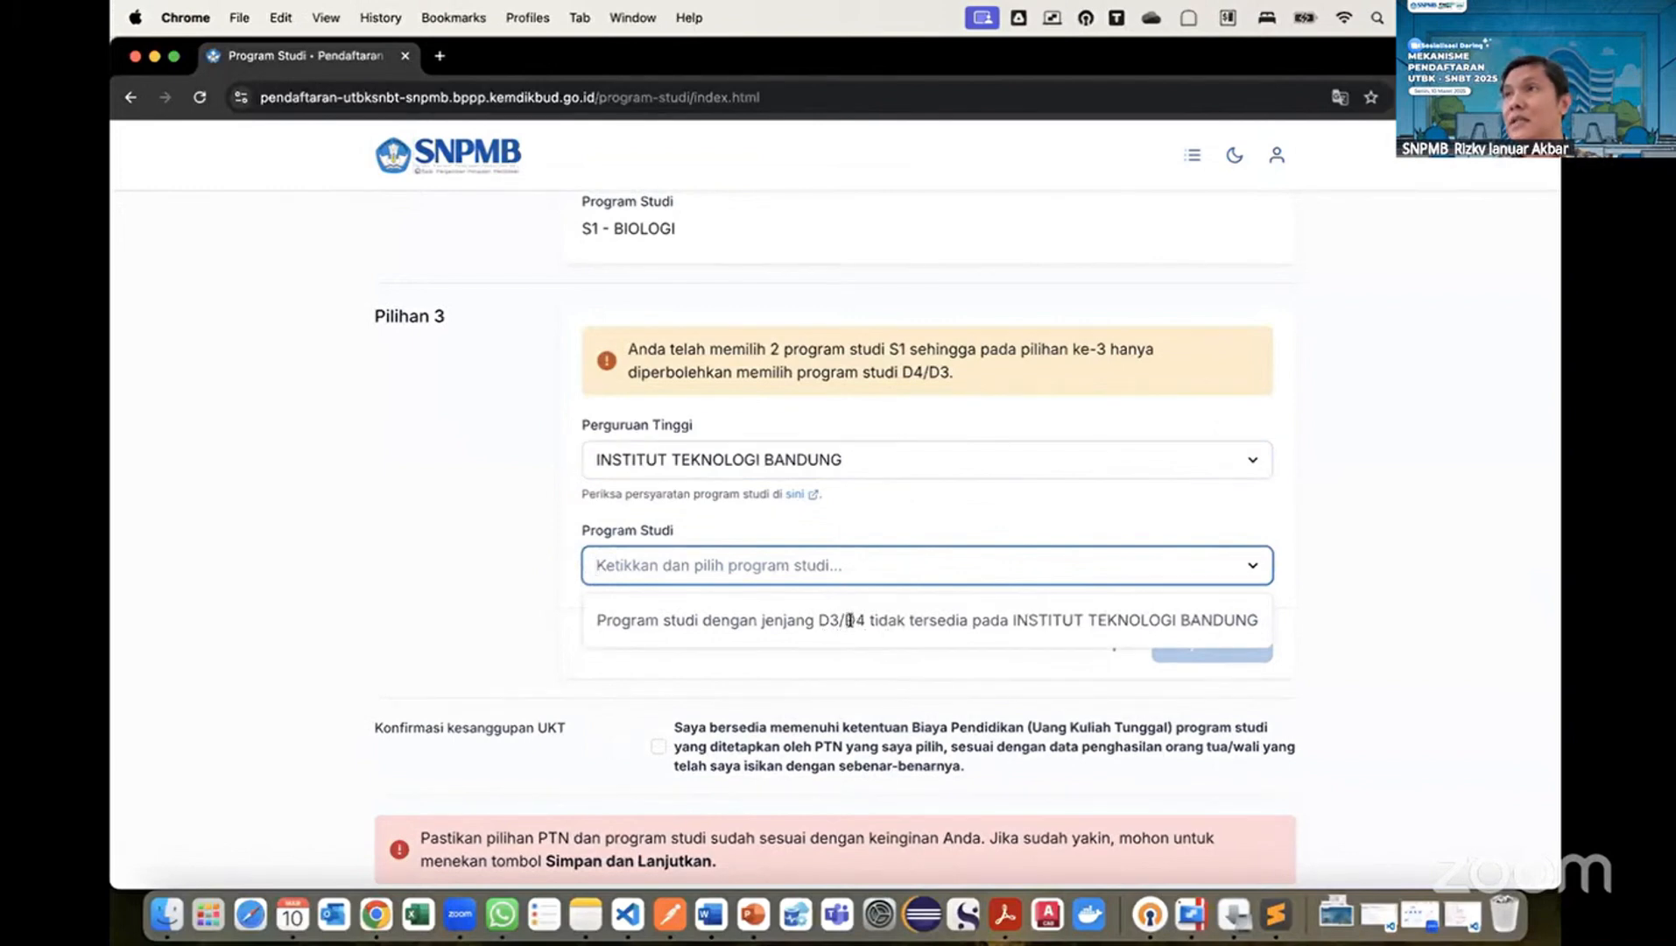
Set Pilihan 3 to POLITEKNIK ELEKTRONIKA NEGERI SURABAYA (PENS) with Program Studi D4 - TEKNIK ELEKTRONIKA and continue.
click(794, 464)
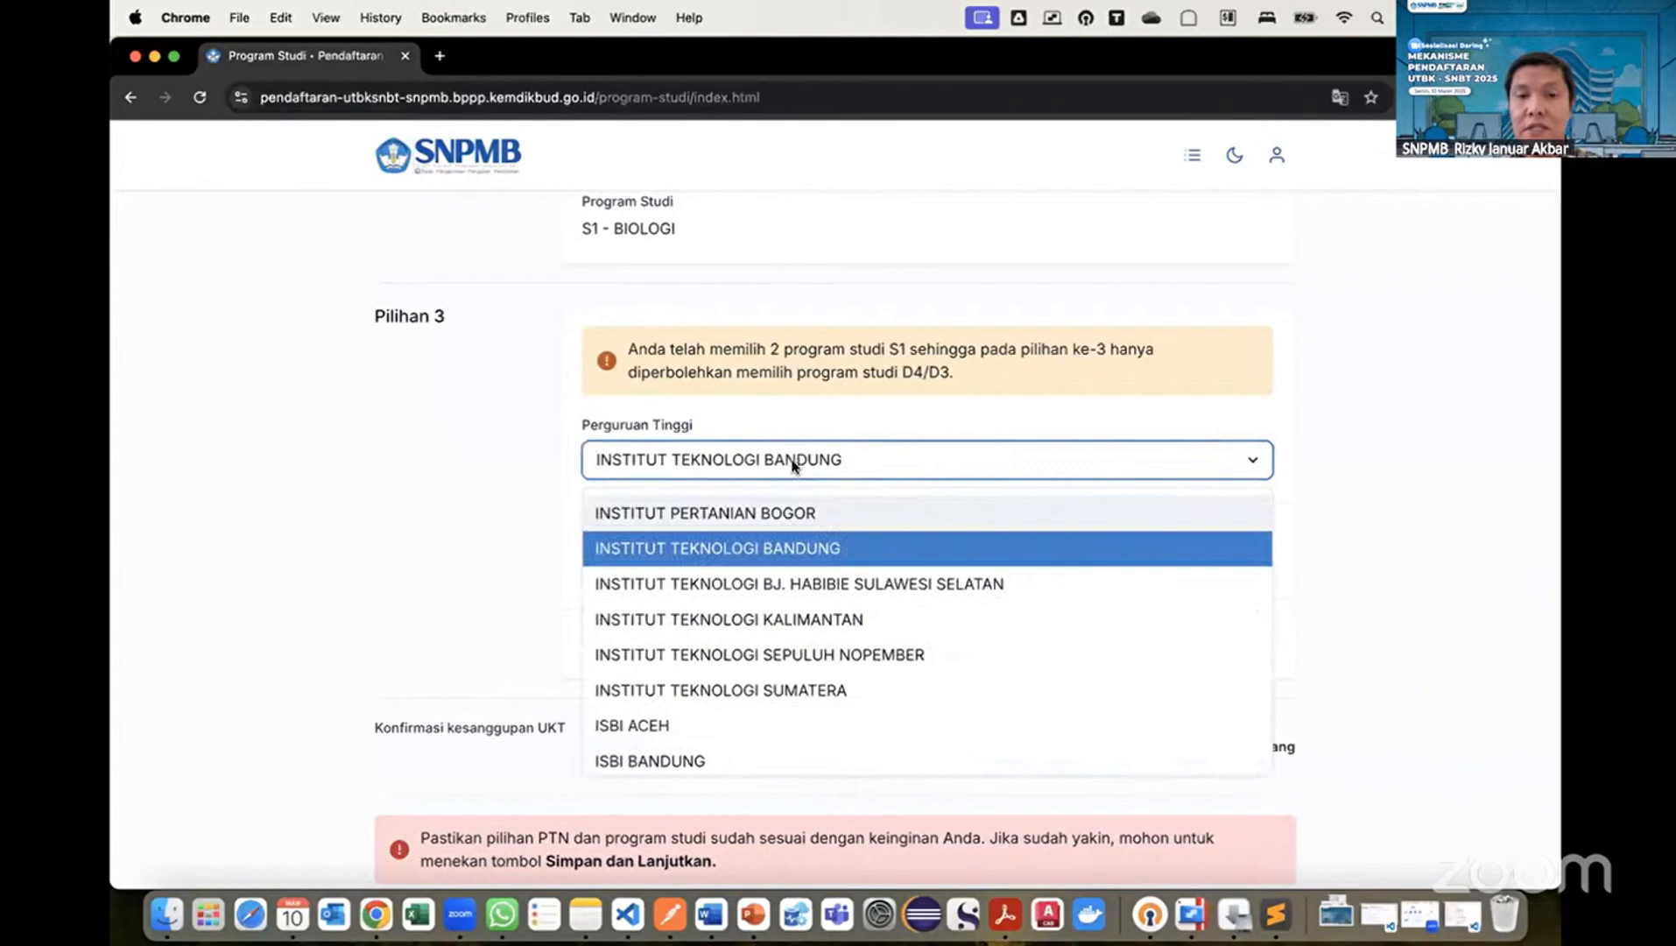
text(pol)
click(798, 513)
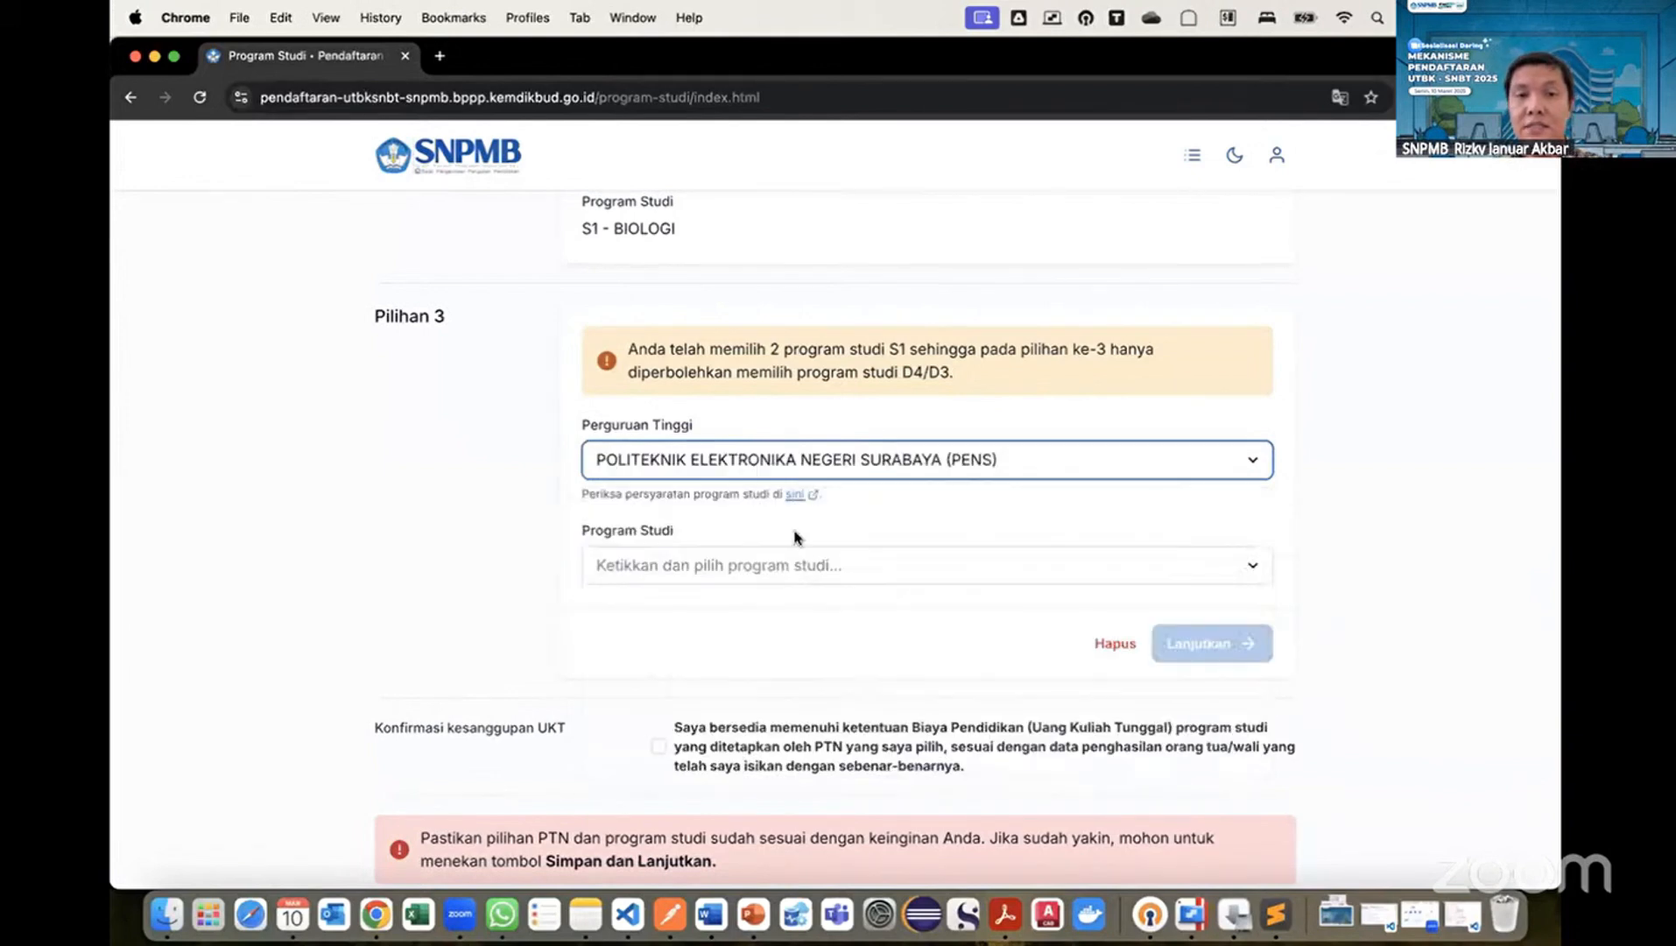
click(780, 564)
scroll(770, 701, down, 5)
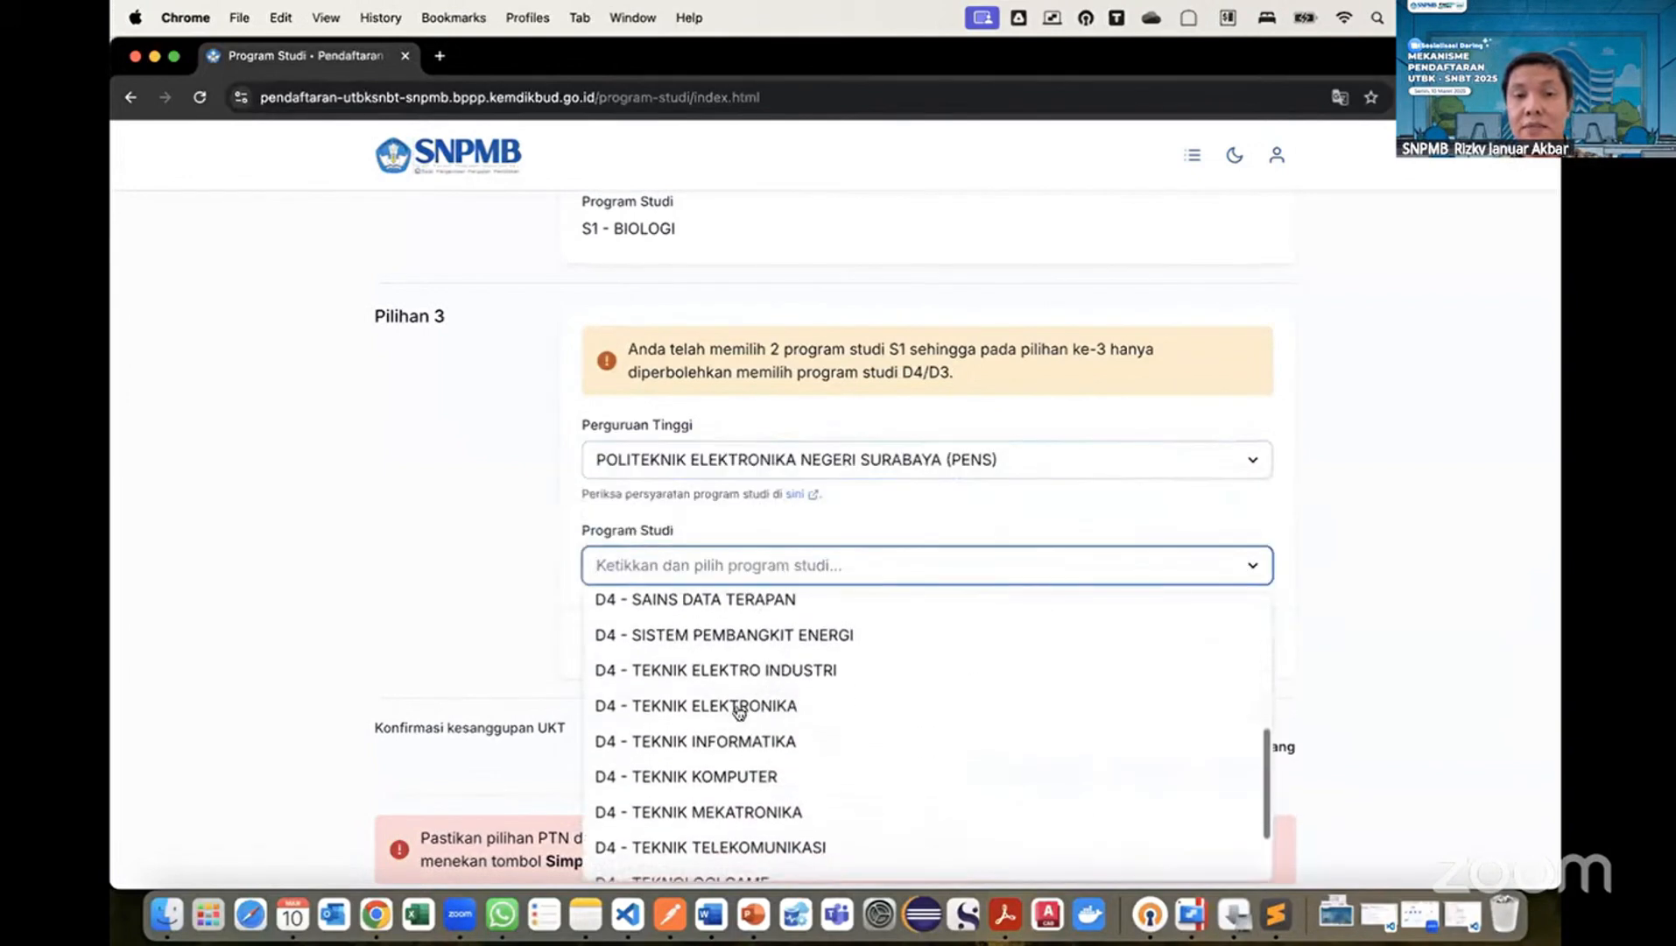
click(738, 707)
click(1182, 644)
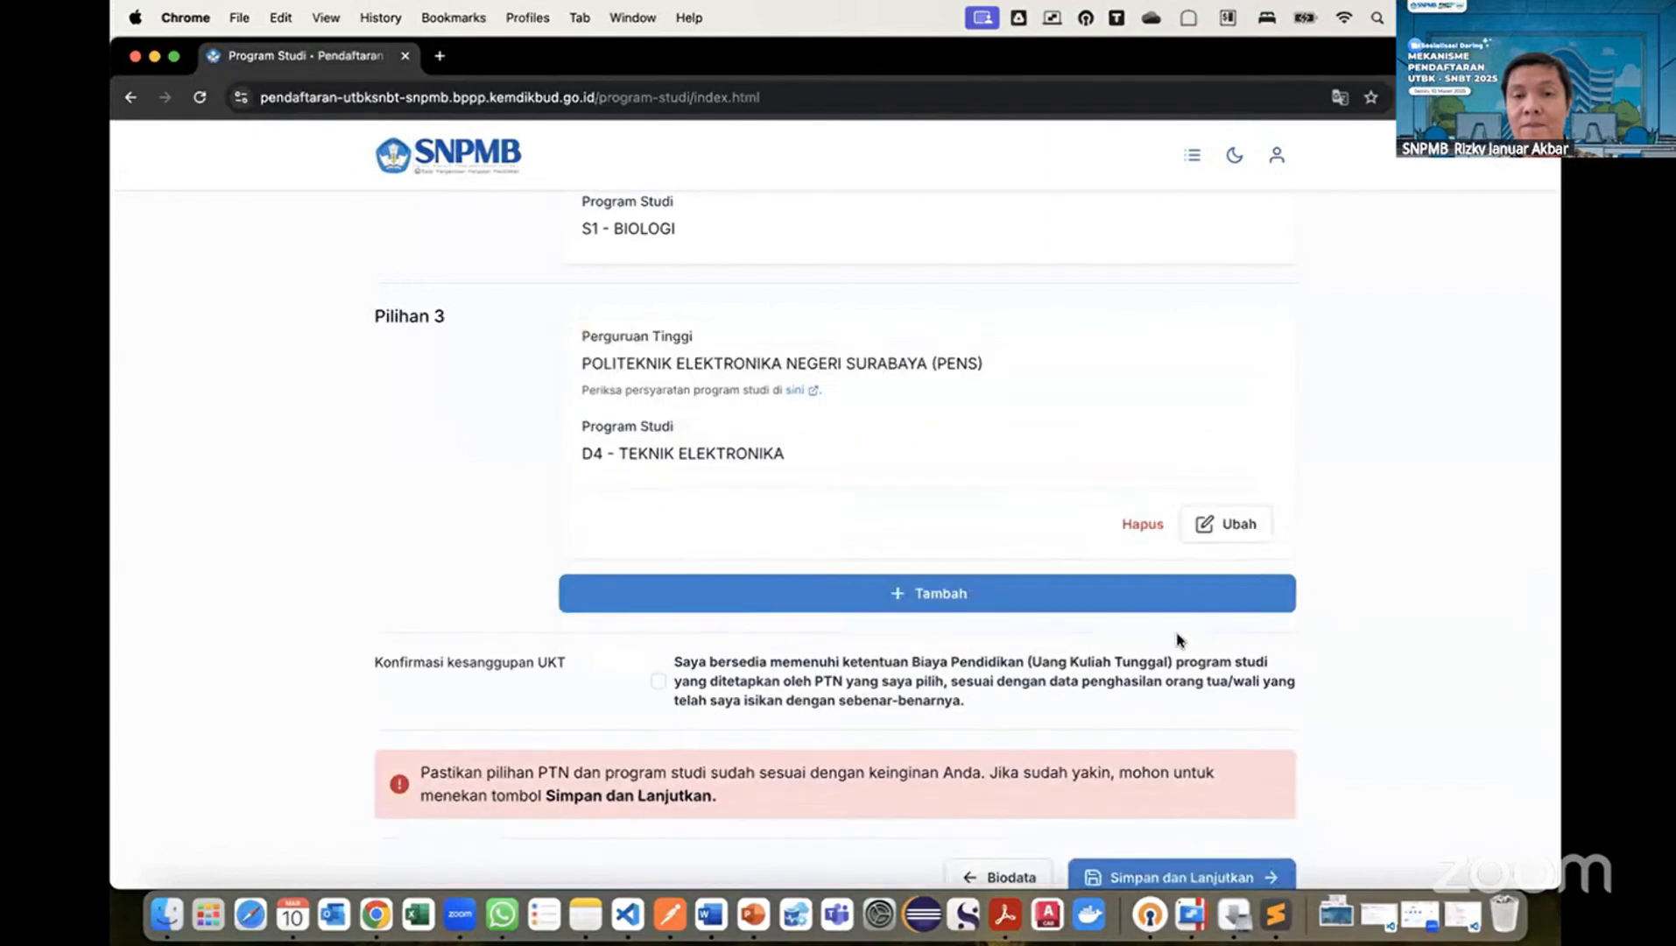
Add Pilihan 4 and browse its Perguruan Tinggi list without choosing a university.
click(940, 595)
click(795, 679)
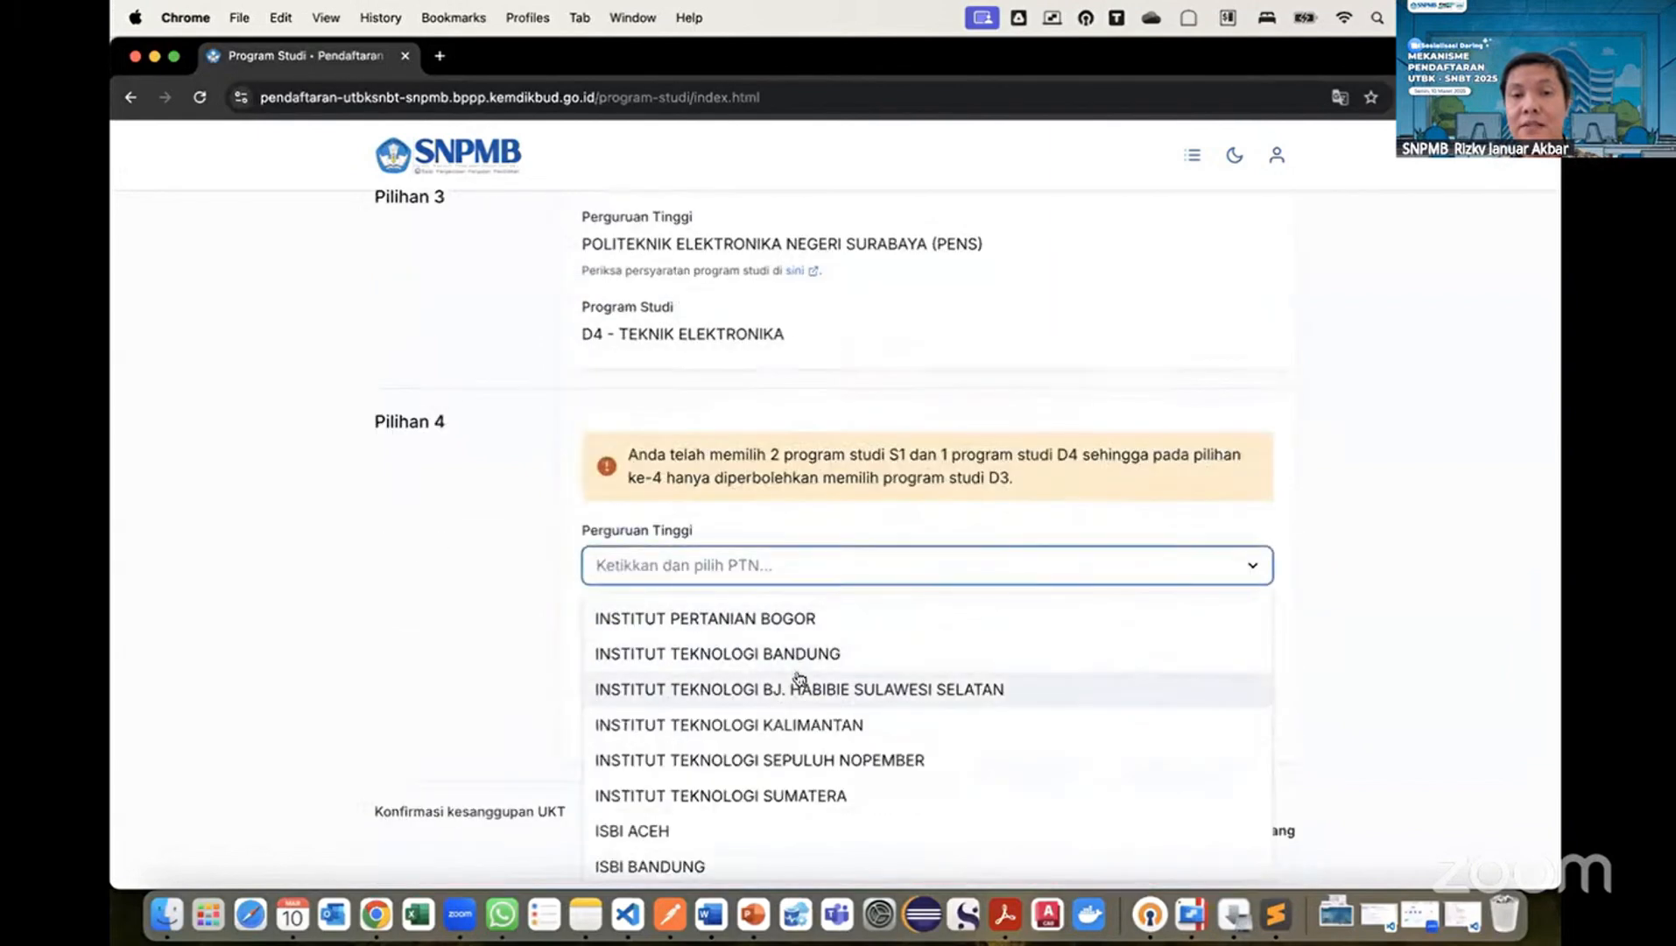
scroll(799, 678, down, 3)
scroll(799, 679, up, 3)
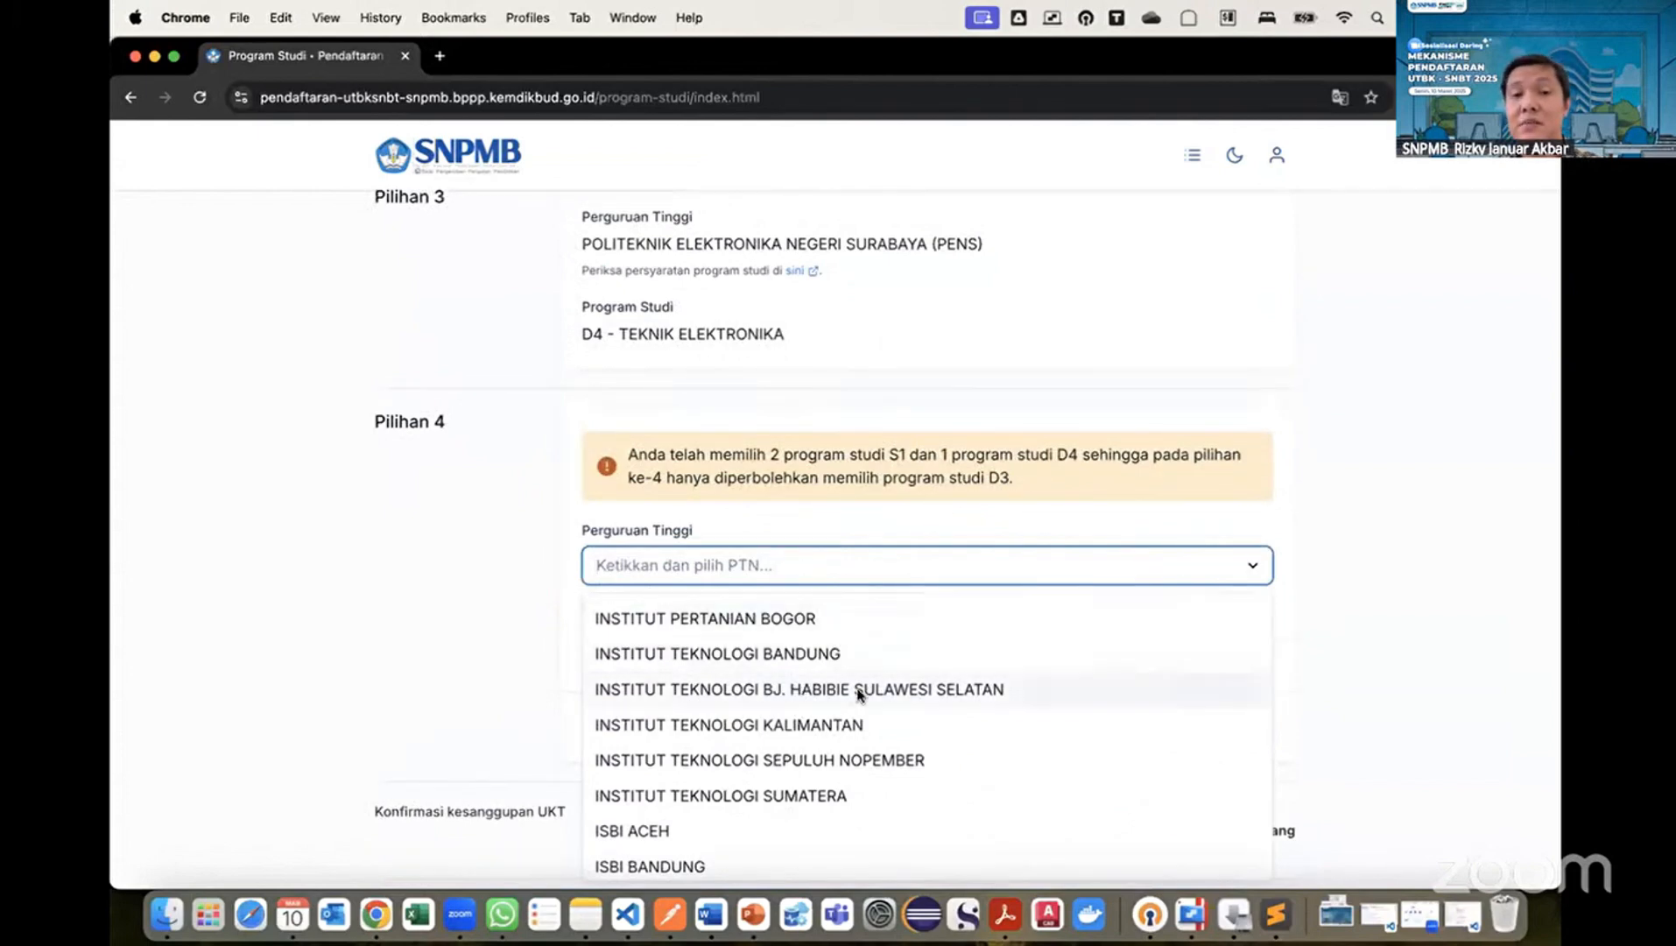
scroll(853, 738, down, 5)
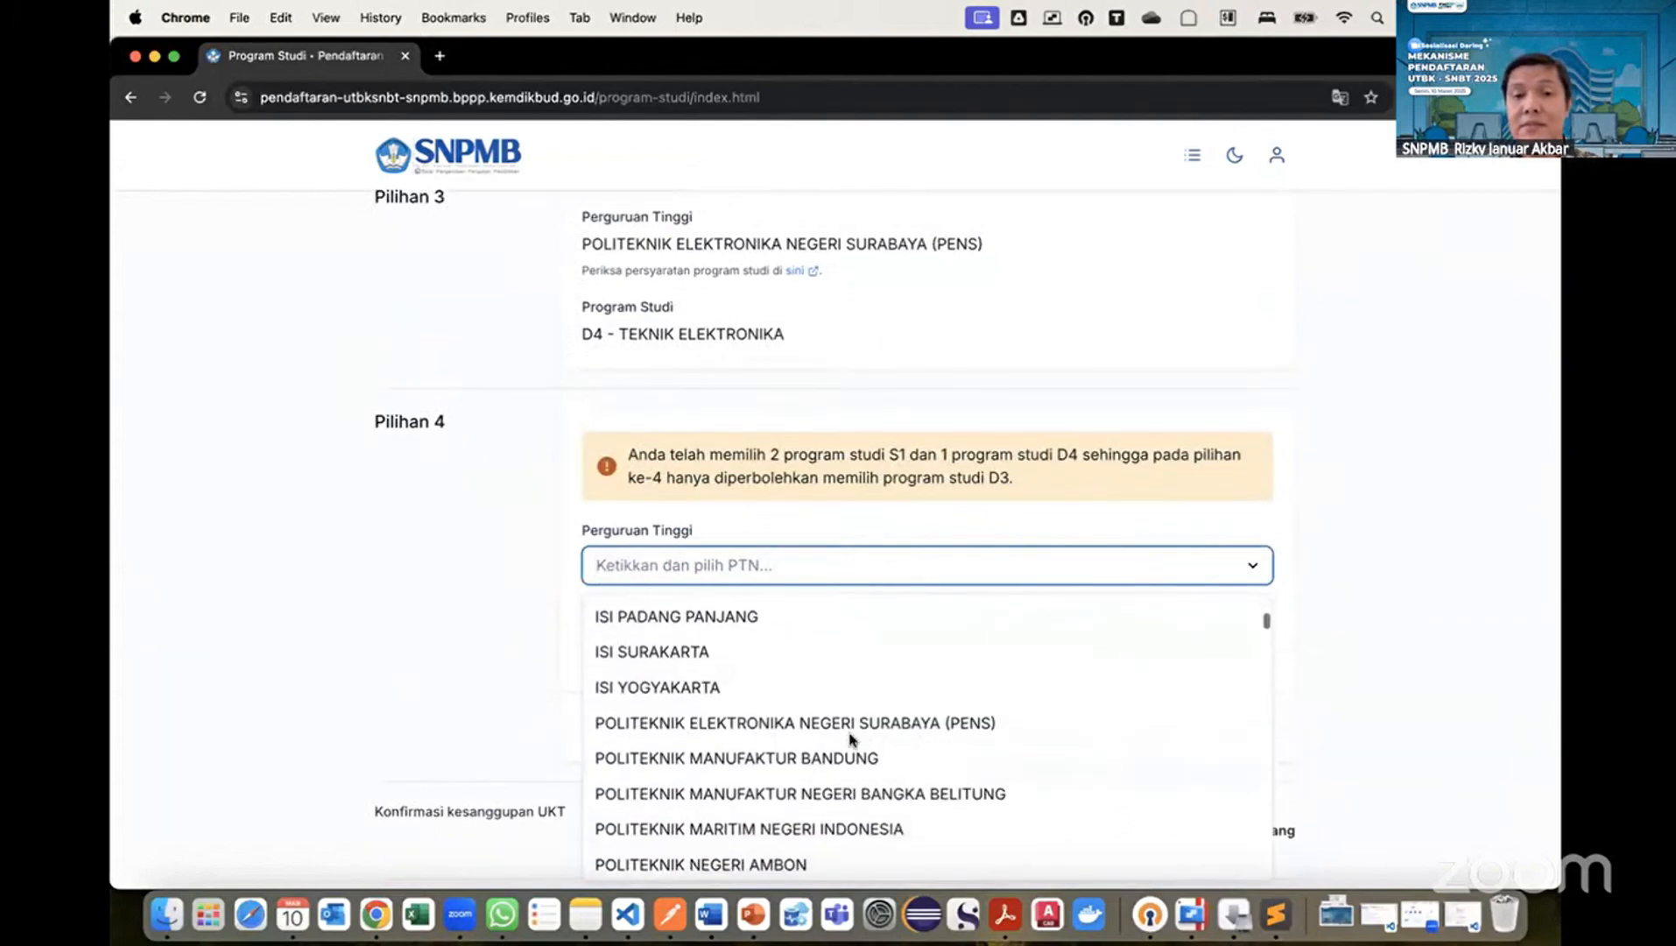
click(1100, 367)
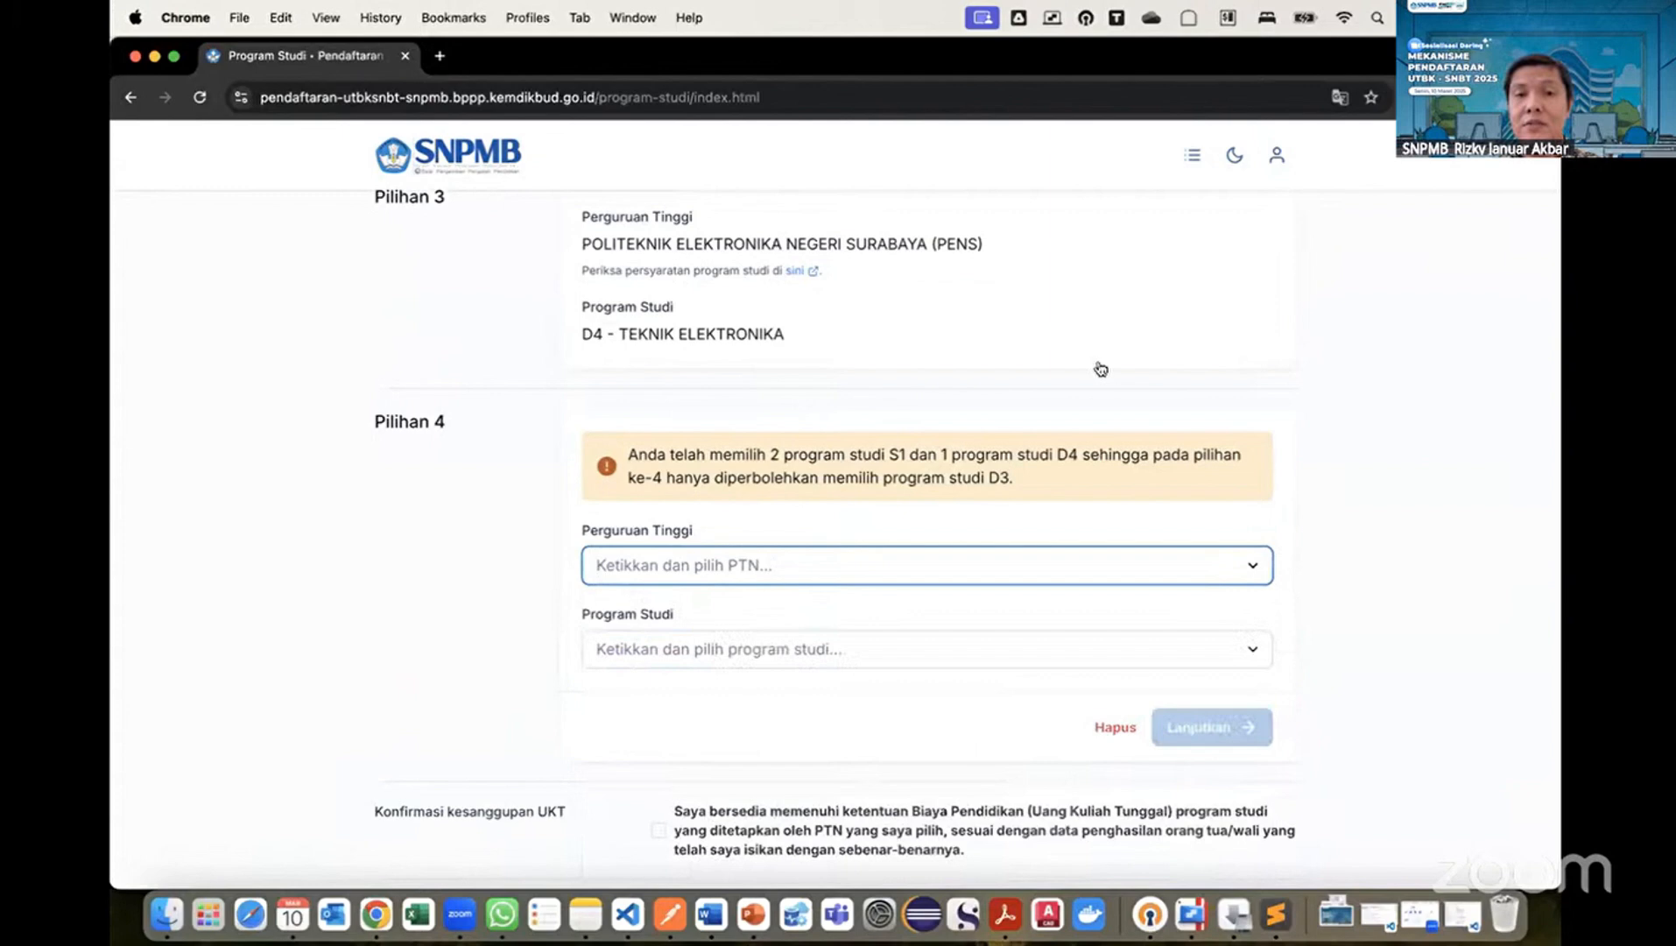
Delete Pilihan 4 and Pilihan 3 from the program choices.
click(1105, 728)
scroll(1140, 591, up, 3)
click(1141, 640)
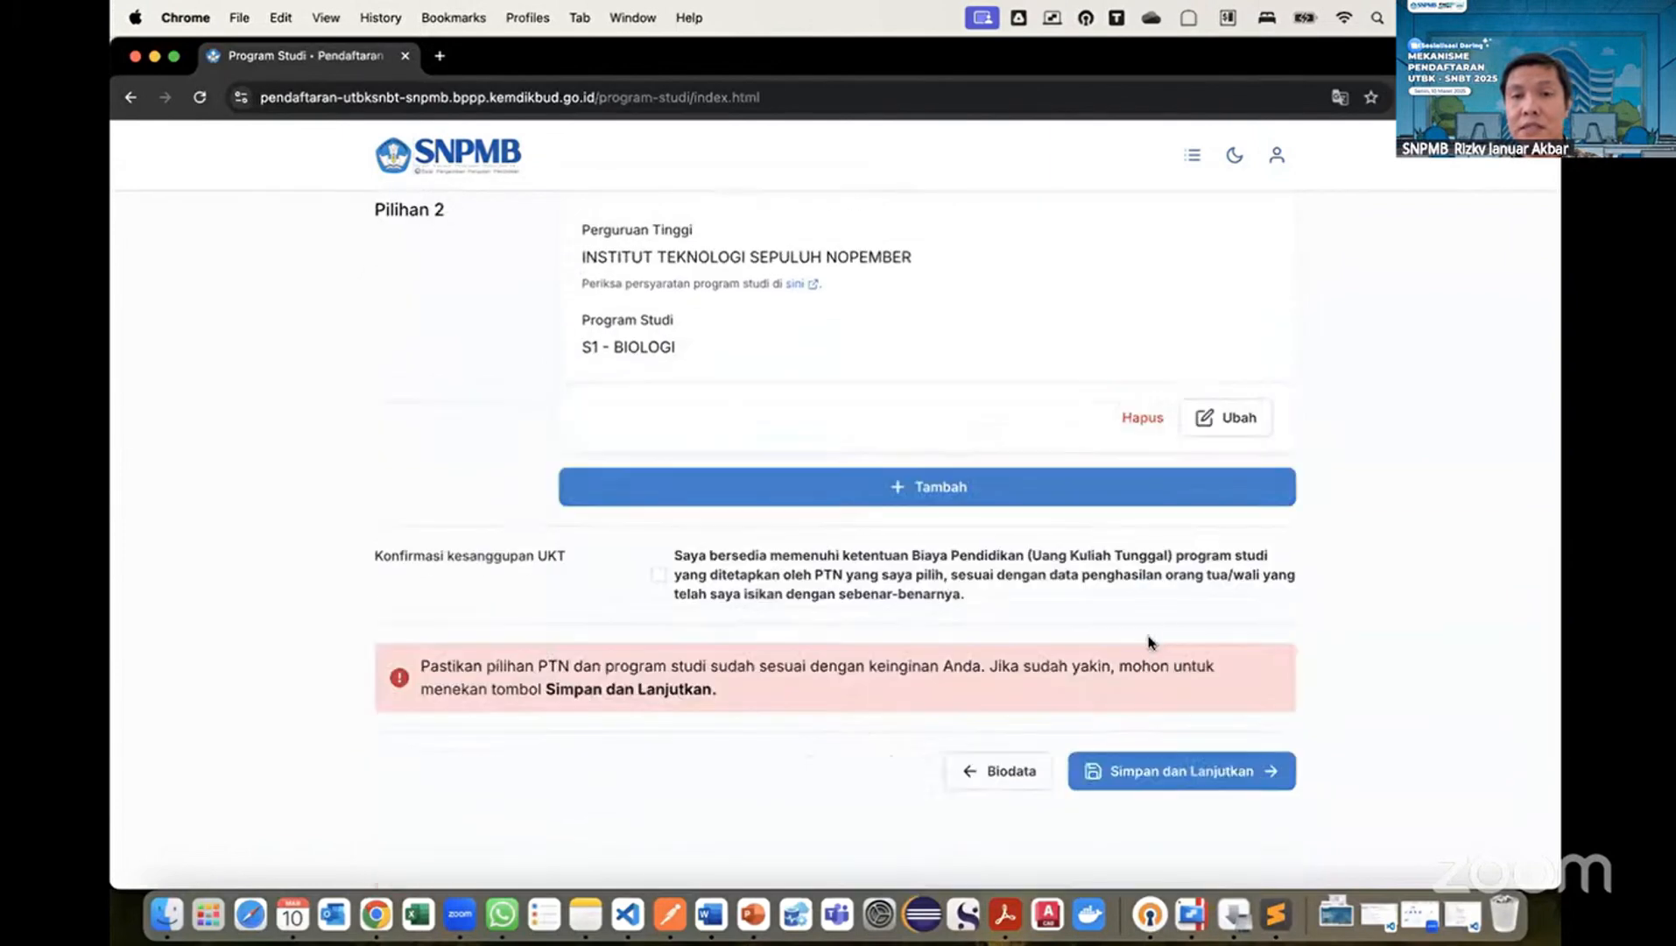
Add Pilihan 3 with Perguruan Tinggi ISBI BANDUNG and Program Studi D4 - TARI SUNDA.
click(1213, 480)
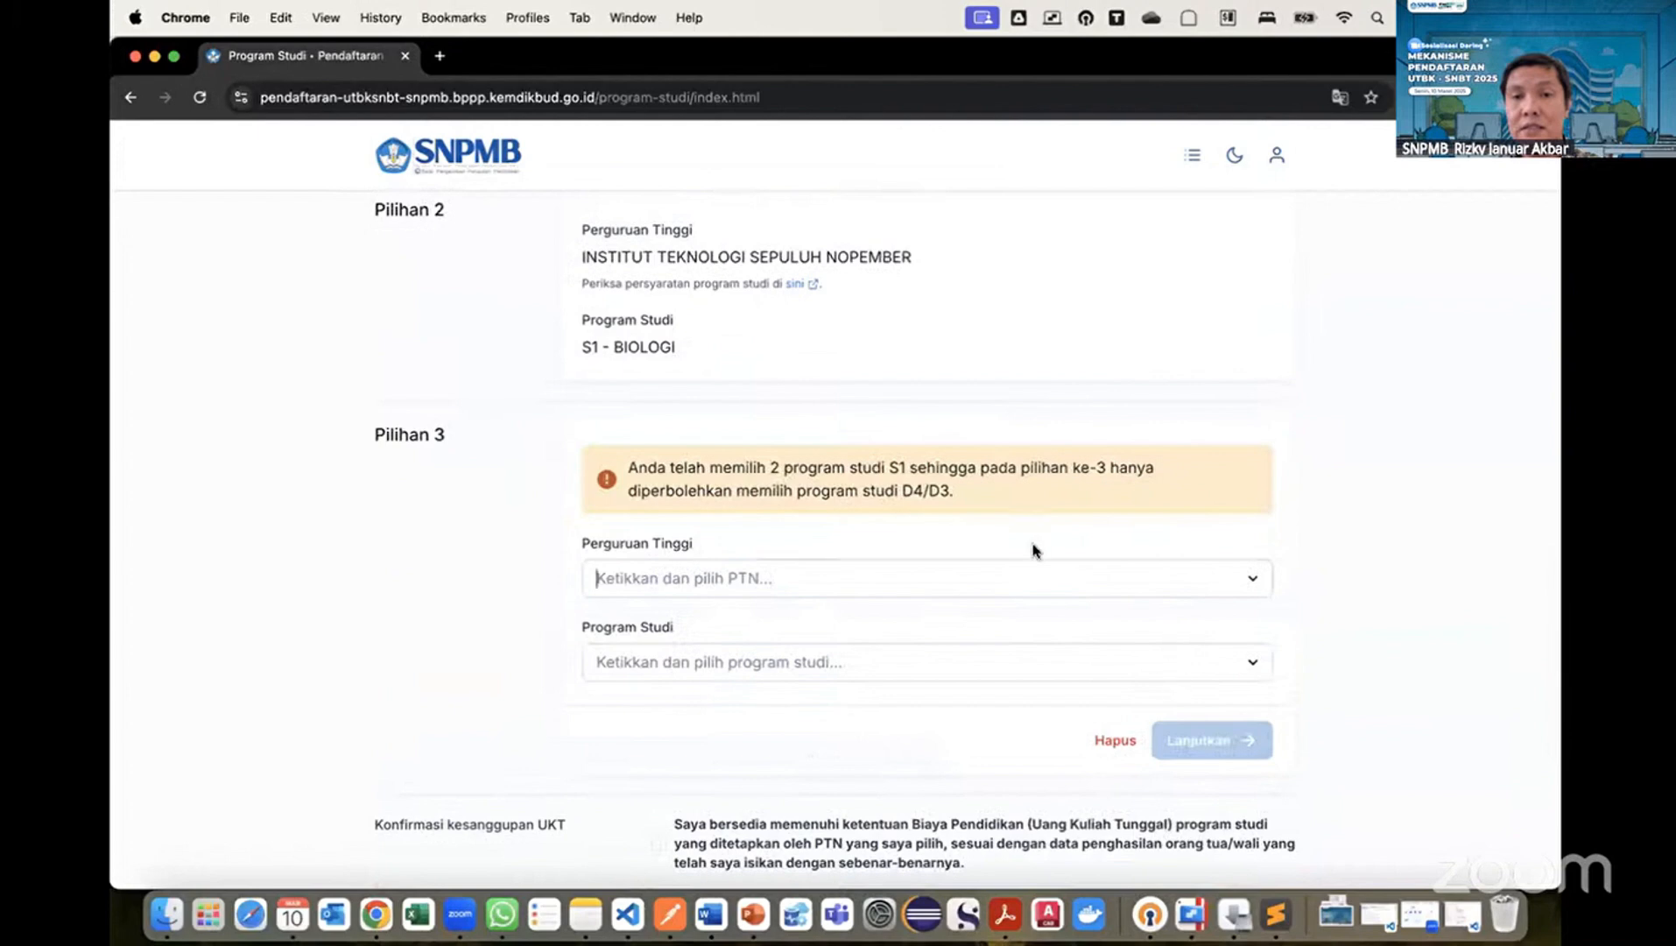
click(1013, 574)
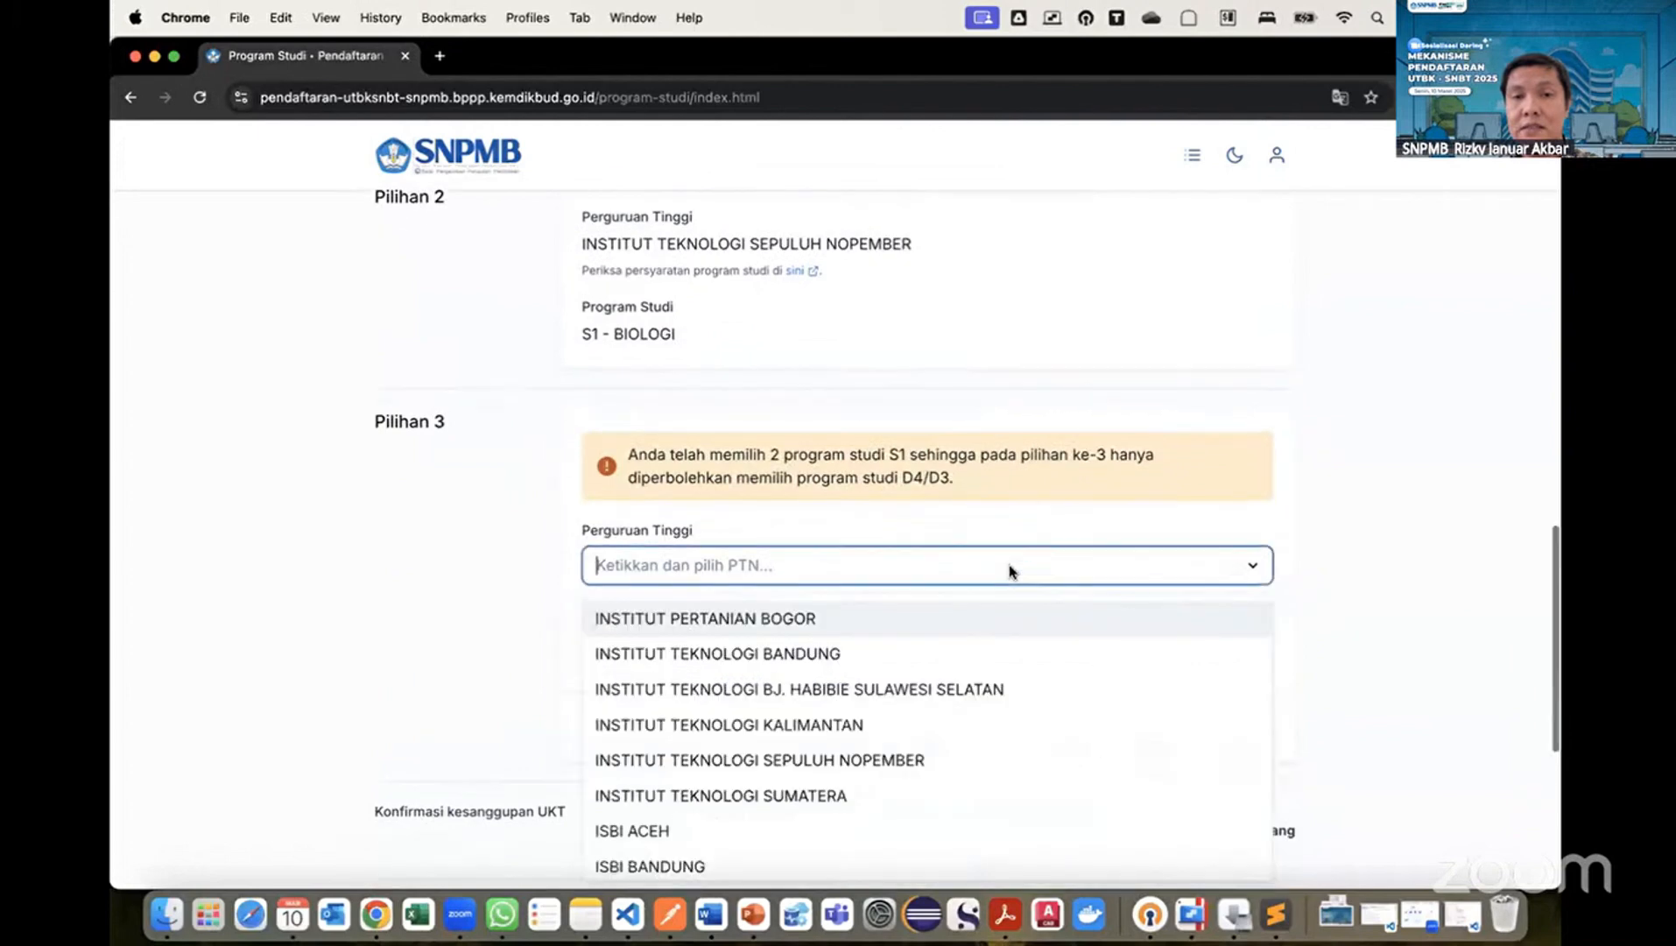
click(728, 858)
click(965, 670)
scroll(972, 665, down, 2)
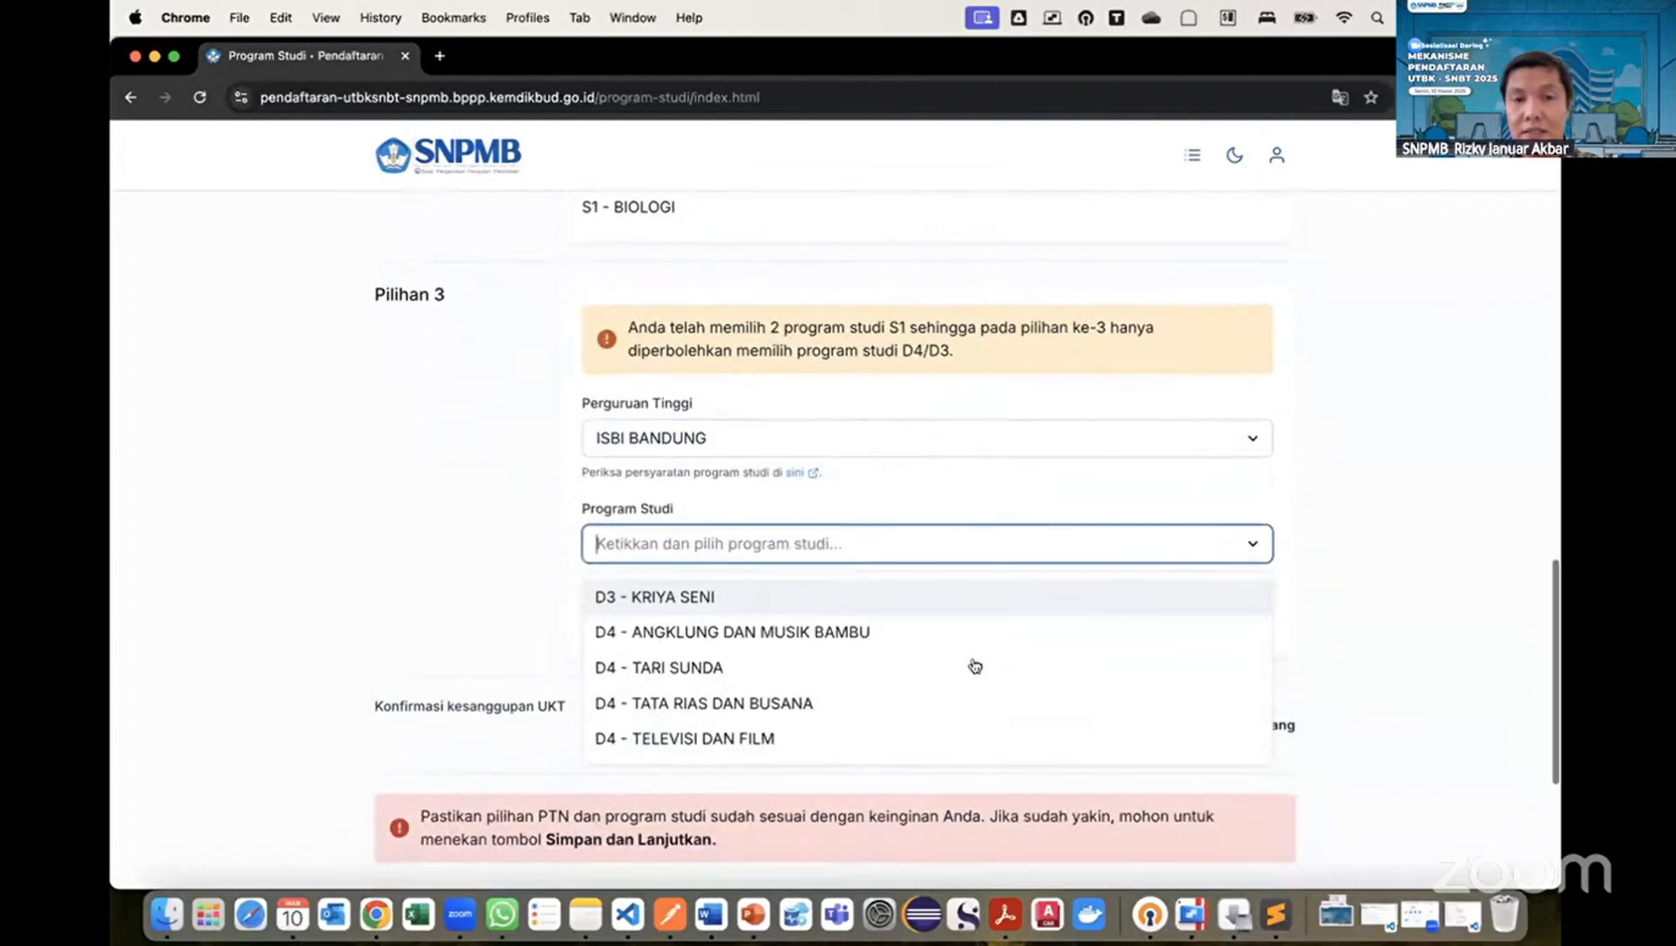
click(840, 670)
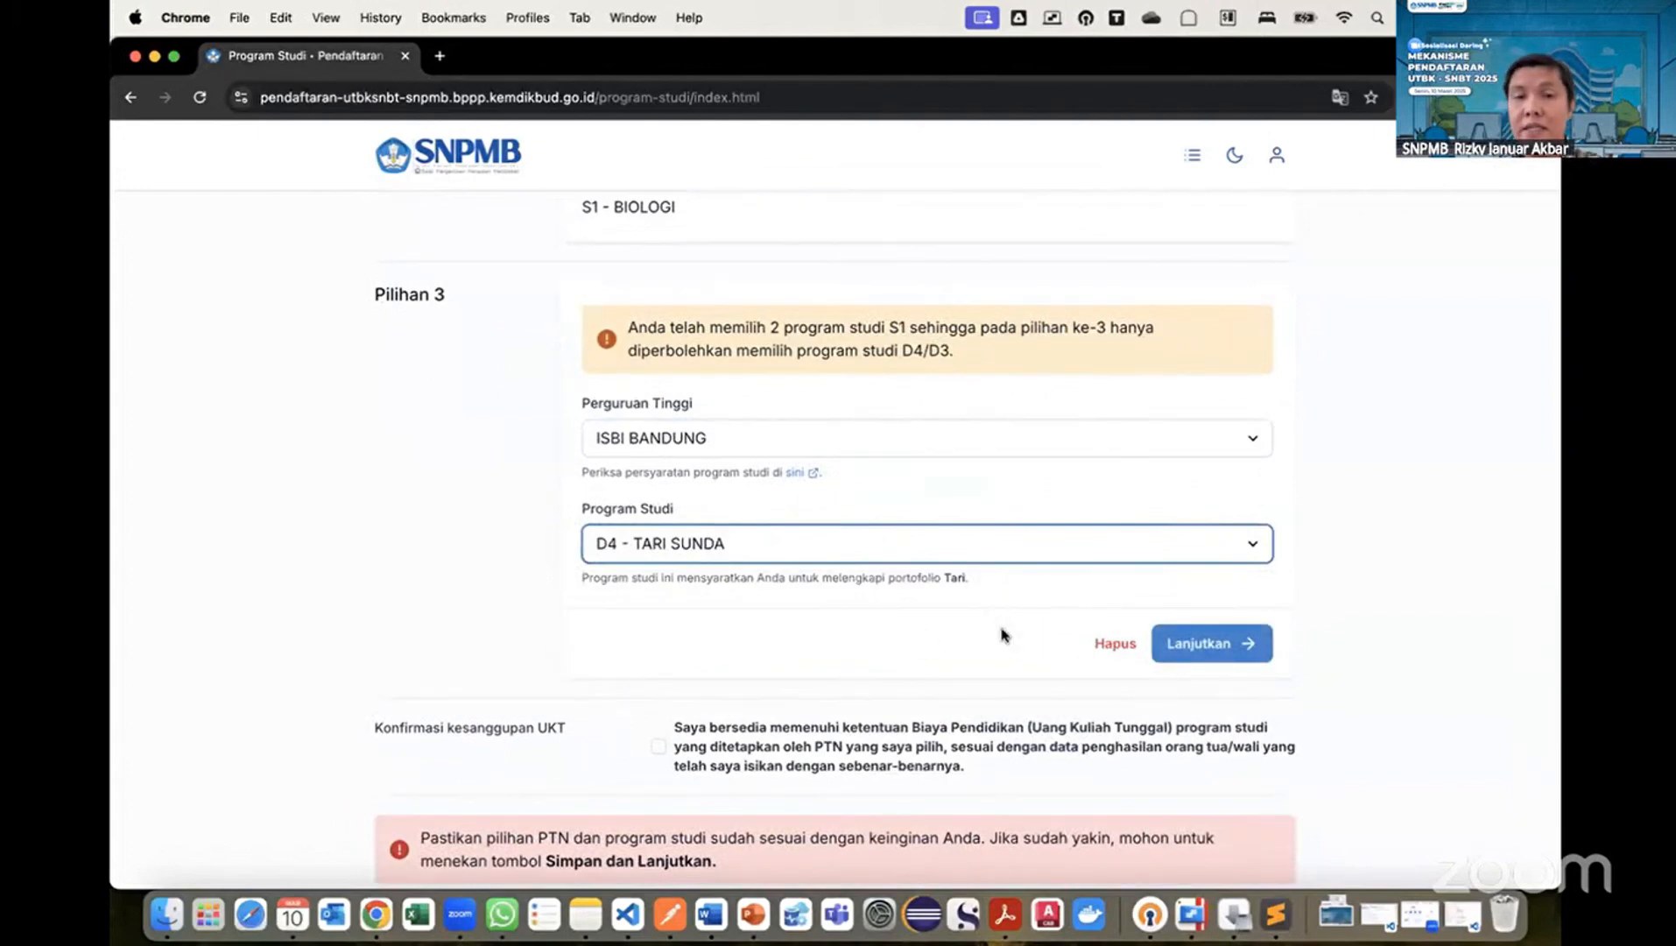
Review and confirm Pilihan 3, then accept the UKT willingness statement and save the program choices to continue.
scroll(752, 624, up, 5)
scroll(752, 624, down, 3)
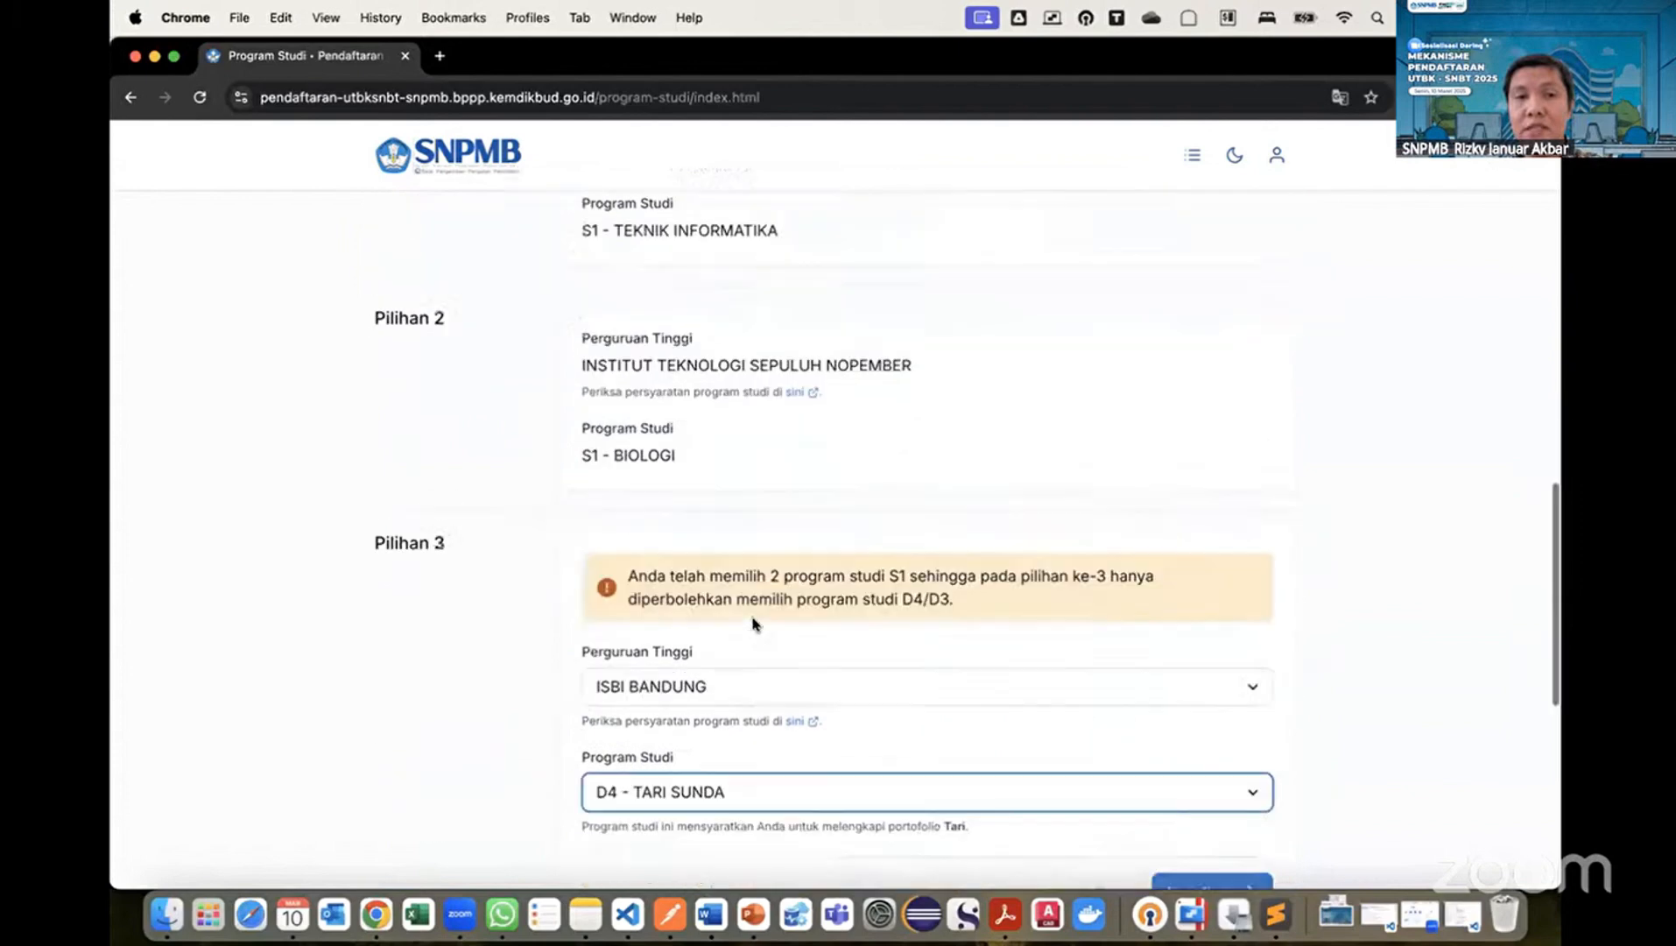
scroll(752, 624, down, 4)
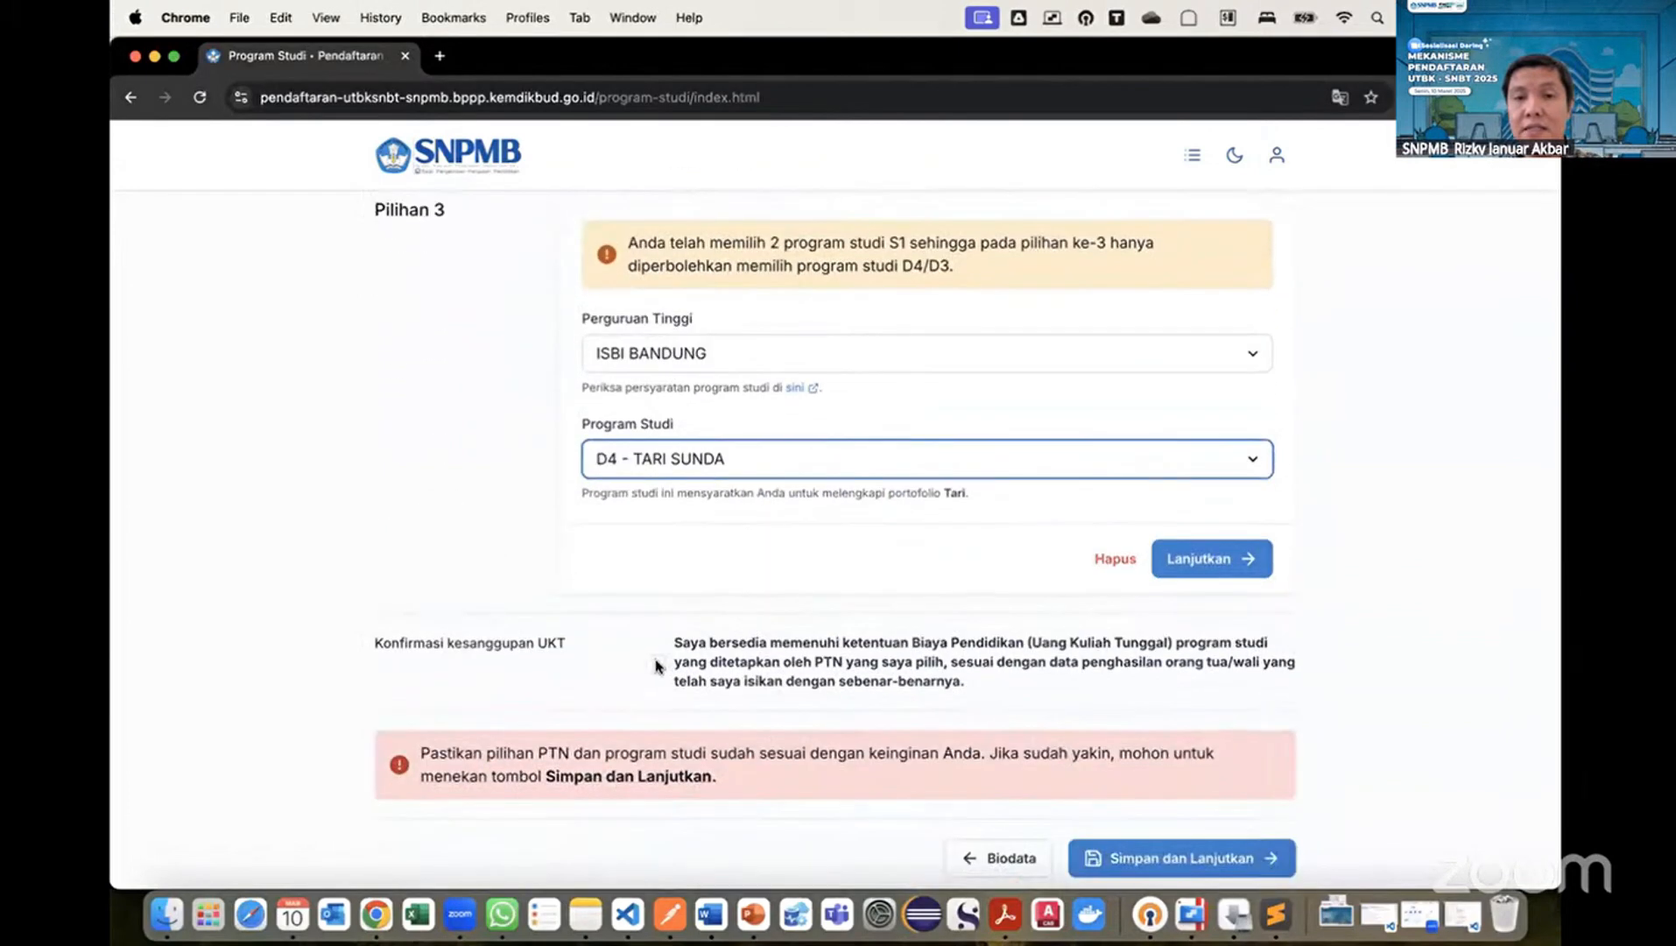
click(1211, 559)
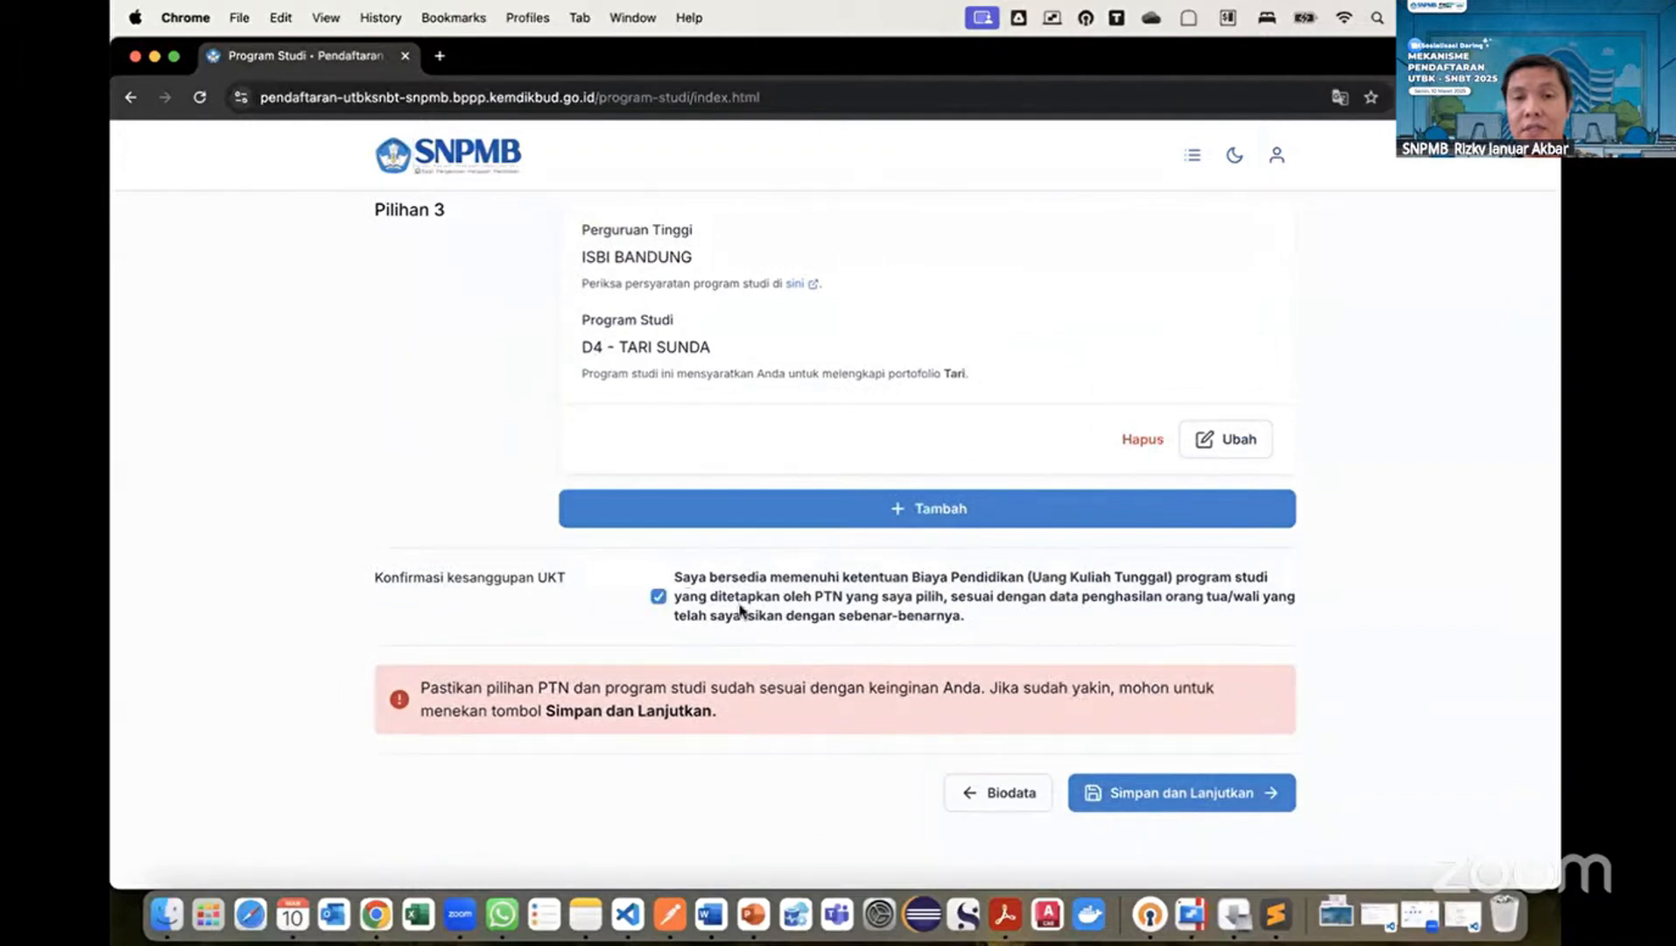
click(1172, 792)
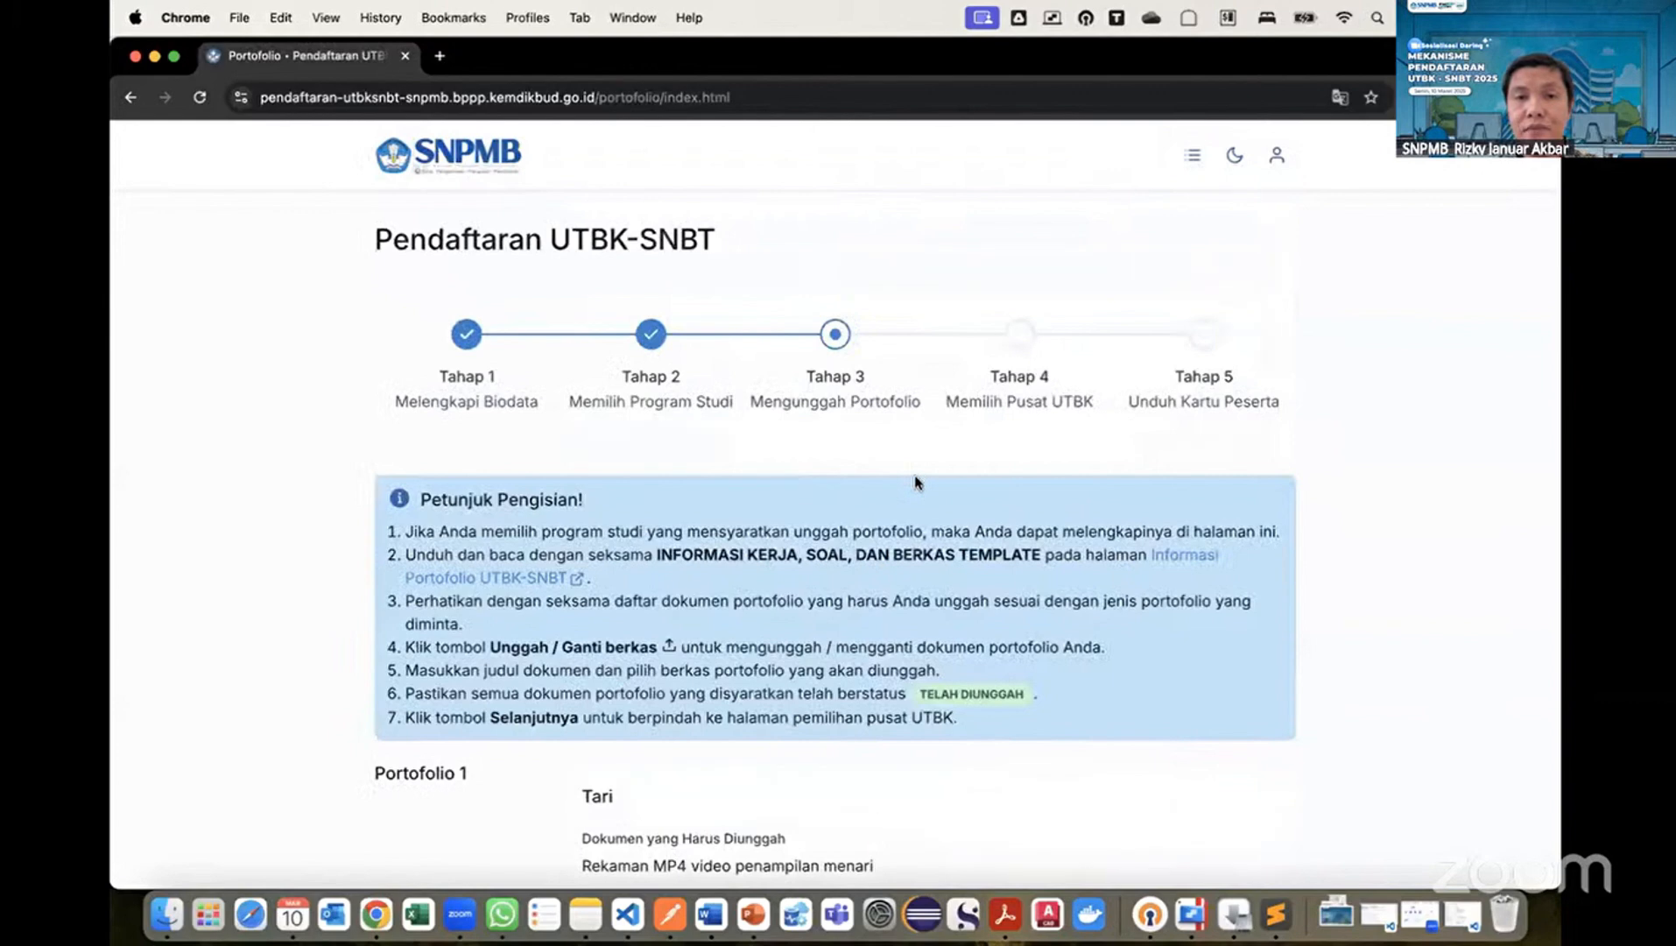
Examine the portfolio filling instructions, the required Tari documents and the summary of chosen programs on the Tahap 3 page.
scroll(915, 482, down, 3)
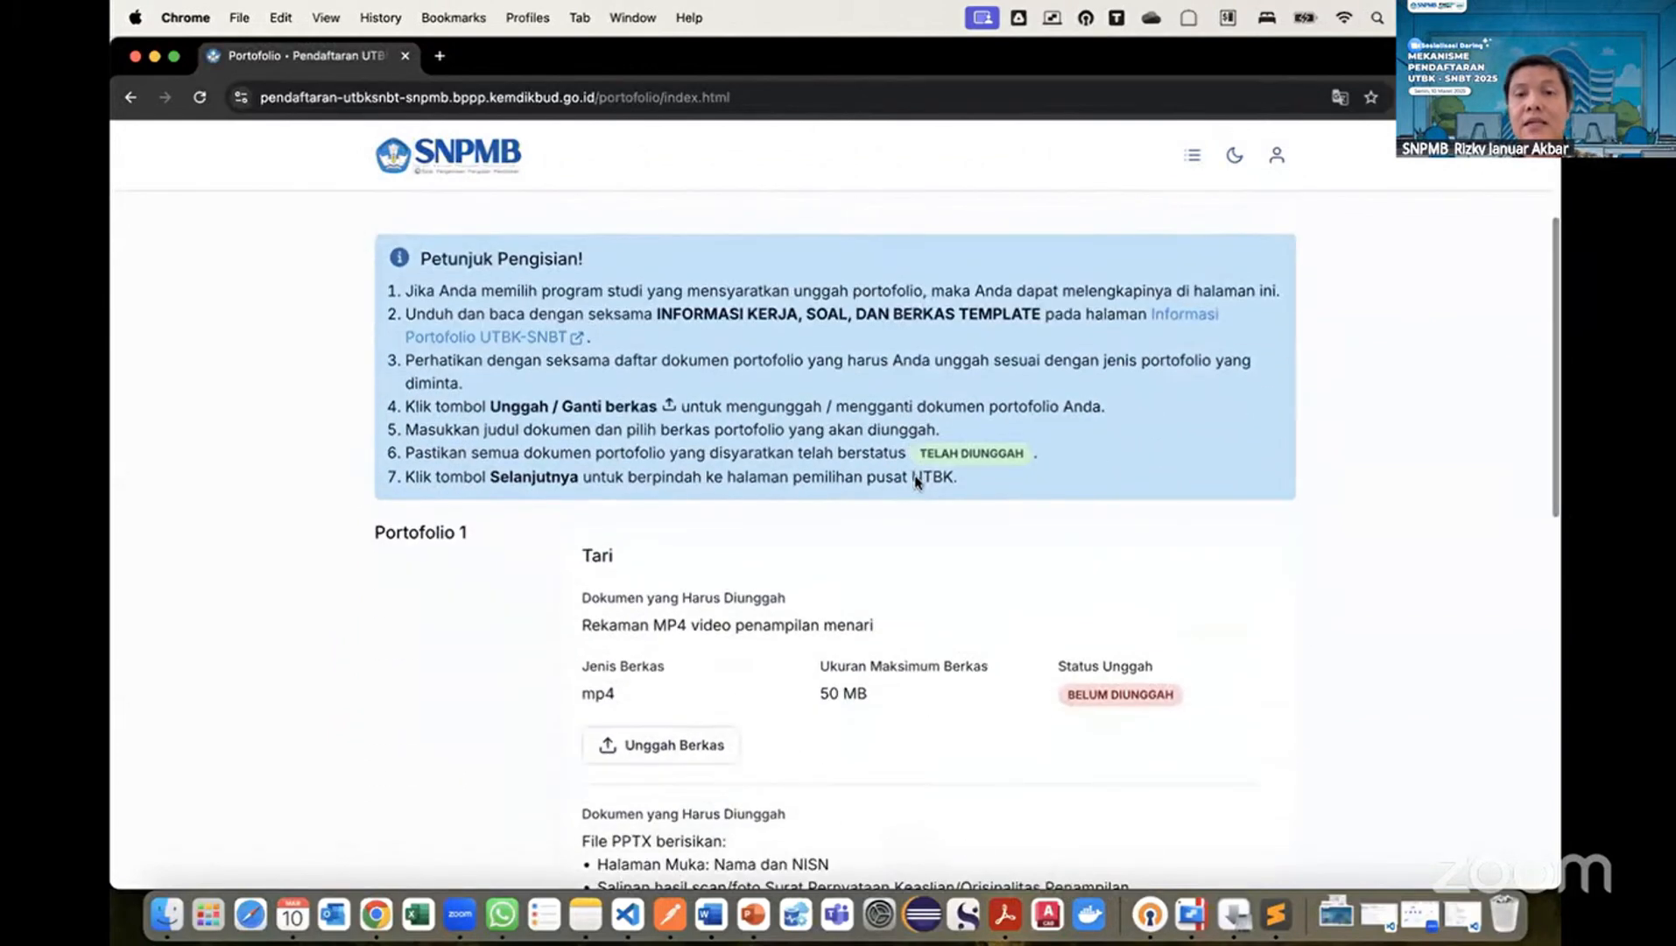
scroll(915, 481, up, 2)
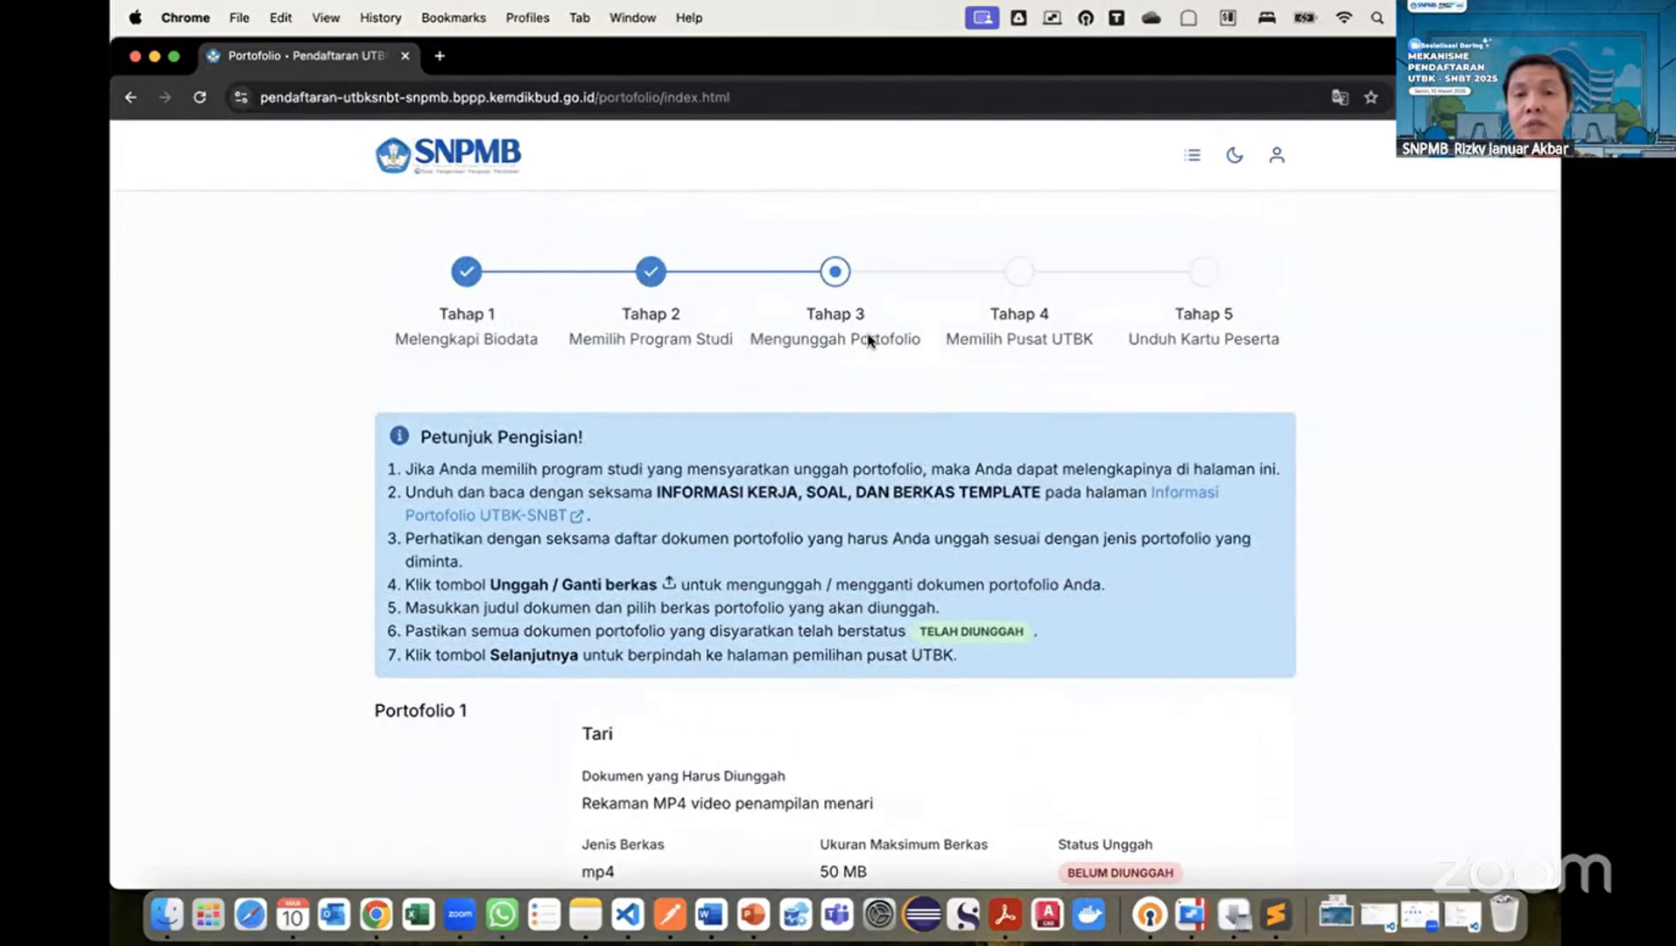
scroll(868, 340, down, 3)
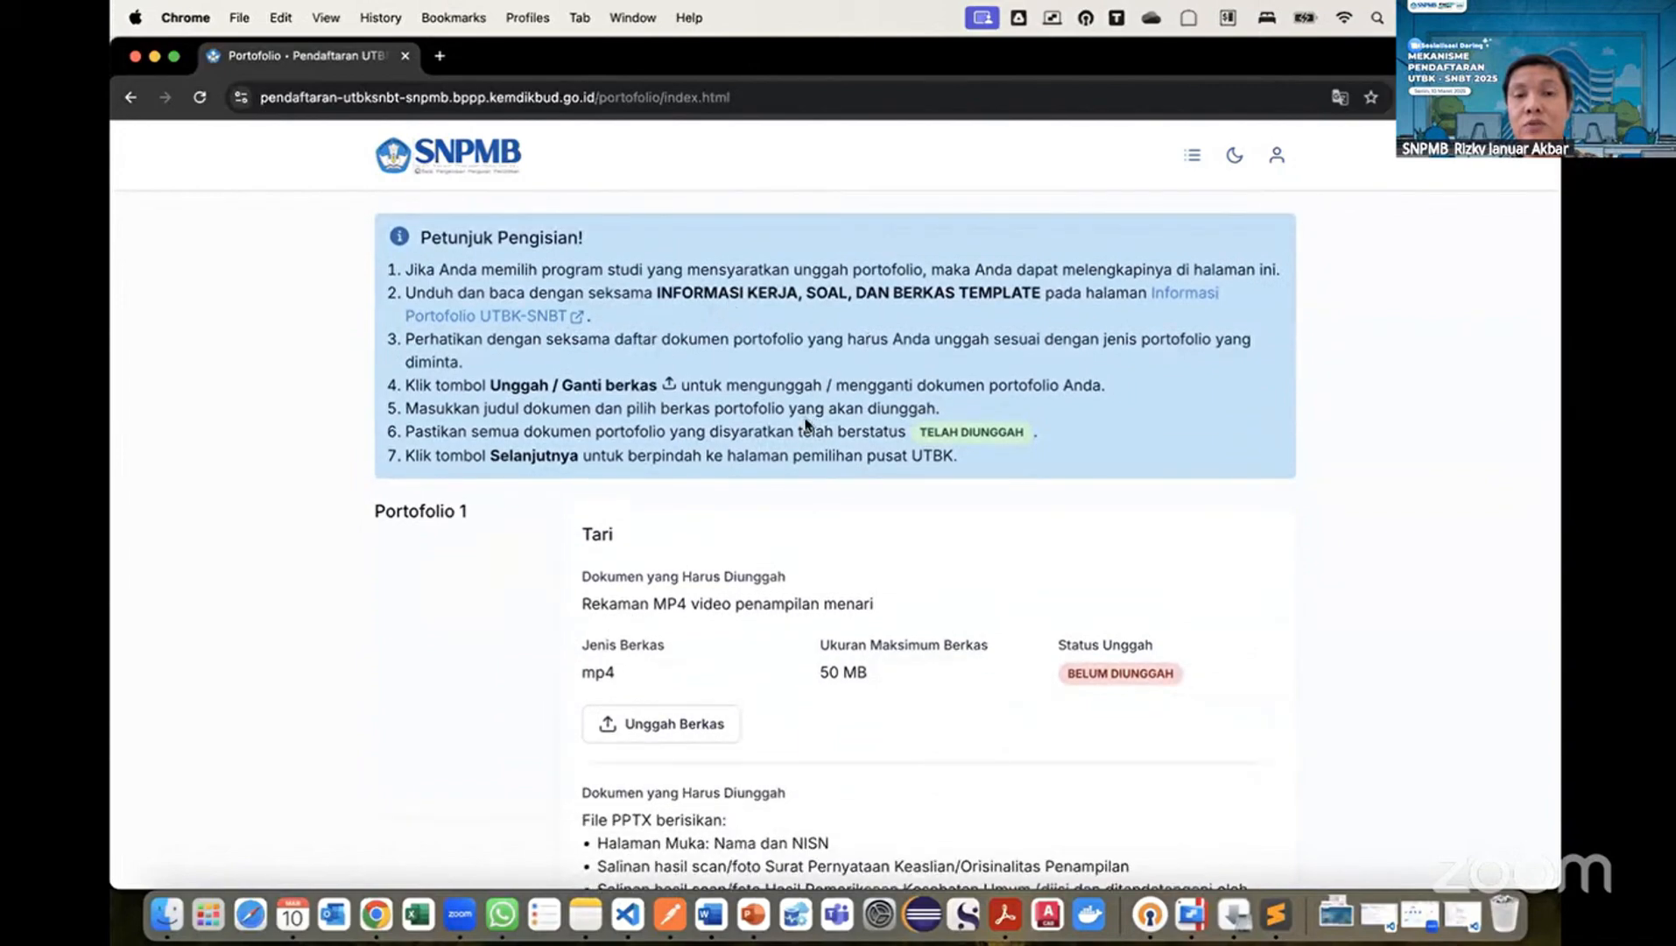
scroll(805, 423, down, 10)
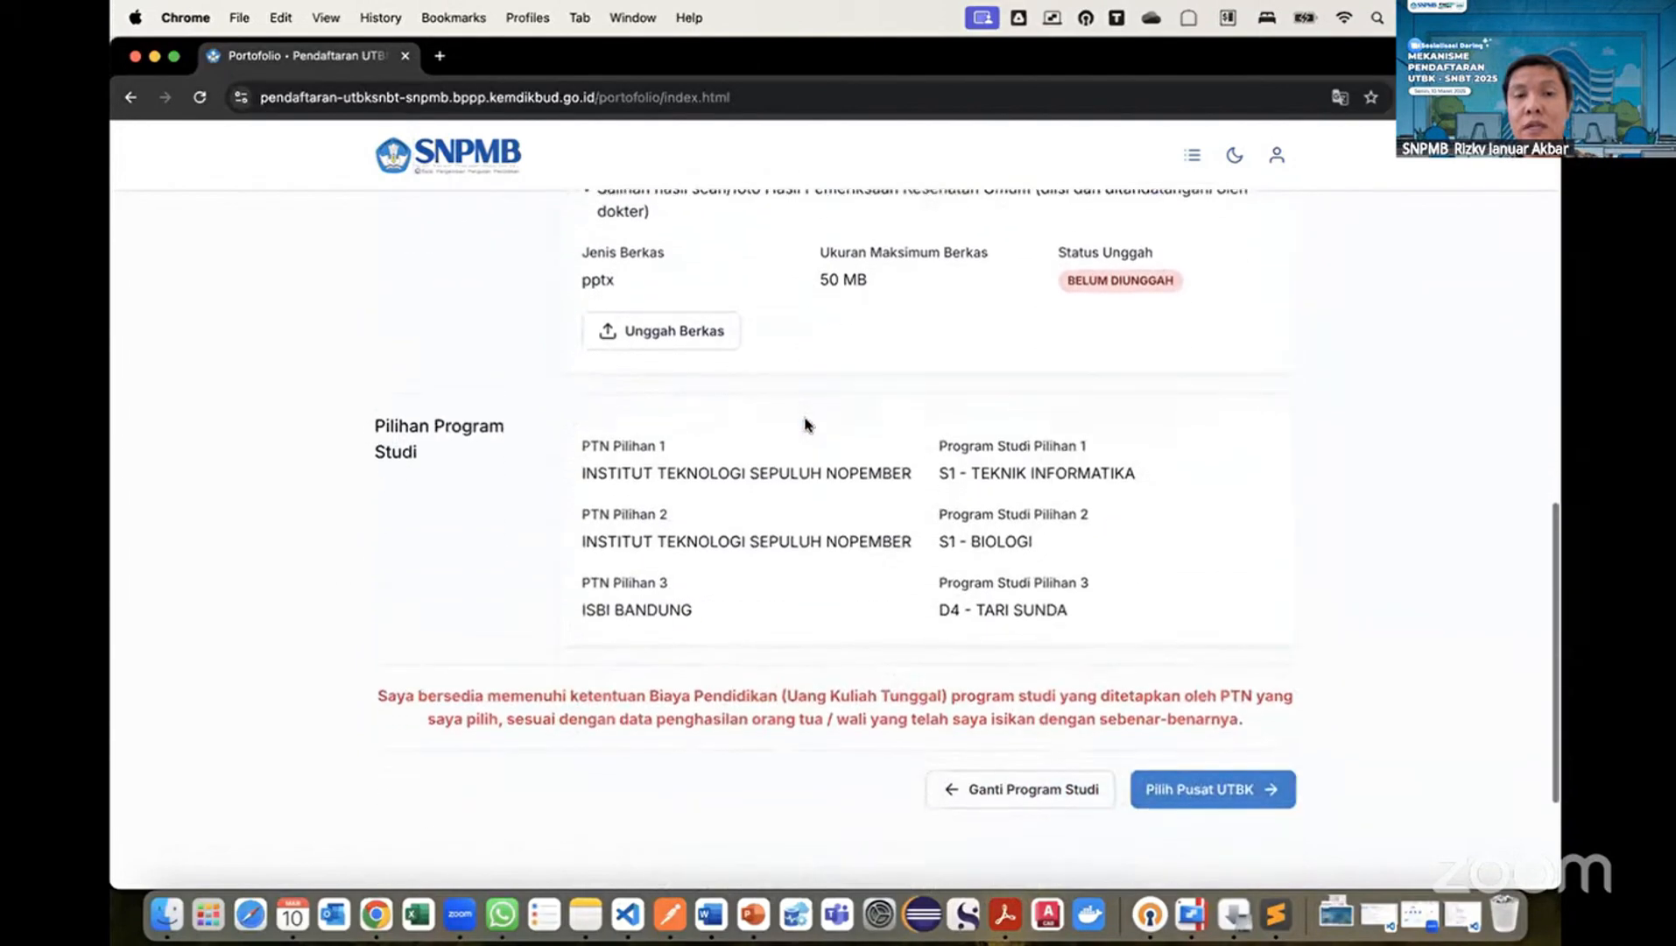
scroll(805, 425, up, 5)
scroll(806, 424, up, 5)
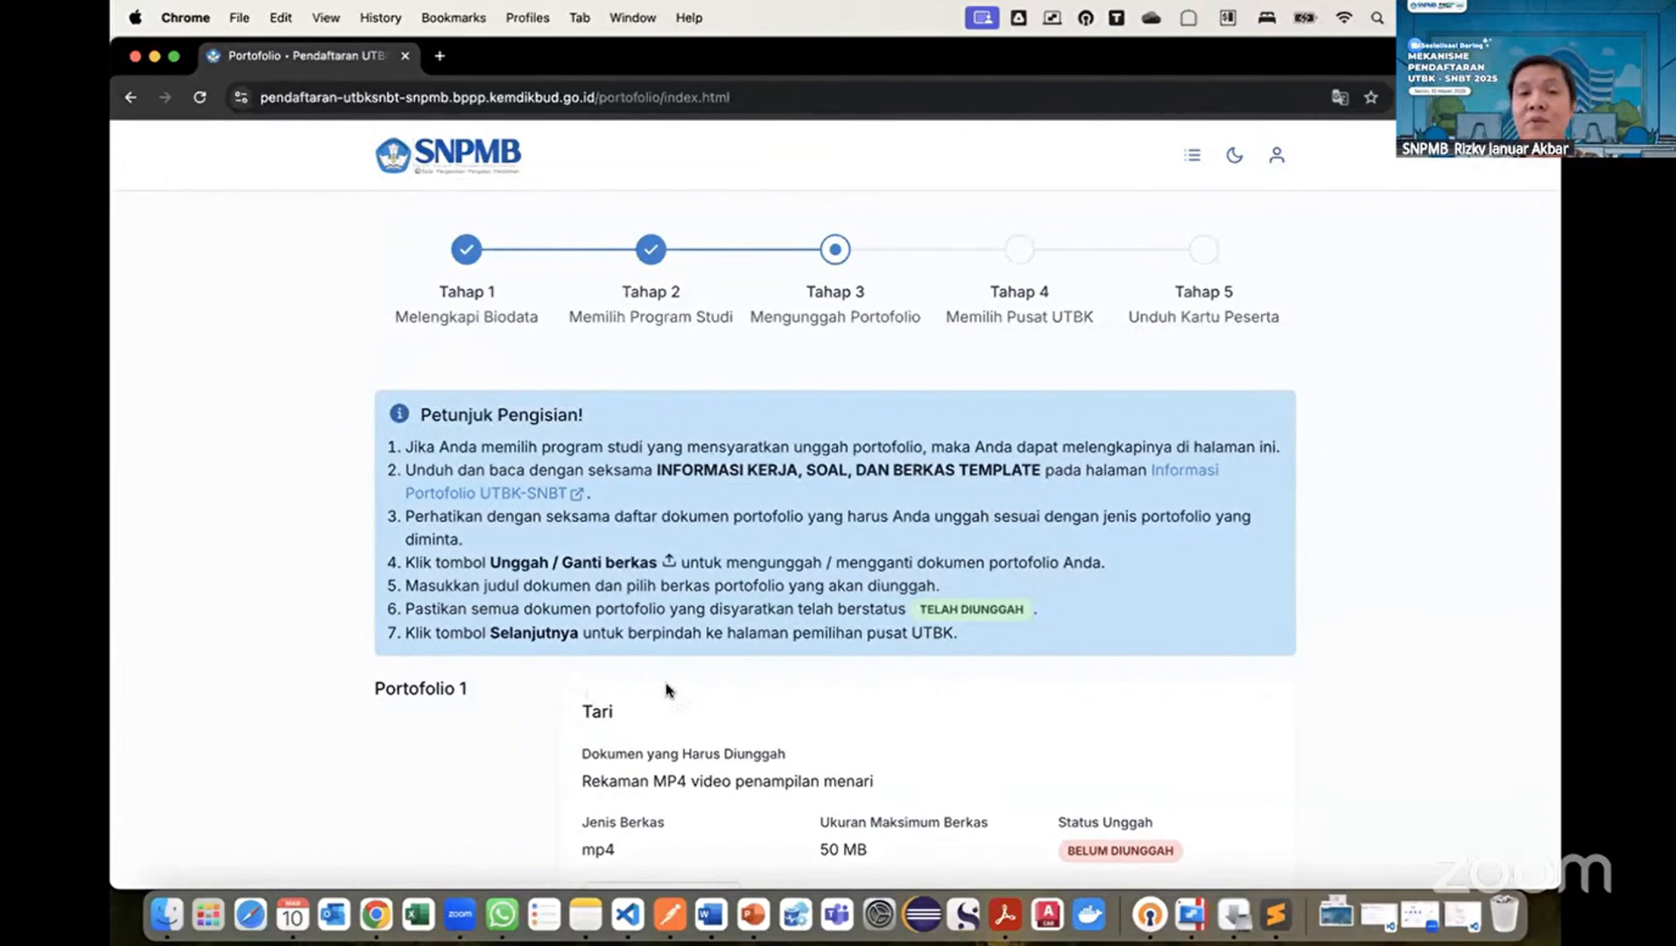
scroll(766, 603, down, 3)
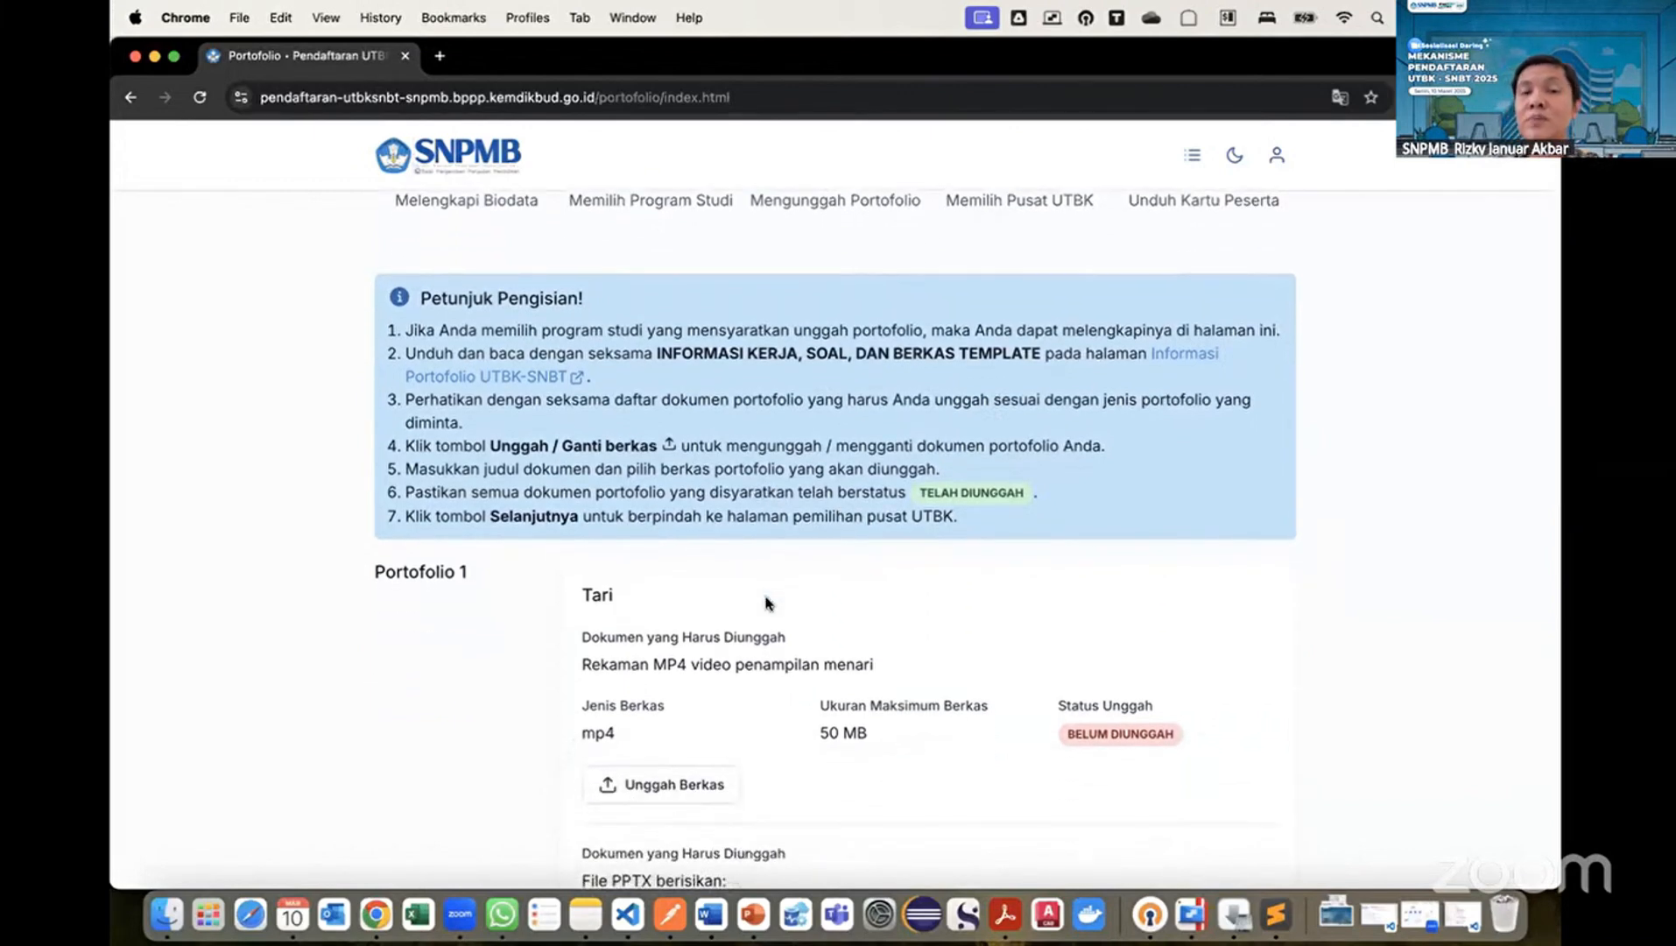
scroll(779, 628, down, 4)
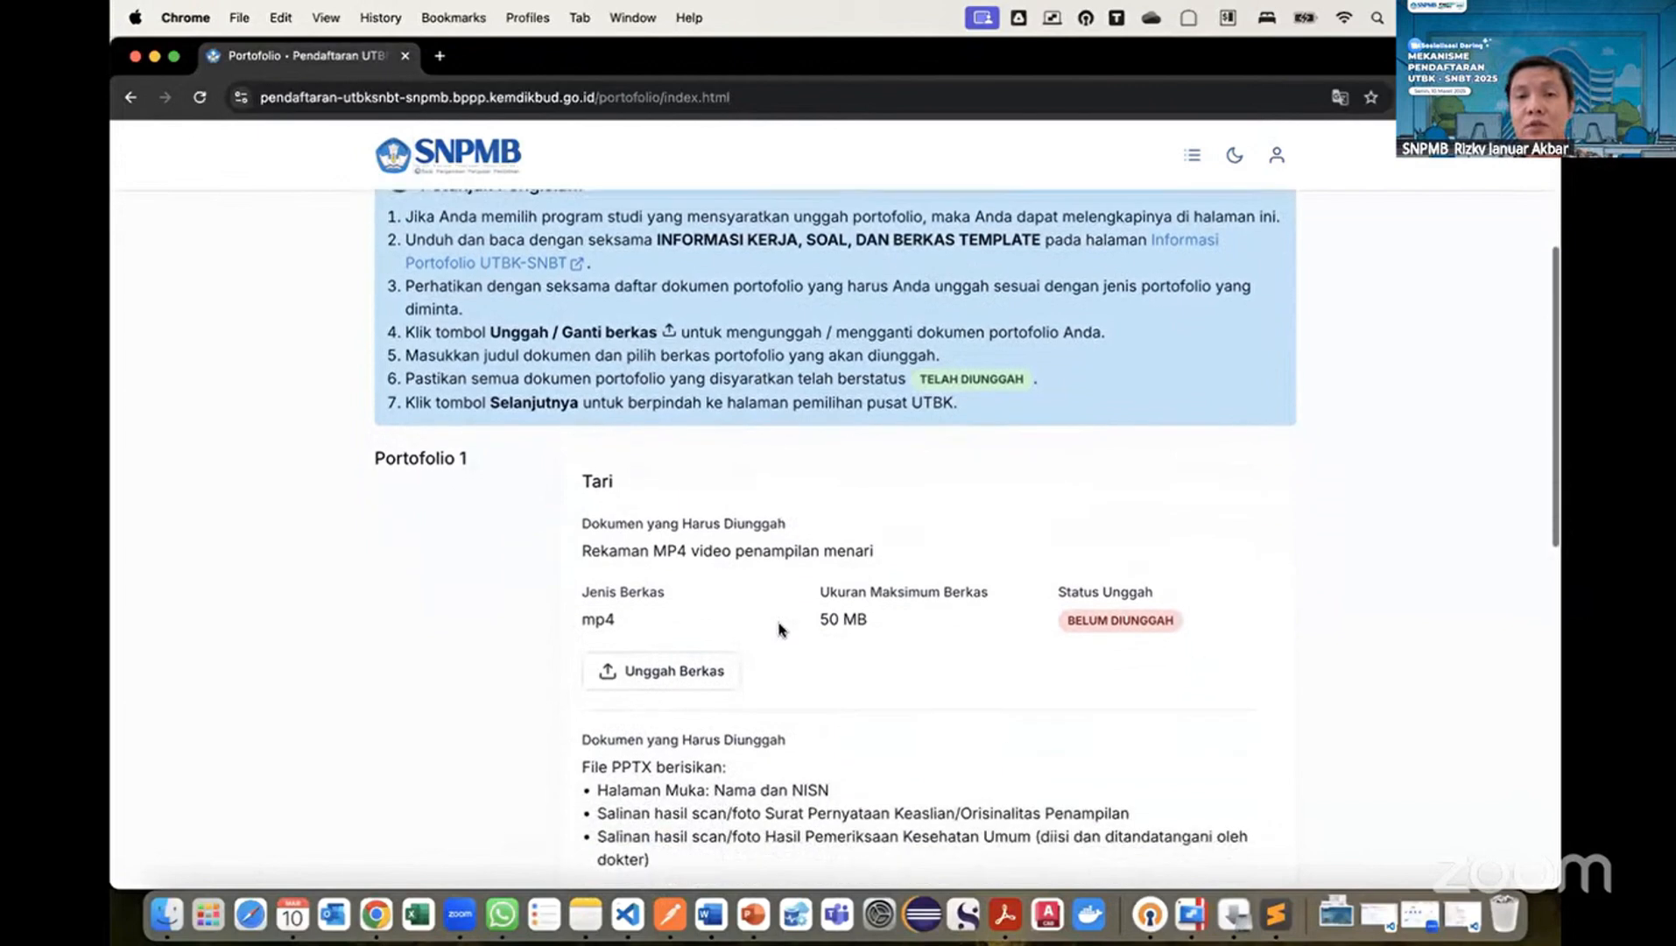
Upload file_example_MP4_480_1_5MG.mp4 as the Tari performance recording with the title "video penampilan menari".
scroll(779, 628, down, 2)
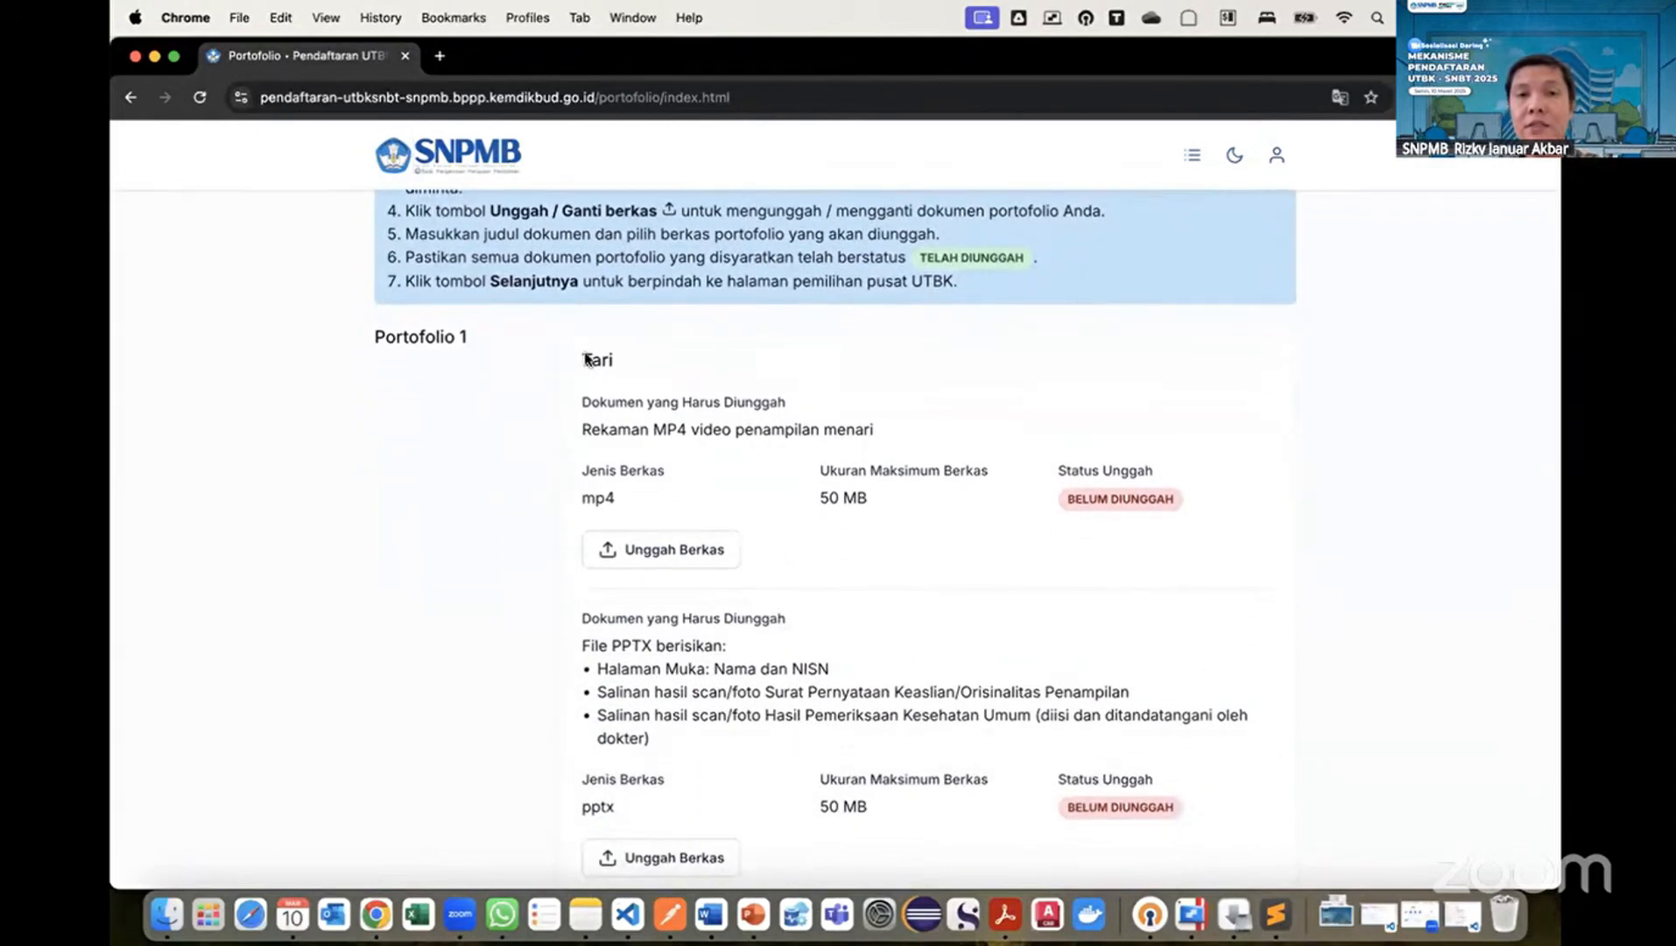
scroll(653, 371, down, 2)
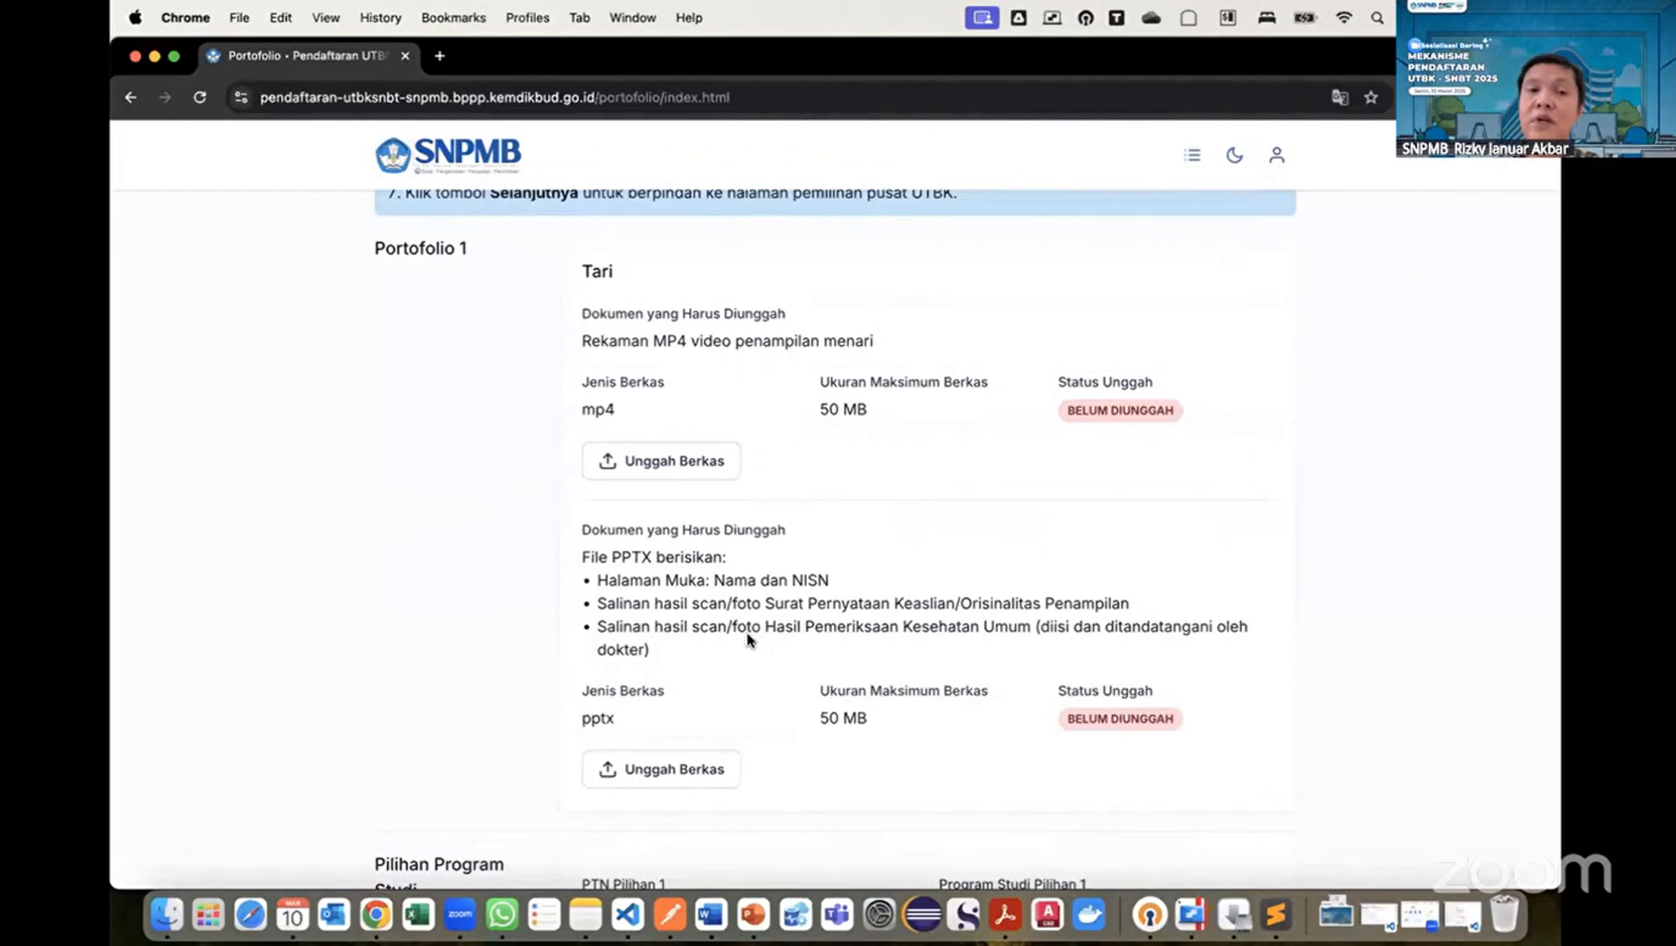
scroll(810, 537, up, 2)
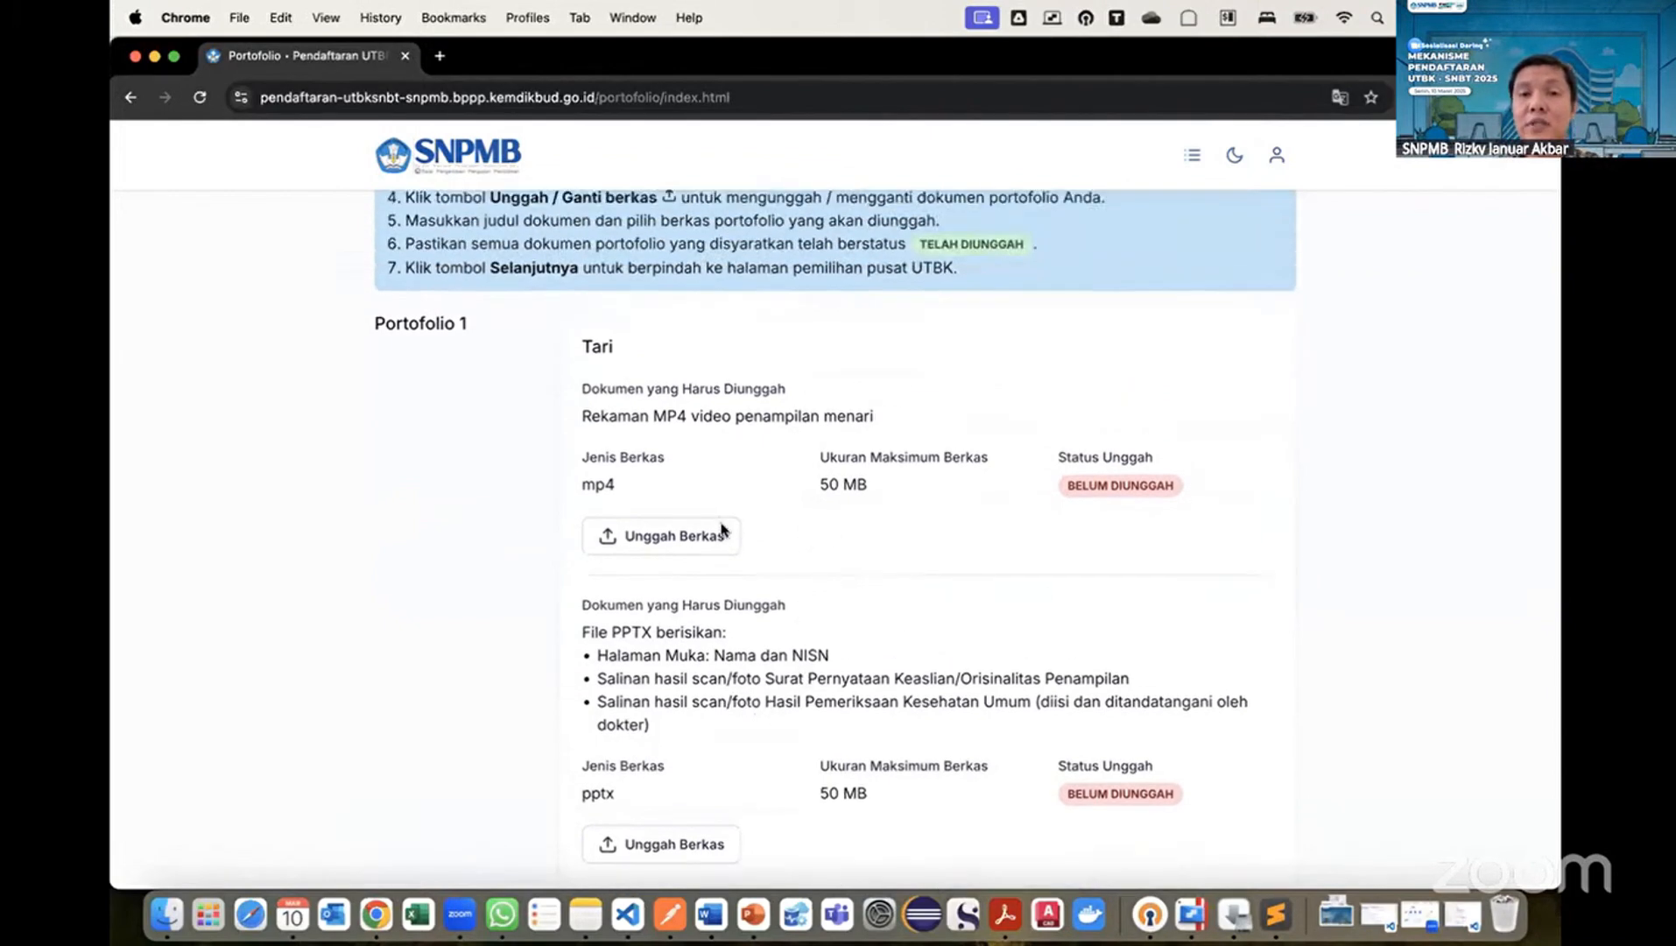
click(680, 537)
click(721, 497)
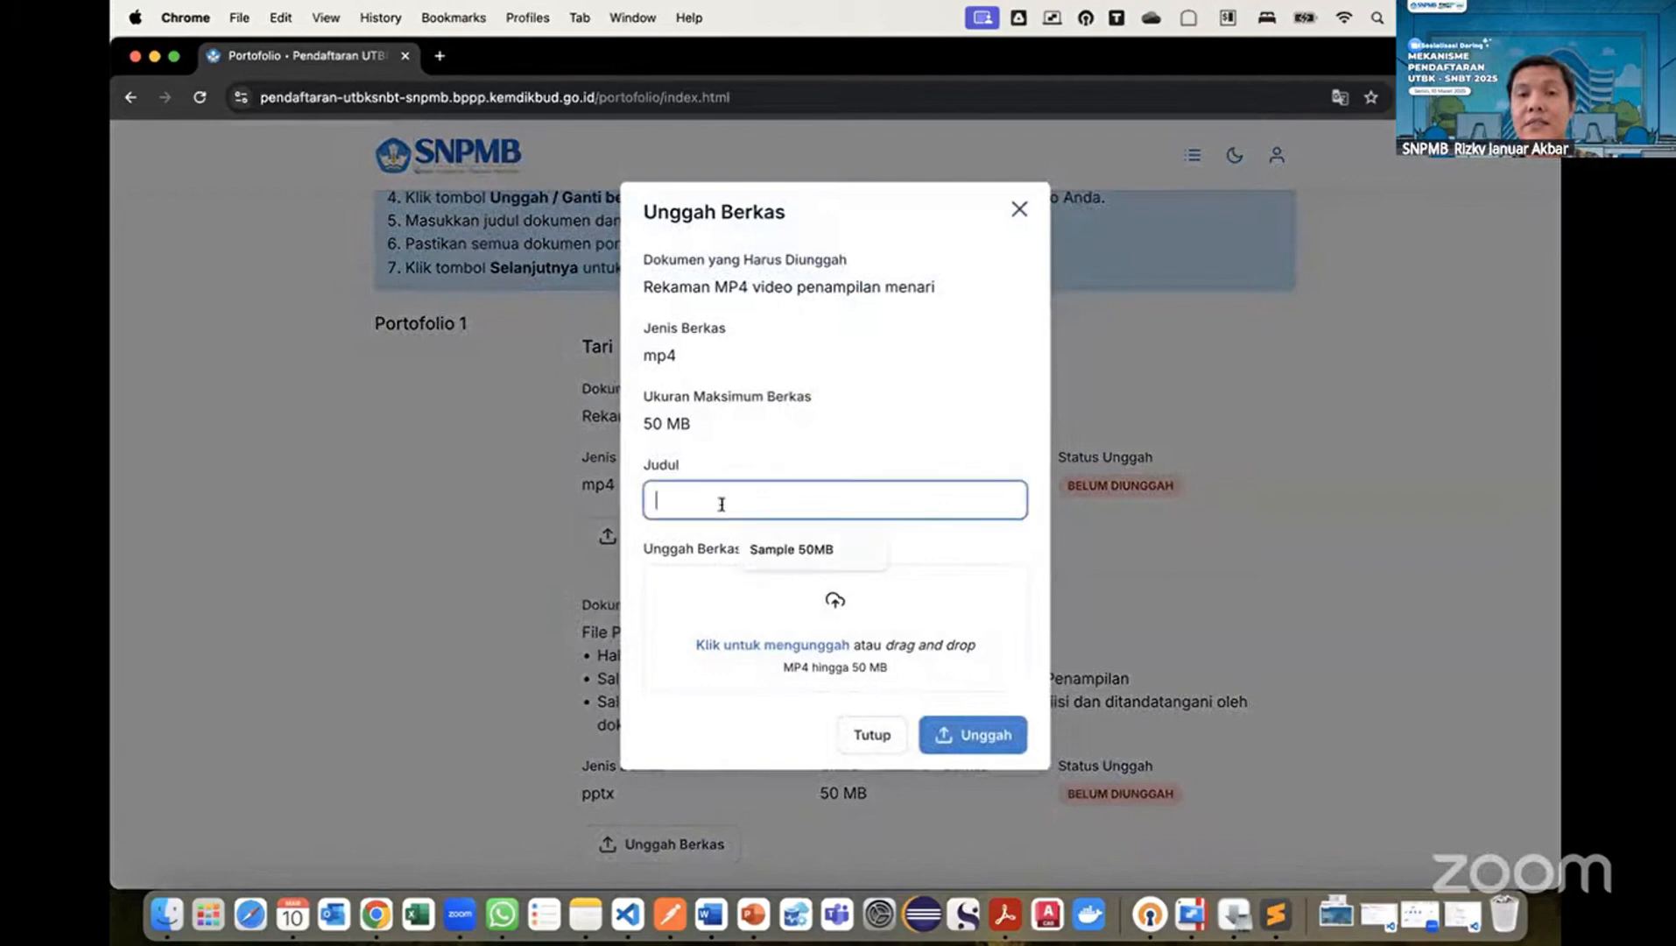
drag(935, 289, 749, 289)
key(super+c)
click(691, 500)
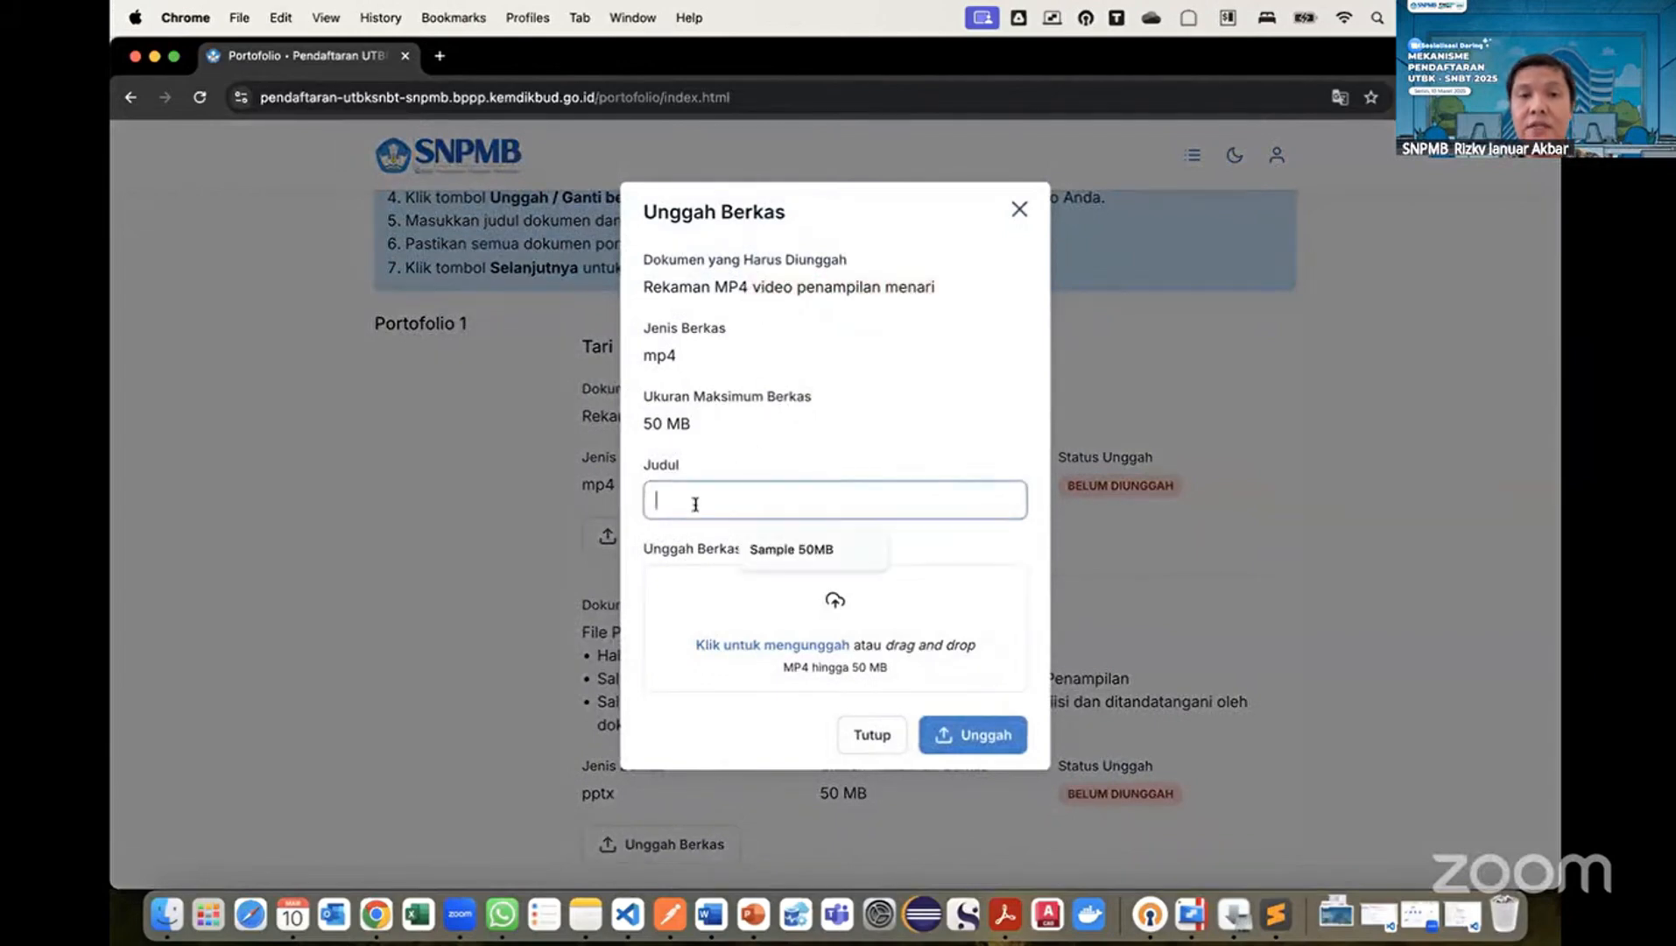
key(super+v)
click(806, 649)
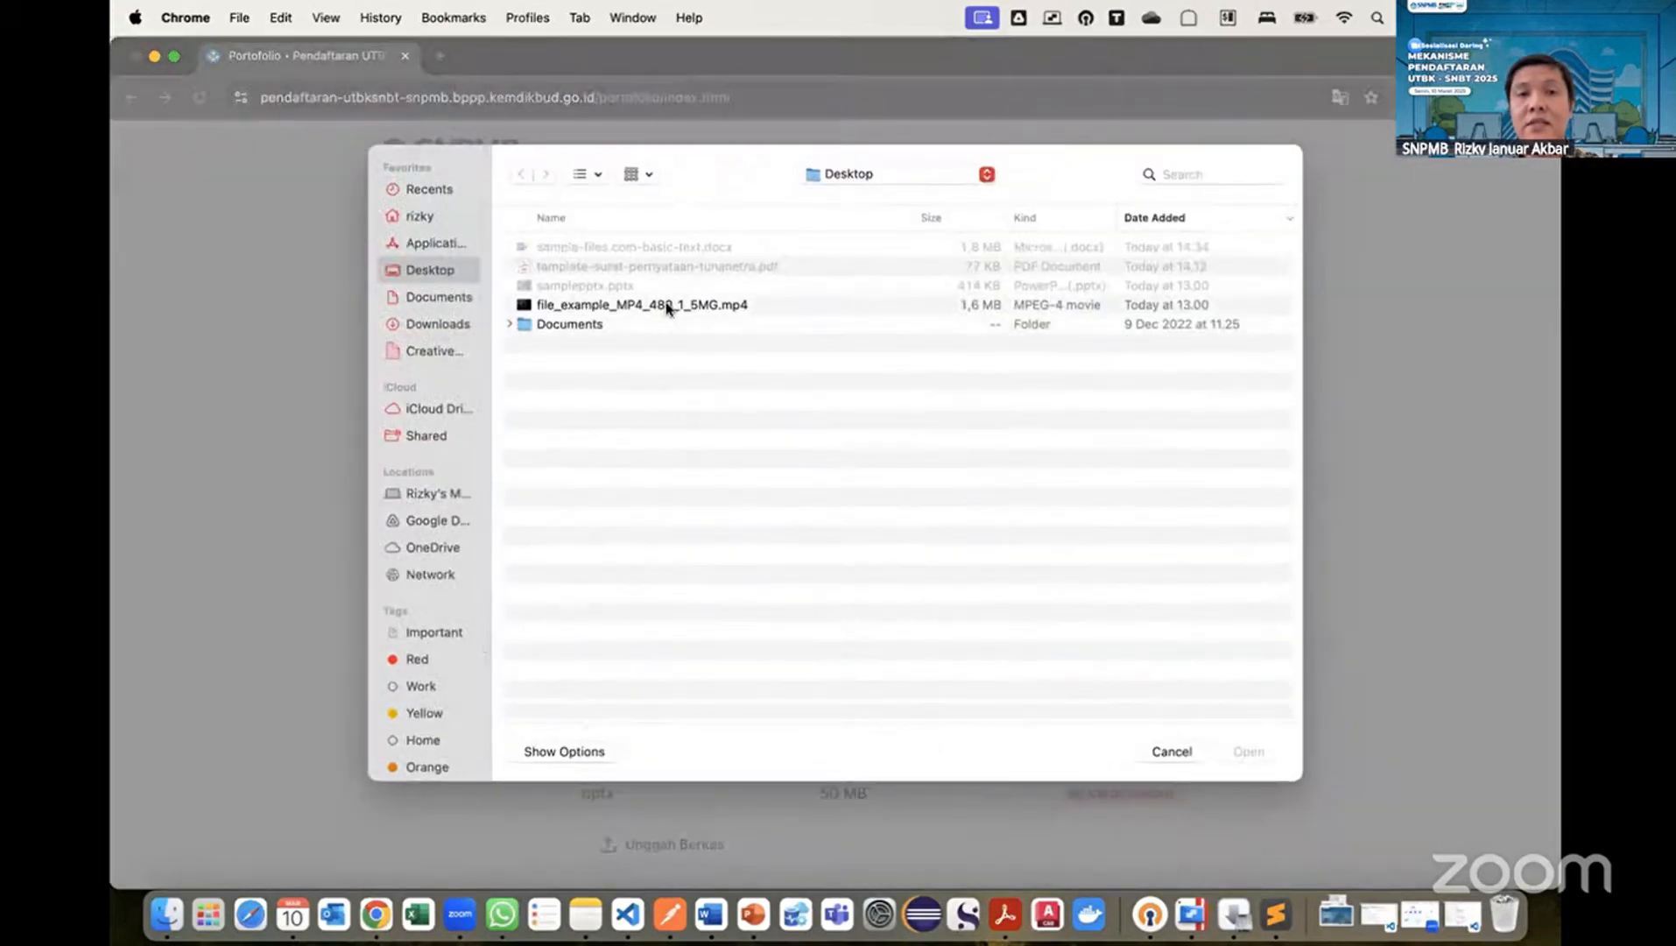
double_click(667, 306)
click(970, 753)
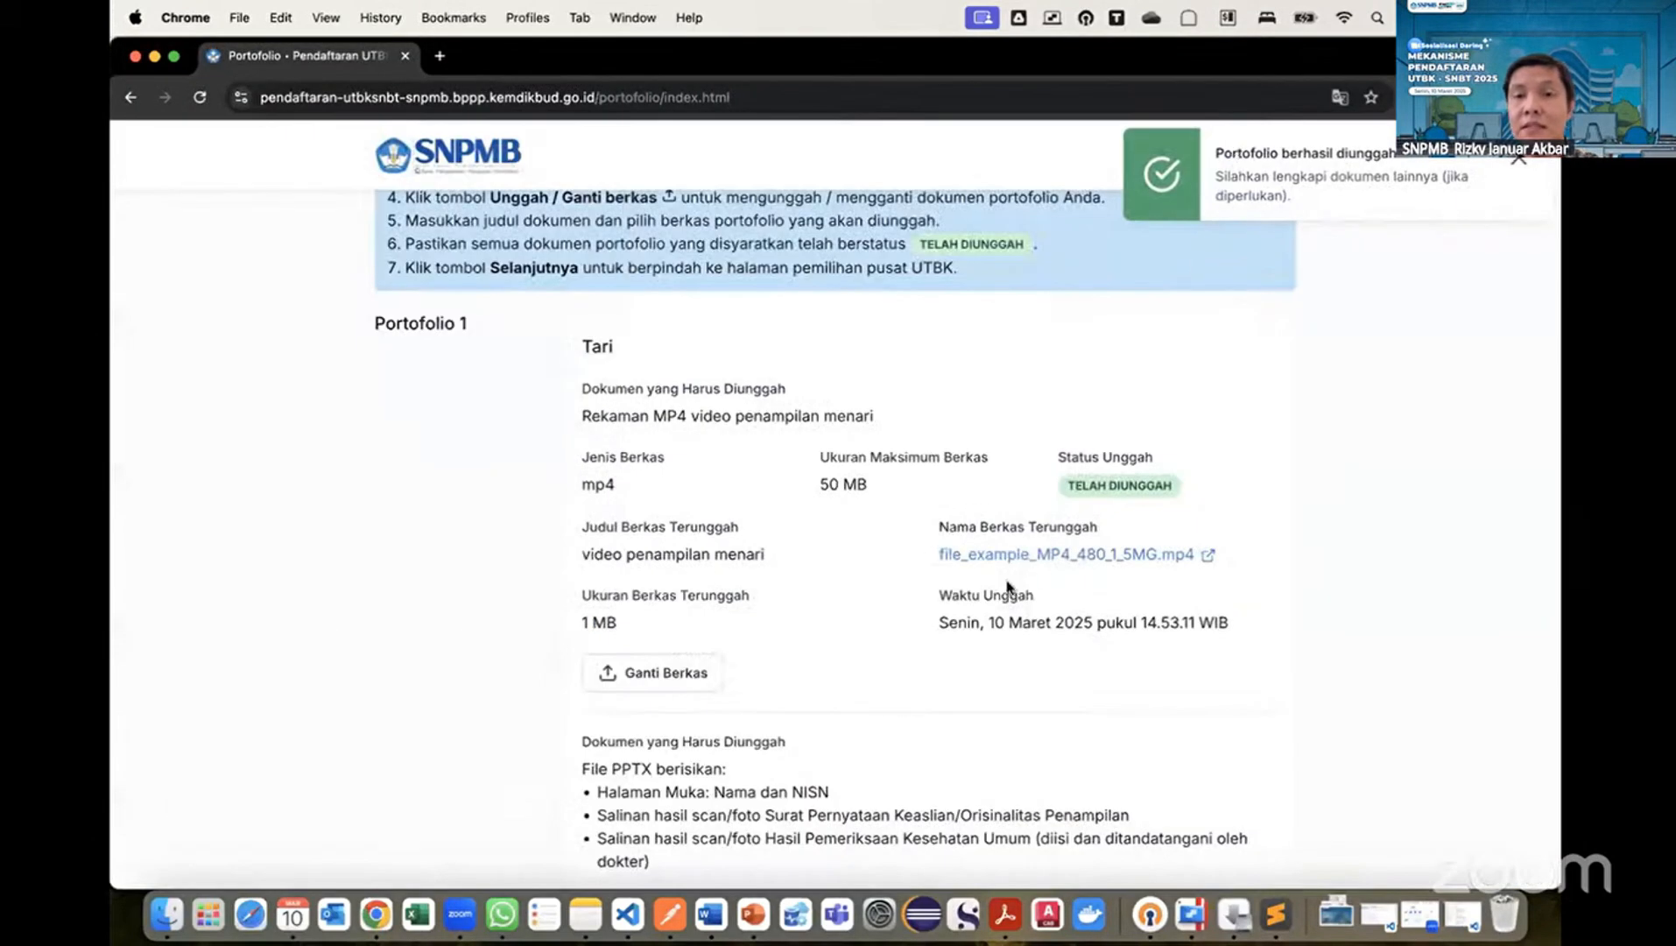
Upload samplepptx.pptx as the required Tari PPTX document with the title "PPT Tari".
scroll(1008, 587, down, 2)
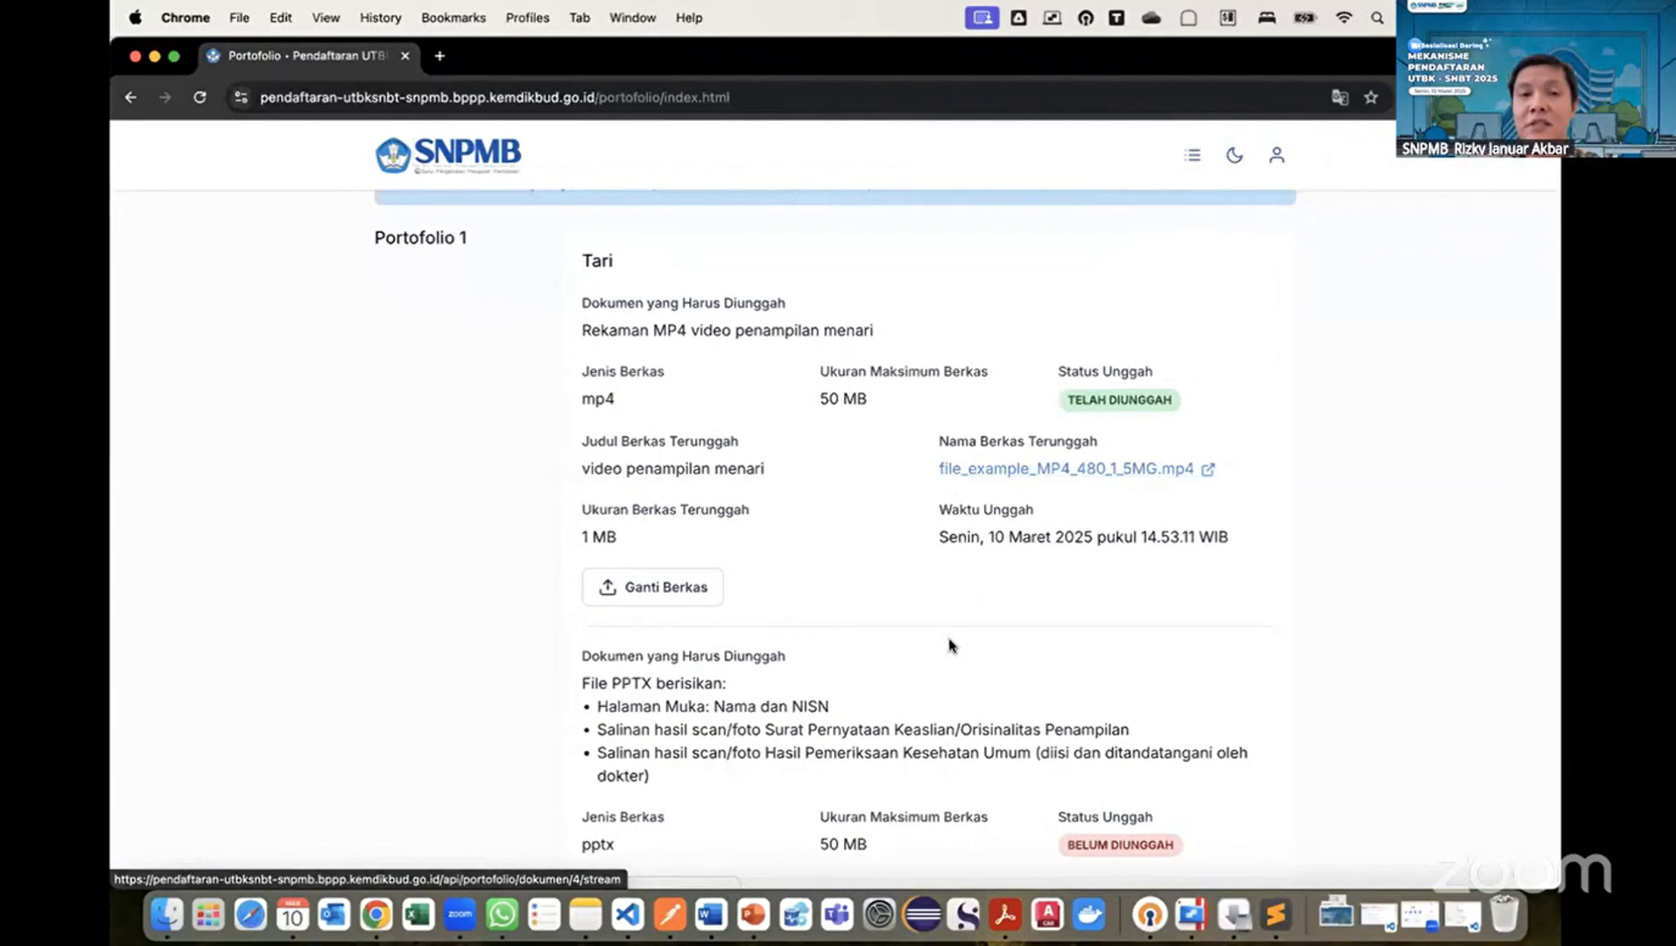
scroll(876, 648, down, 3)
click(607, 691)
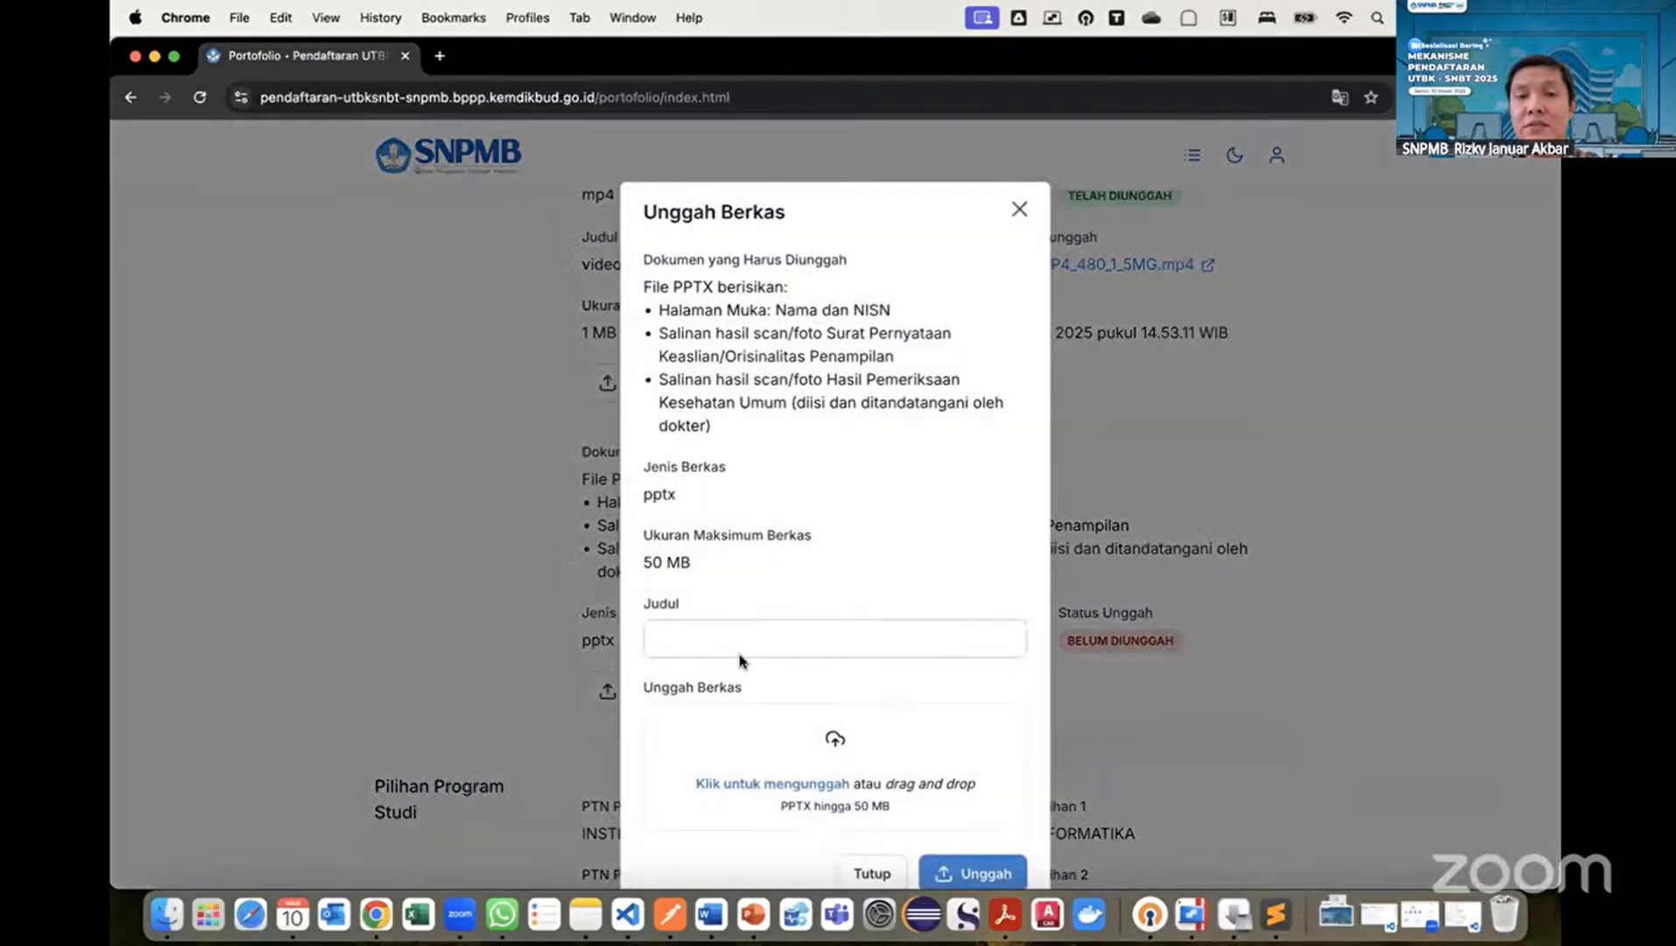
click(758, 626)
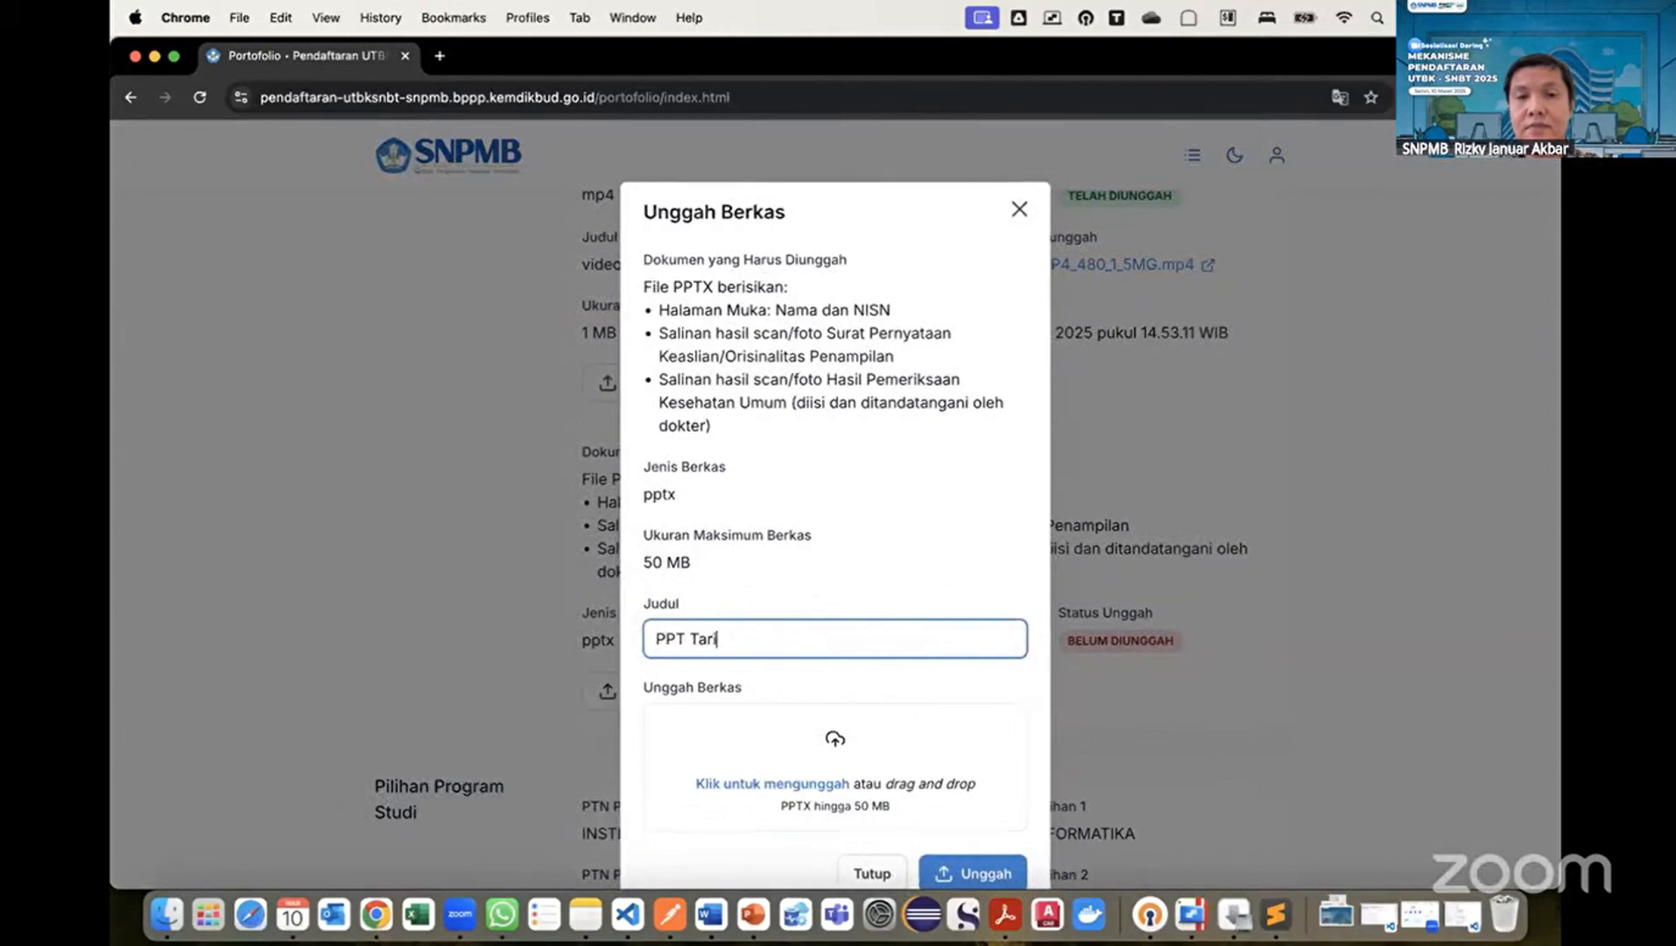
scroll(717, 638, down, 2)
click(741, 701)
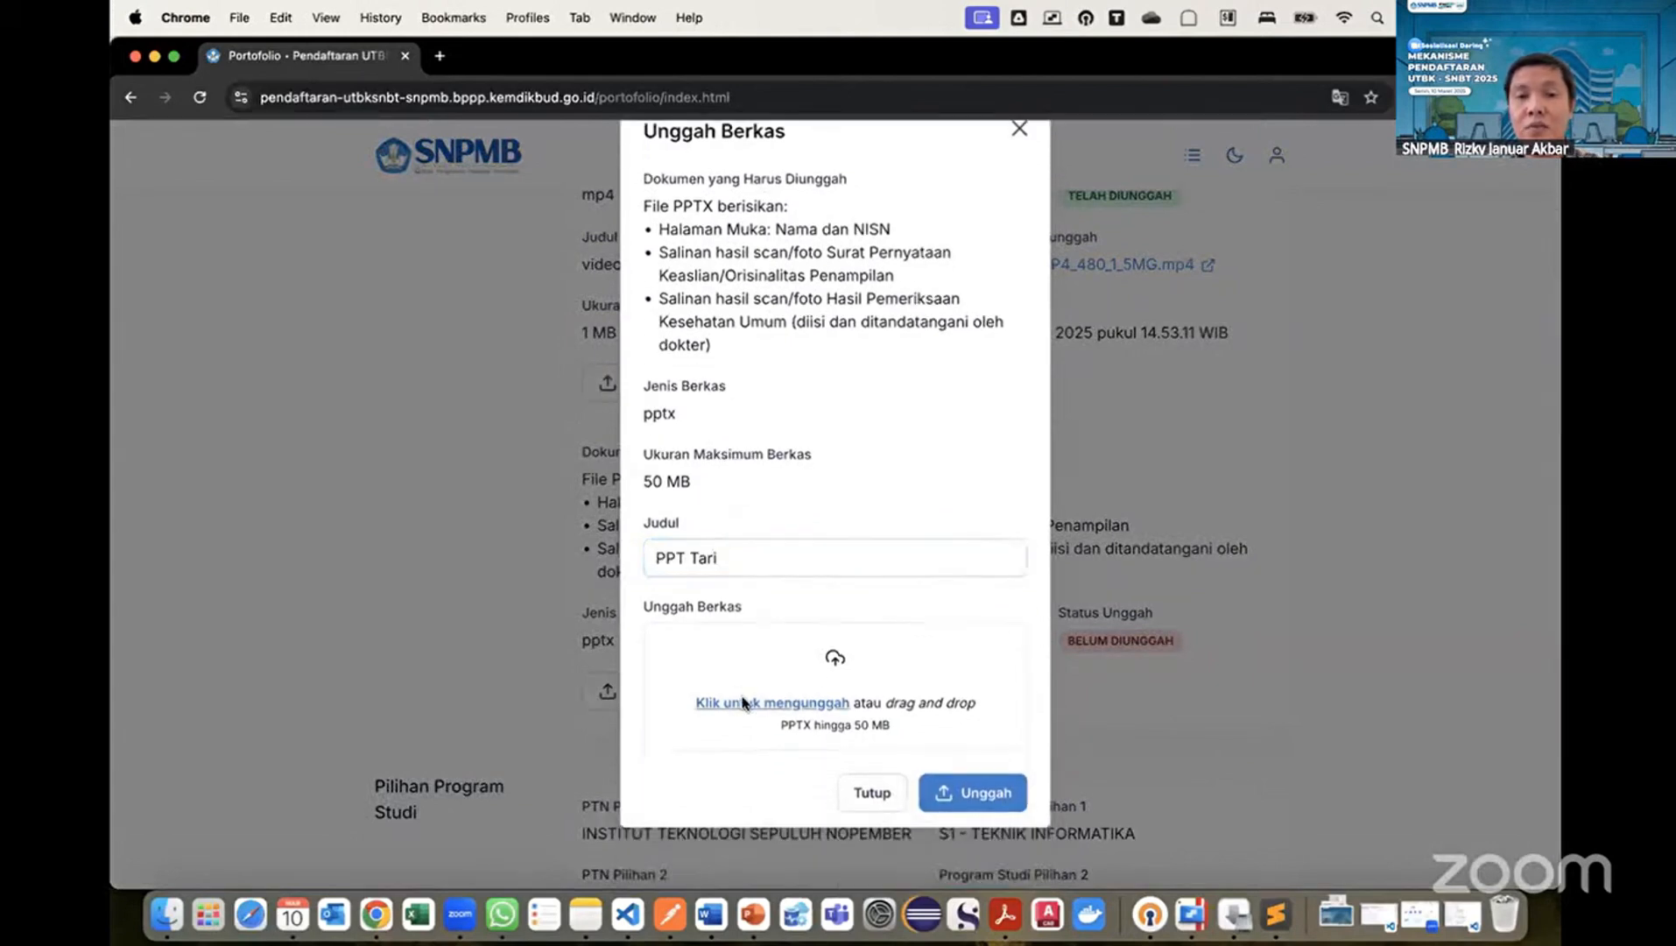
double_click(580, 287)
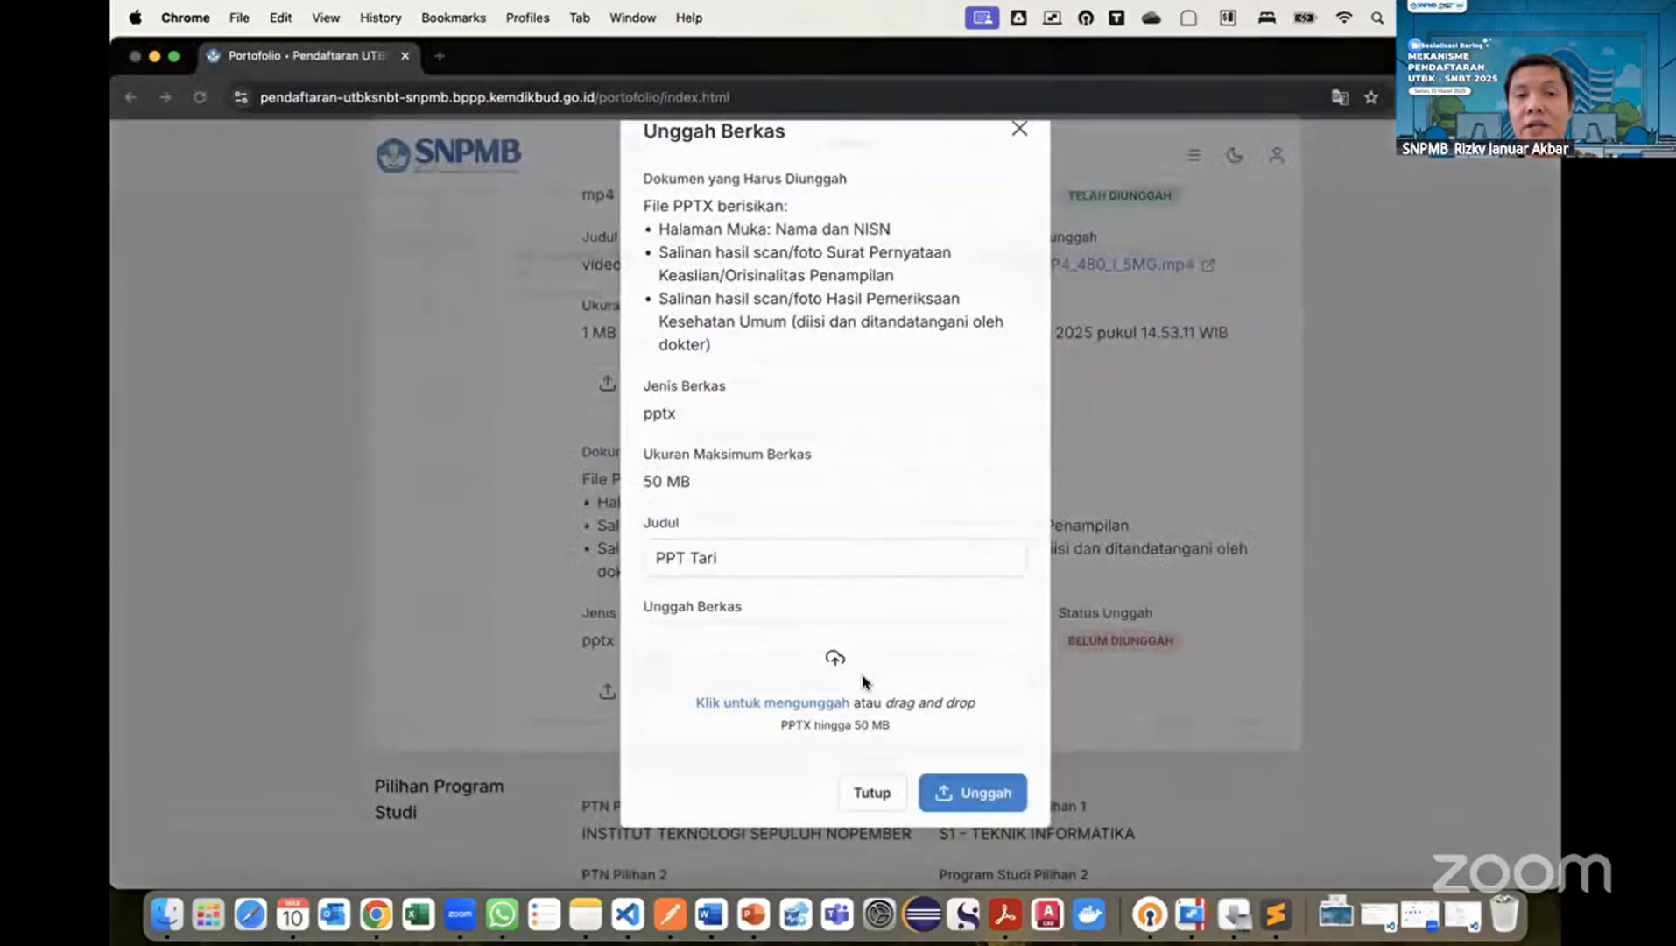
click(987, 821)
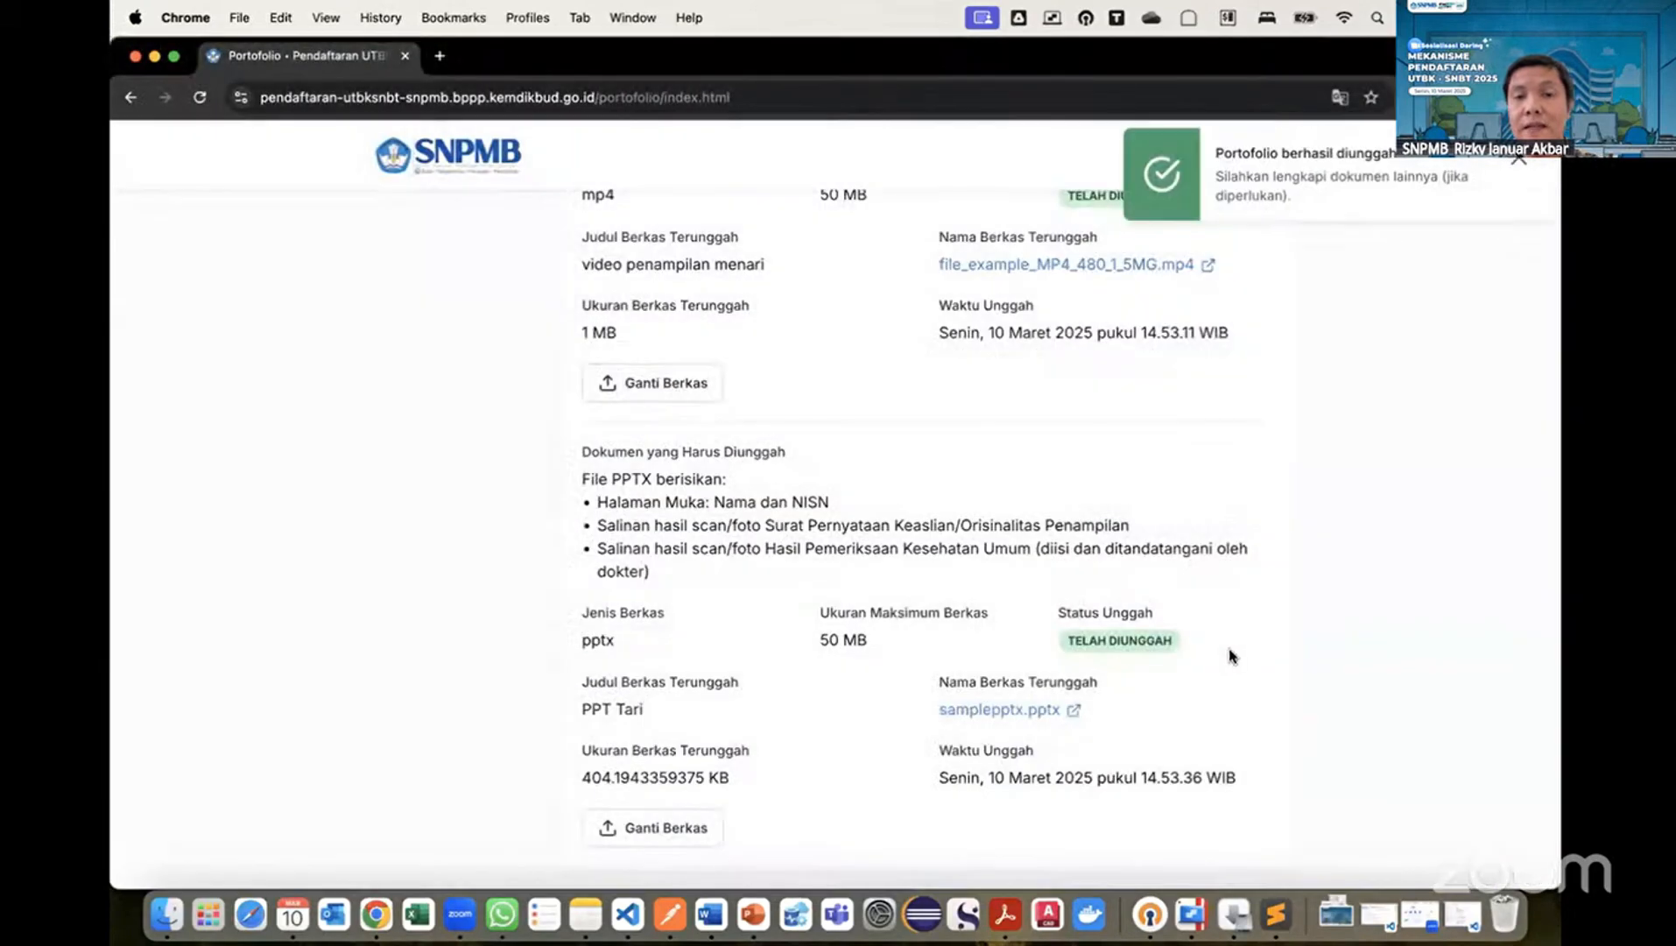
Review the uploaded portfolio documents and chosen programs, and continue to the Pusat UTBK selection stage.
scroll(1231, 654, down, 2)
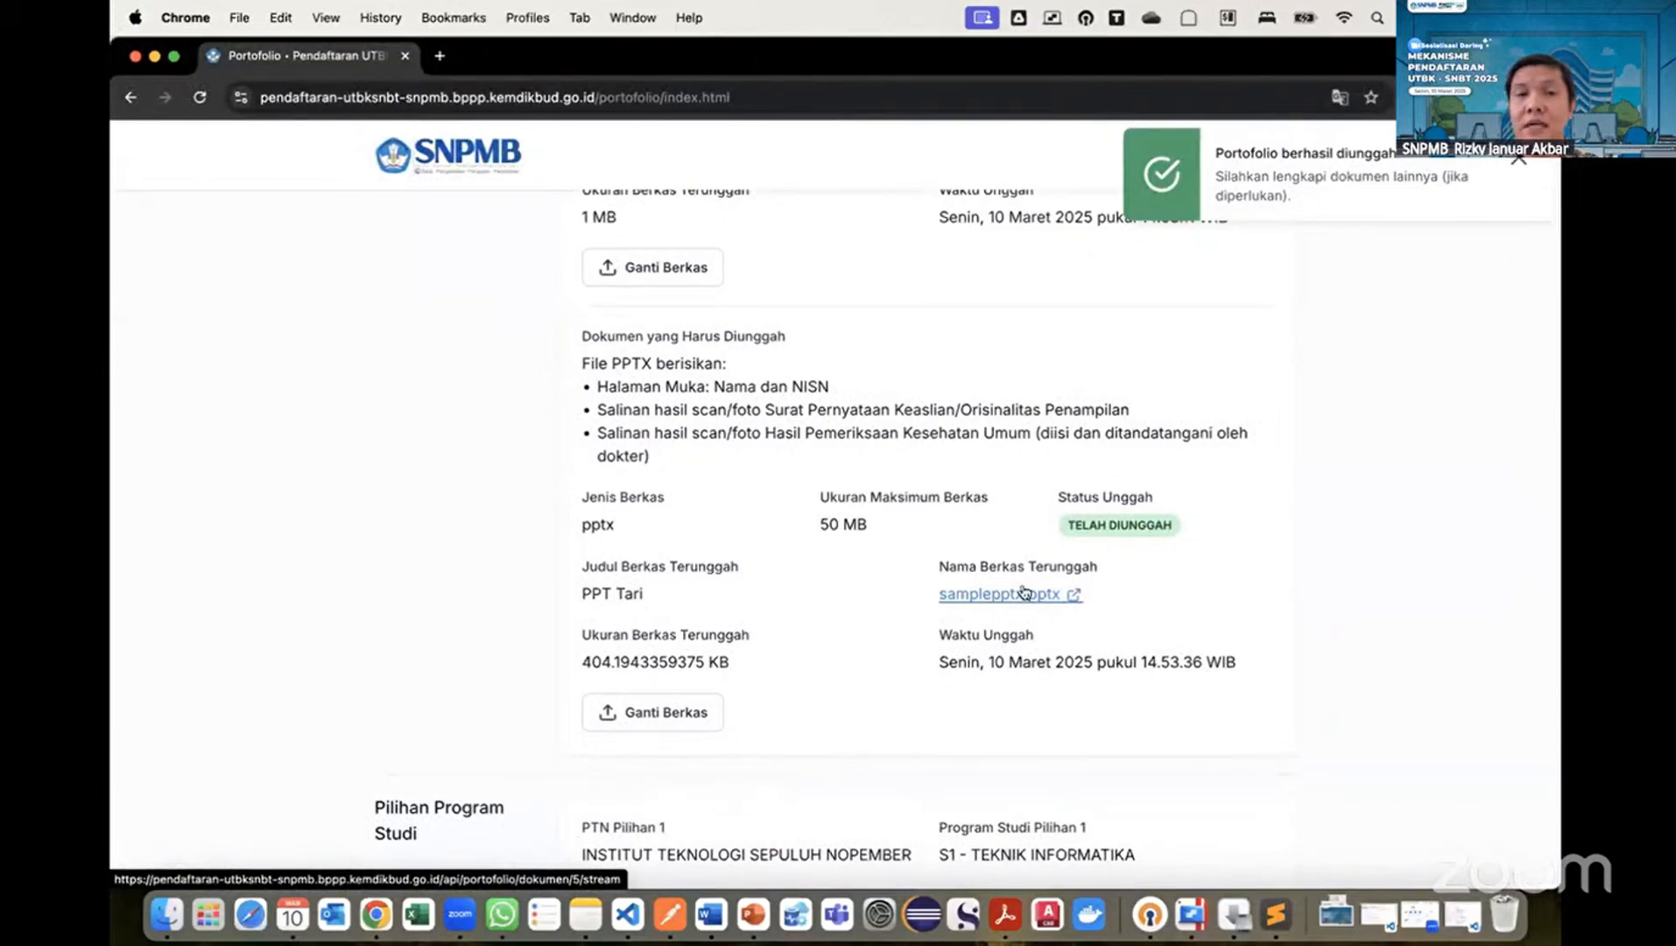
scroll(1021, 588, up, 3)
scroll(1021, 588, down, 8)
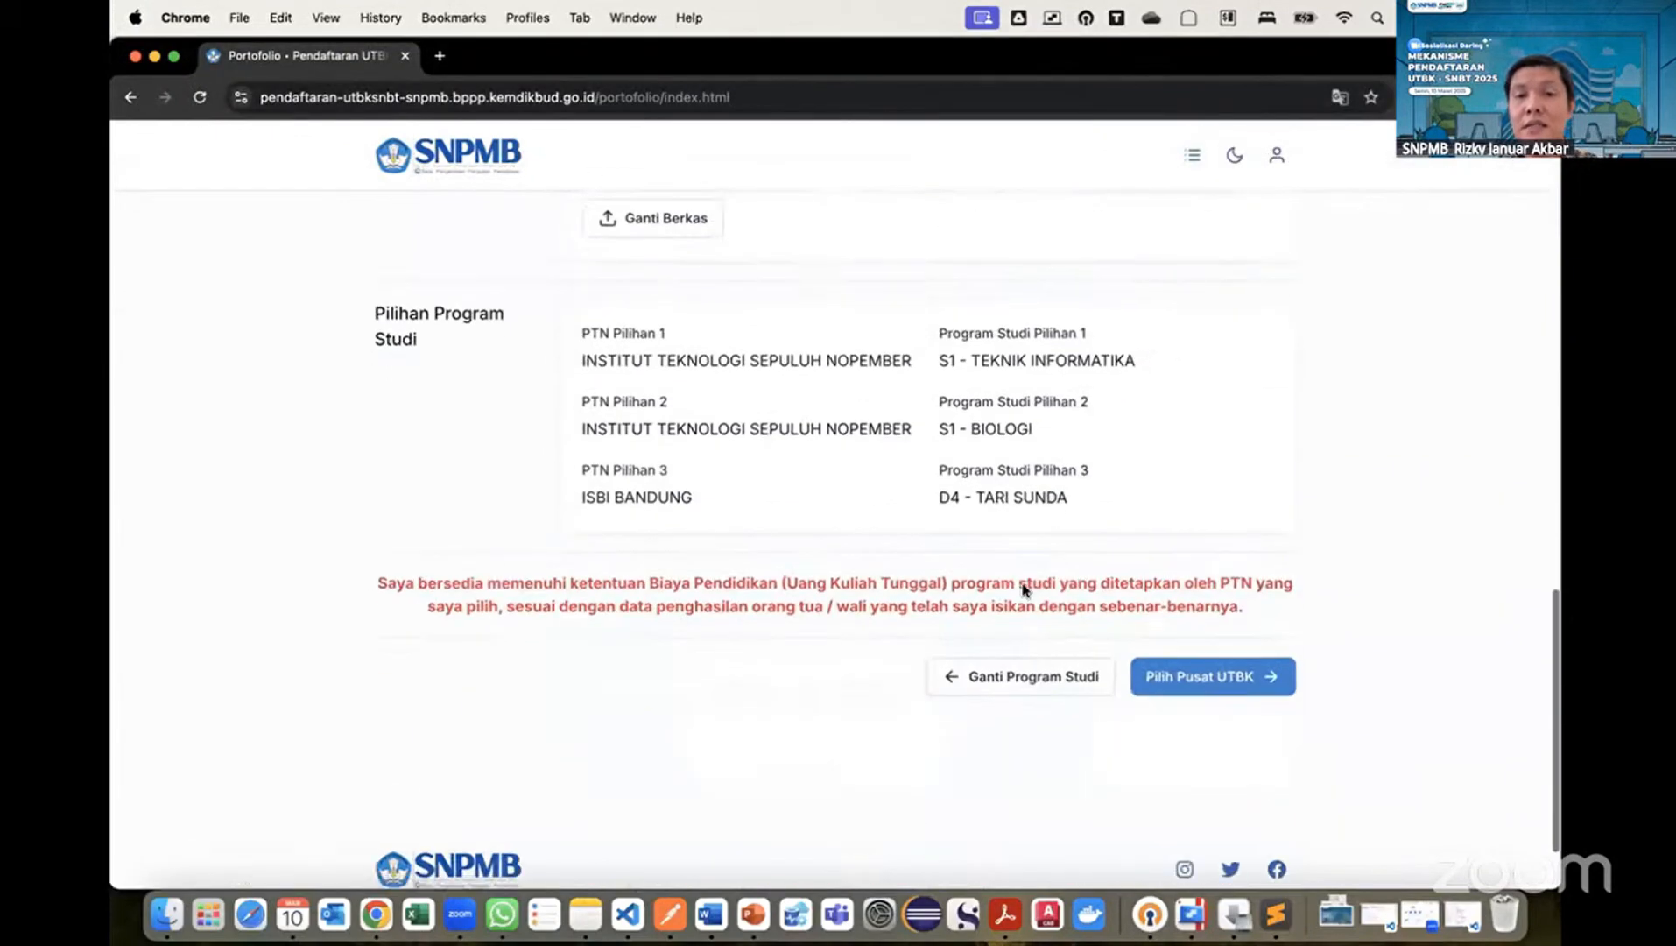
scroll(1000, 489, up, 15)
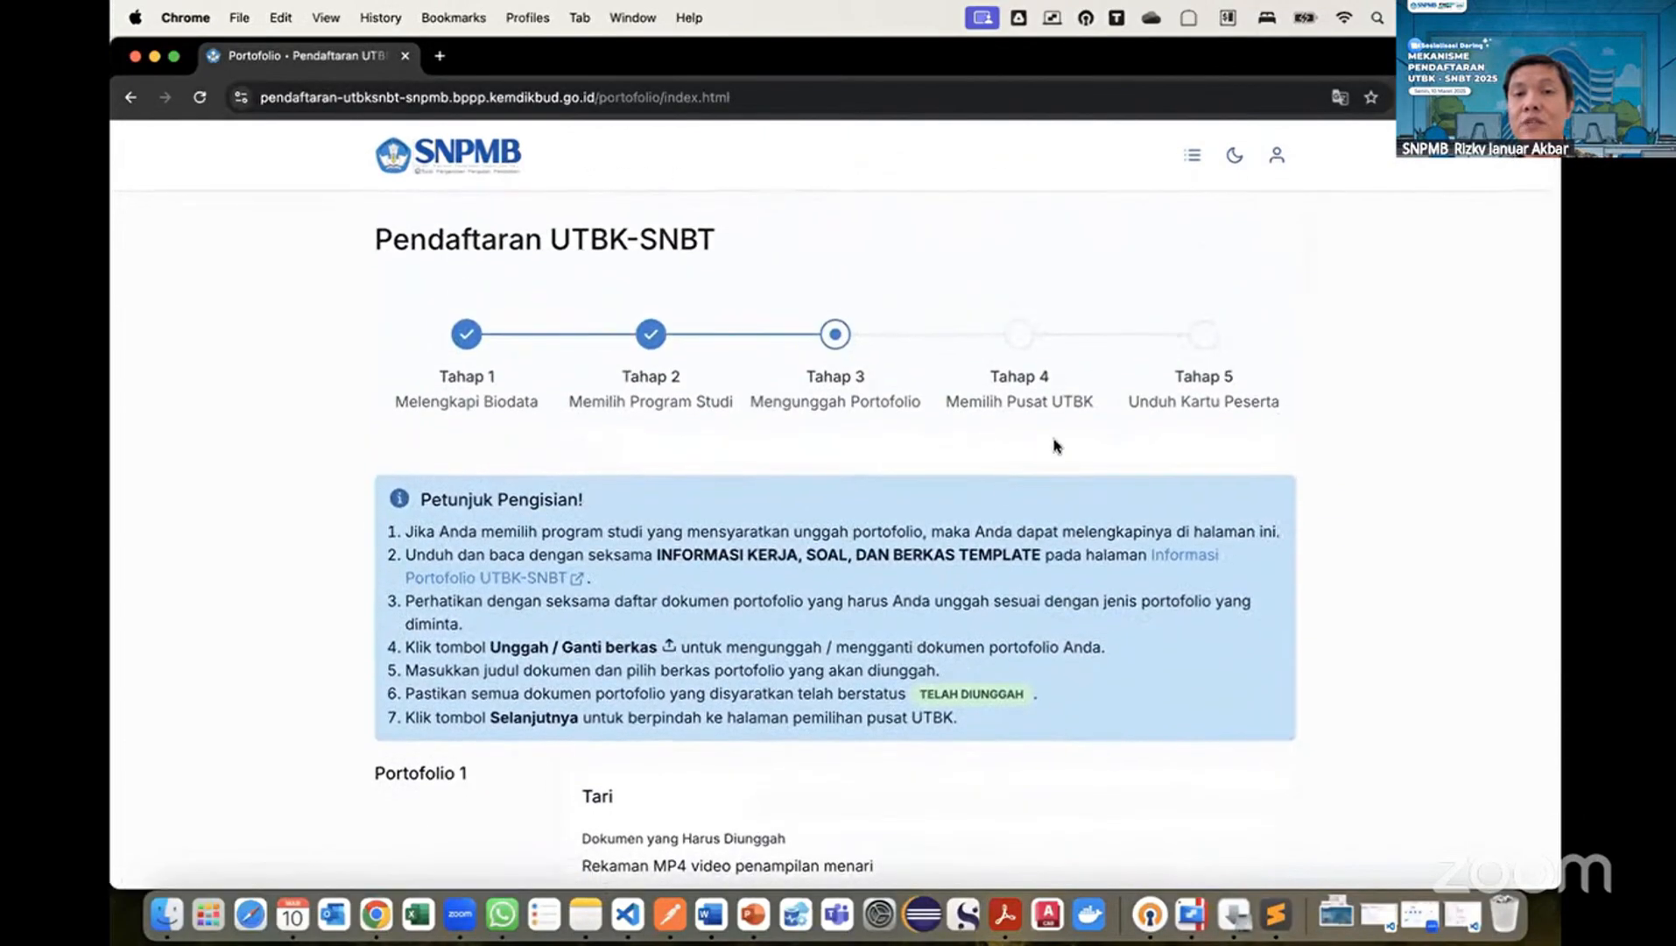
scroll(1036, 514, down, 15)
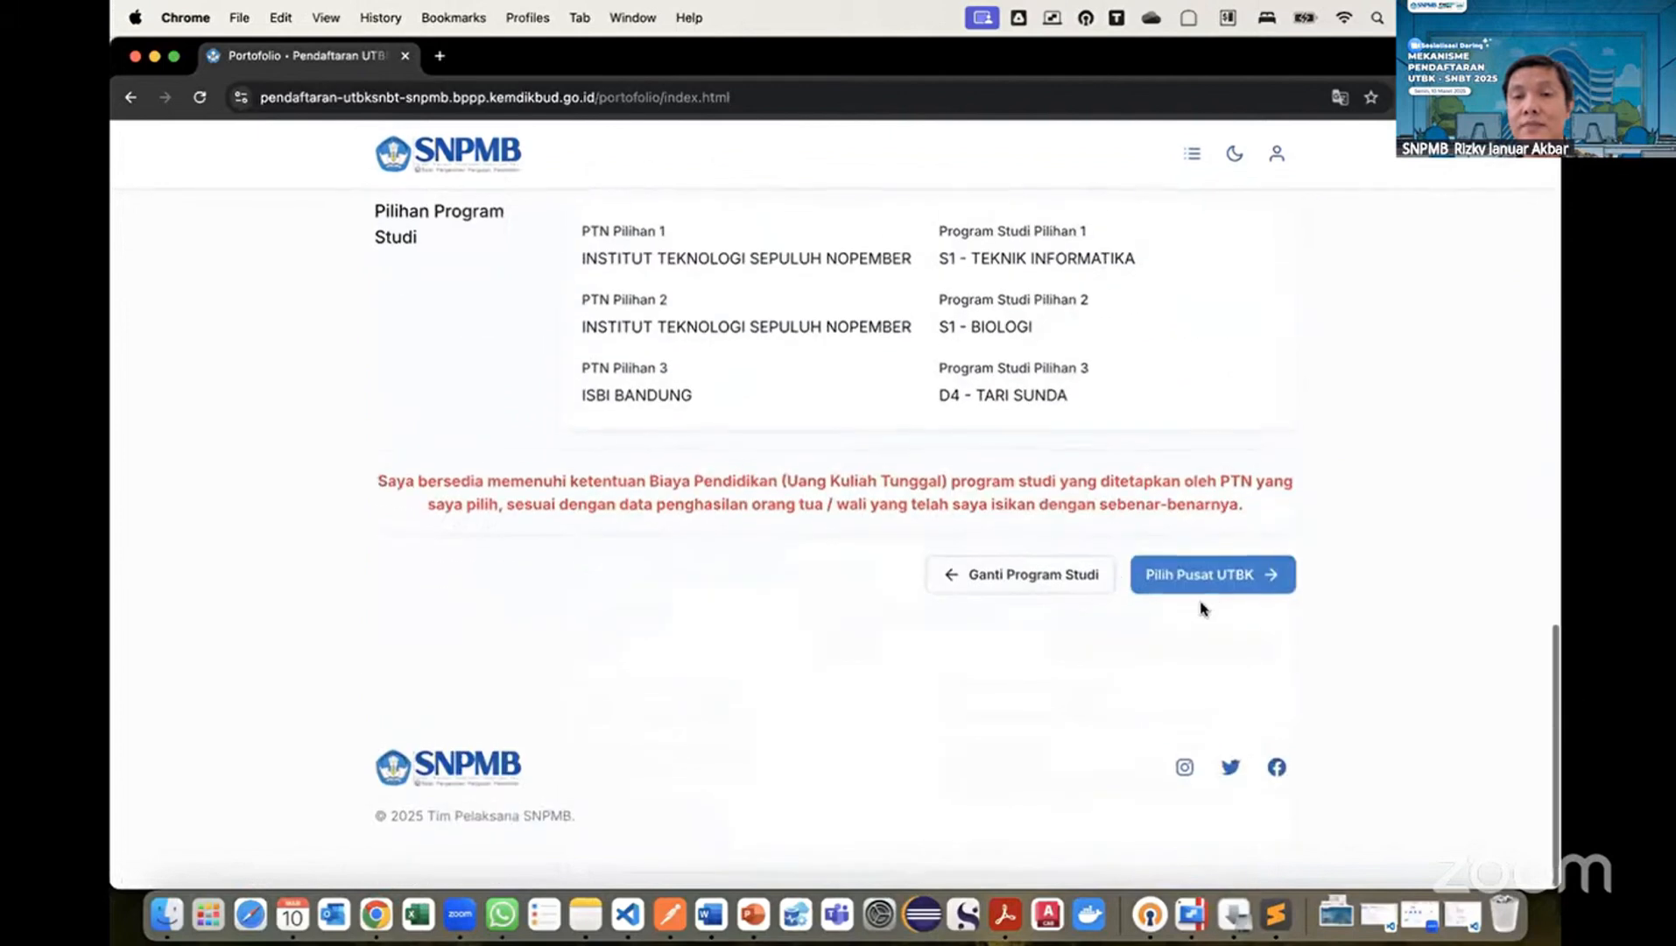
click(1152, 582)
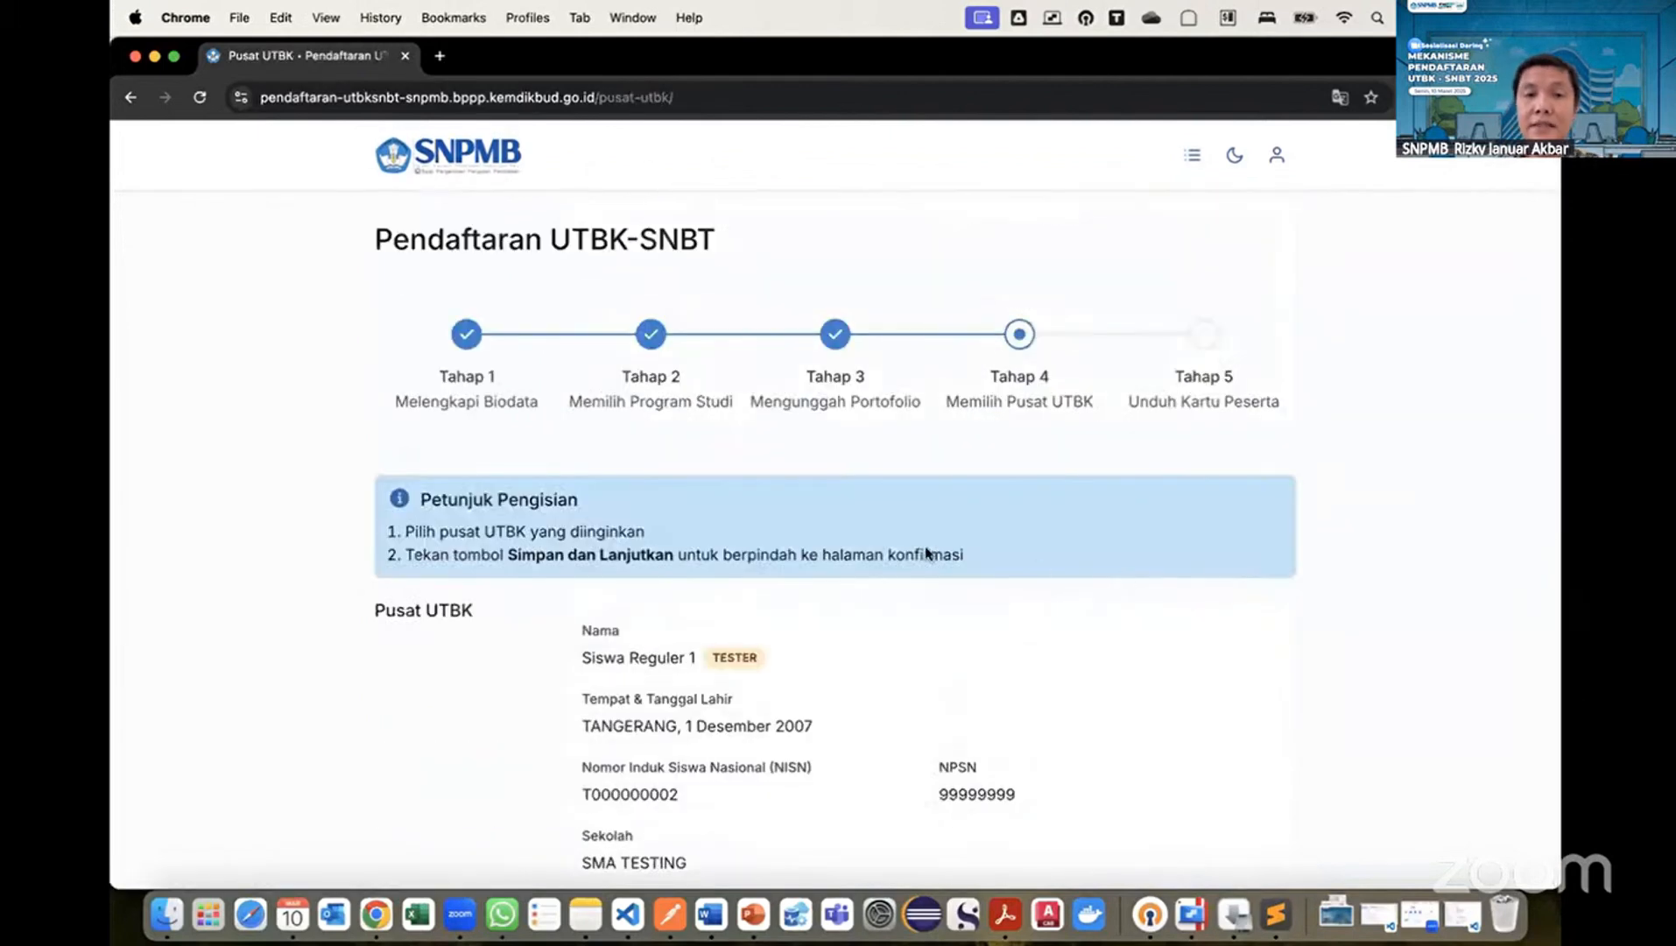
Choose INSTITUT TEKNOLOGI SEPULUH NOPEMBER as the Pusat UTBK and save the choice to continue.
scroll(961, 552, down, 8)
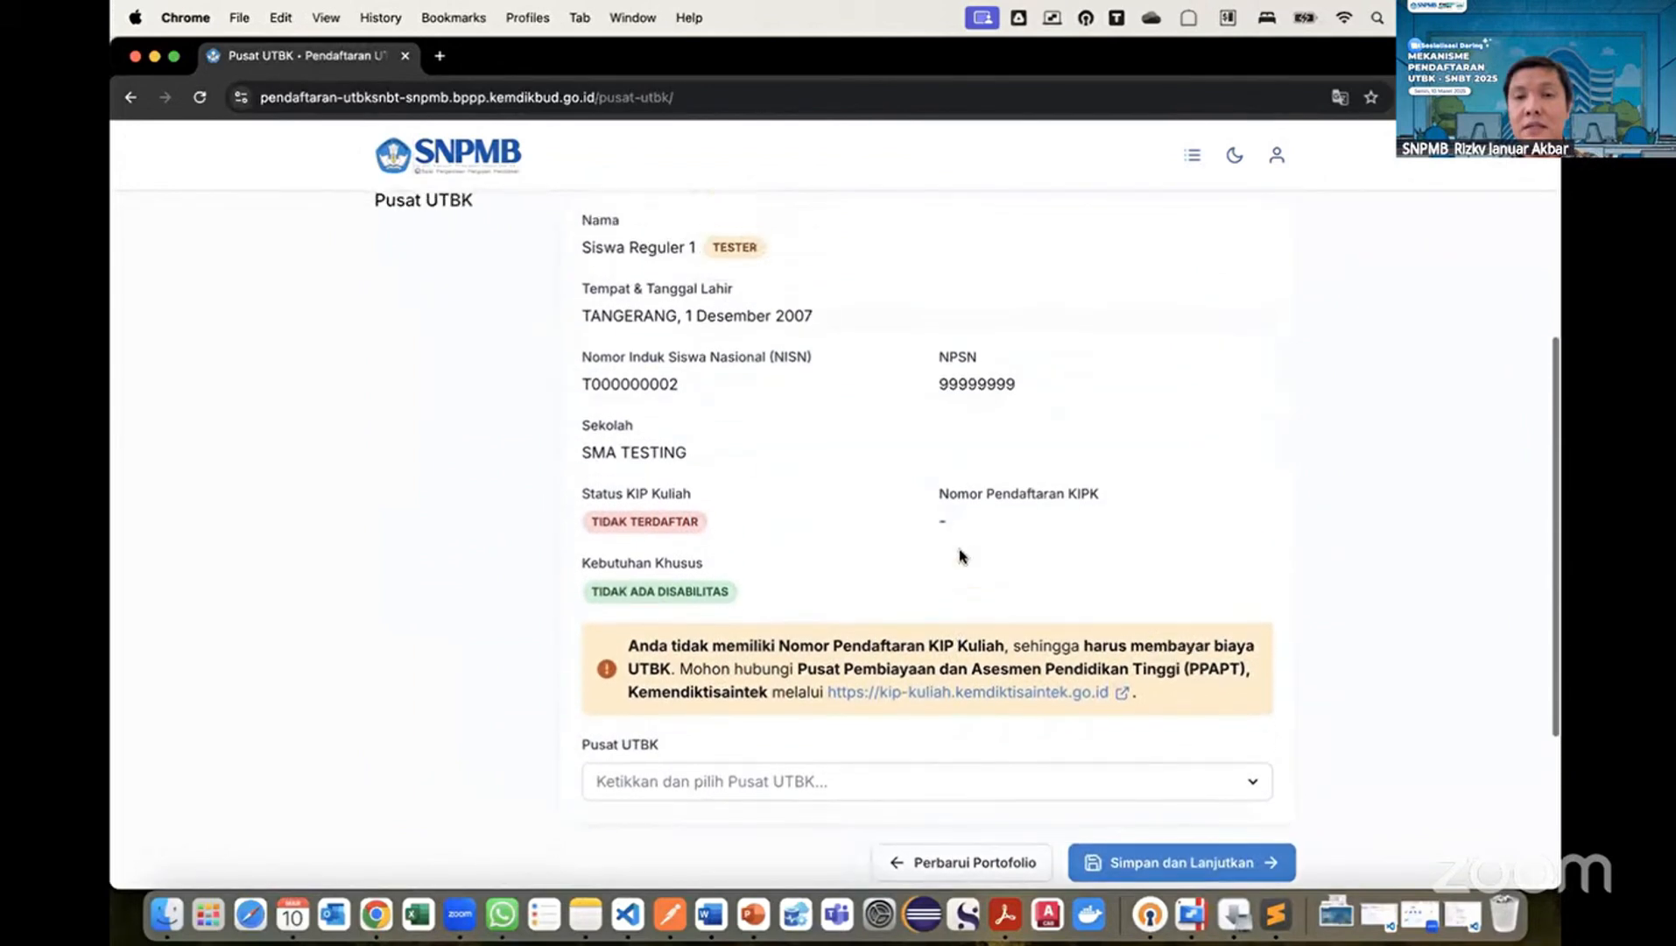
scroll(906, 475, up, 3)
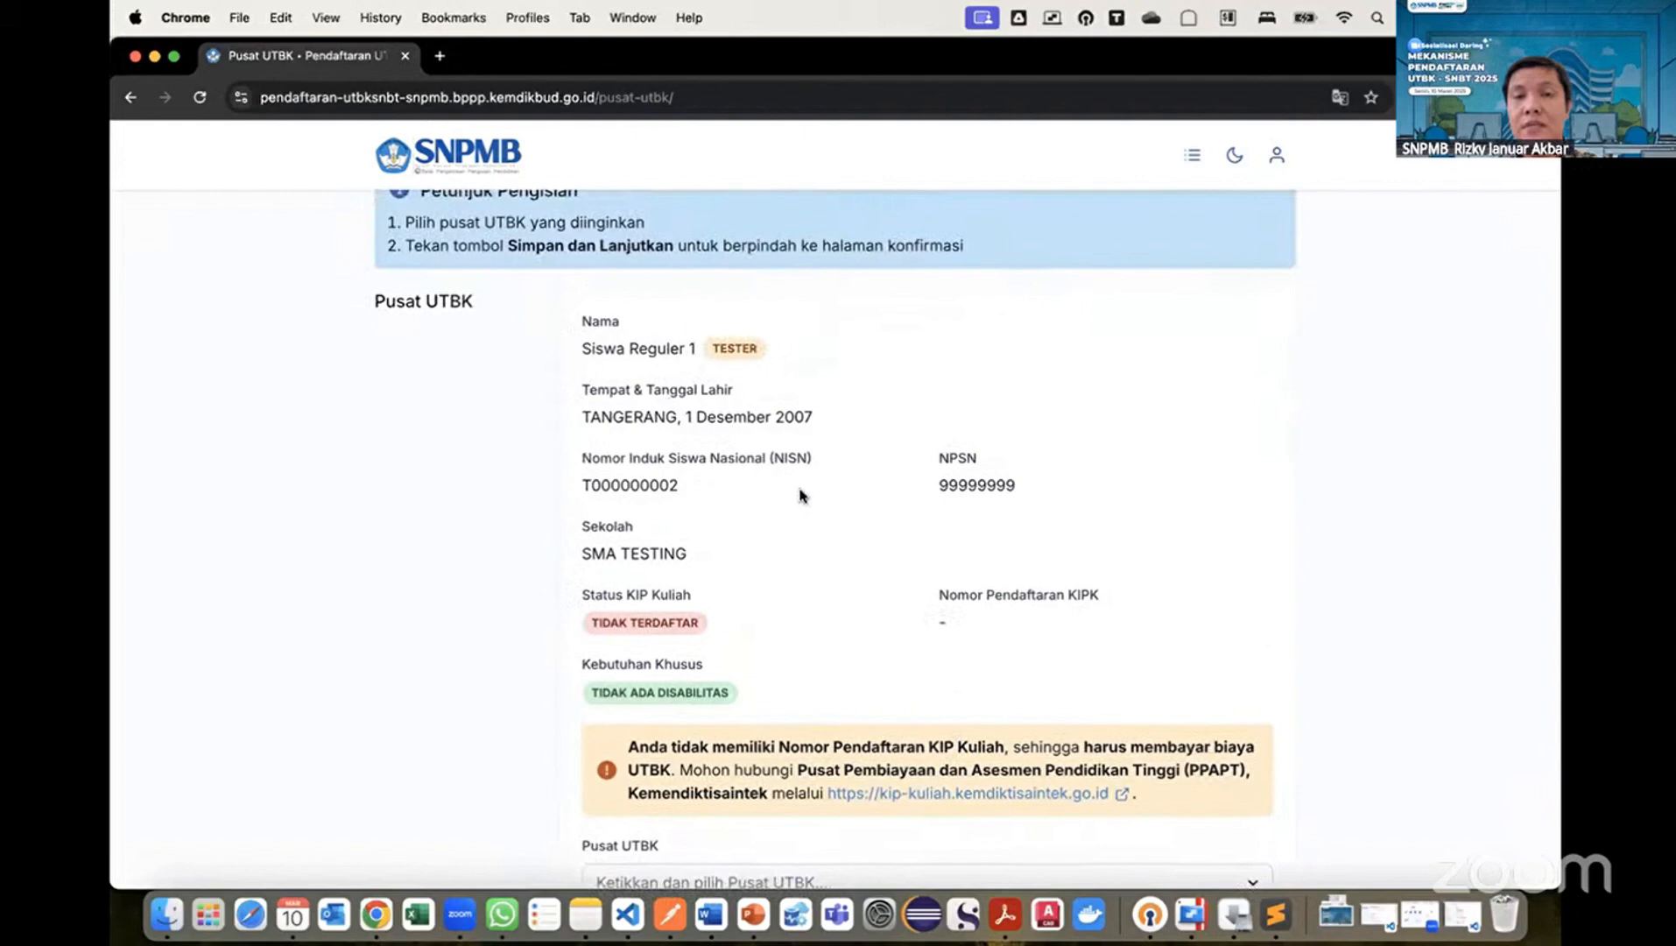
scroll(800, 495, down, 3)
scroll(847, 508, up, 2)
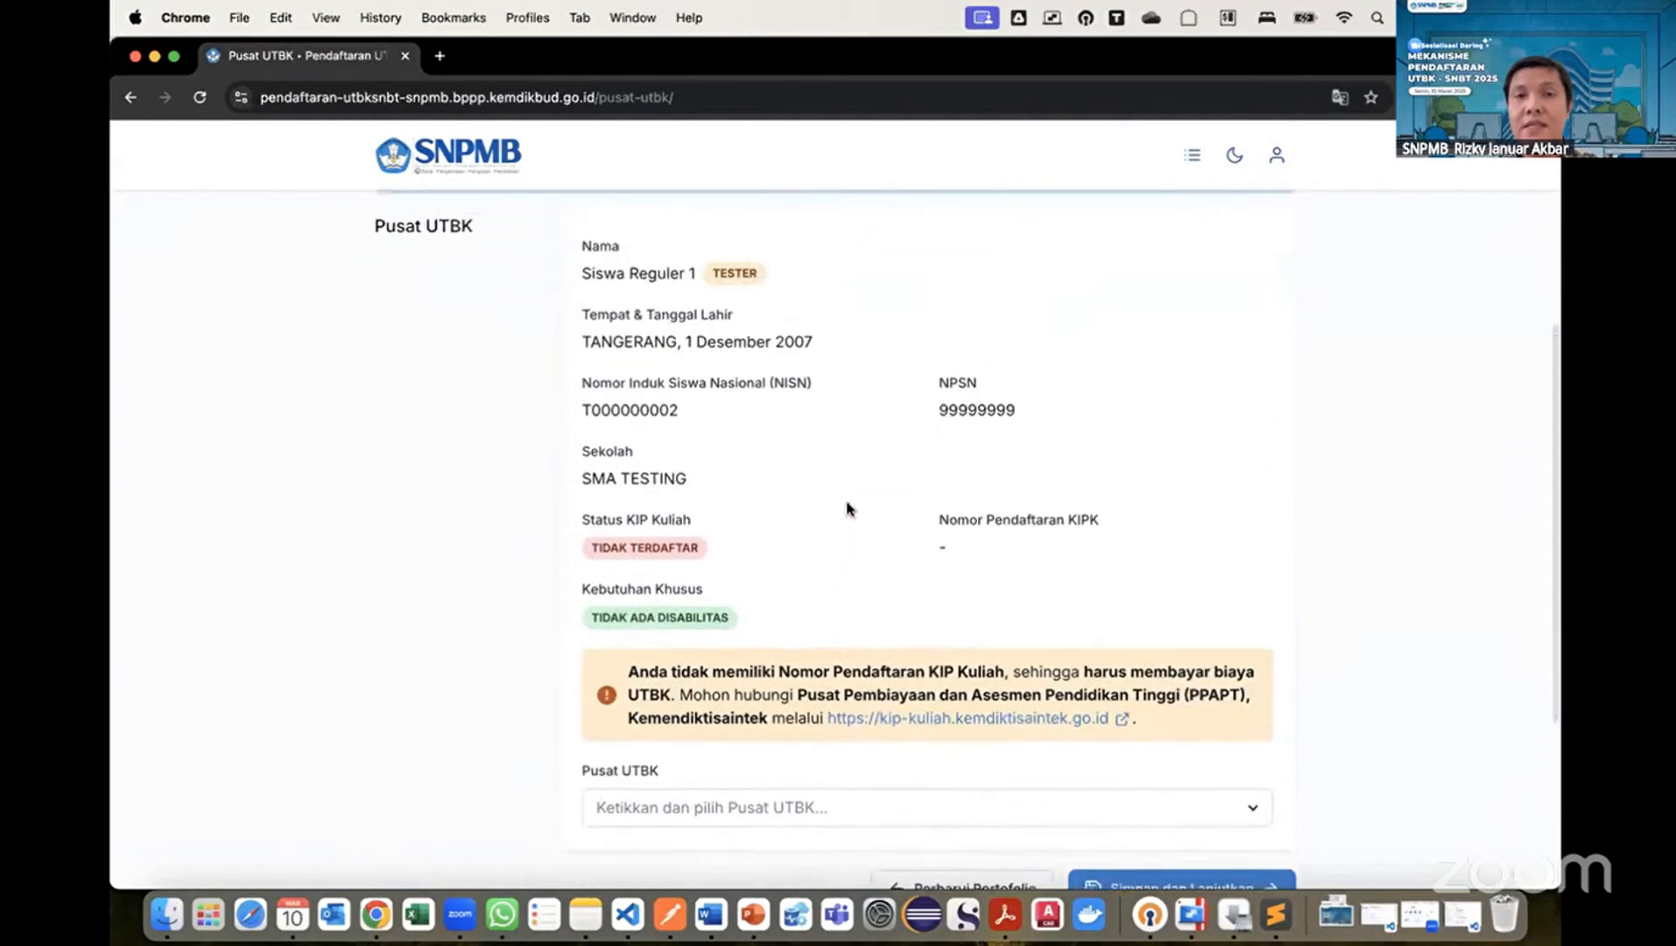
click(804, 806)
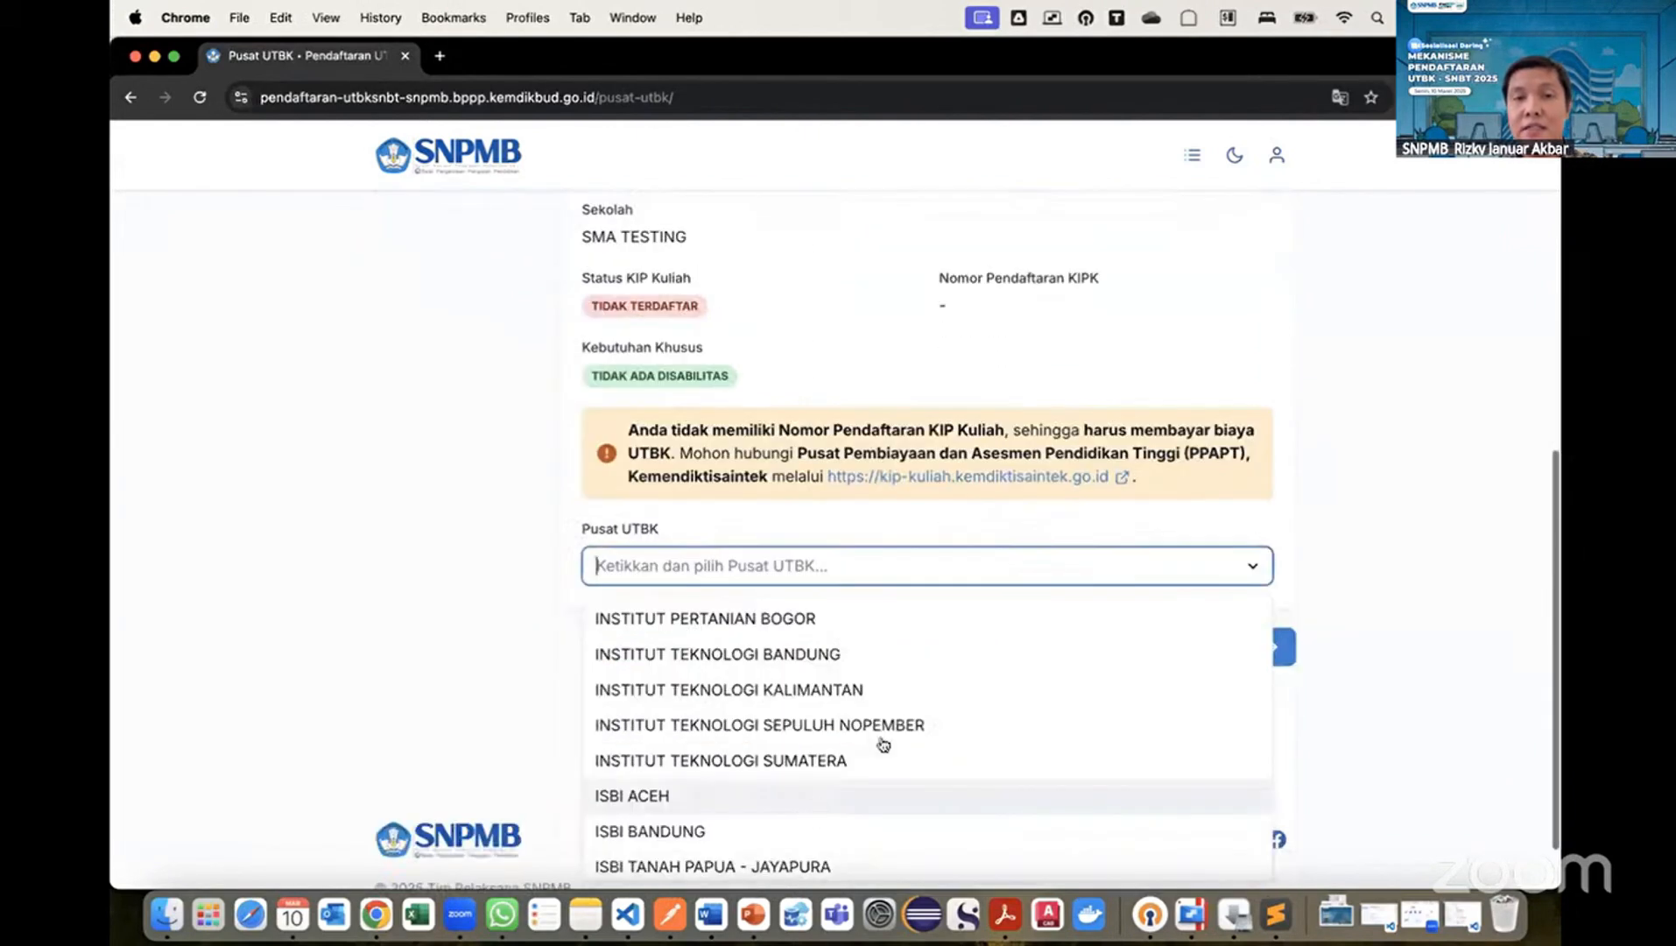
scroll(902, 727, down, 3)
scroll(905, 724, down, 15)
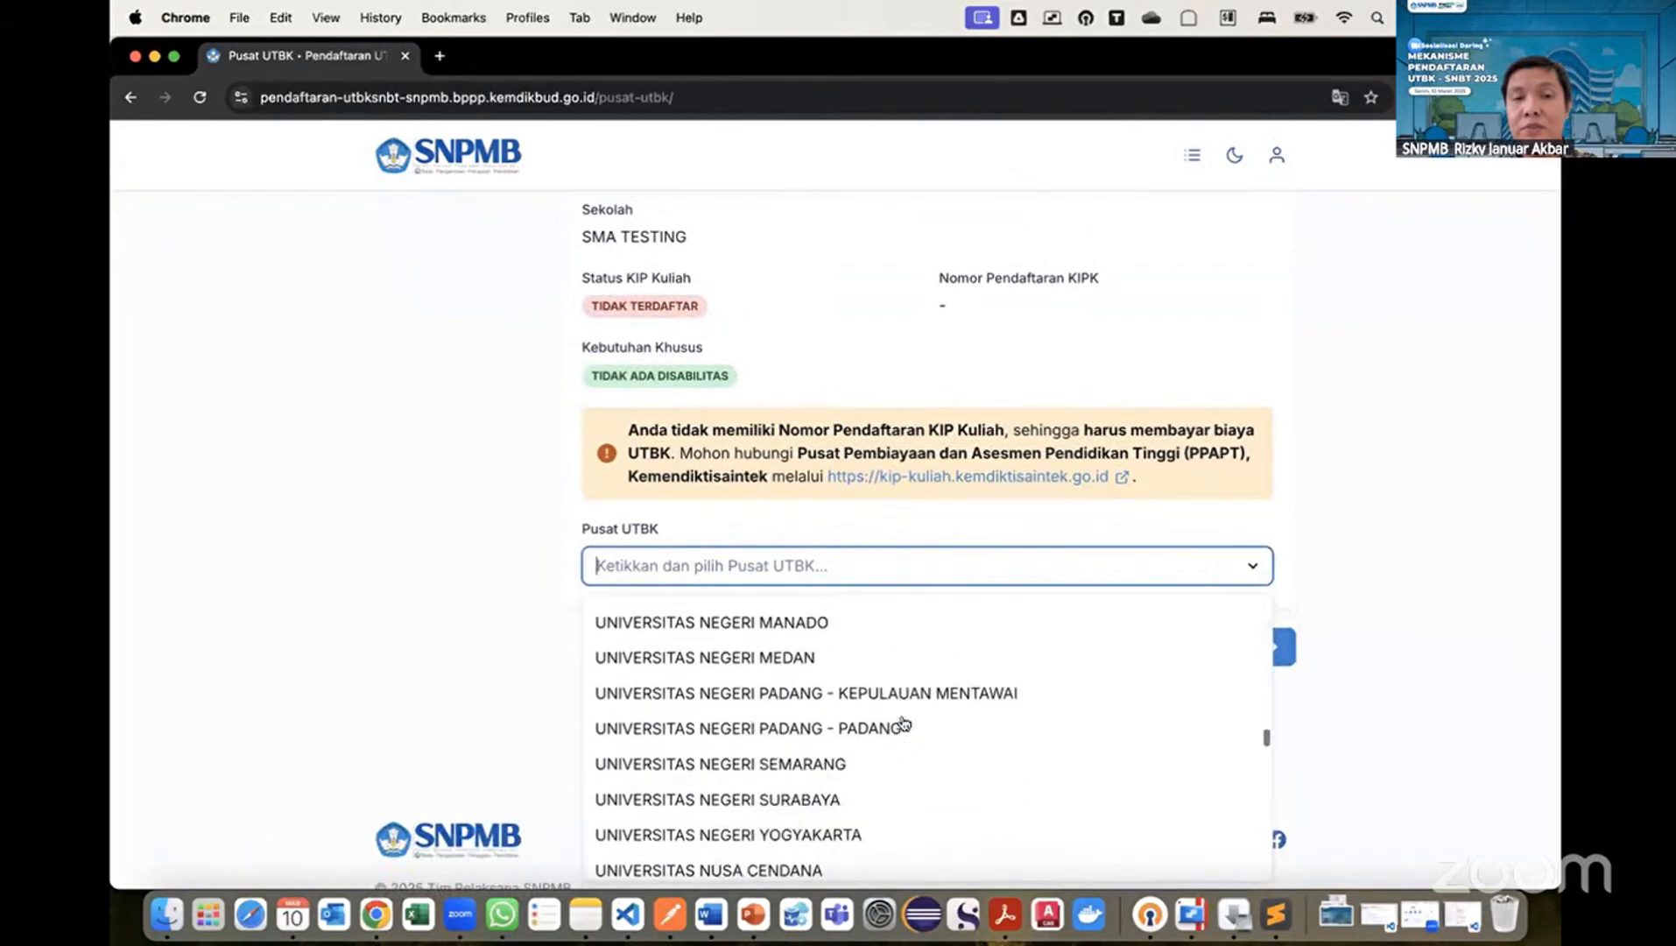
text(sepu)
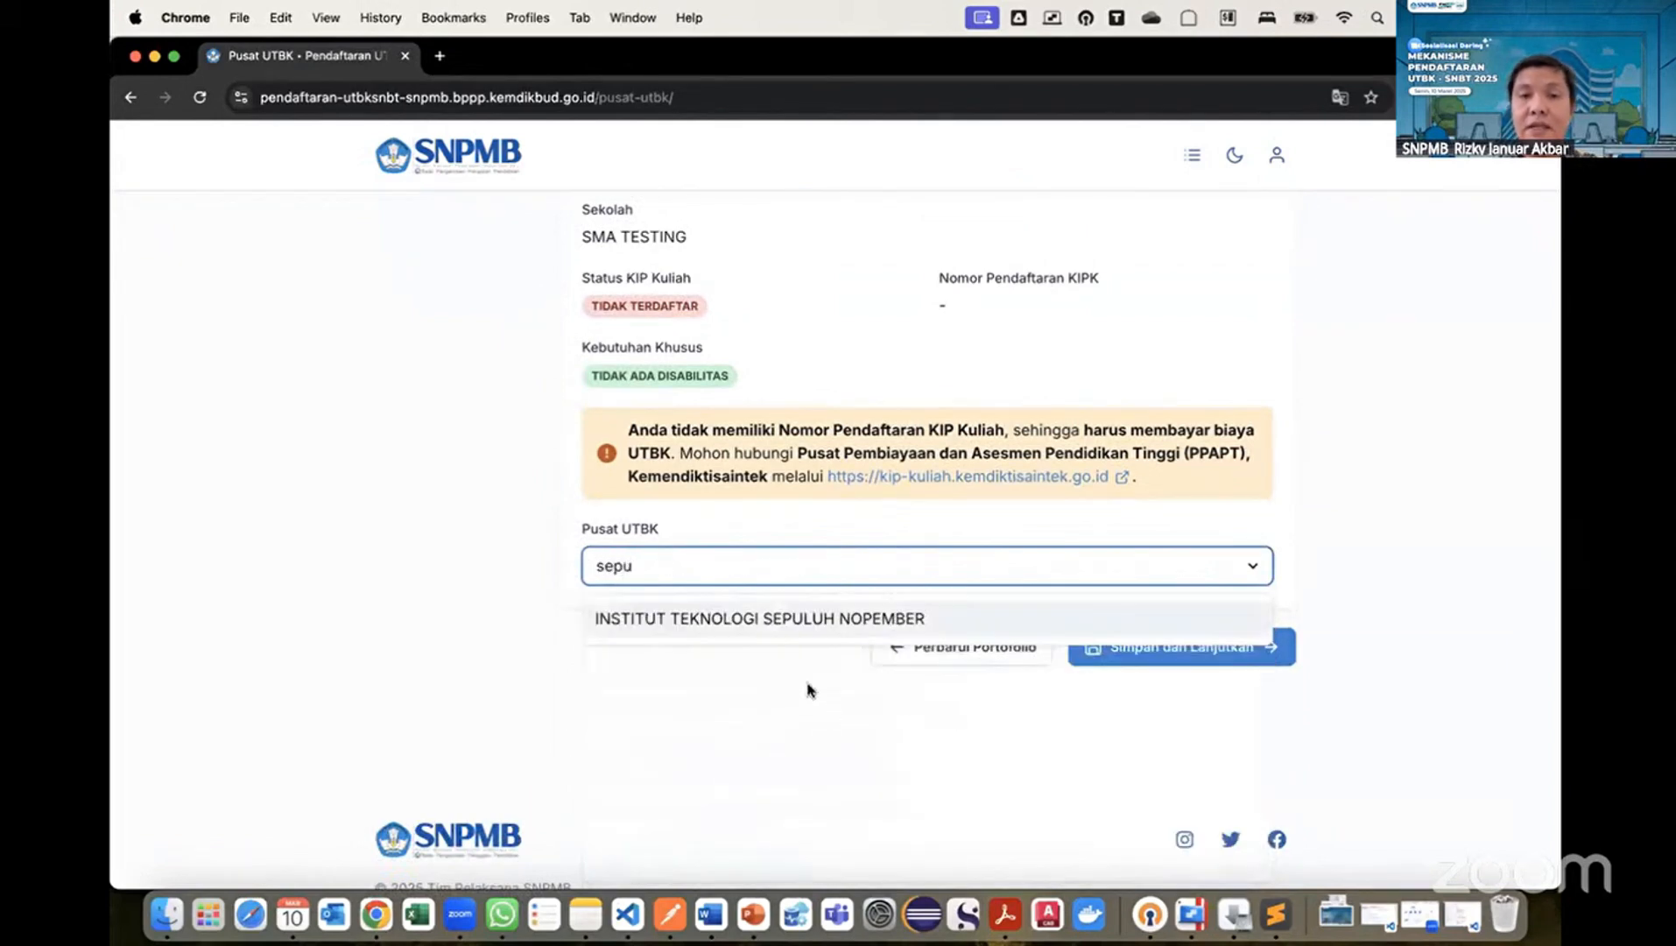
click(799, 620)
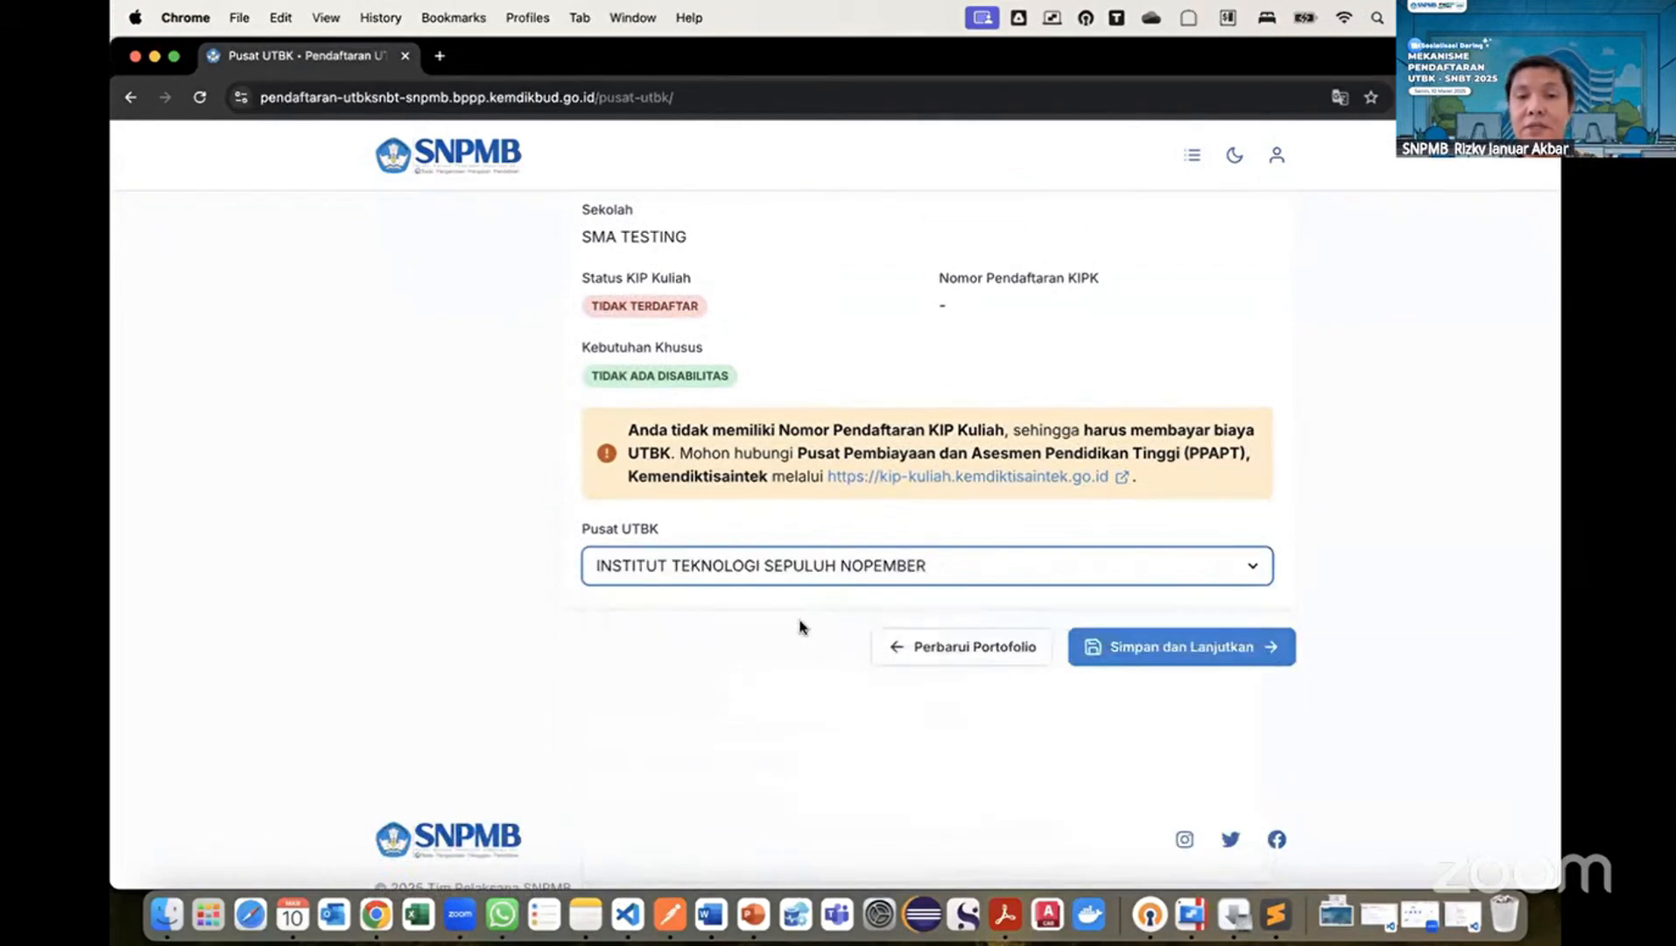
click(1139, 654)
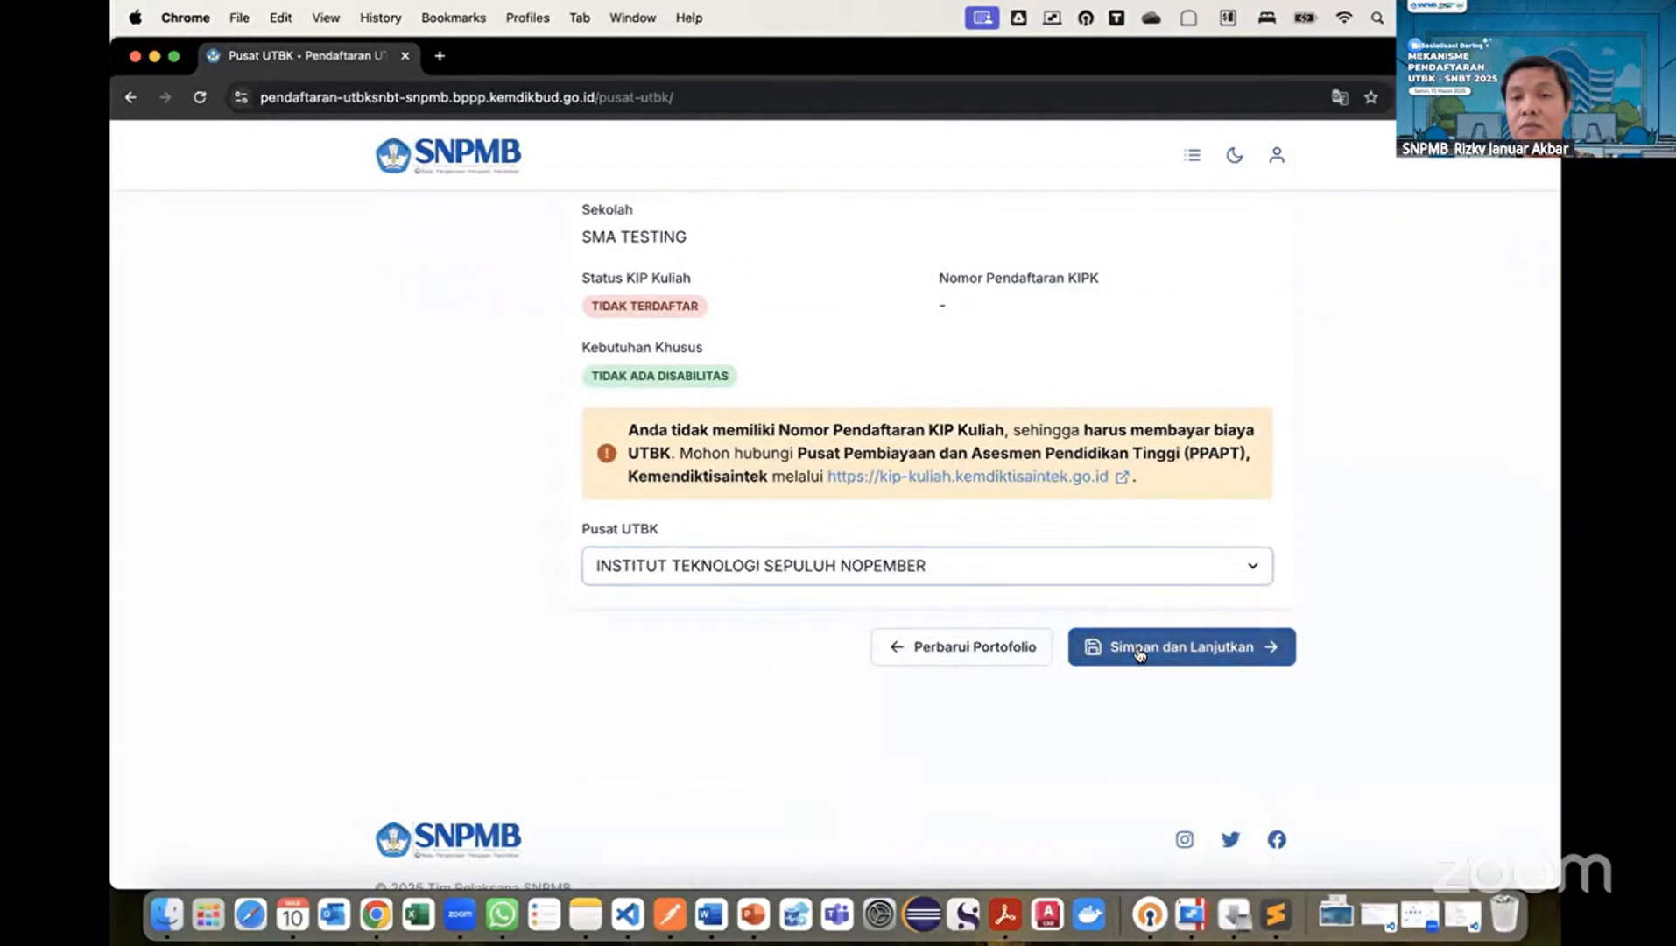
Review the participant data and selected Pusat UTBK, then save the choice permanently and accept the final confirmation.
scroll(1010, 623, down, 8)
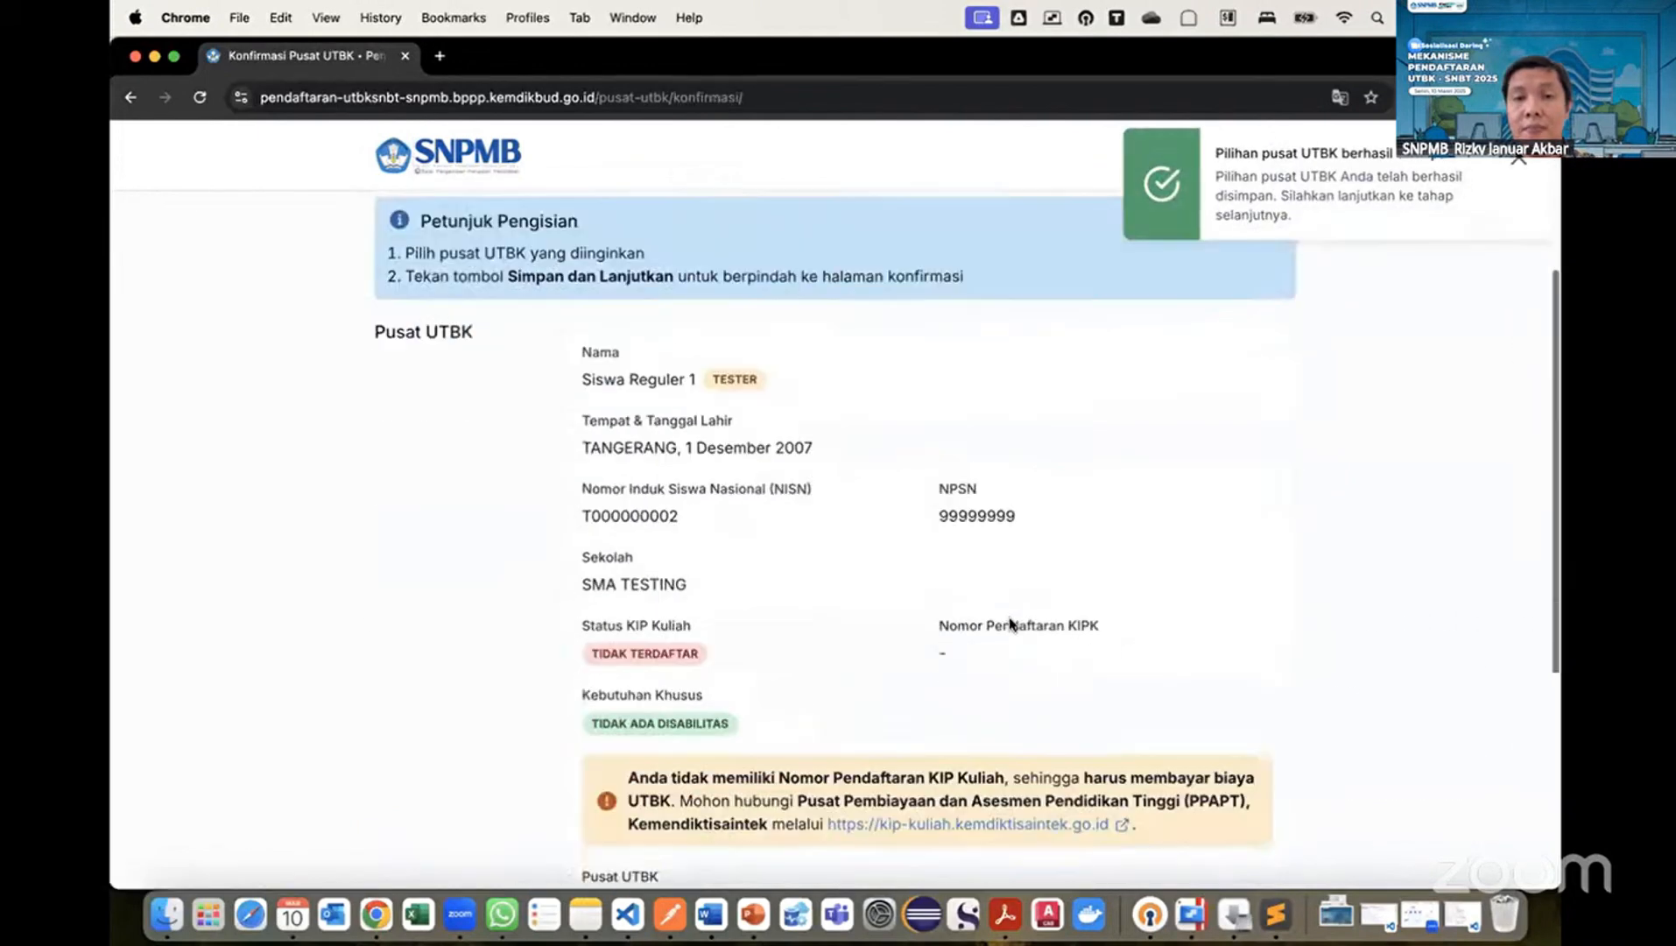
scroll(1044, 585, up, 5)
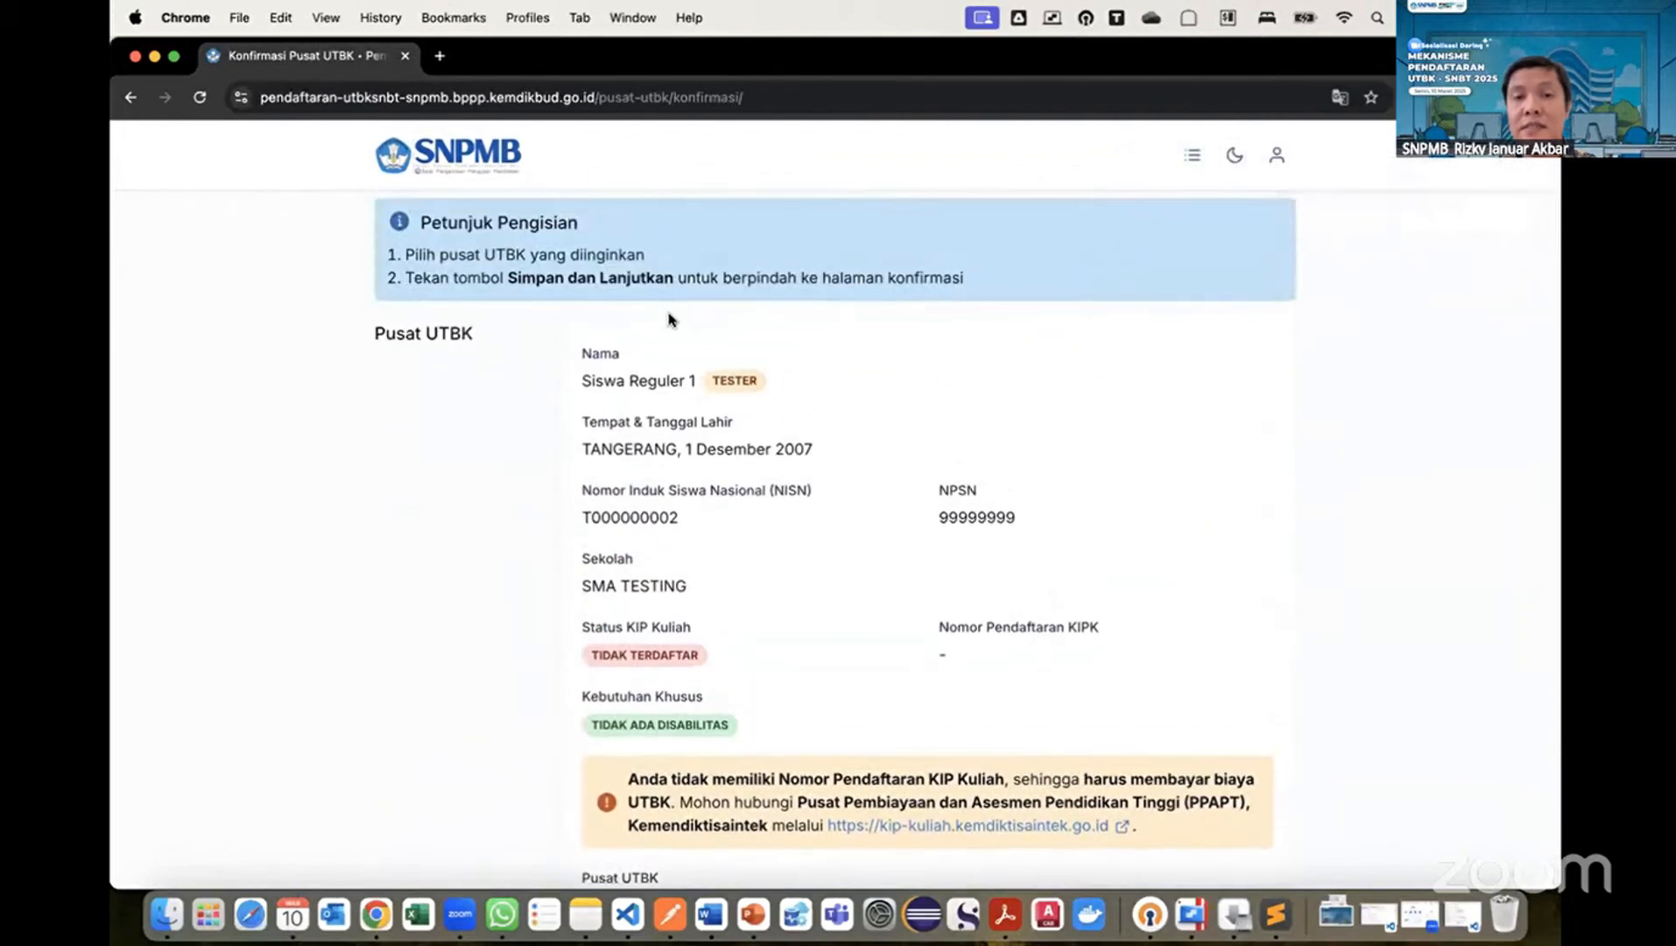
scroll(793, 724, down, 3)
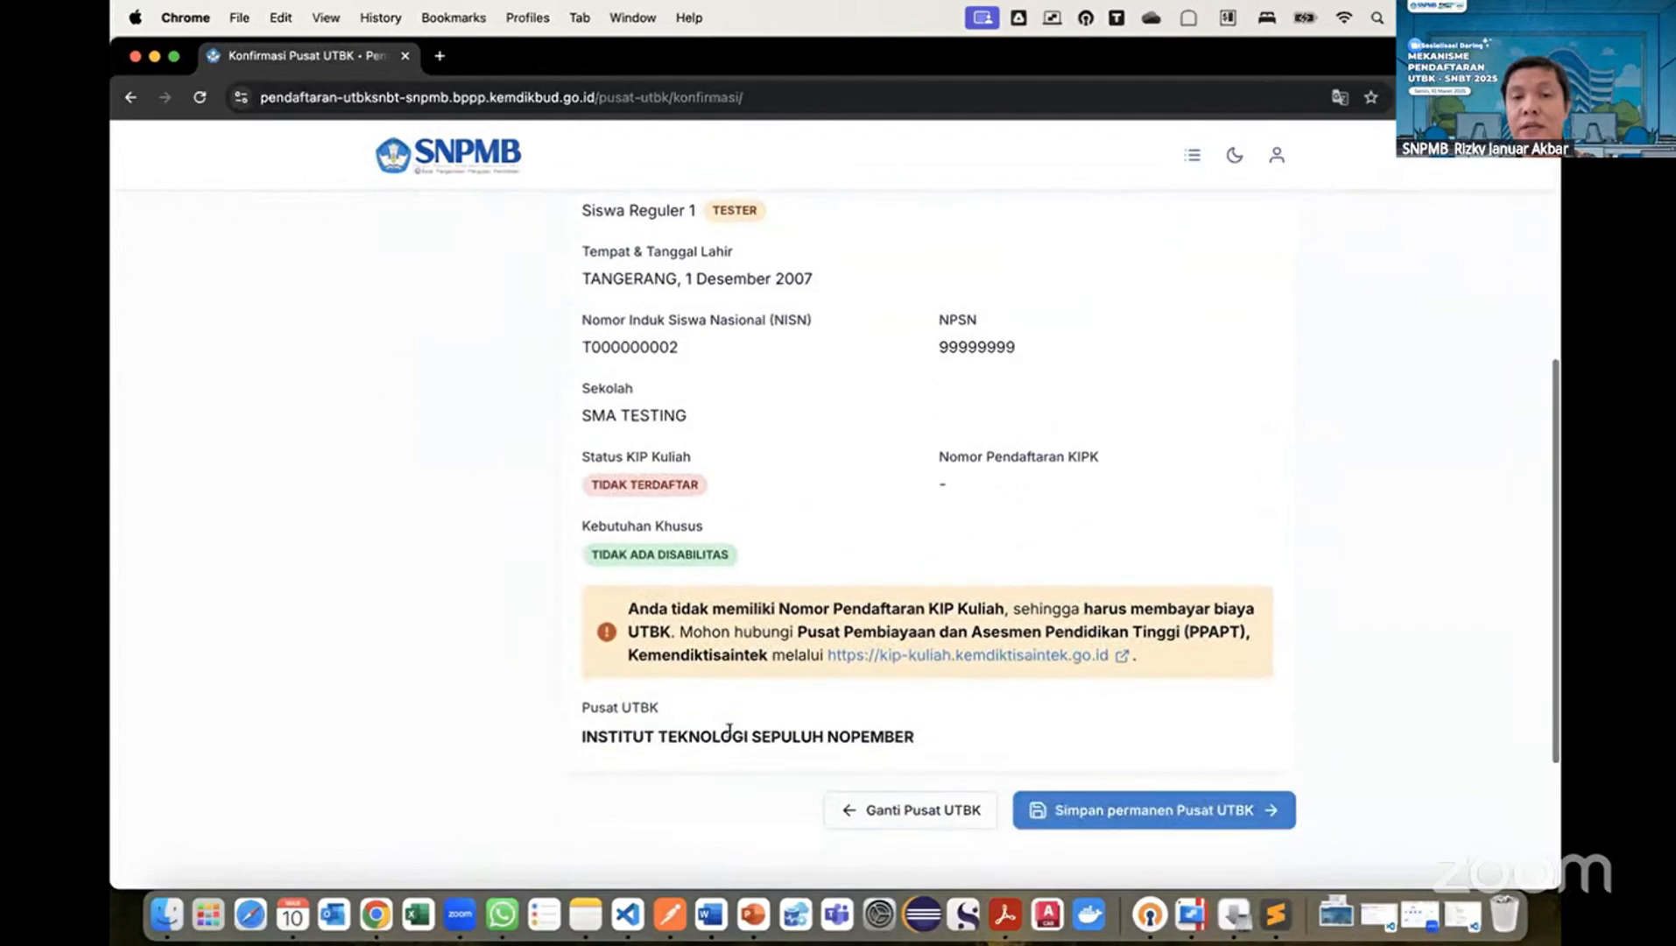
click(1102, 819)
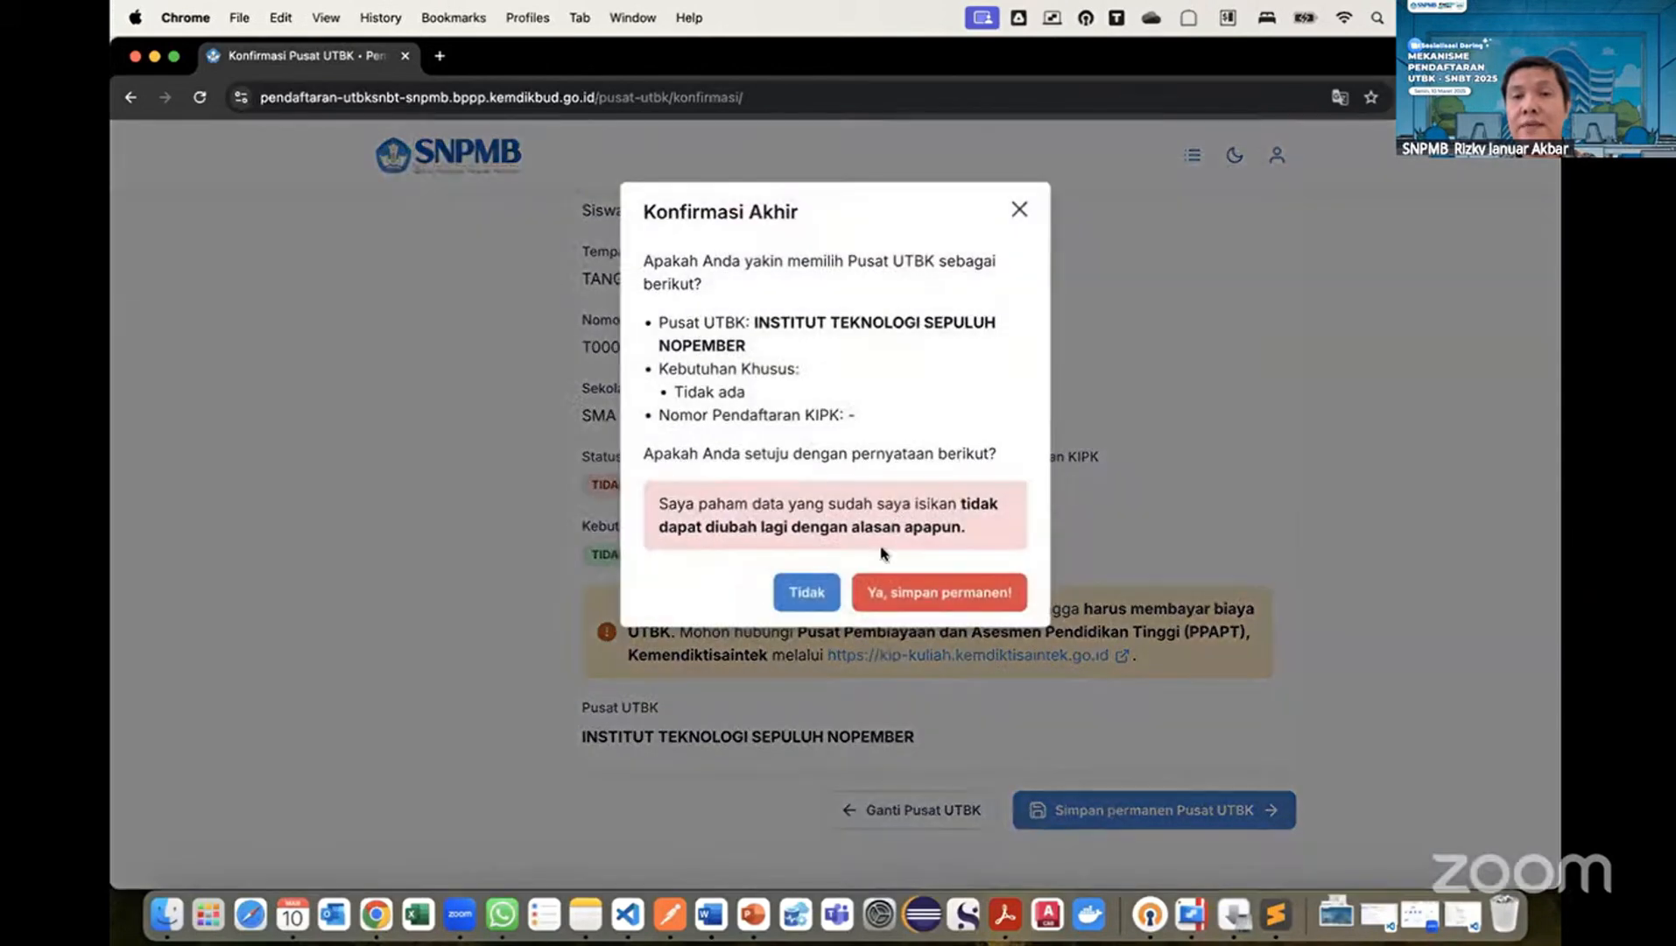
click(907, 595)
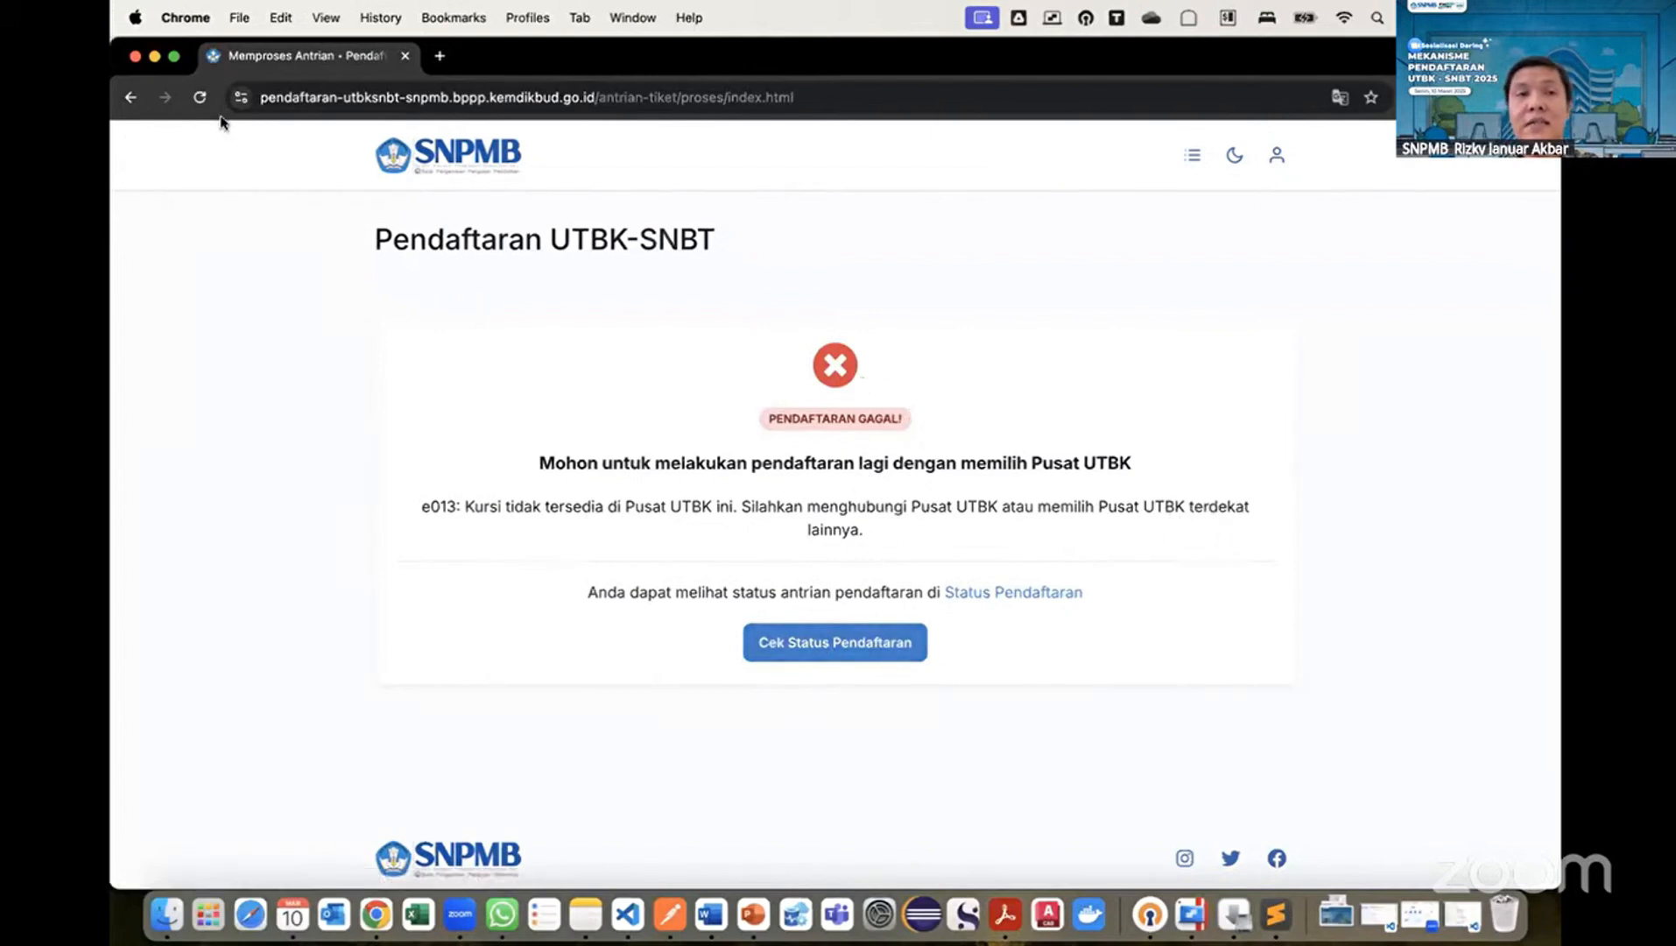
Check the registration queue status, then return to the Pusat UTBK selection to change the chosen center.
click(914, 636)
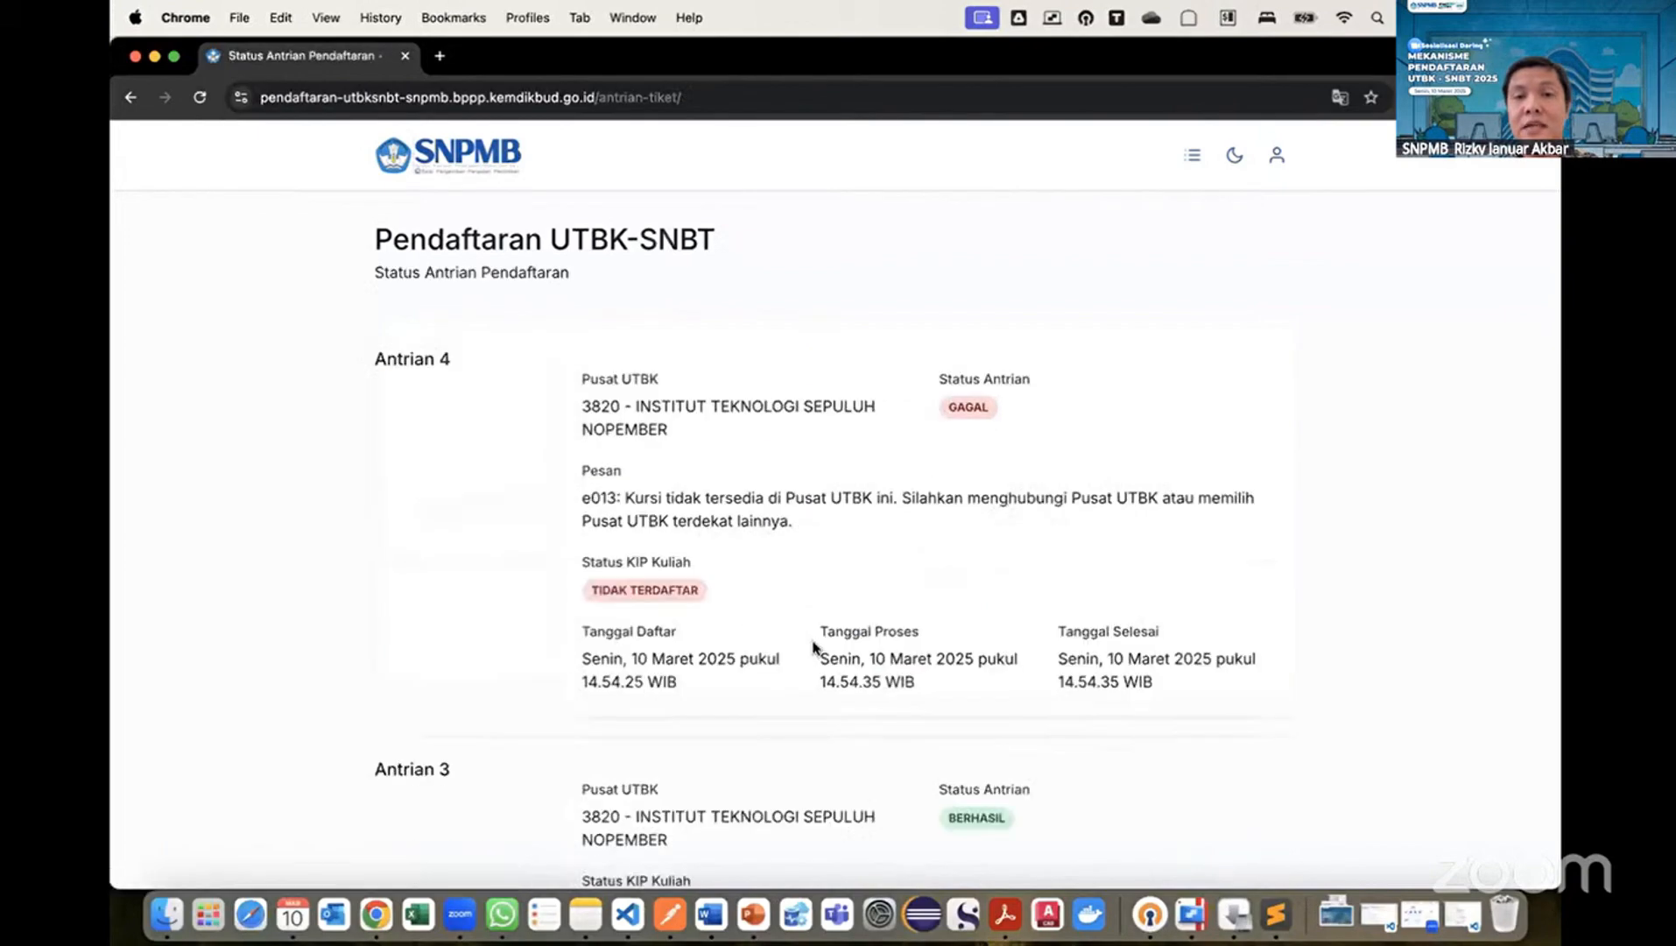
scroll(812, 647, down, 10)
click(1038, 578)
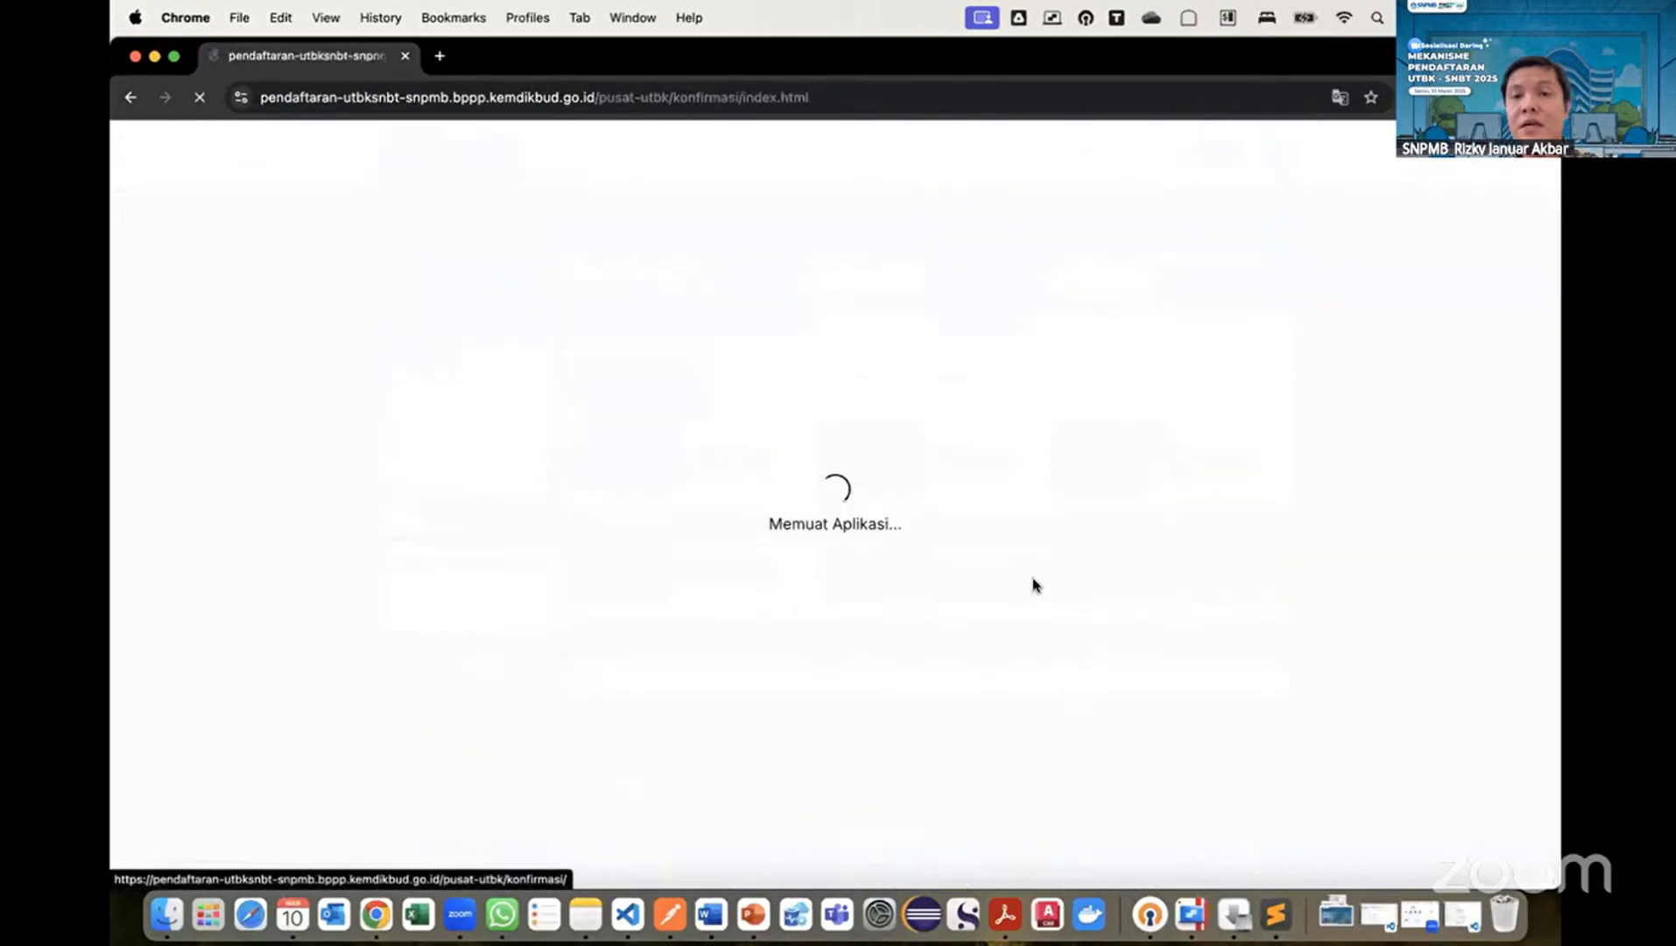
scroll(907, 596, down, 10)
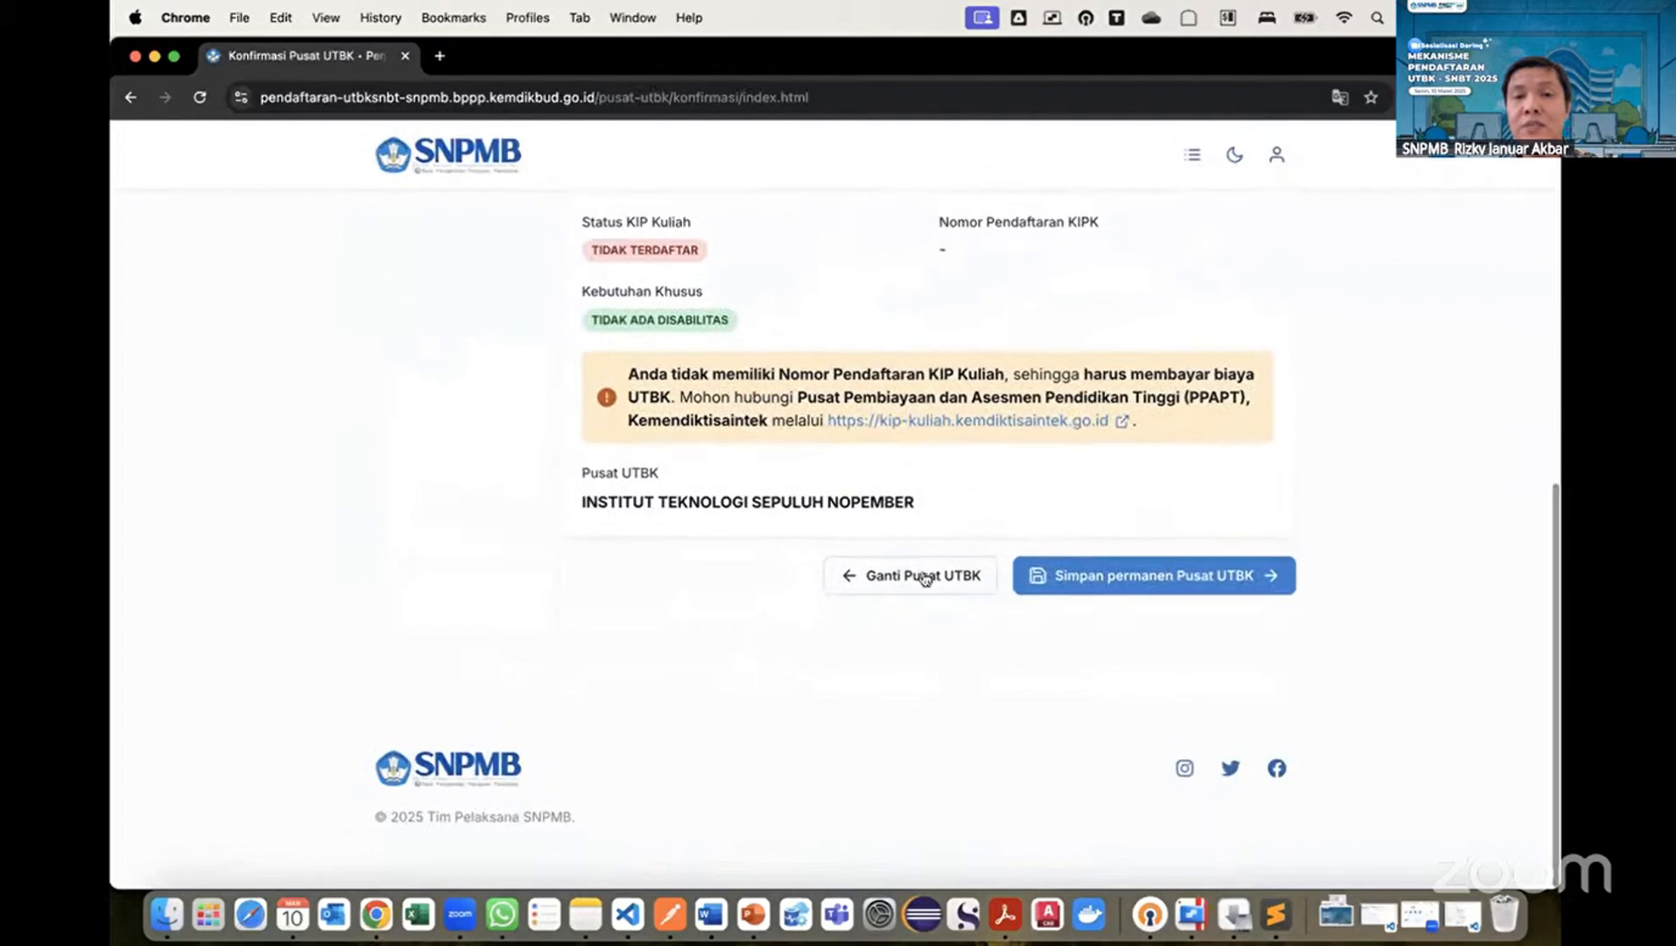
click(954, 581)
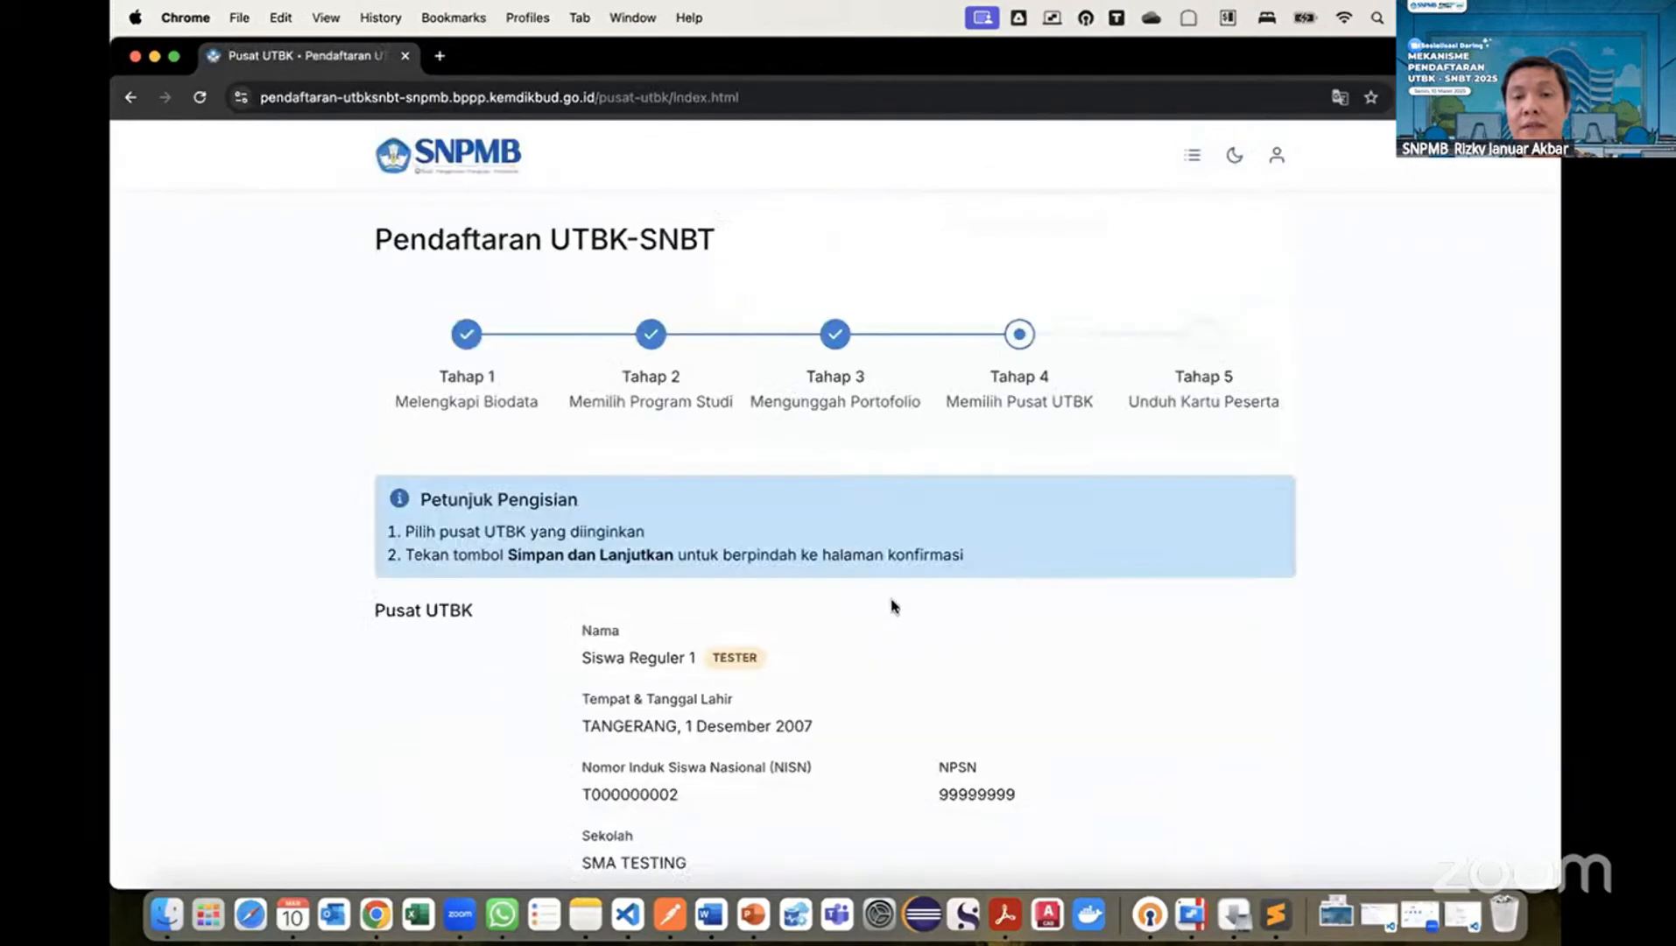
Change the Pusat UTBK to PUSAT UTBK 1 TESTER and save the choice to continue.
scroll(891, 604, down, 5)
scroll(892, 604, down, 3)
click(877, 538)
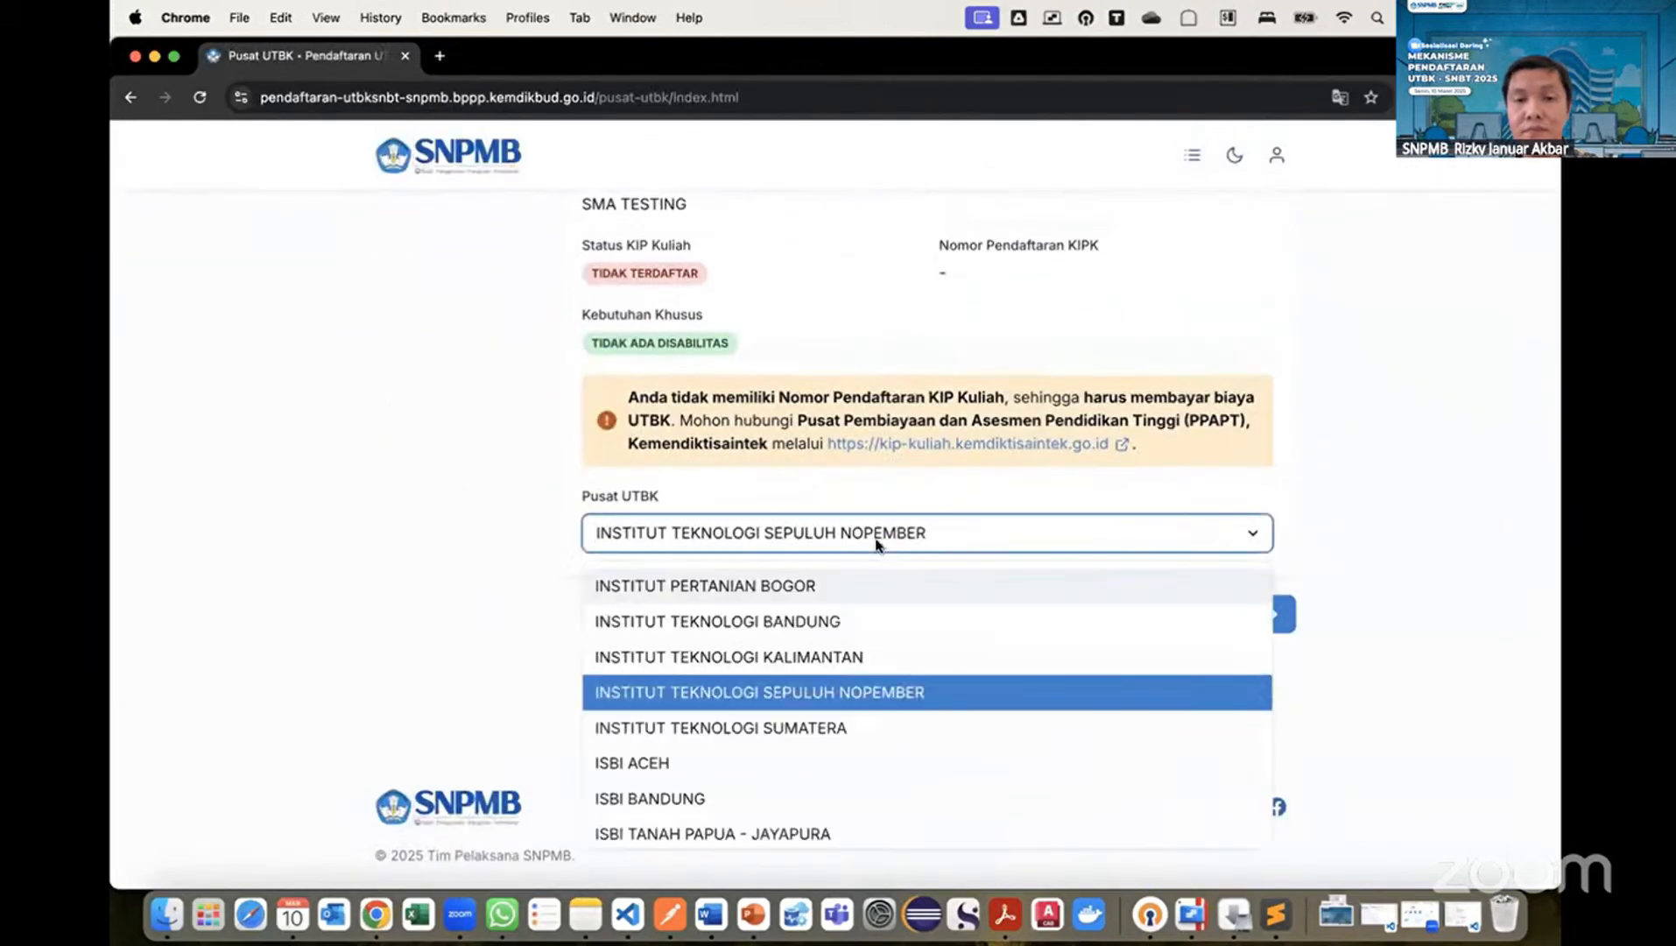
text(tes)
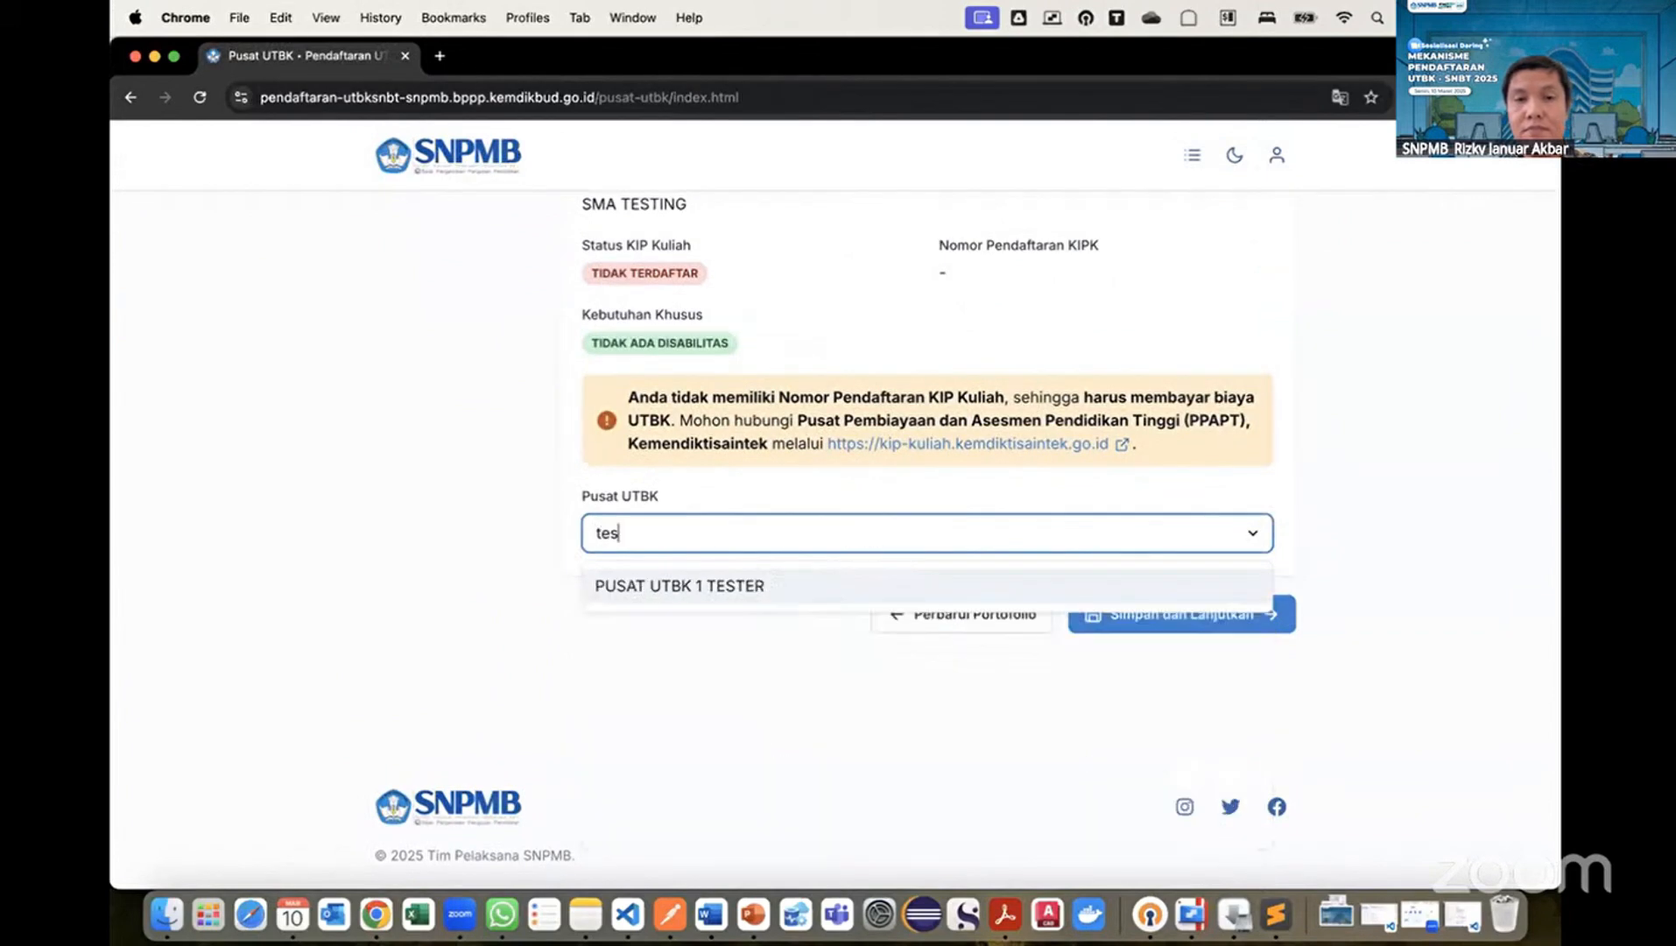
click(661, 584)
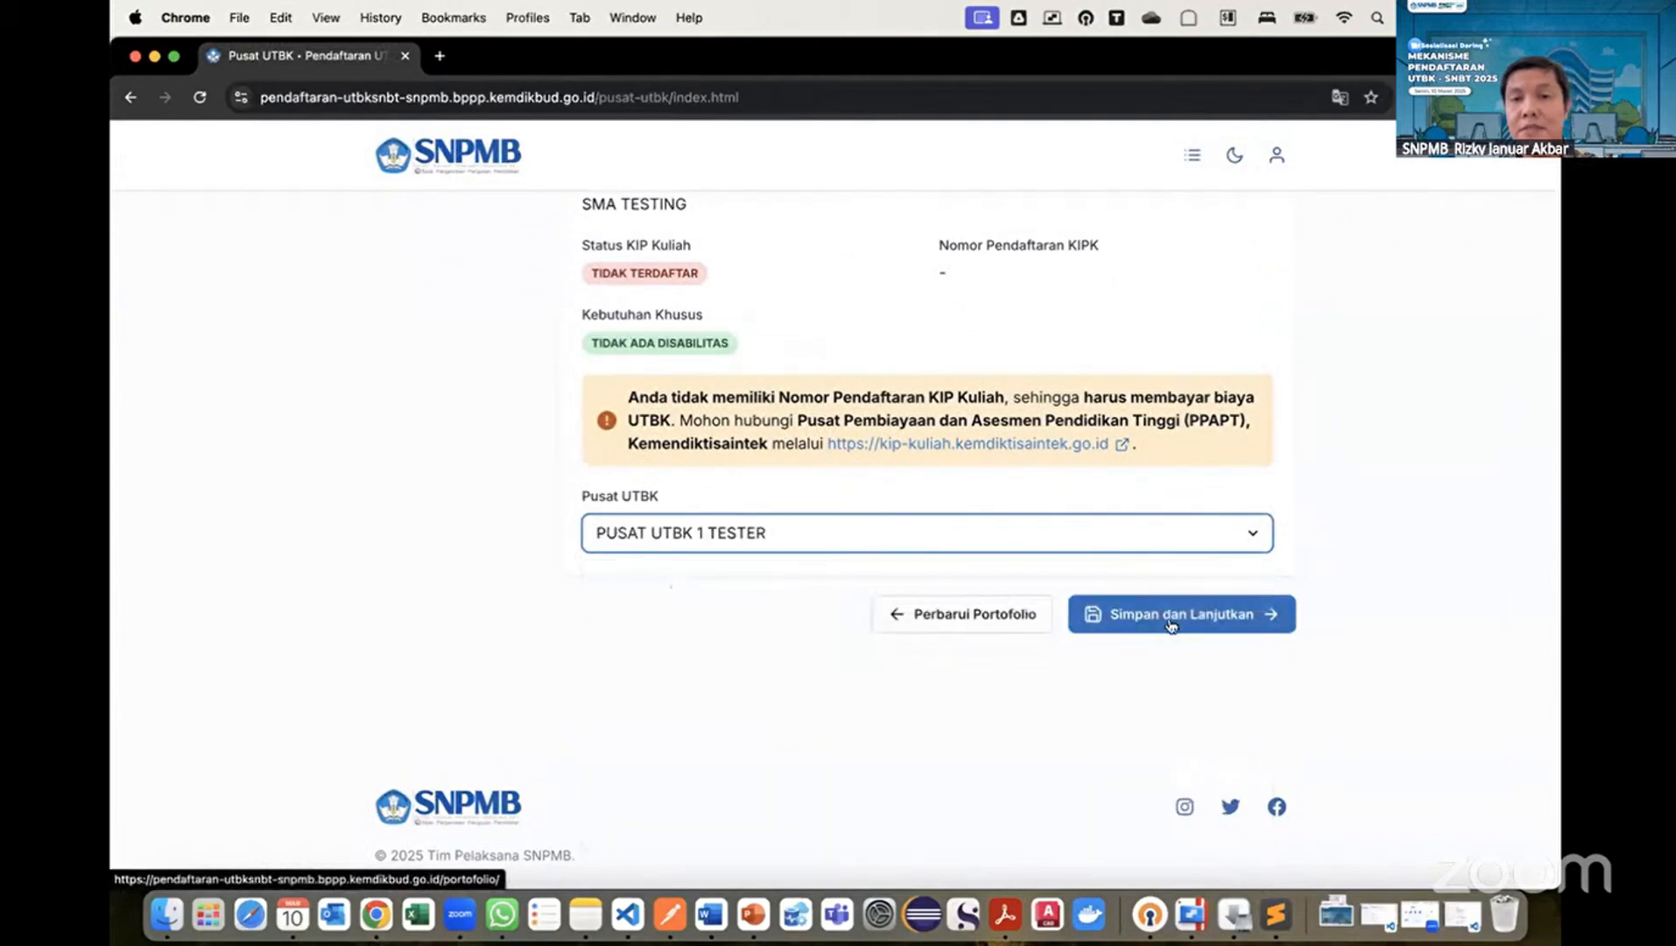
click(1171, 617)
Permanently save PUSAT UTBK 1 TESTER as the chosen center and accept the final confirmation.
scroll(1016, 626, down, 10)
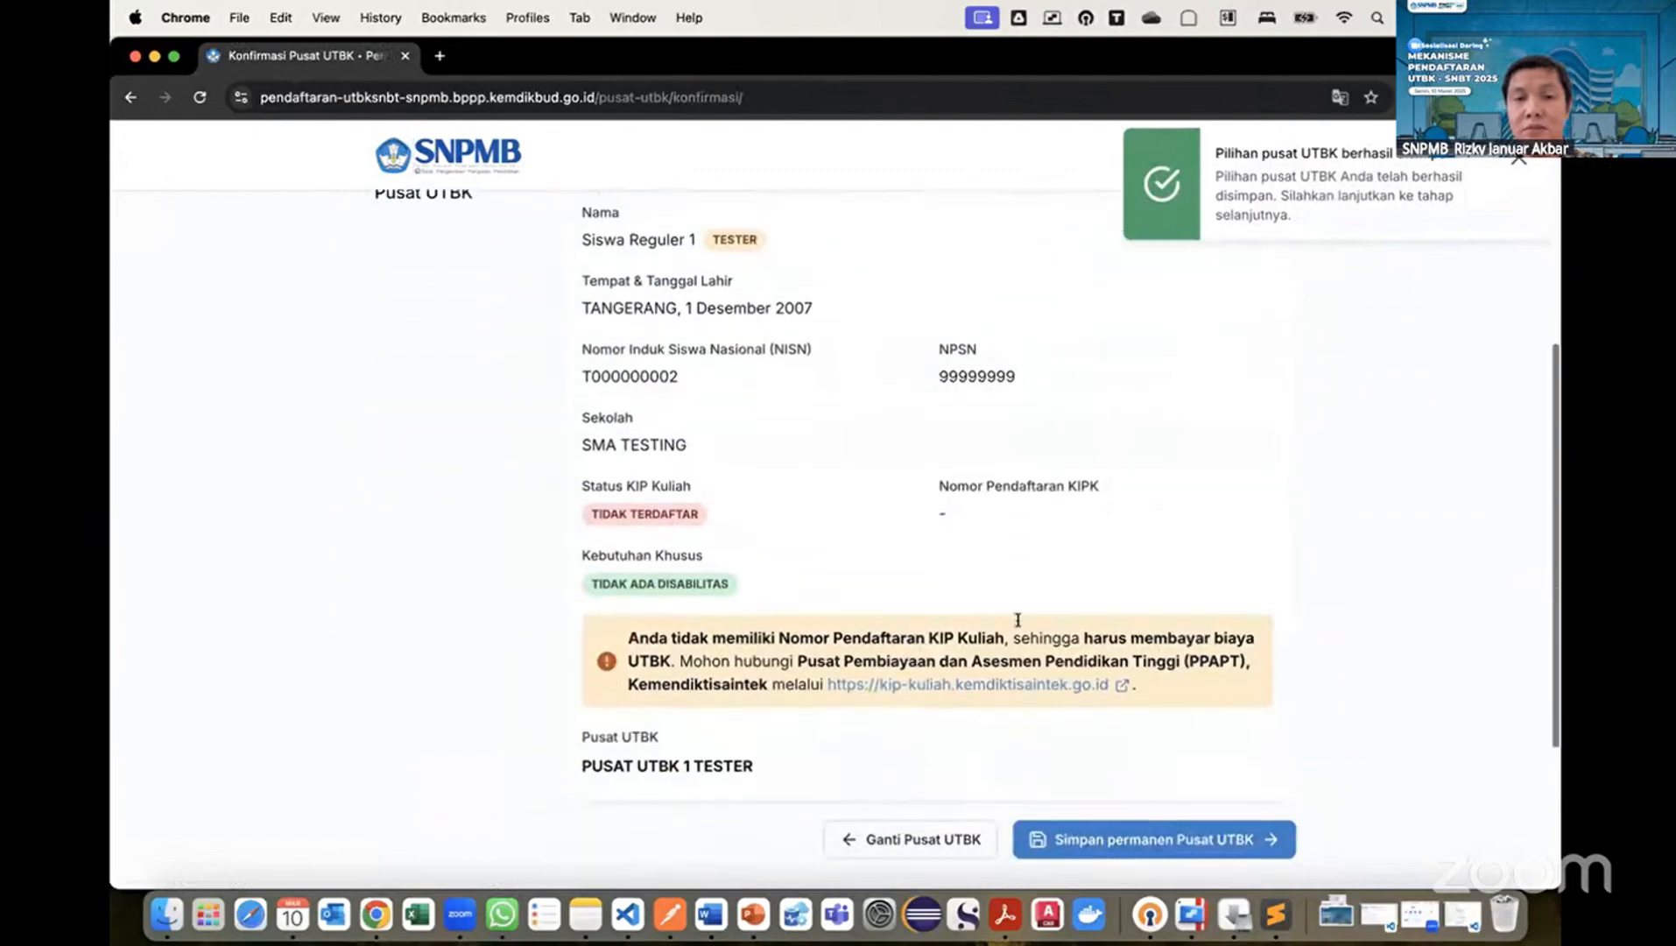
click(1130, 578)
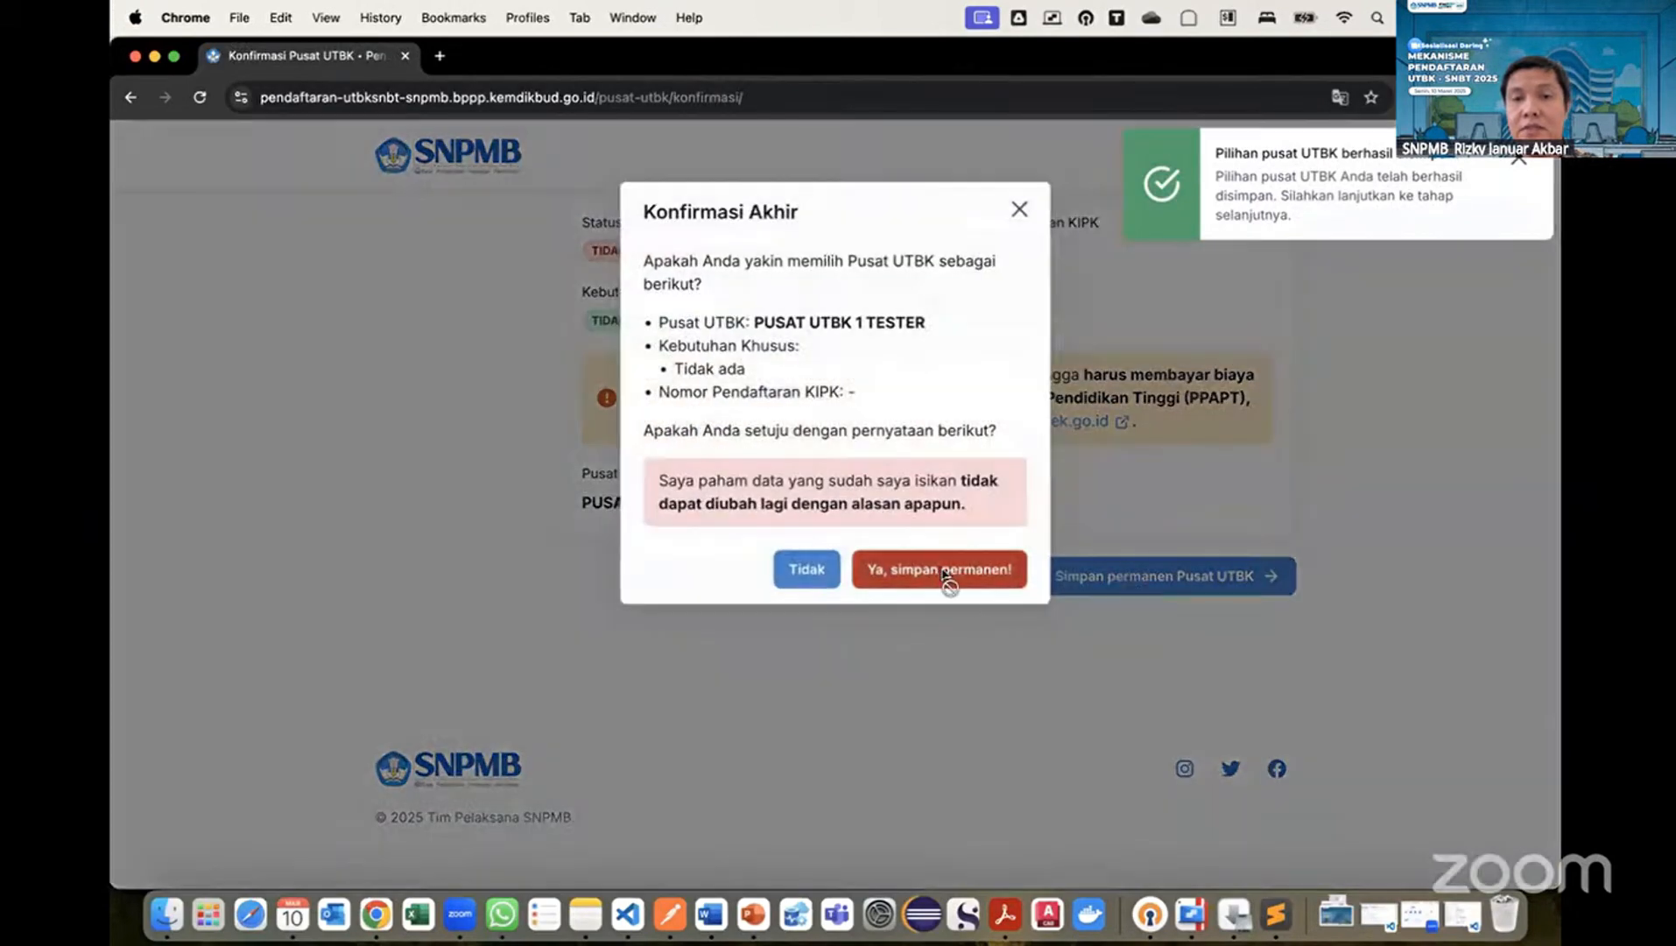
click(949, 576)
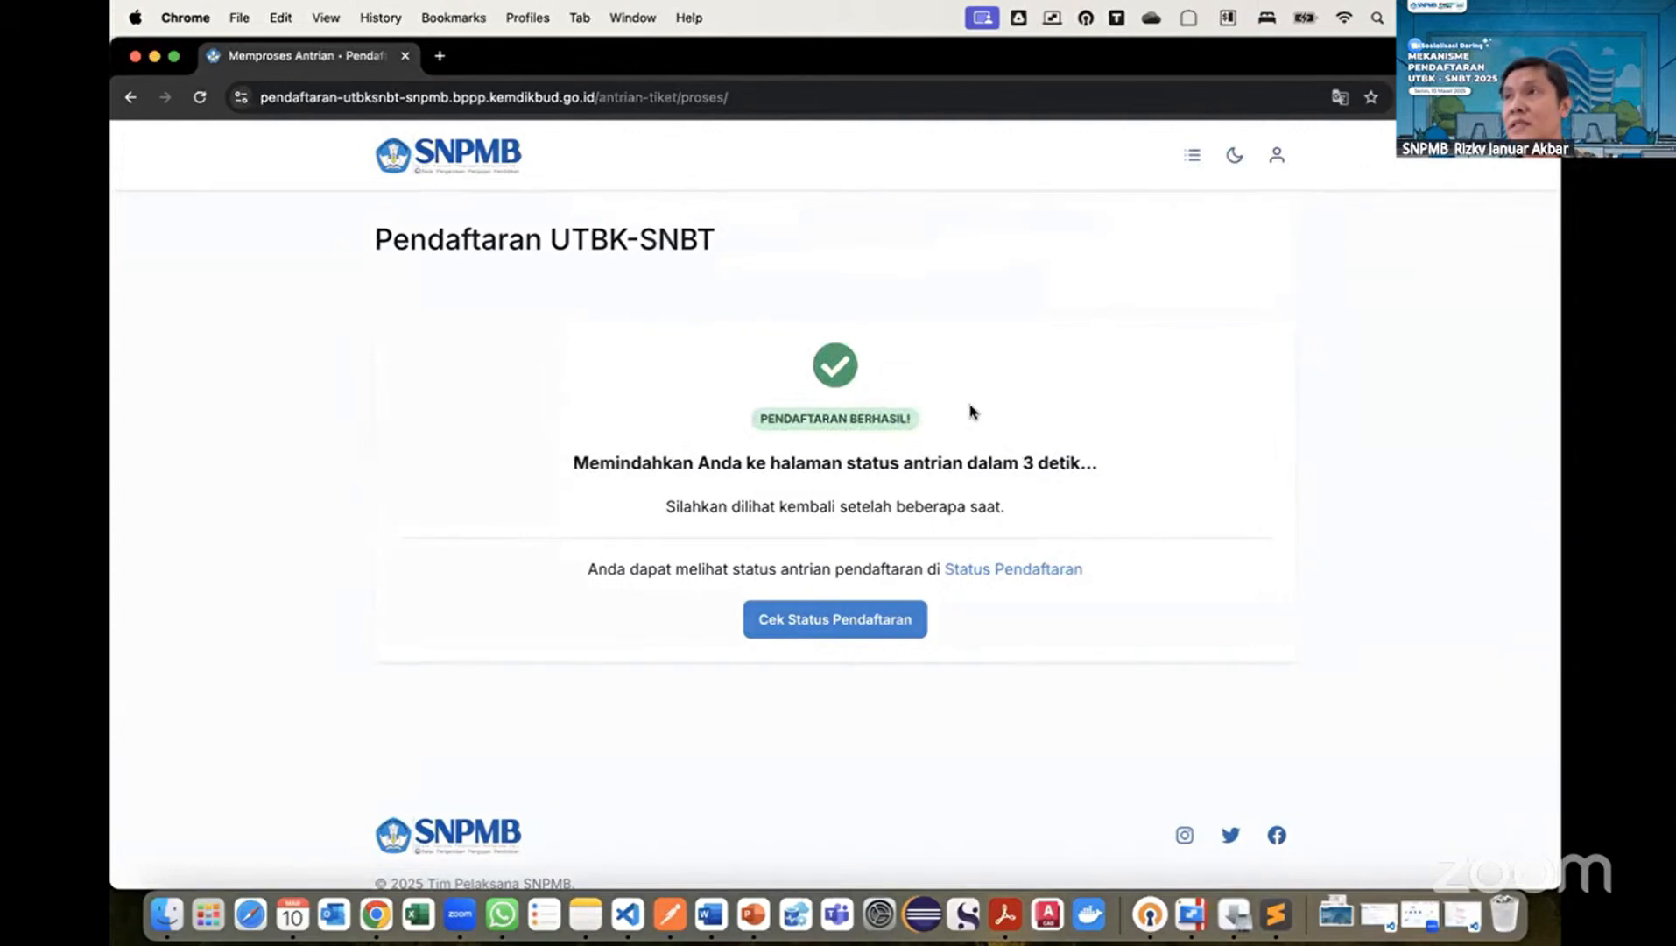
Check the registration queue status and continue to the registration history (Riwayat Pendaftaran).
click(901, 618)
scroll(950, 580, down, 5)
scroll(967, 580, down, 10)
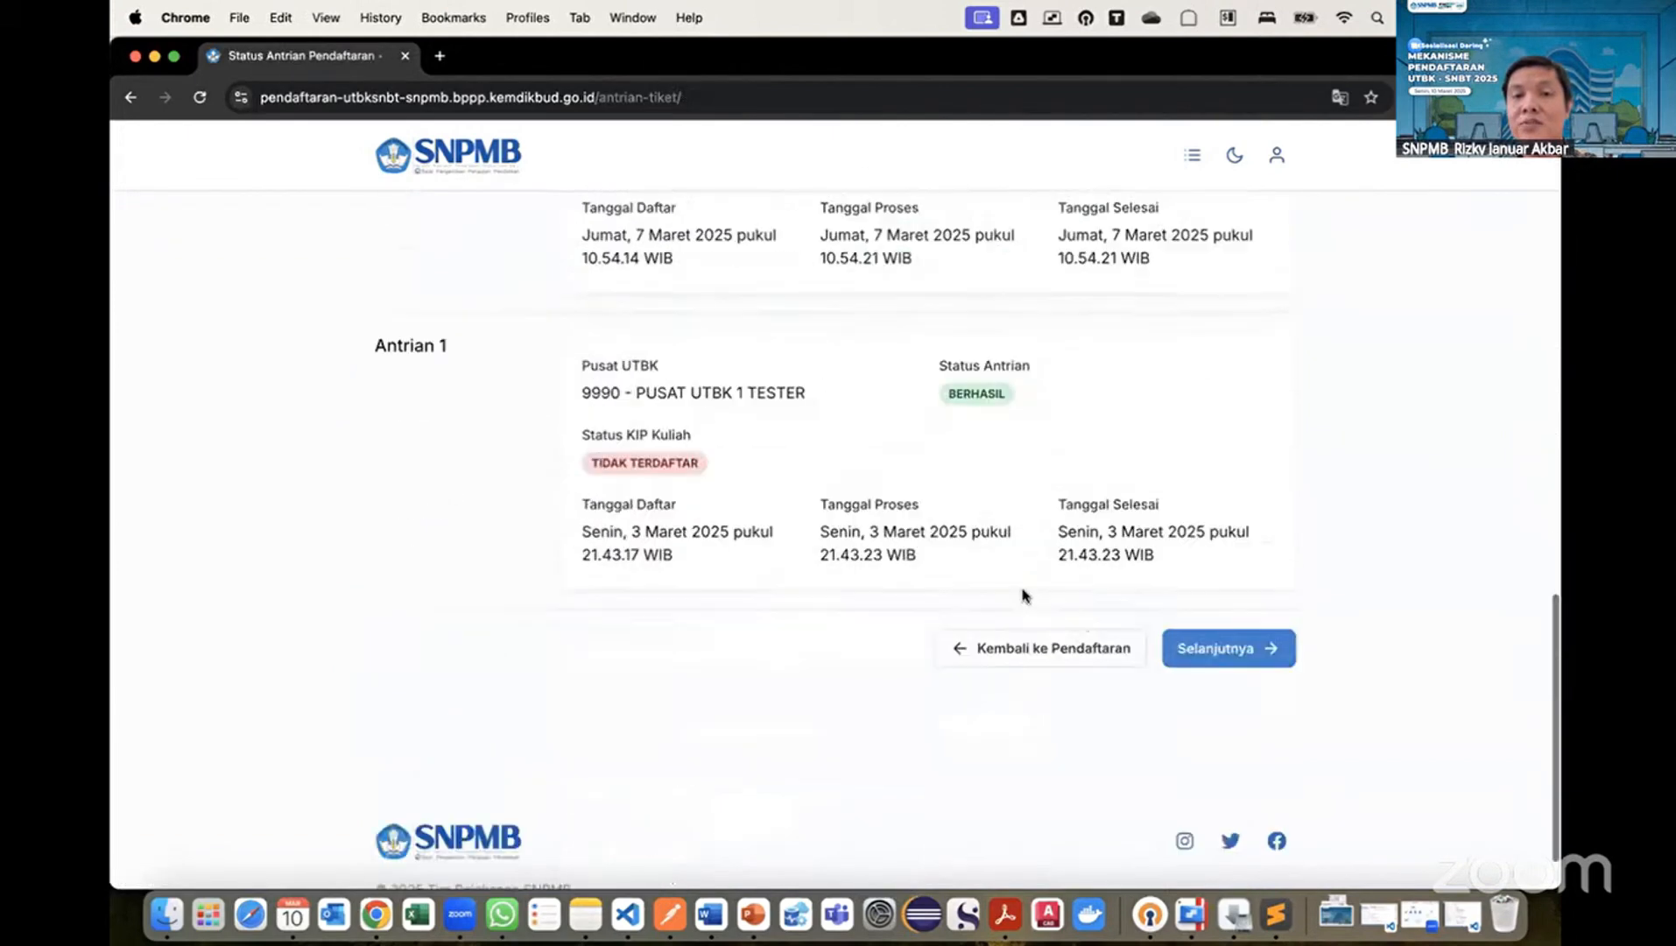
click(1222, 646)
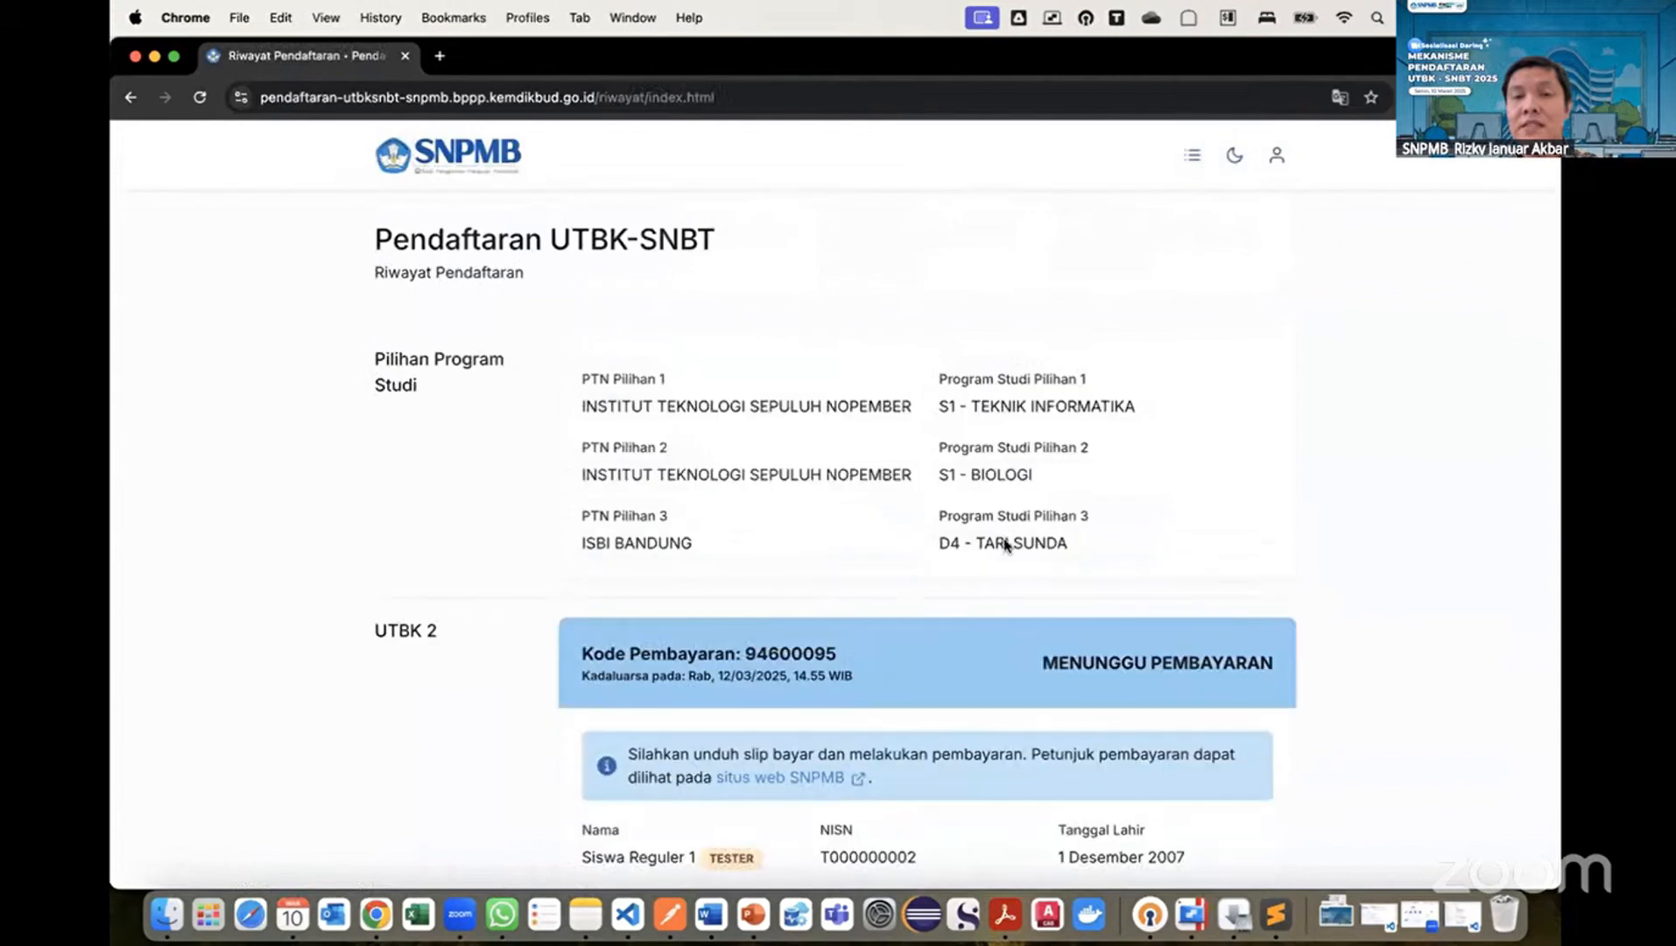
Examine the UTBK 2 entry's payment code, NISN, payment status, participant number, and exam schedule and location.
scroll(1005, 543, down, 3)
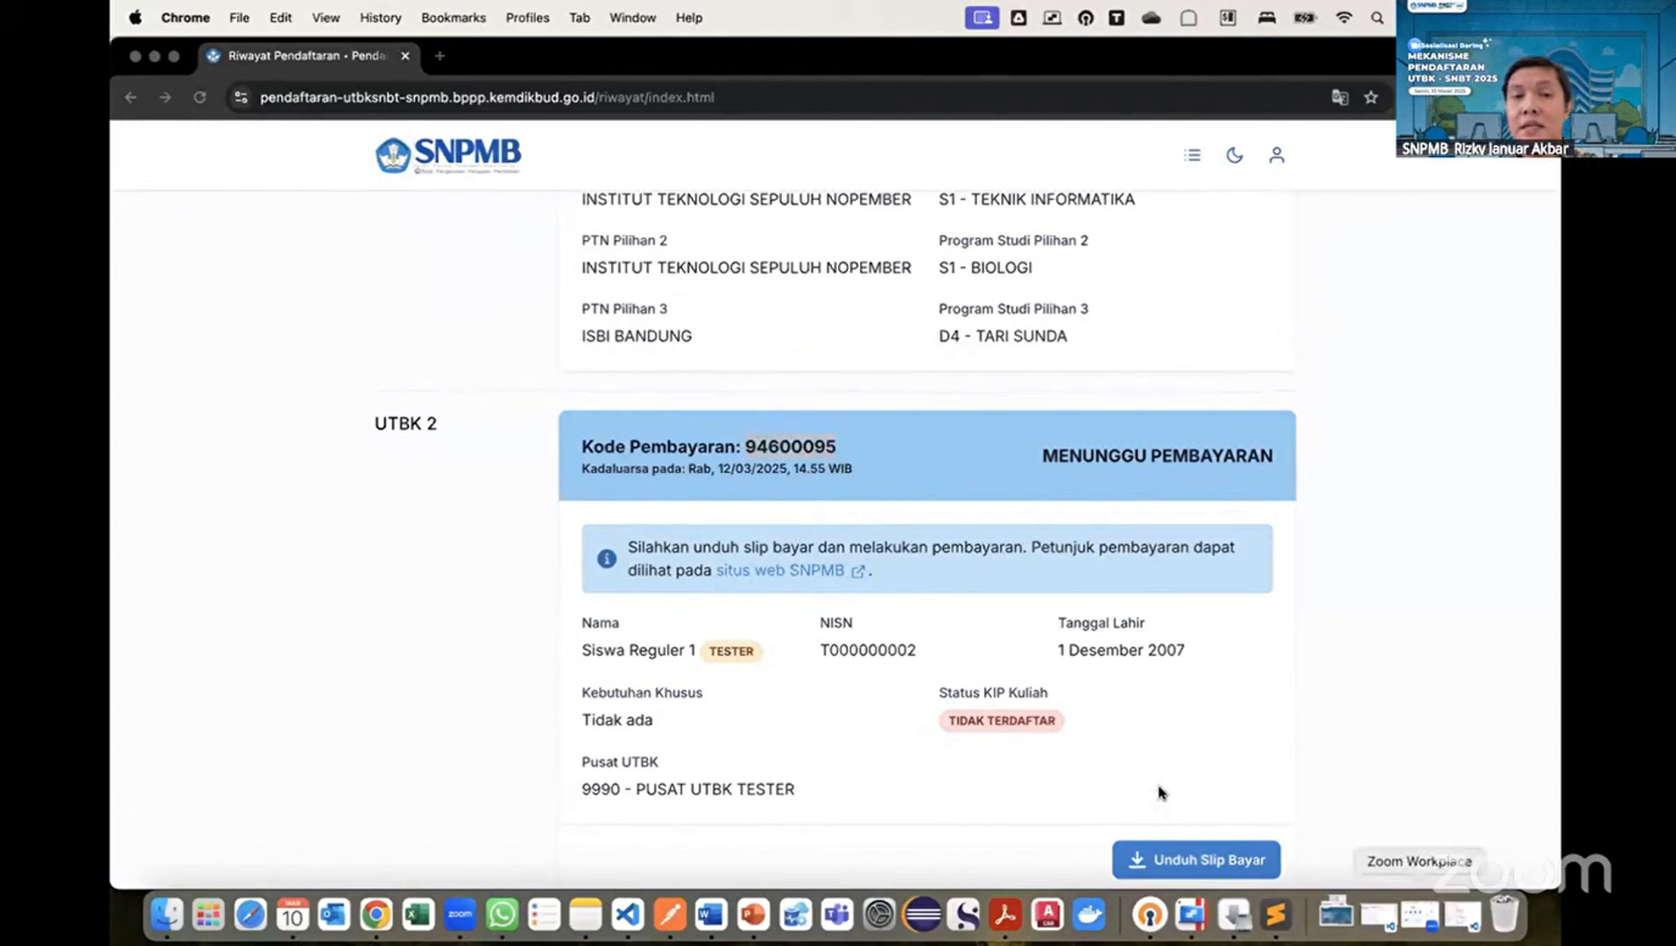
double_click(876, 649)
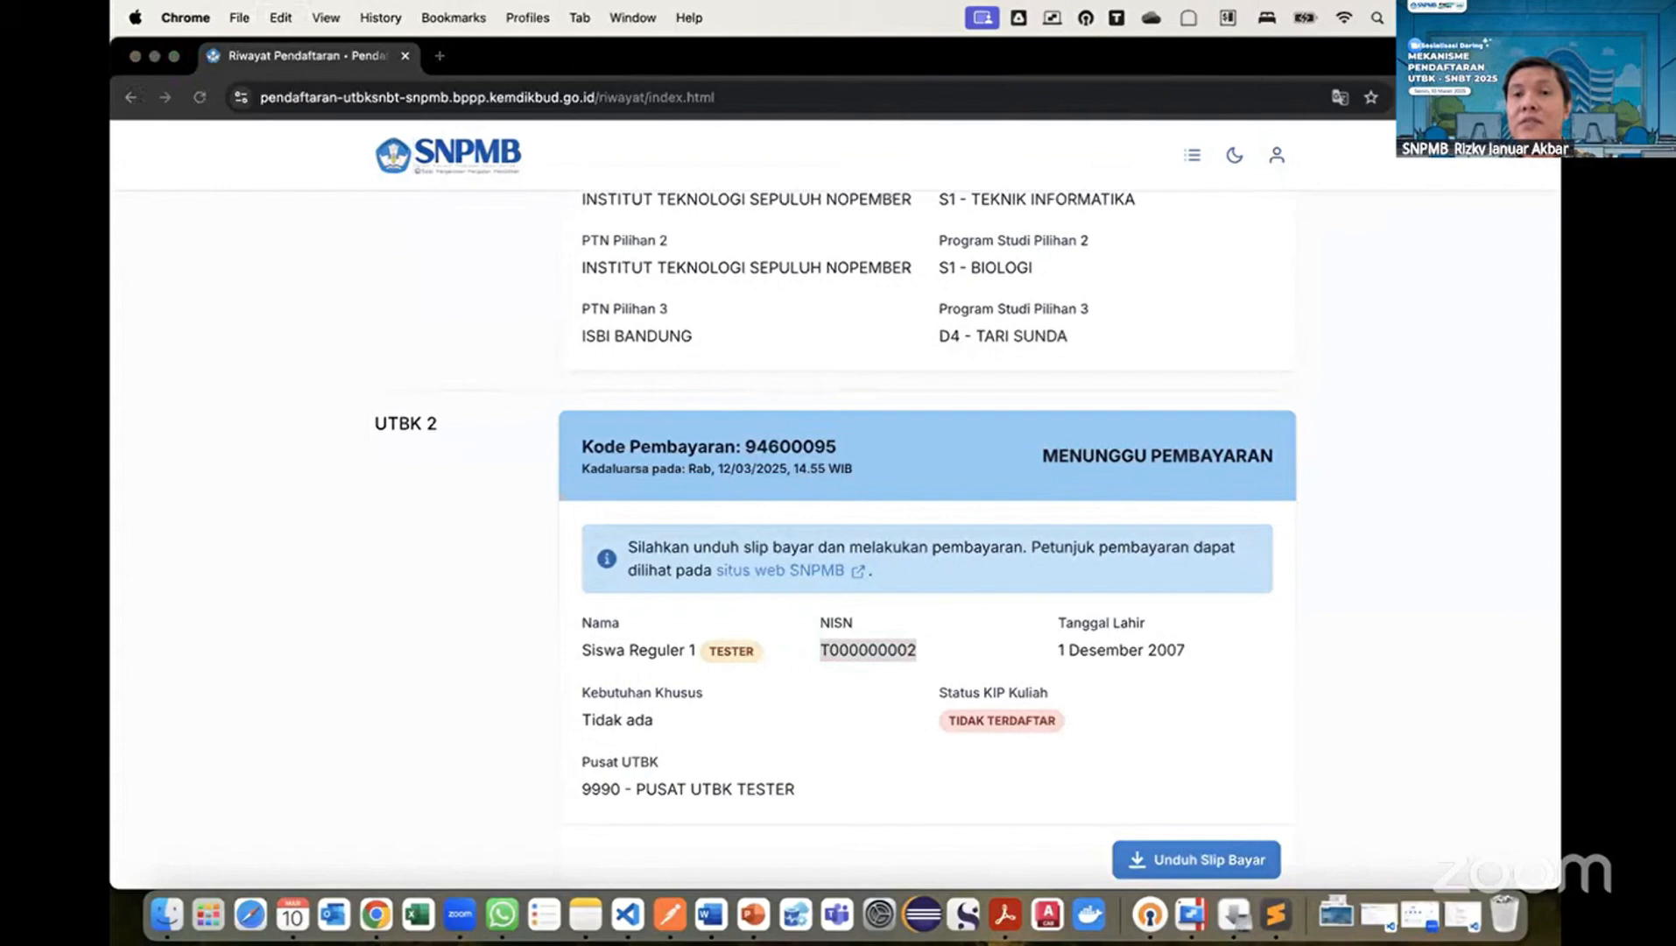
click(942, 478)
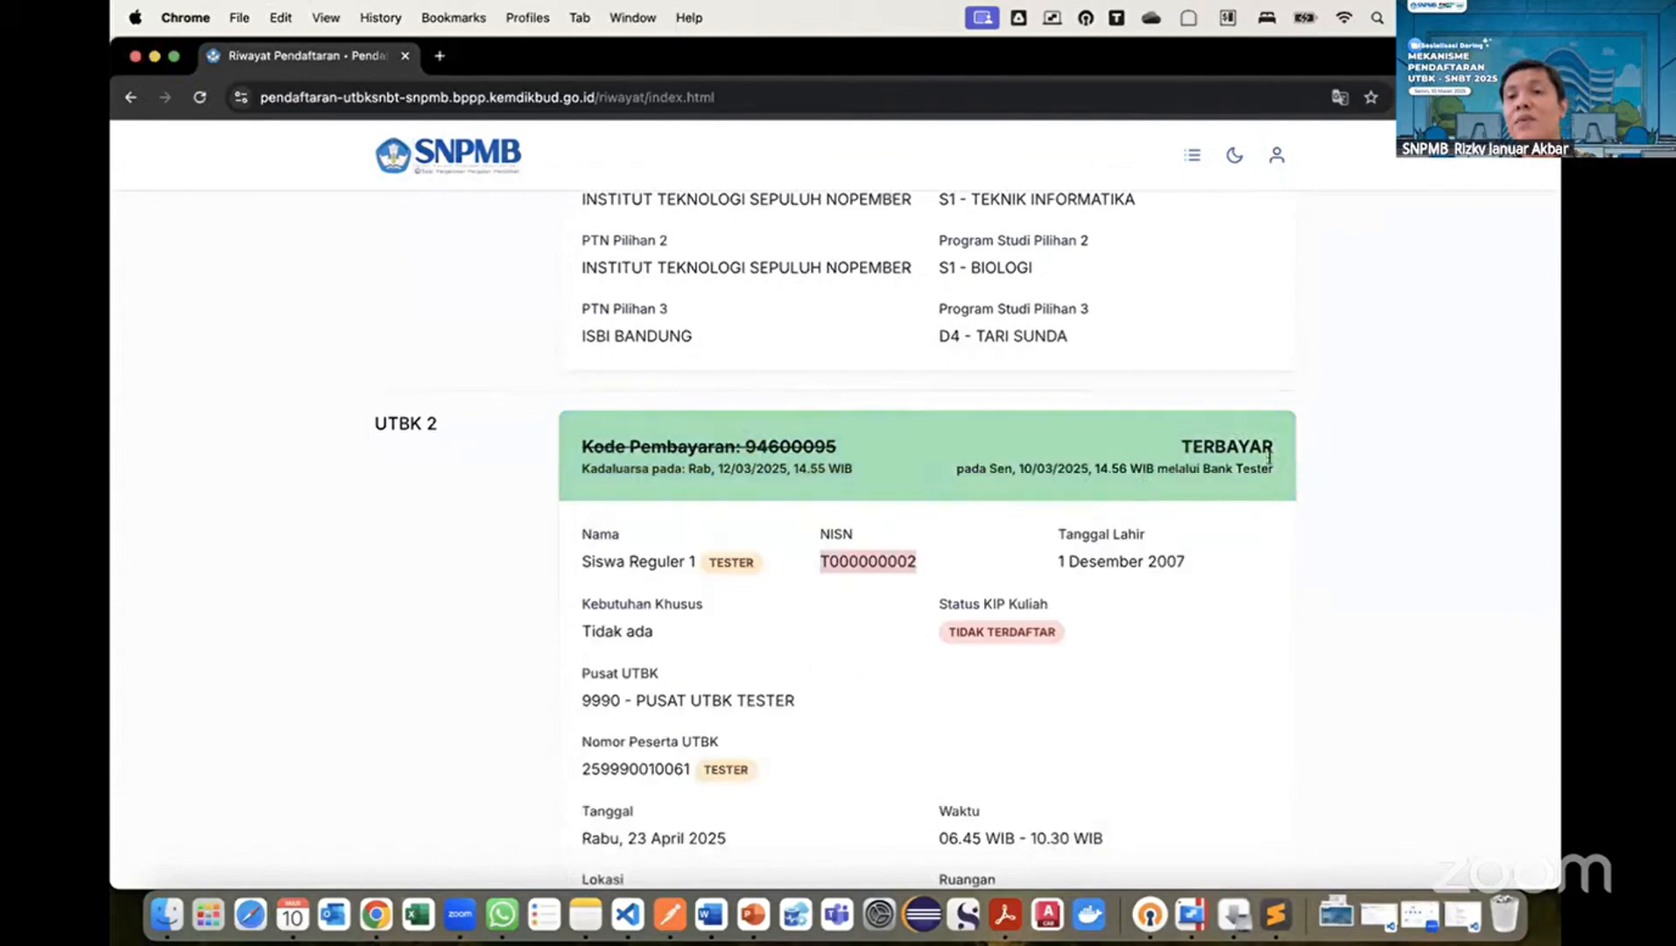
scroll(1183, 539, down, 2)
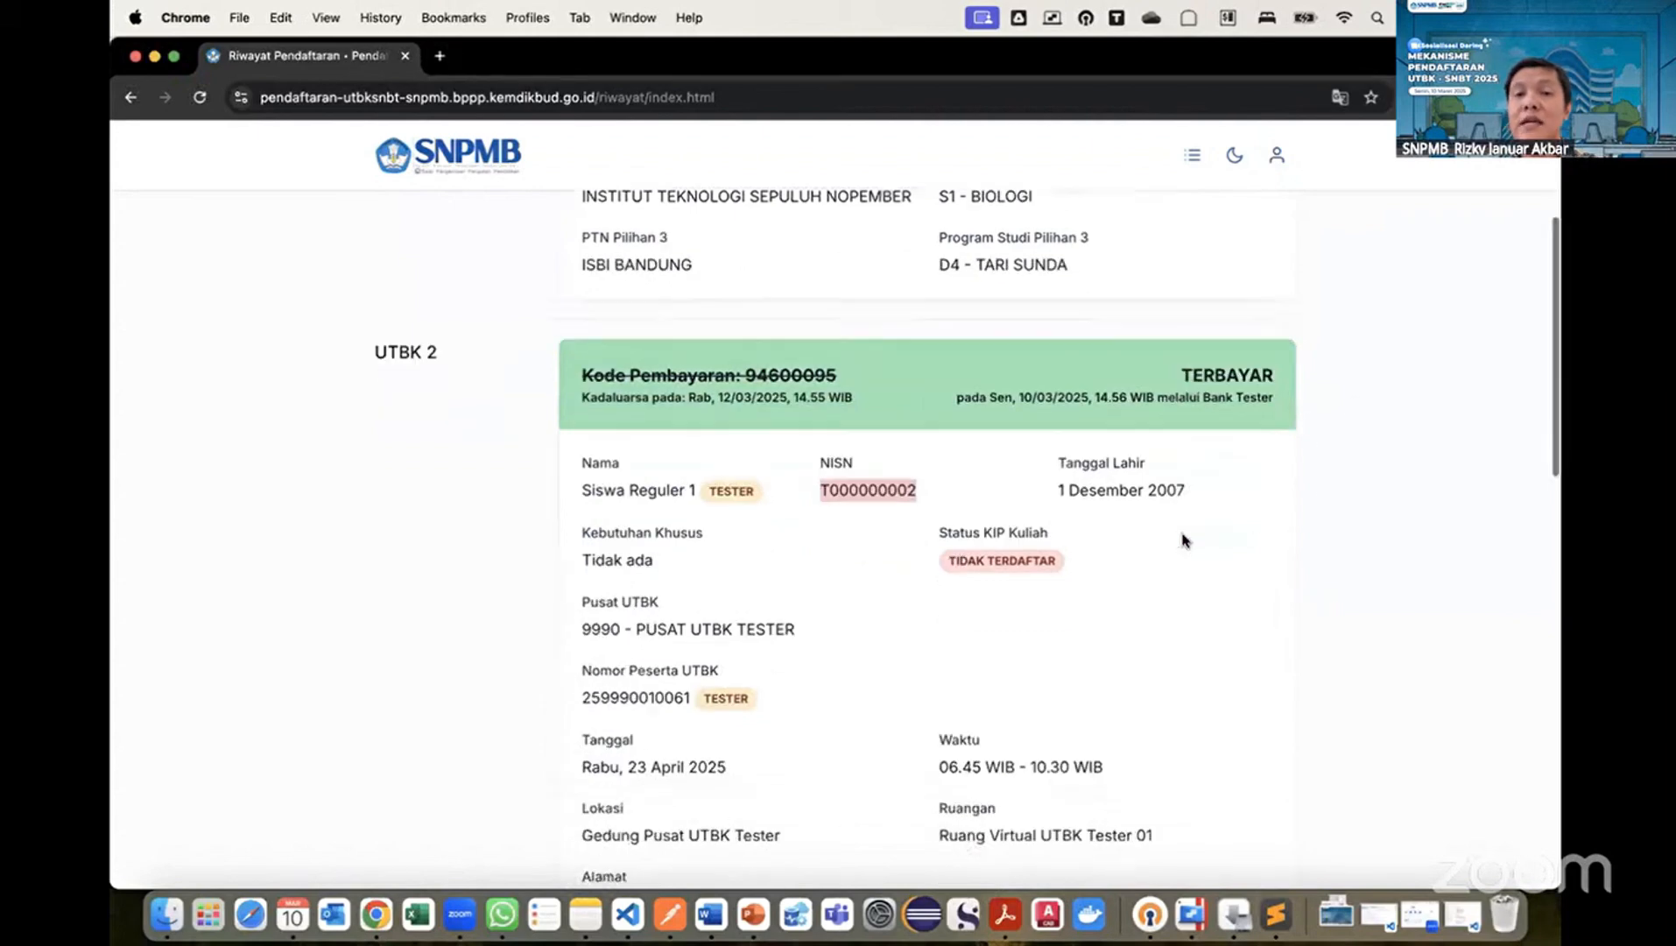
scroll(1182, 538, down, 4)
scroll(1004, 588, down, 4)
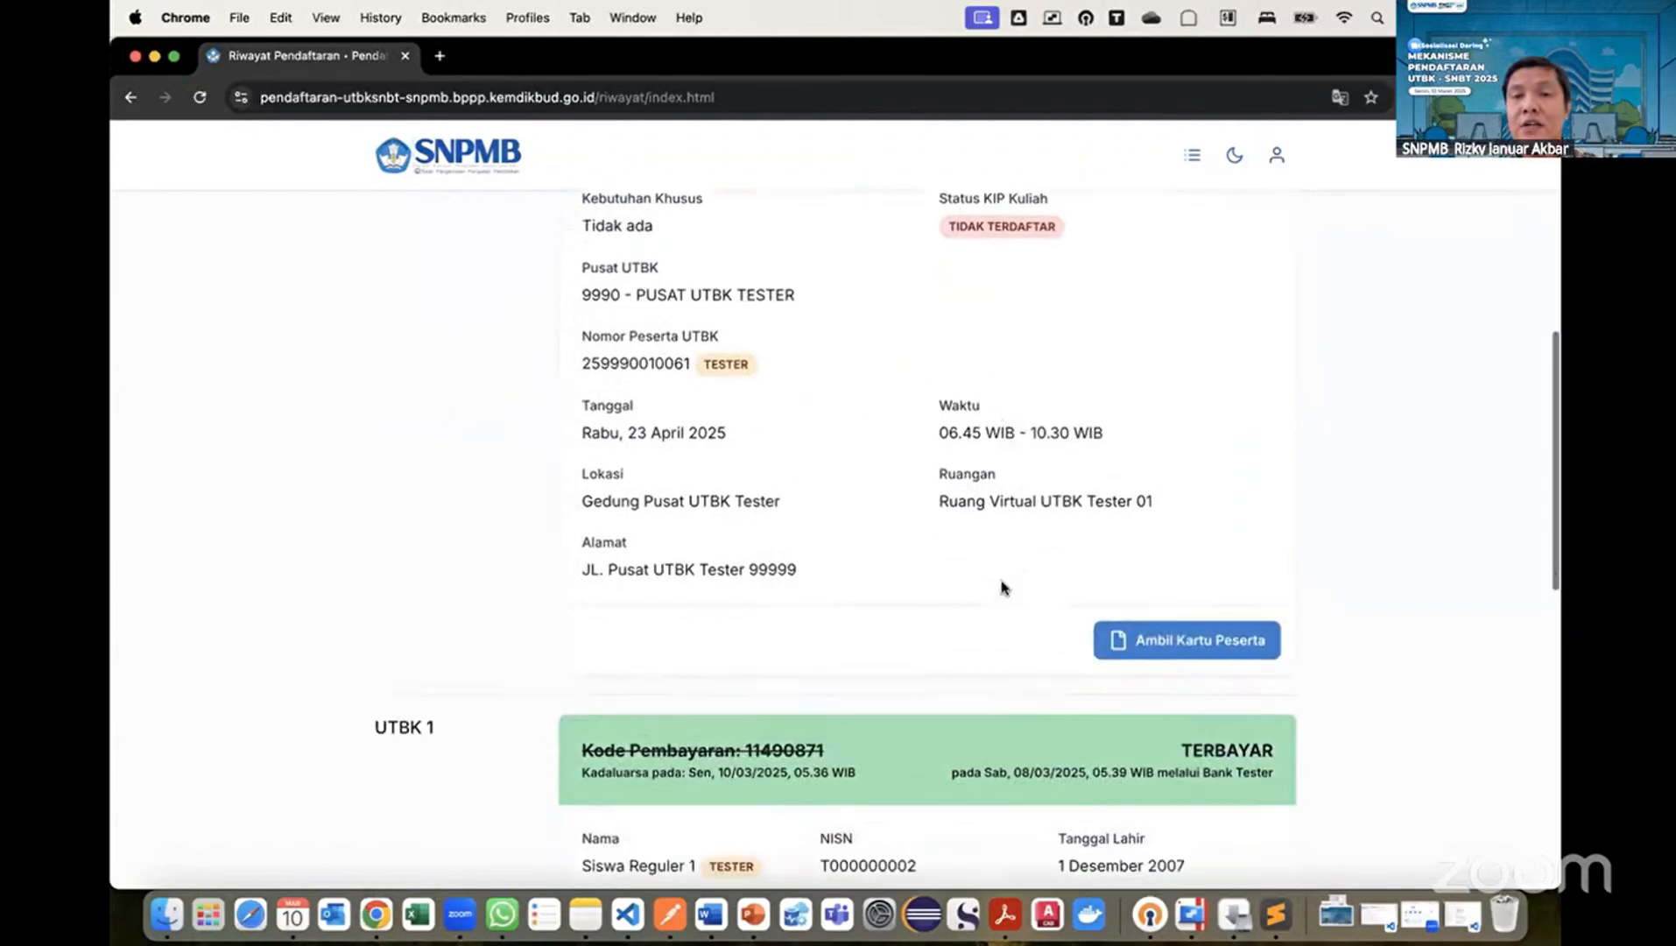
scroll(1004, 587, up, 3)
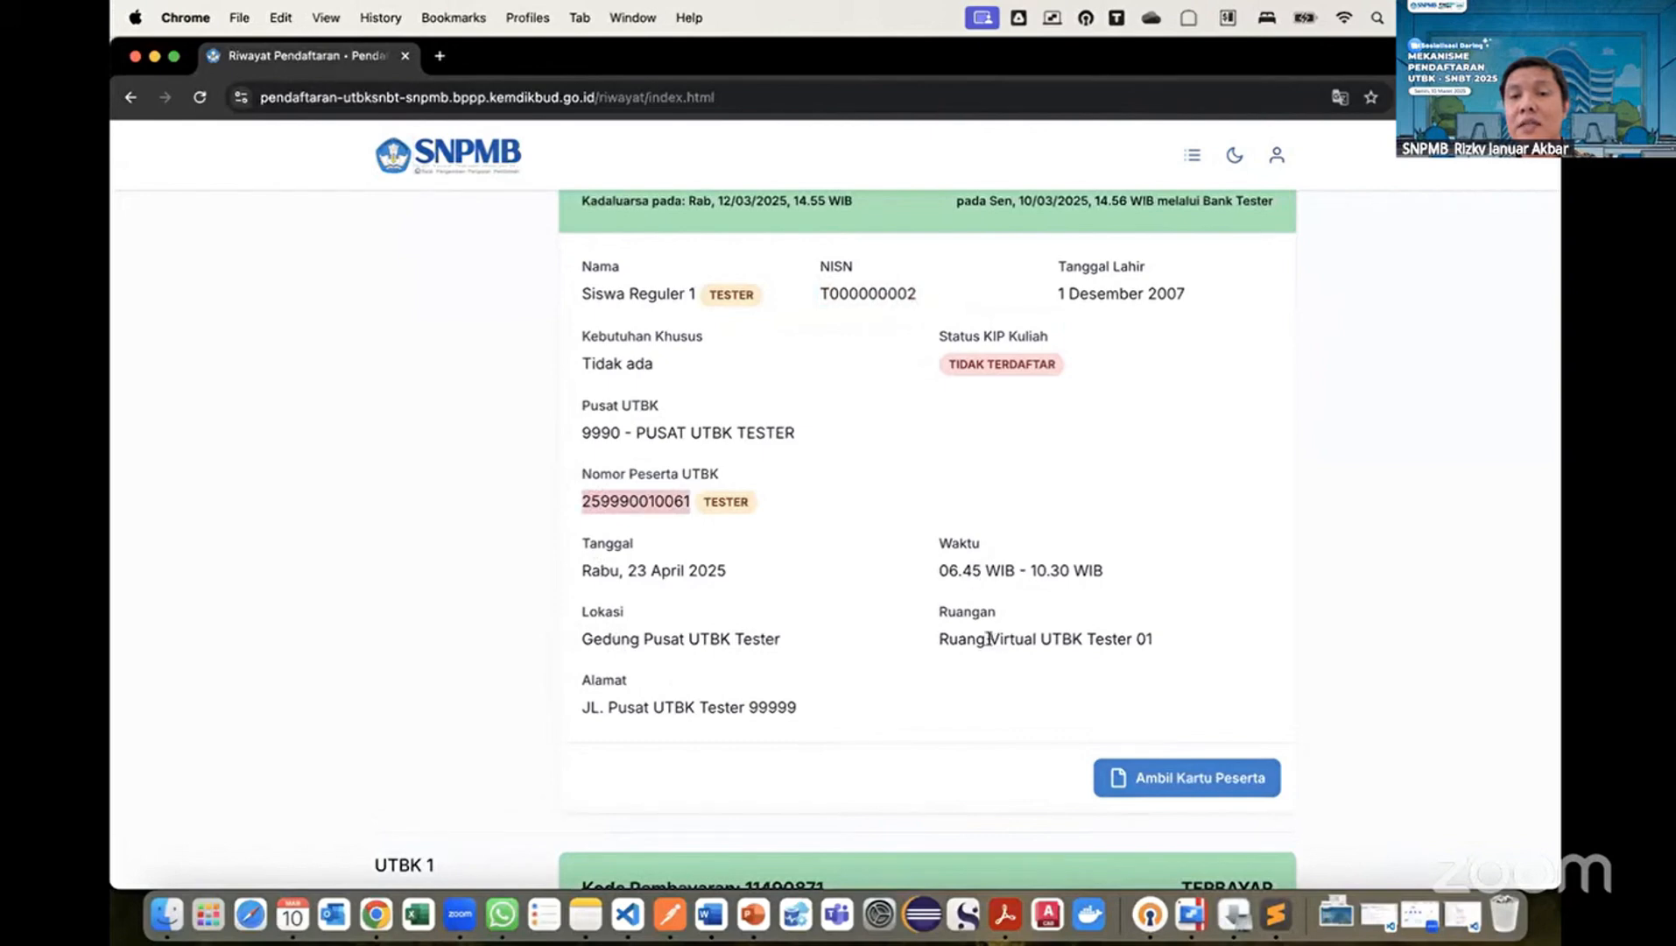
scroll(815, 658, down, 3)
scroll(812, 651, up, 3)
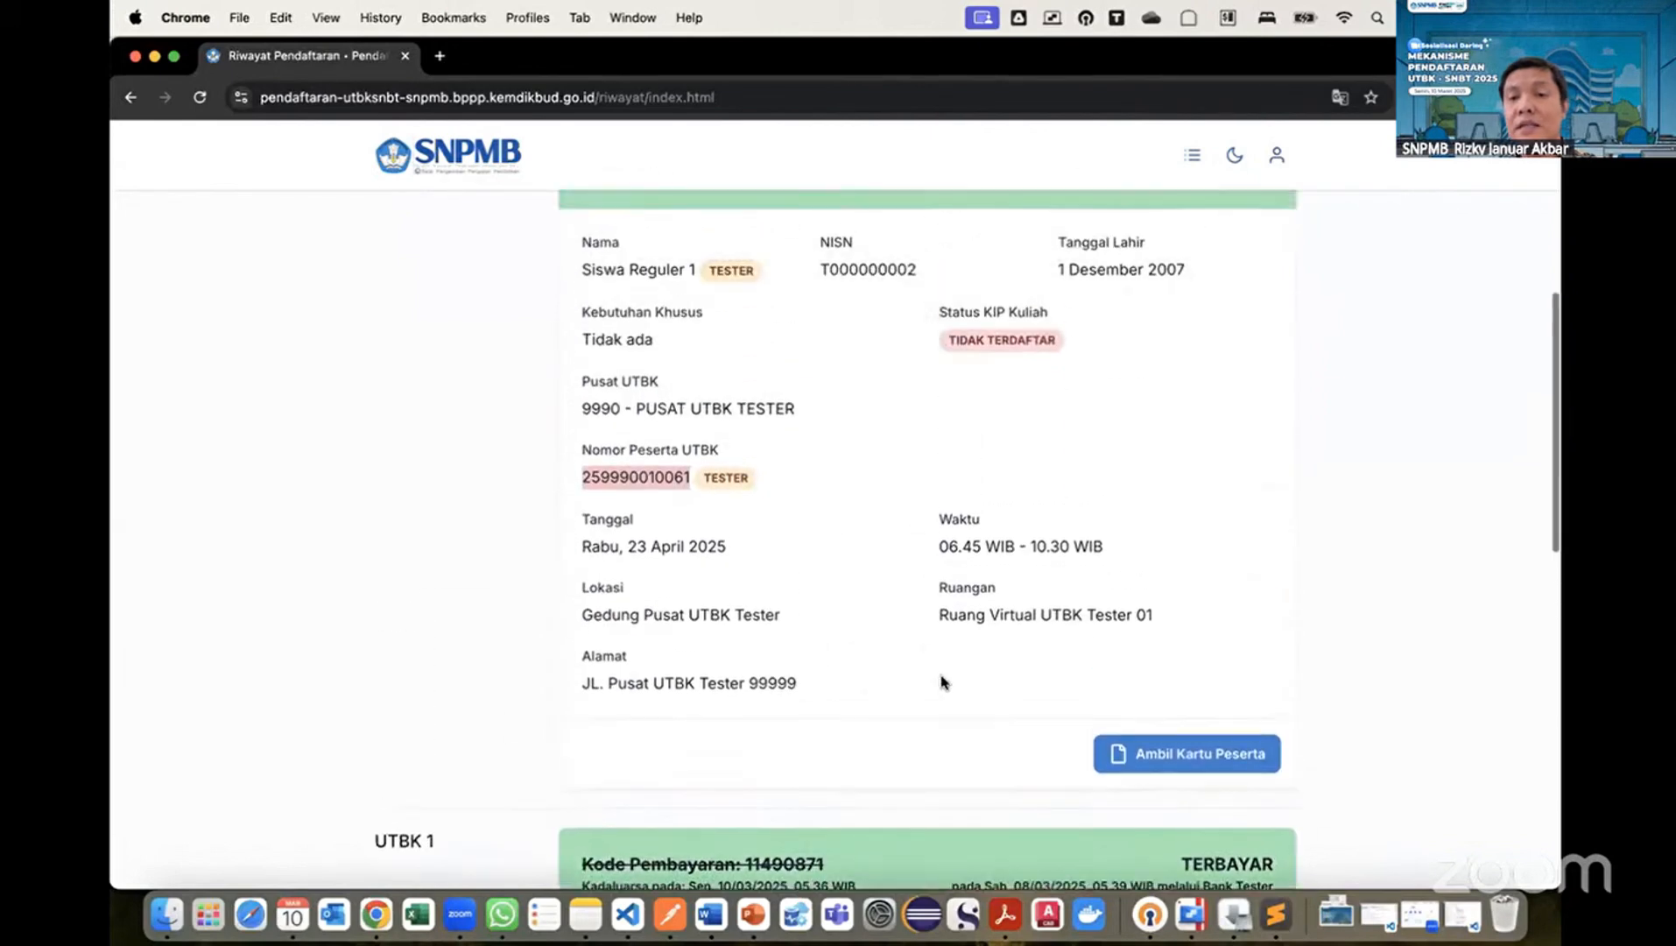
Open the UTBK 2 participant card and review its participant data, exam schedule, location and program choices.
click(1145, 751)
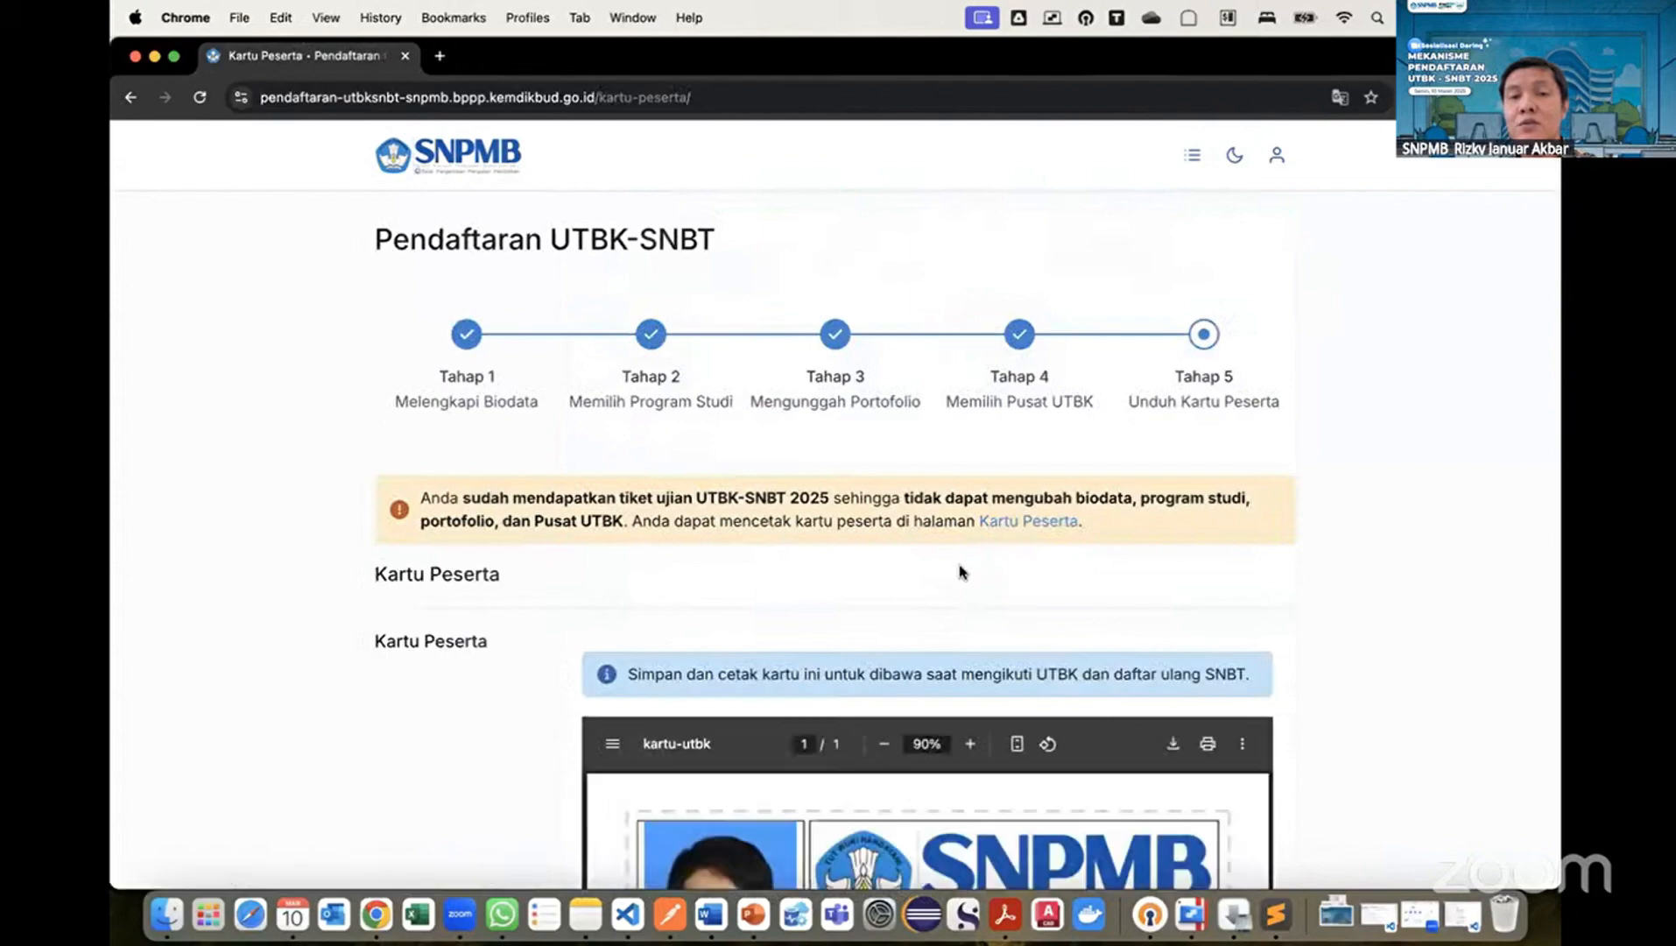
scroll(961, 571, down, 5)
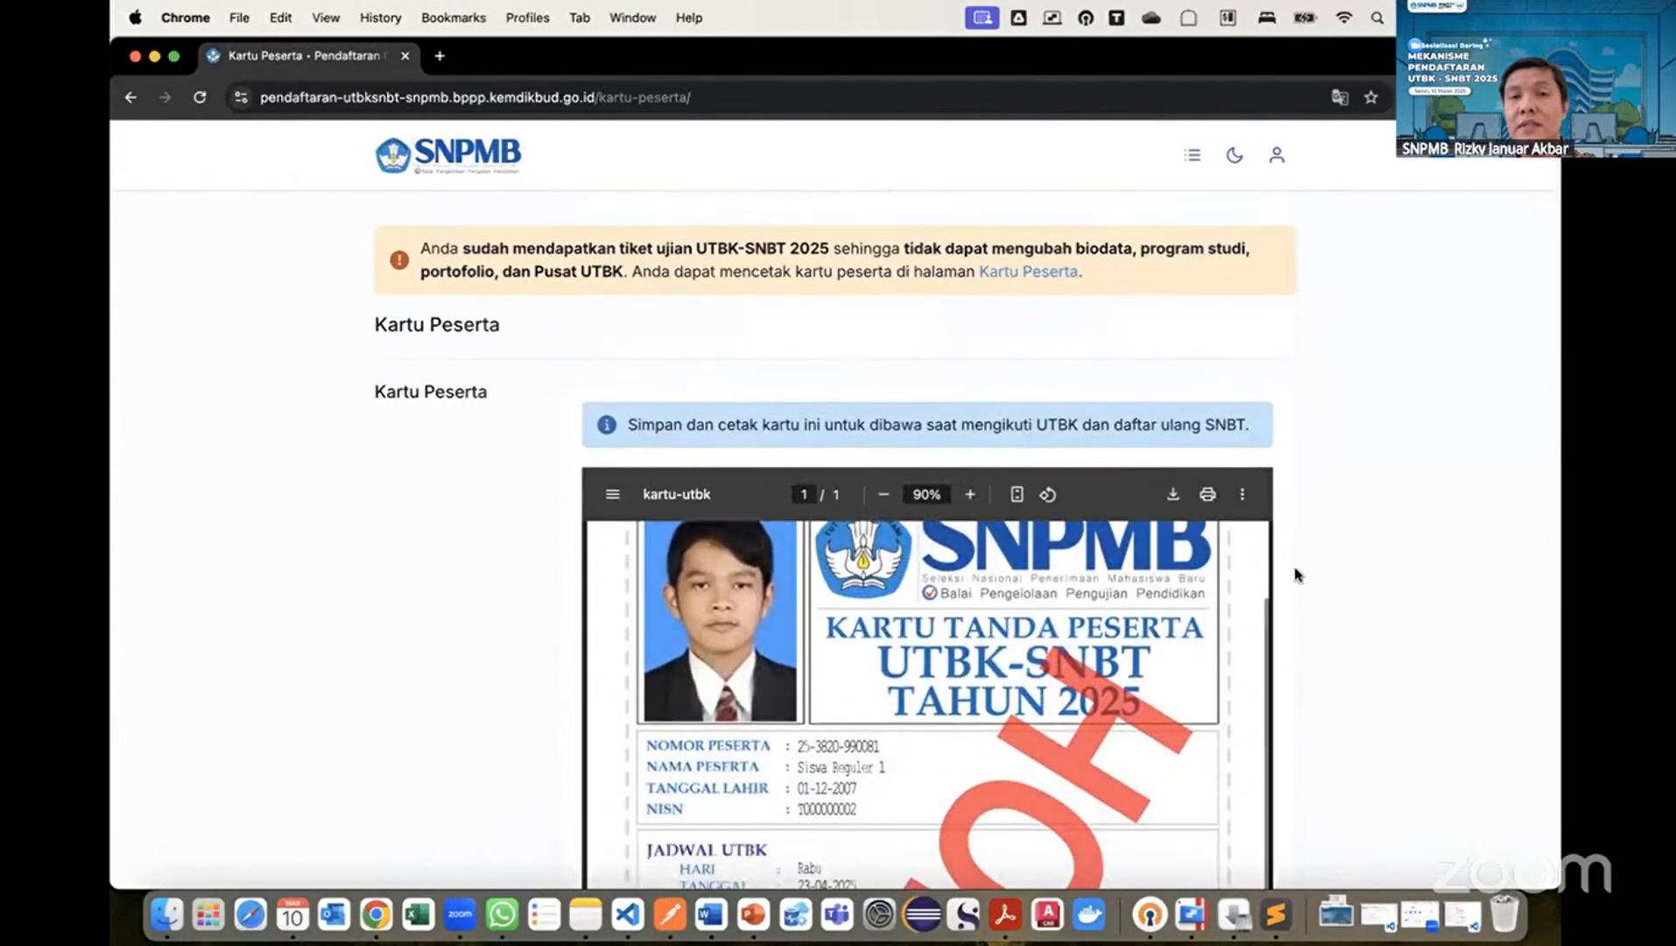
scroll(1297, 574, down, 10)
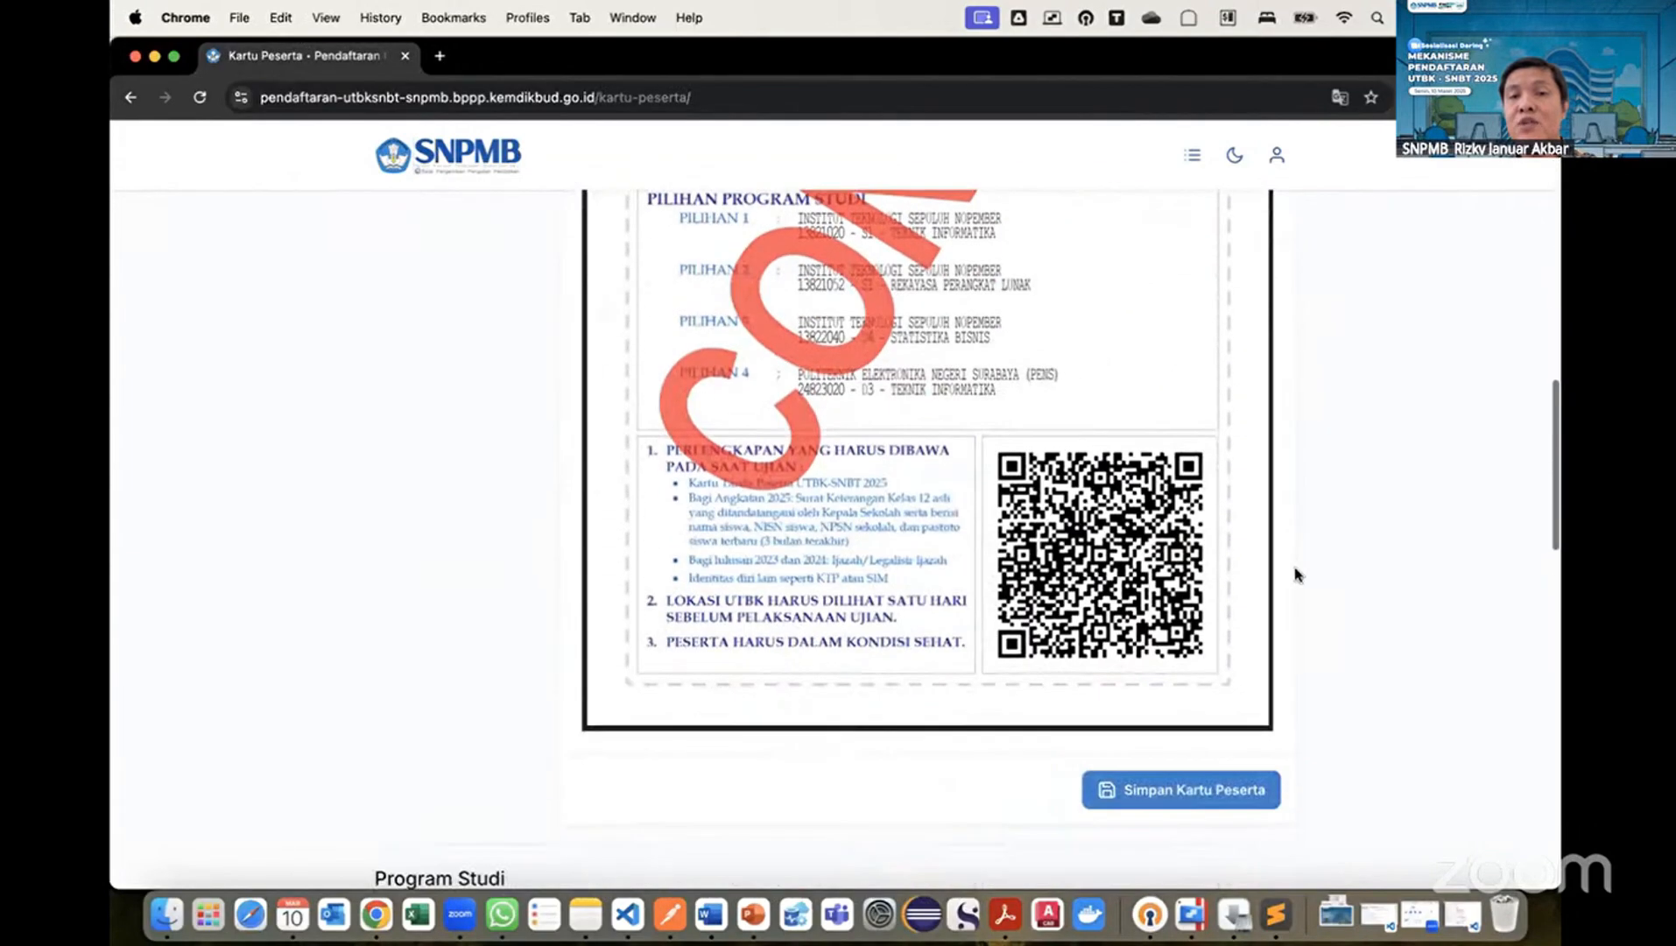
scroll(1209, 524, up, 5)
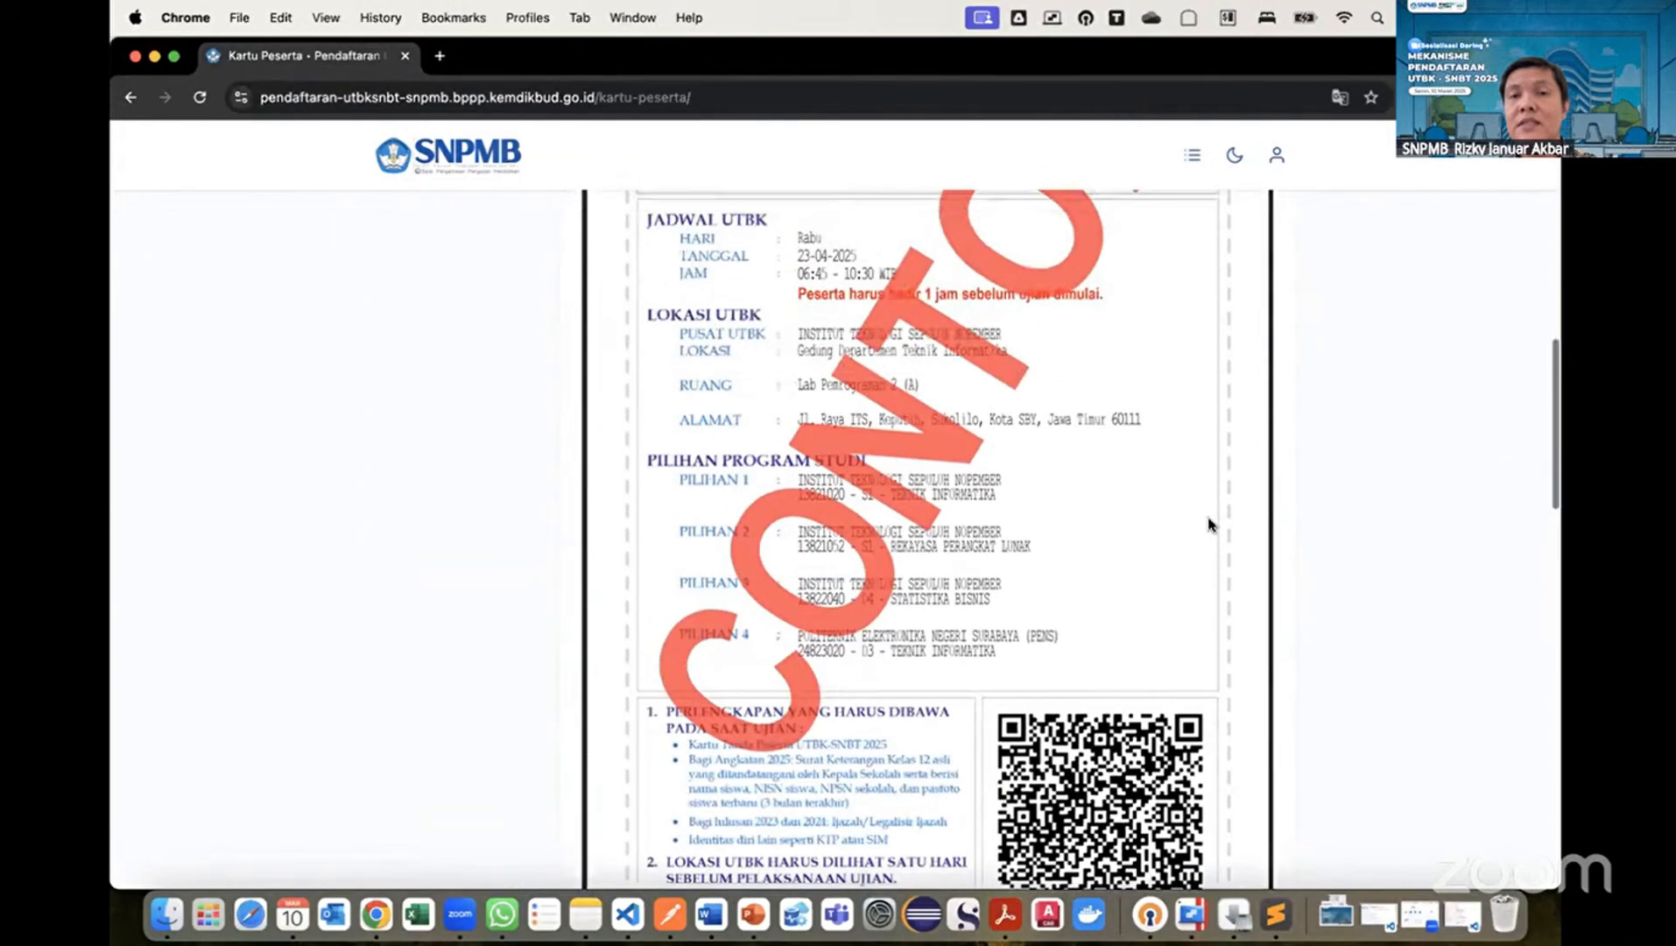
scroll(1209, 524, up, 8)
scroll(1101, 499, down, 1)
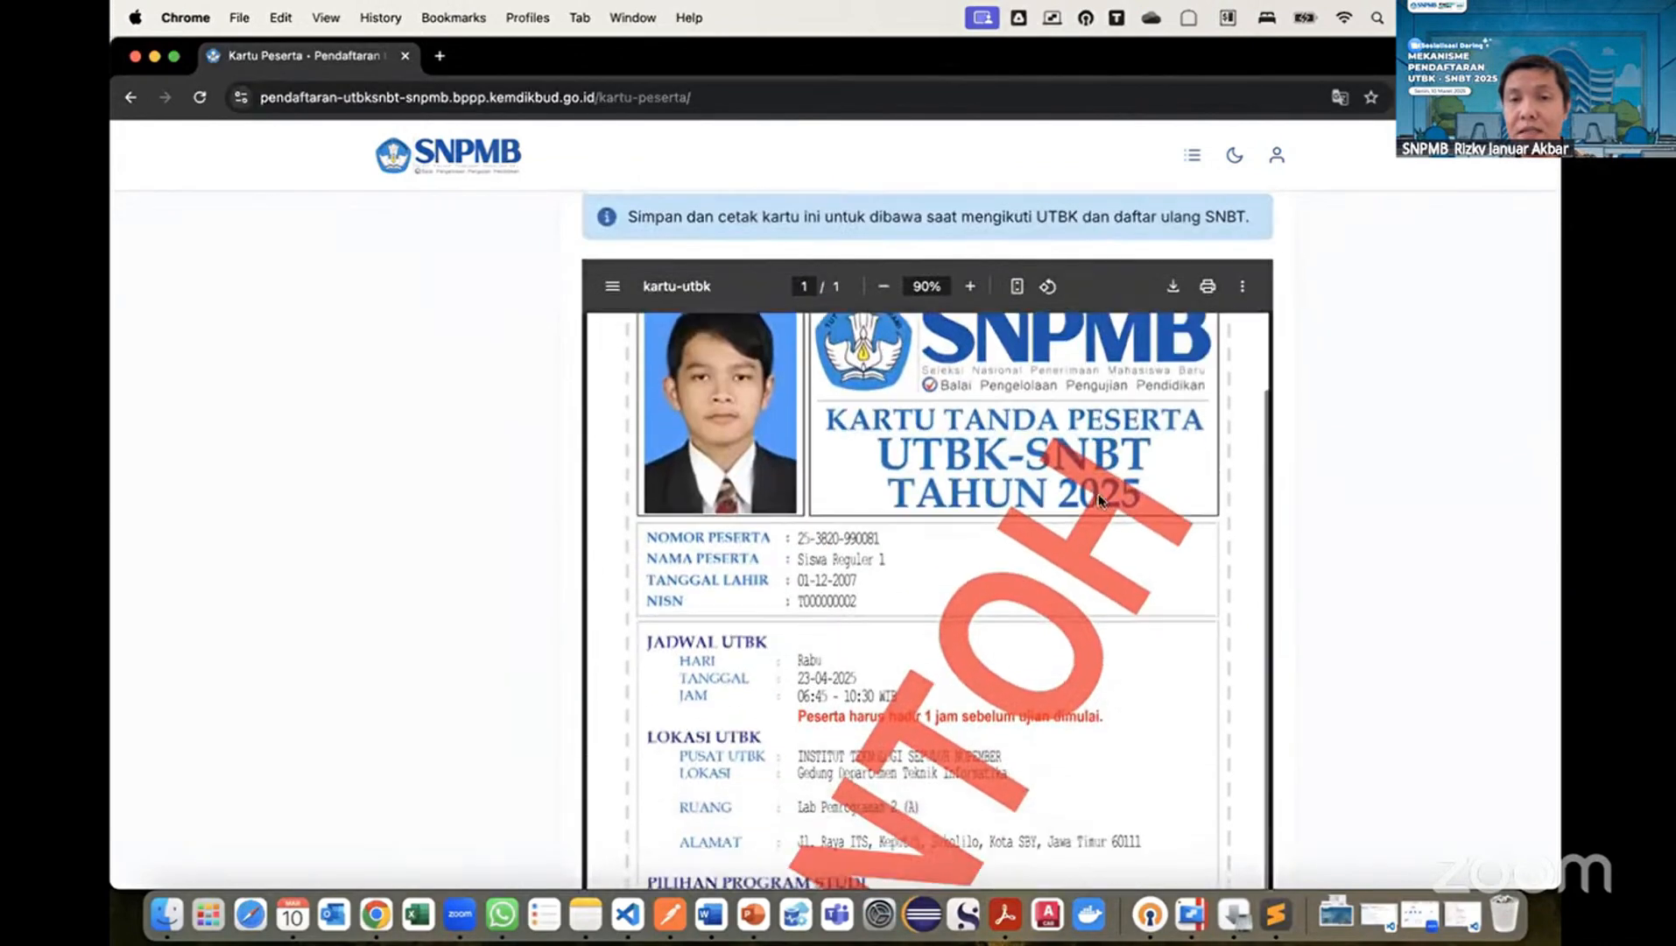
Save the participant card as a PDF and return to the start of the Kartu Peserta page.
scroll(1101, 499, down, 10)
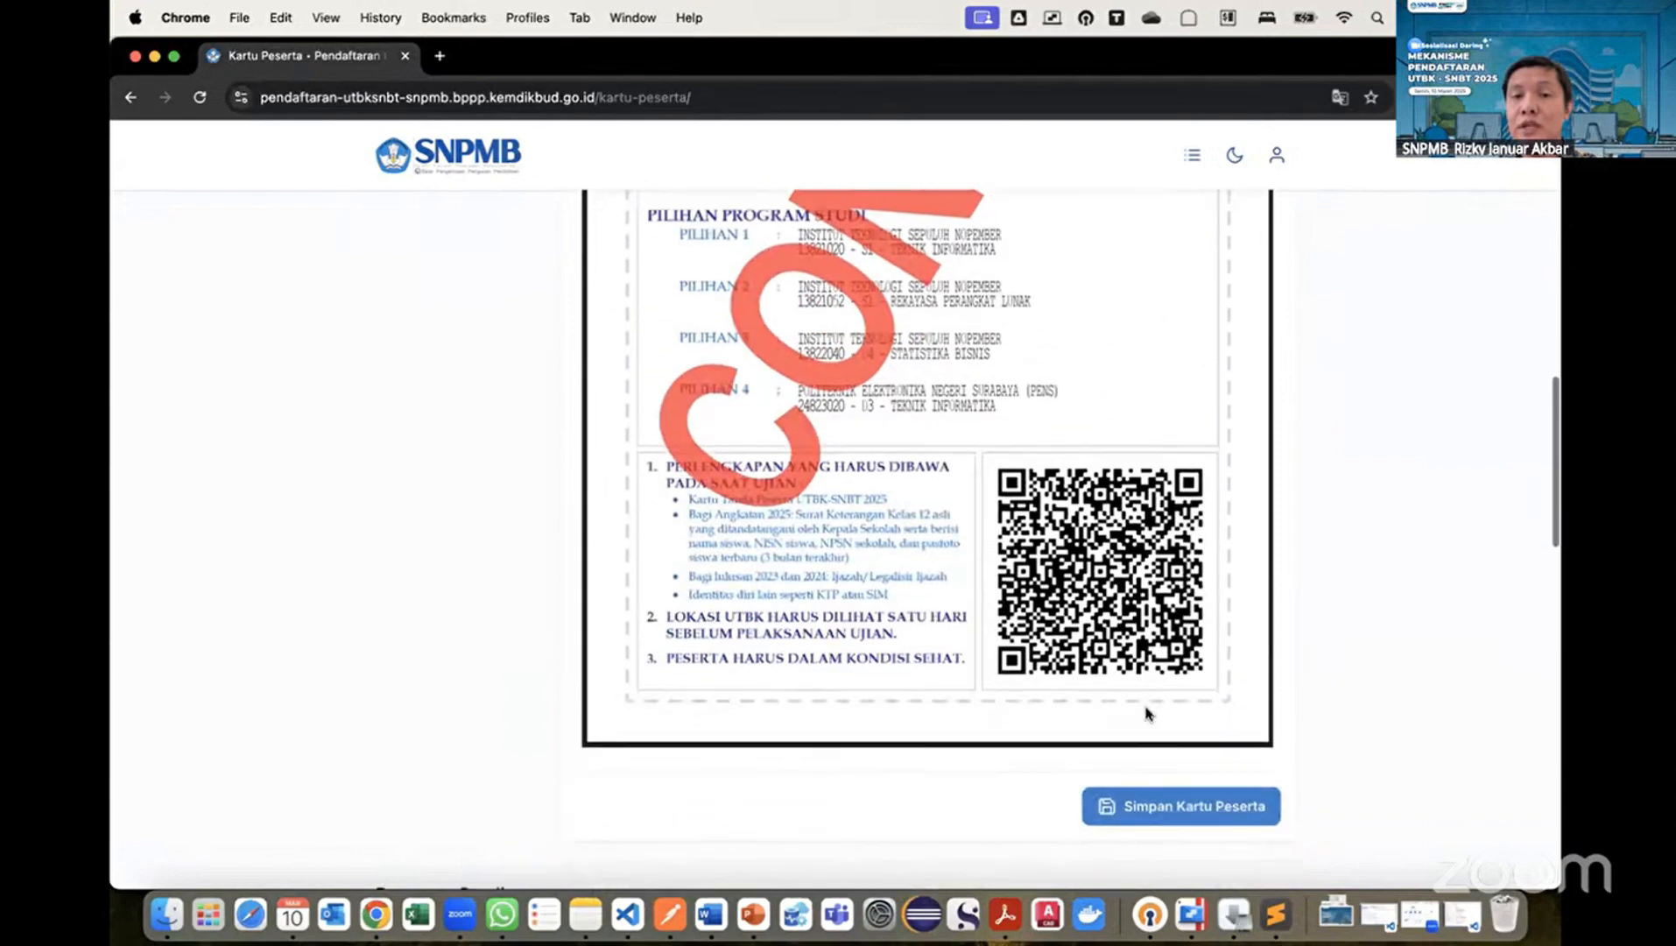
click(1160, 794)
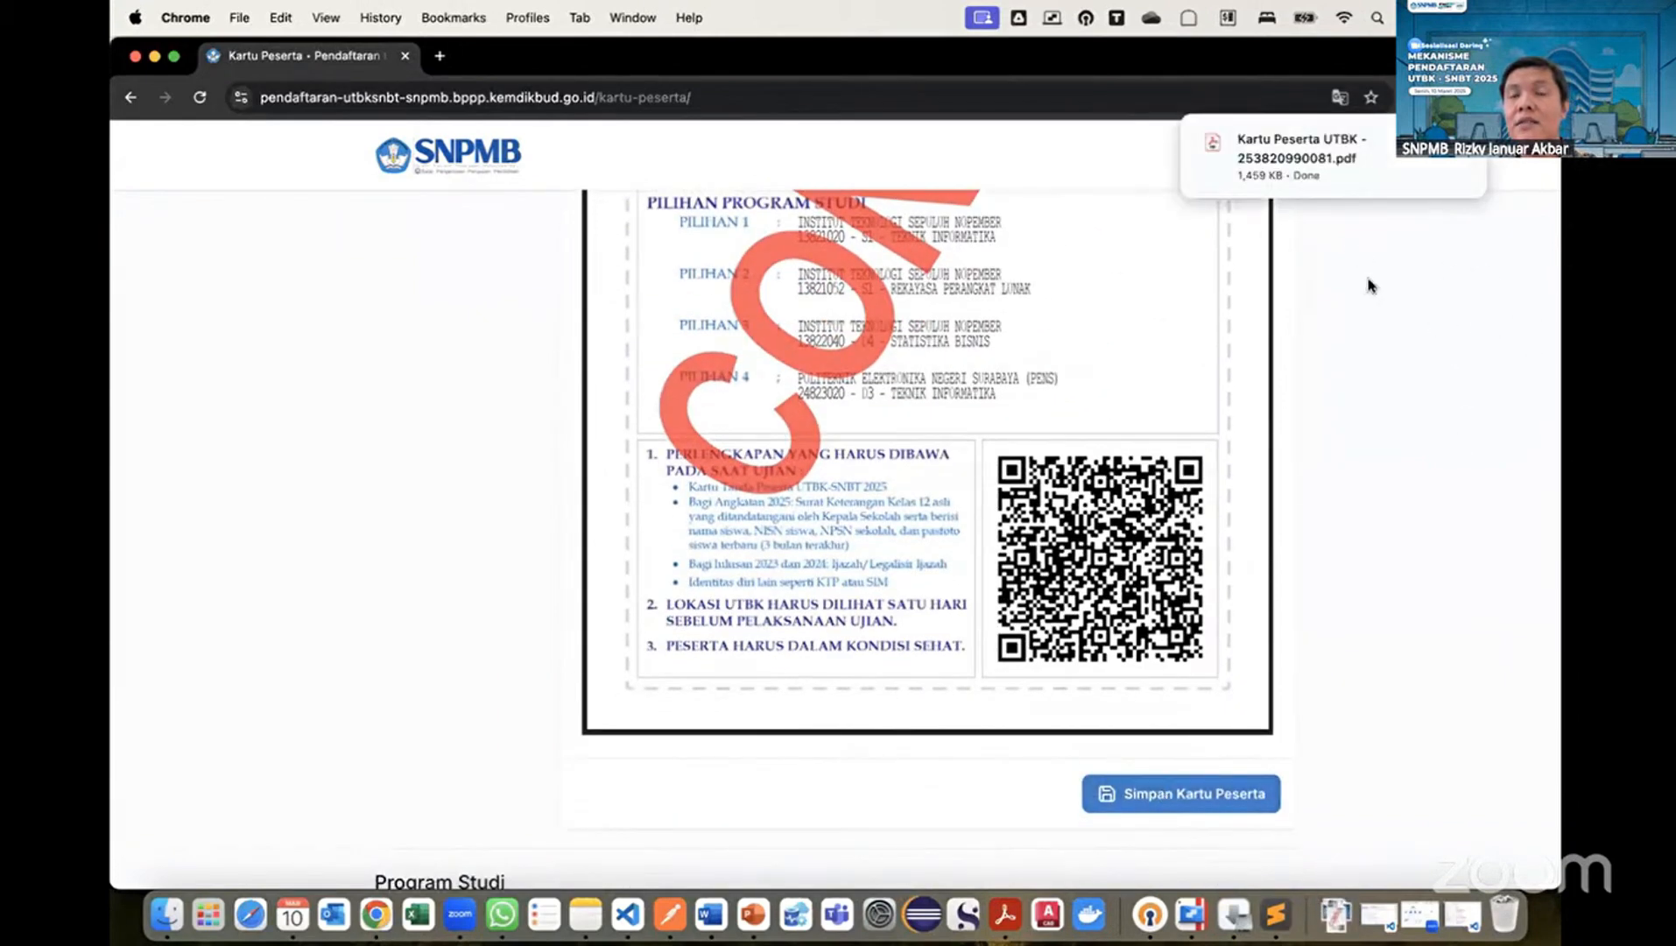
scroll(1369, 286, up, 10)
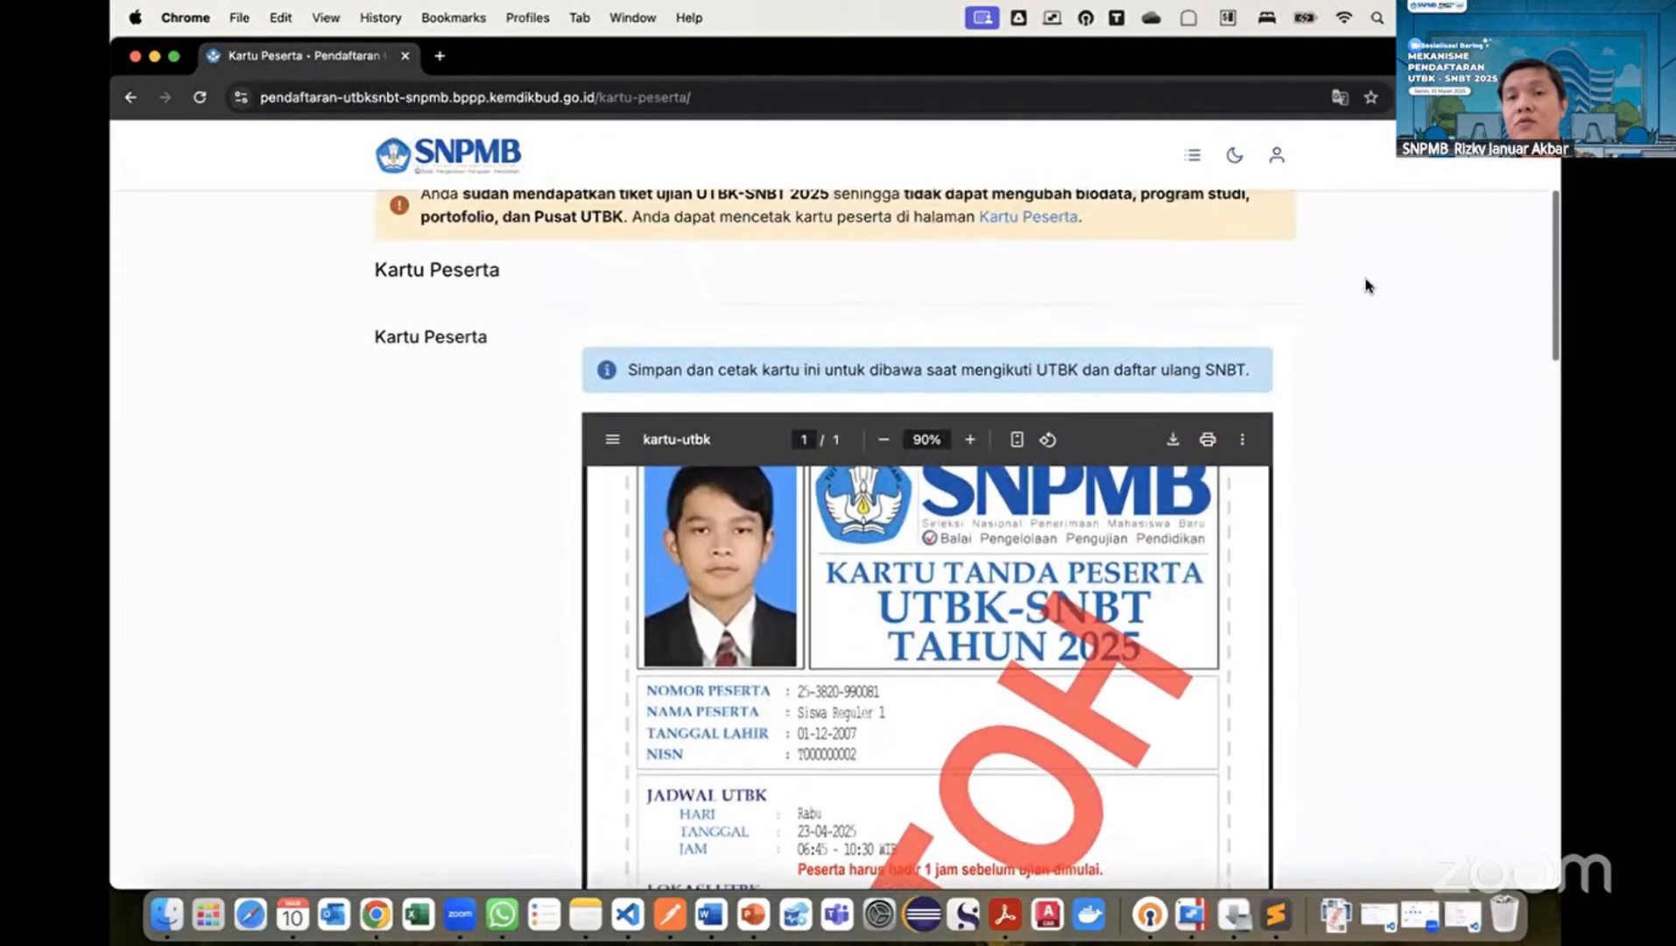
scroll(1366, 282, up, 3)
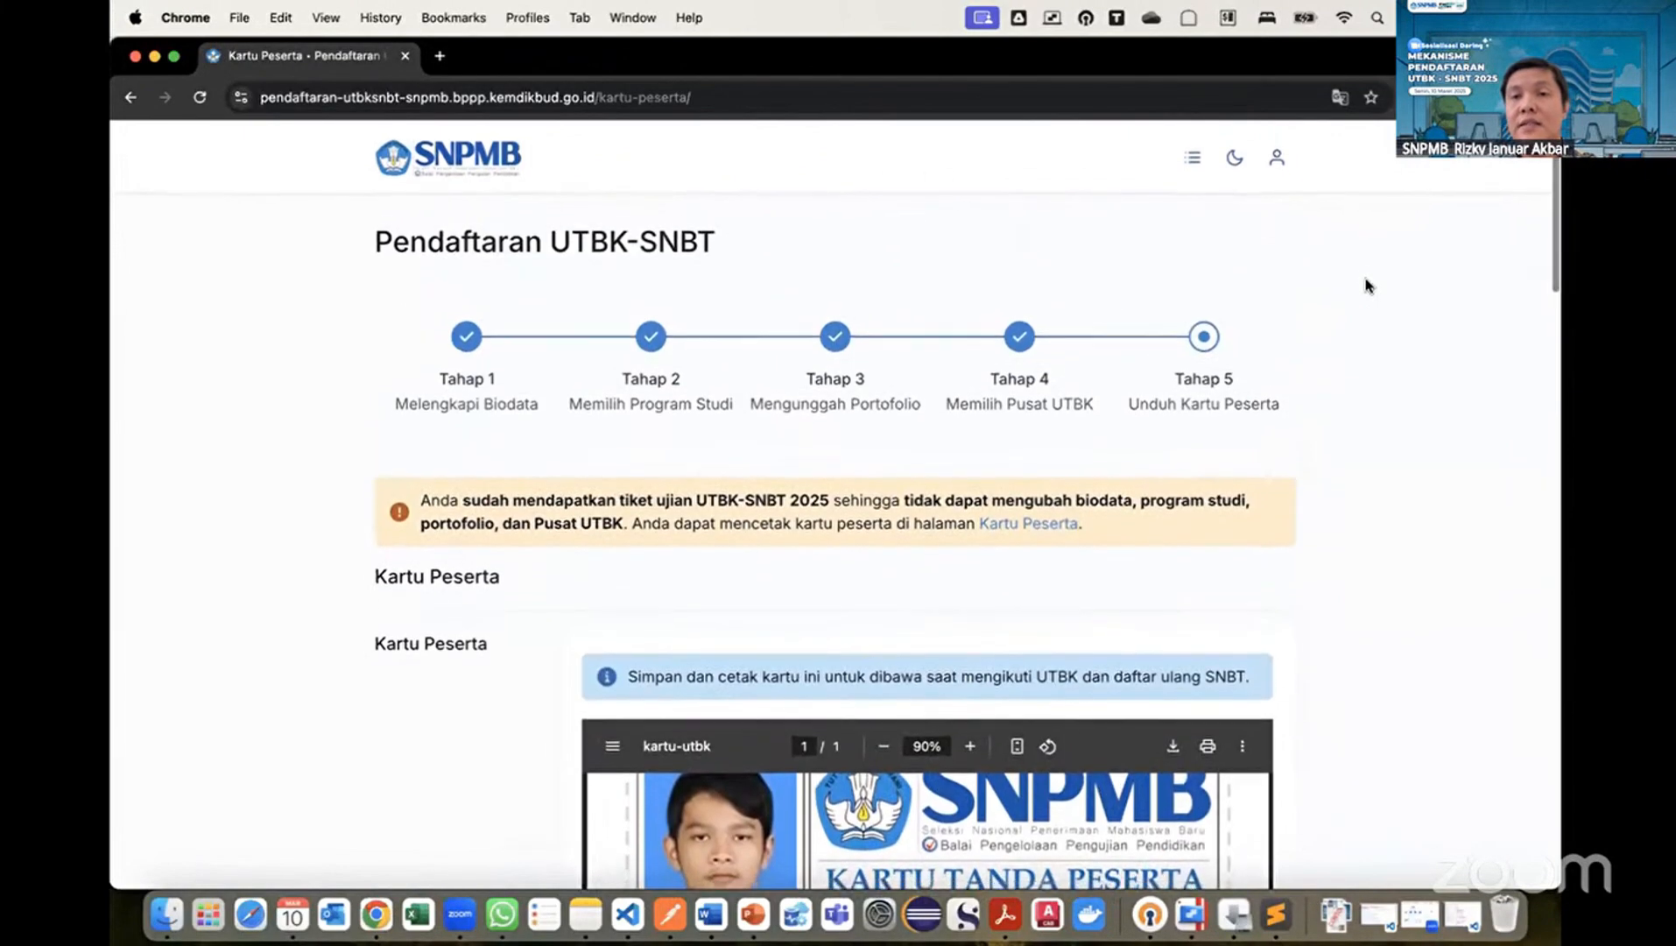
Switch to the other browser window holding the second test participant's UTBK-SNBT registration.
click(1277, 159)
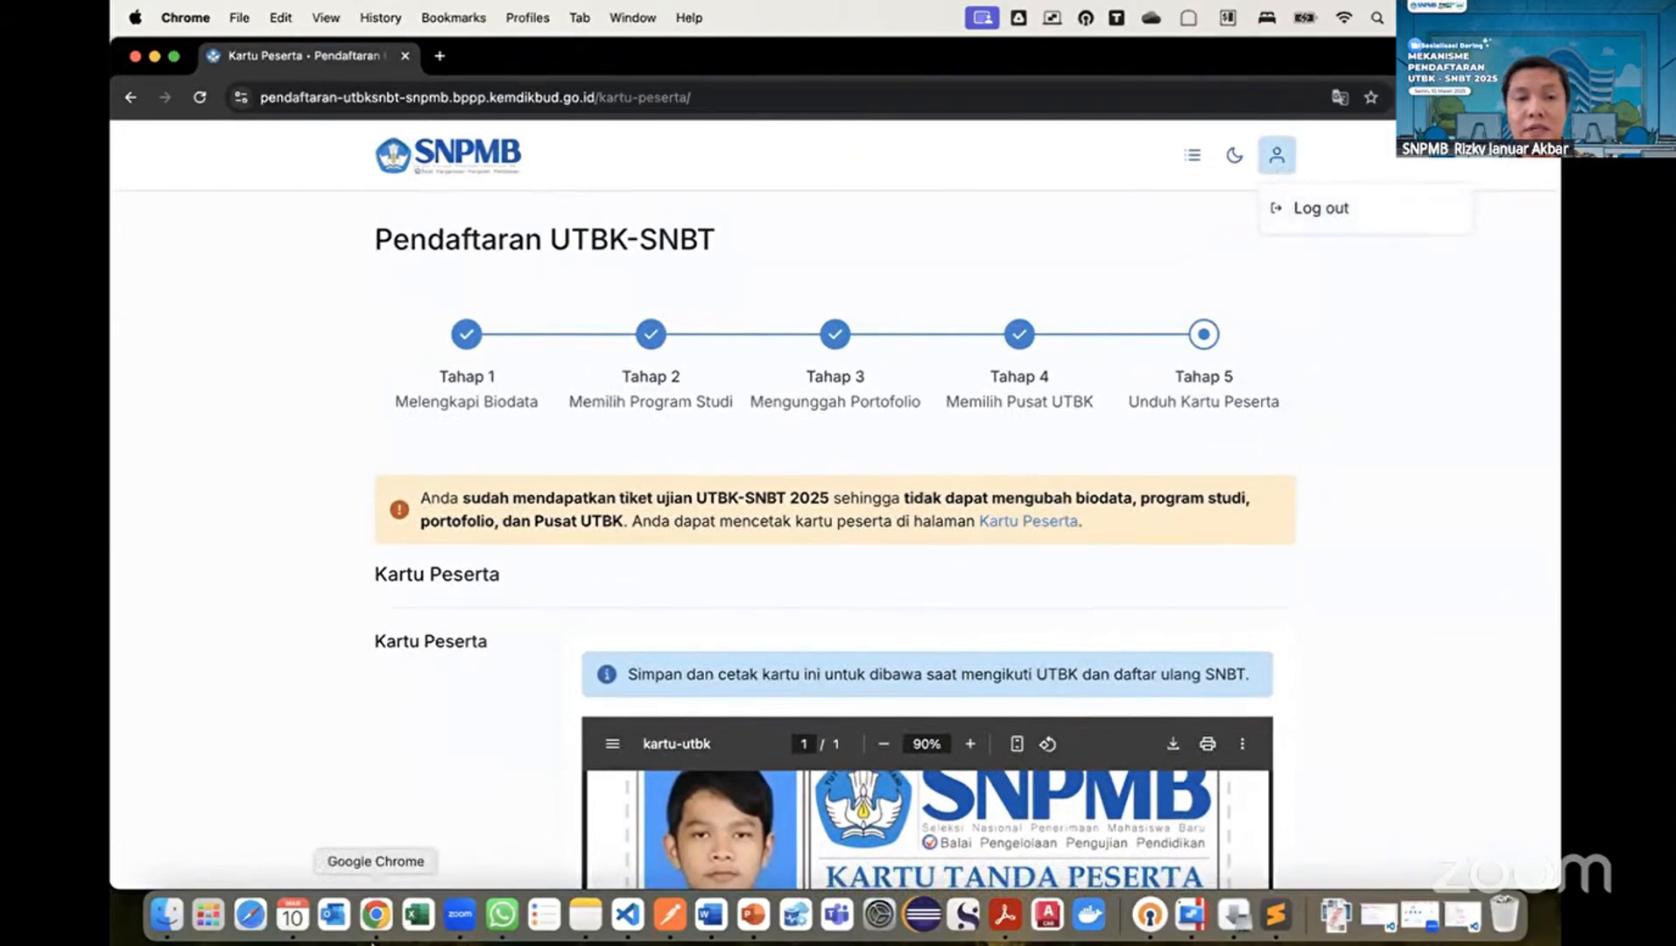
right_click(376, 914)
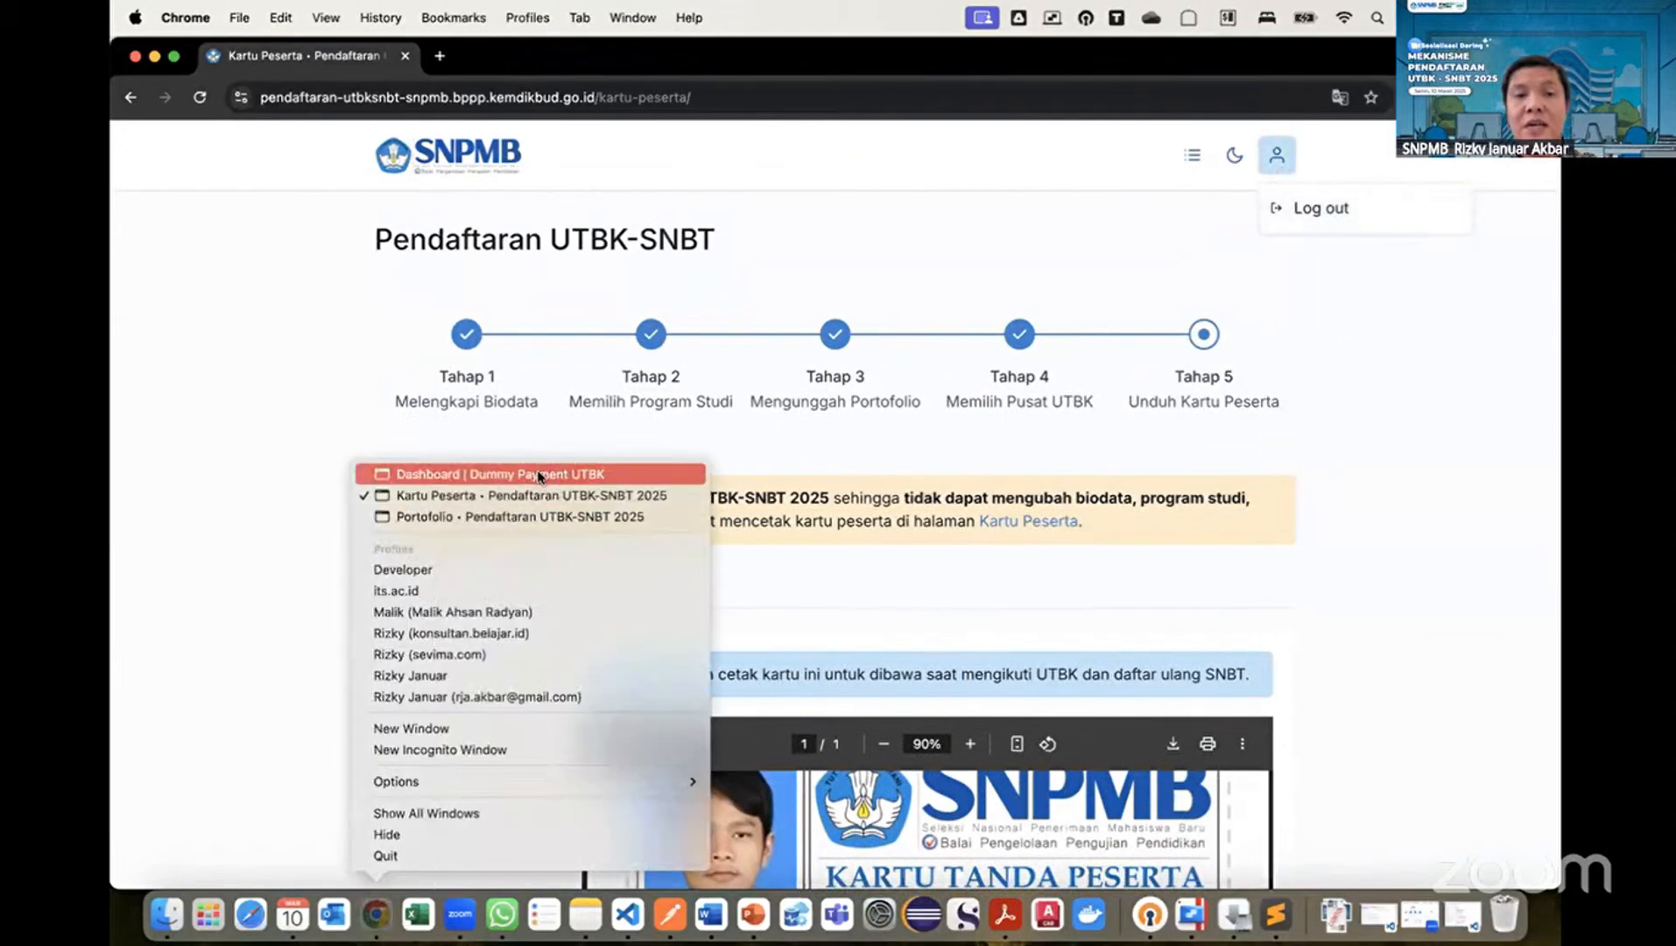
click(515, 517)
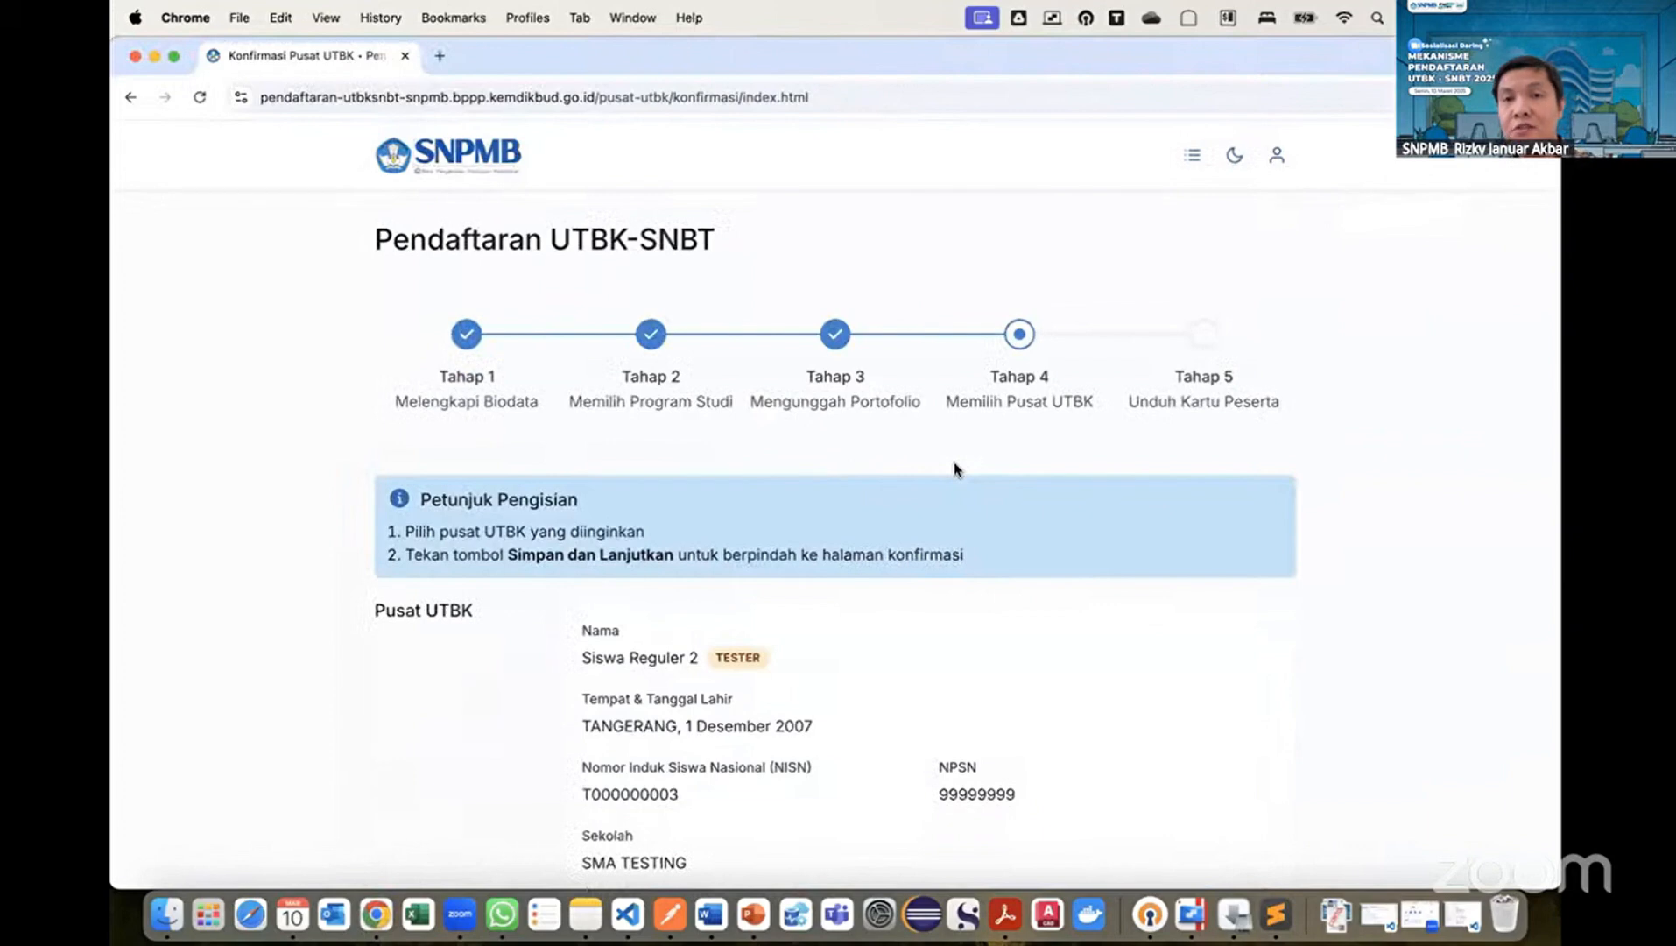
Review the KIP Kuliah participant's data with INSTITUT PERTANIAN BOGOR as Pusat UTBK, then save it permanently and confirm.
scroll(957, 471, down, 5)
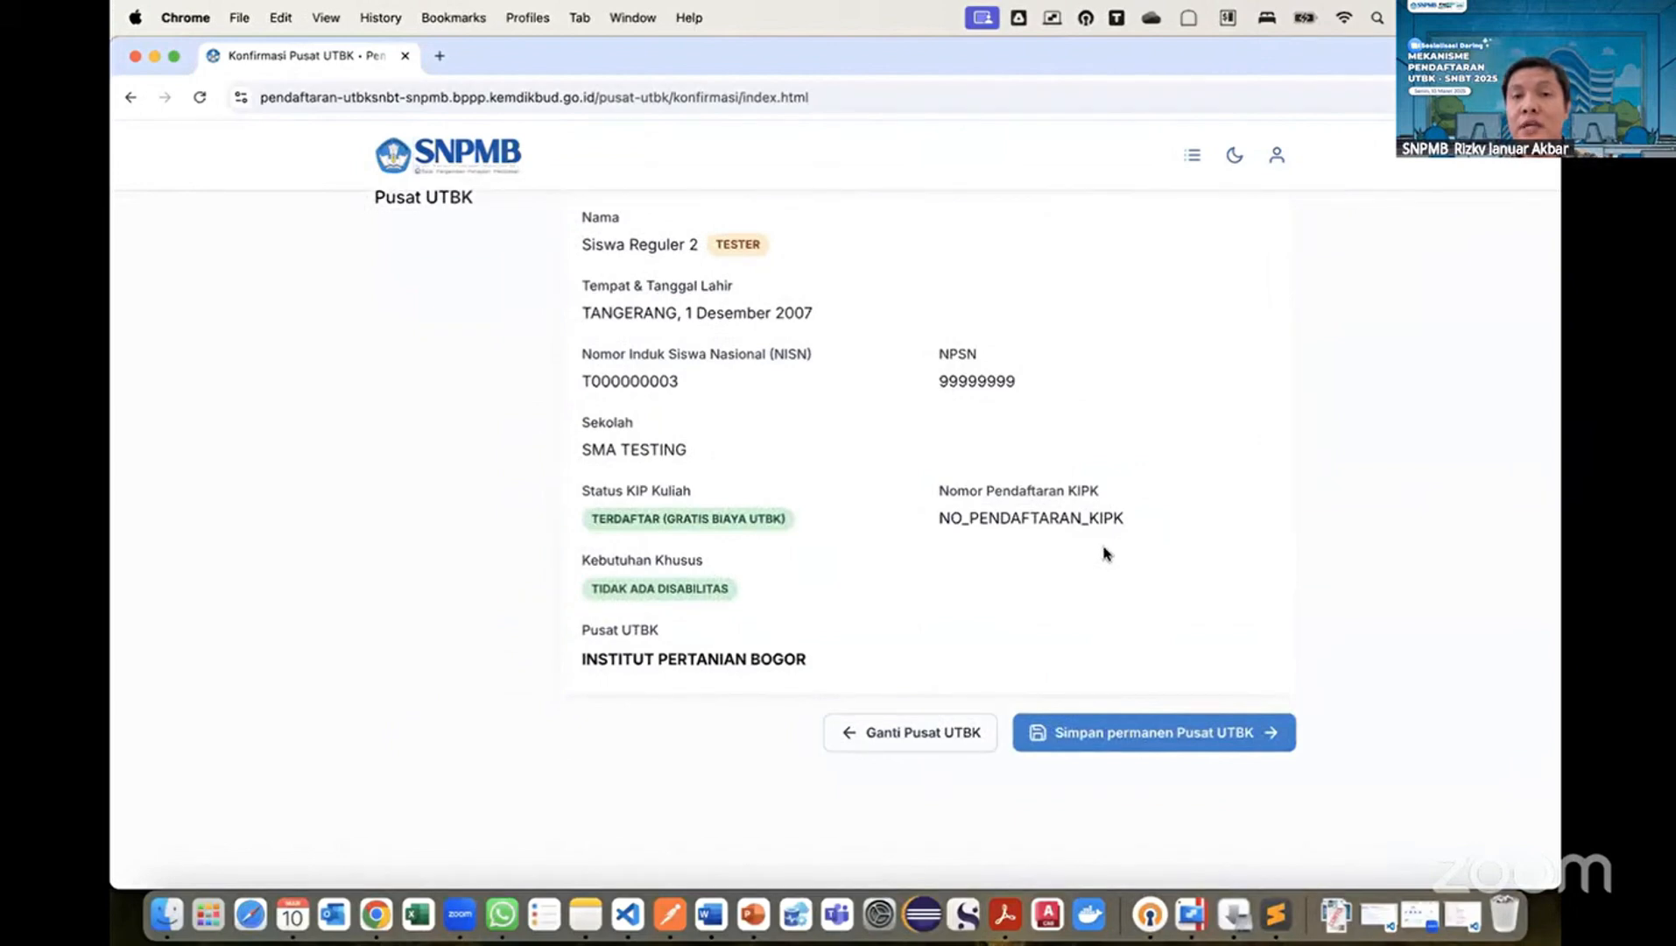
scroll(1103, 554, up, 3)
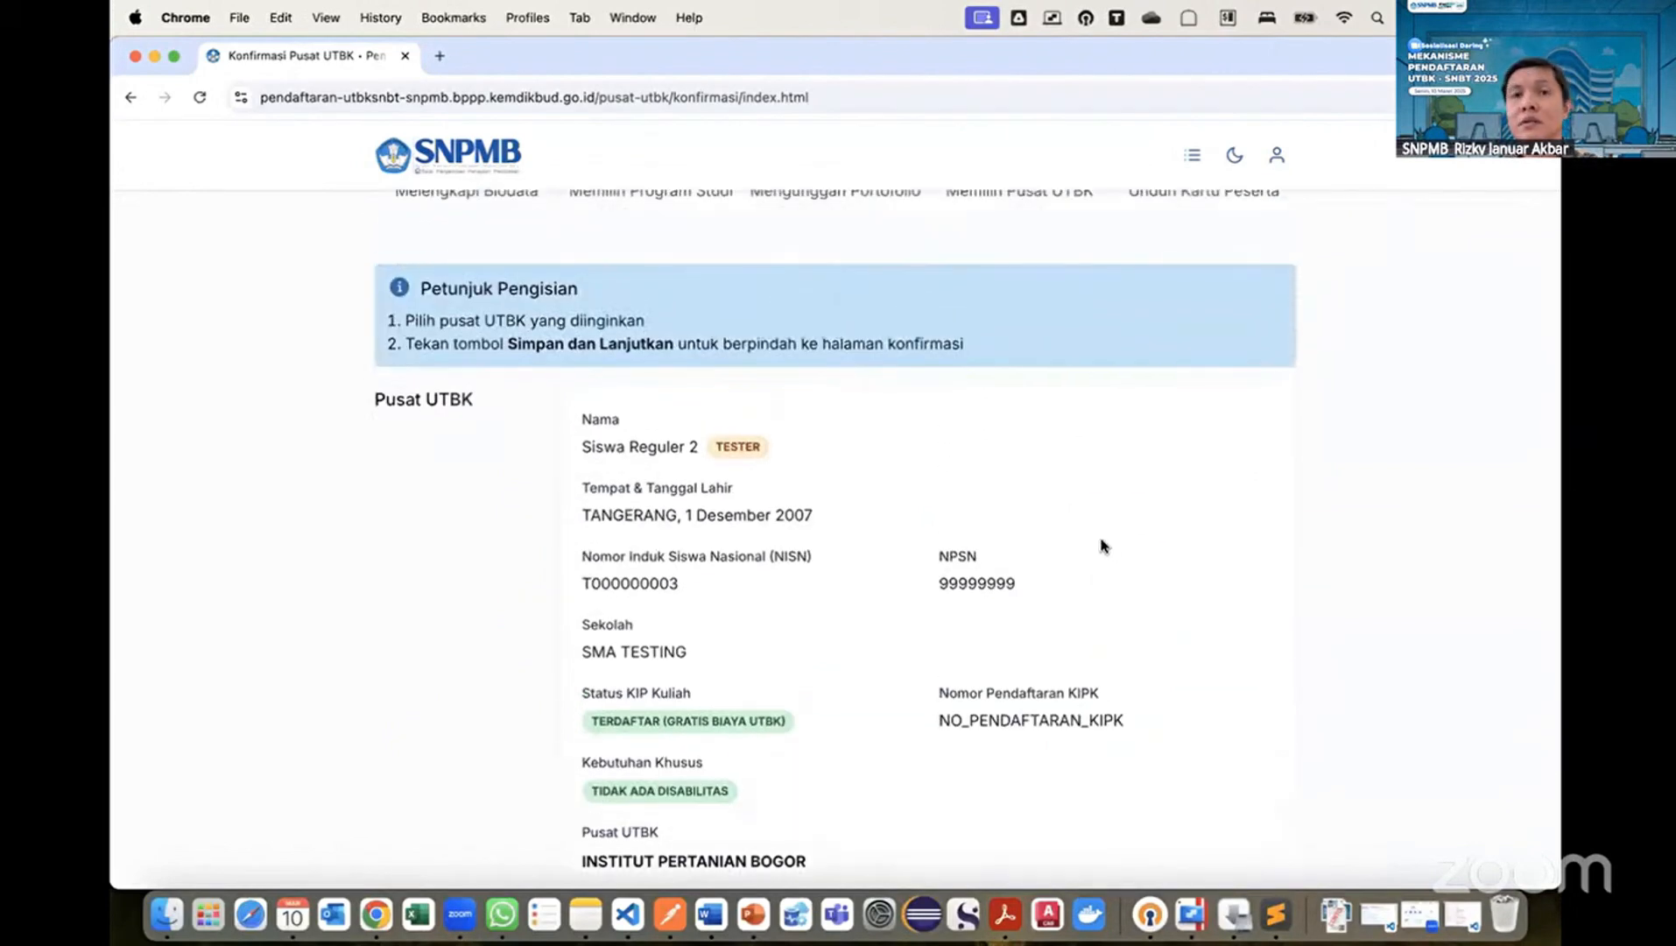
scroll(1102, 544, down, 3)
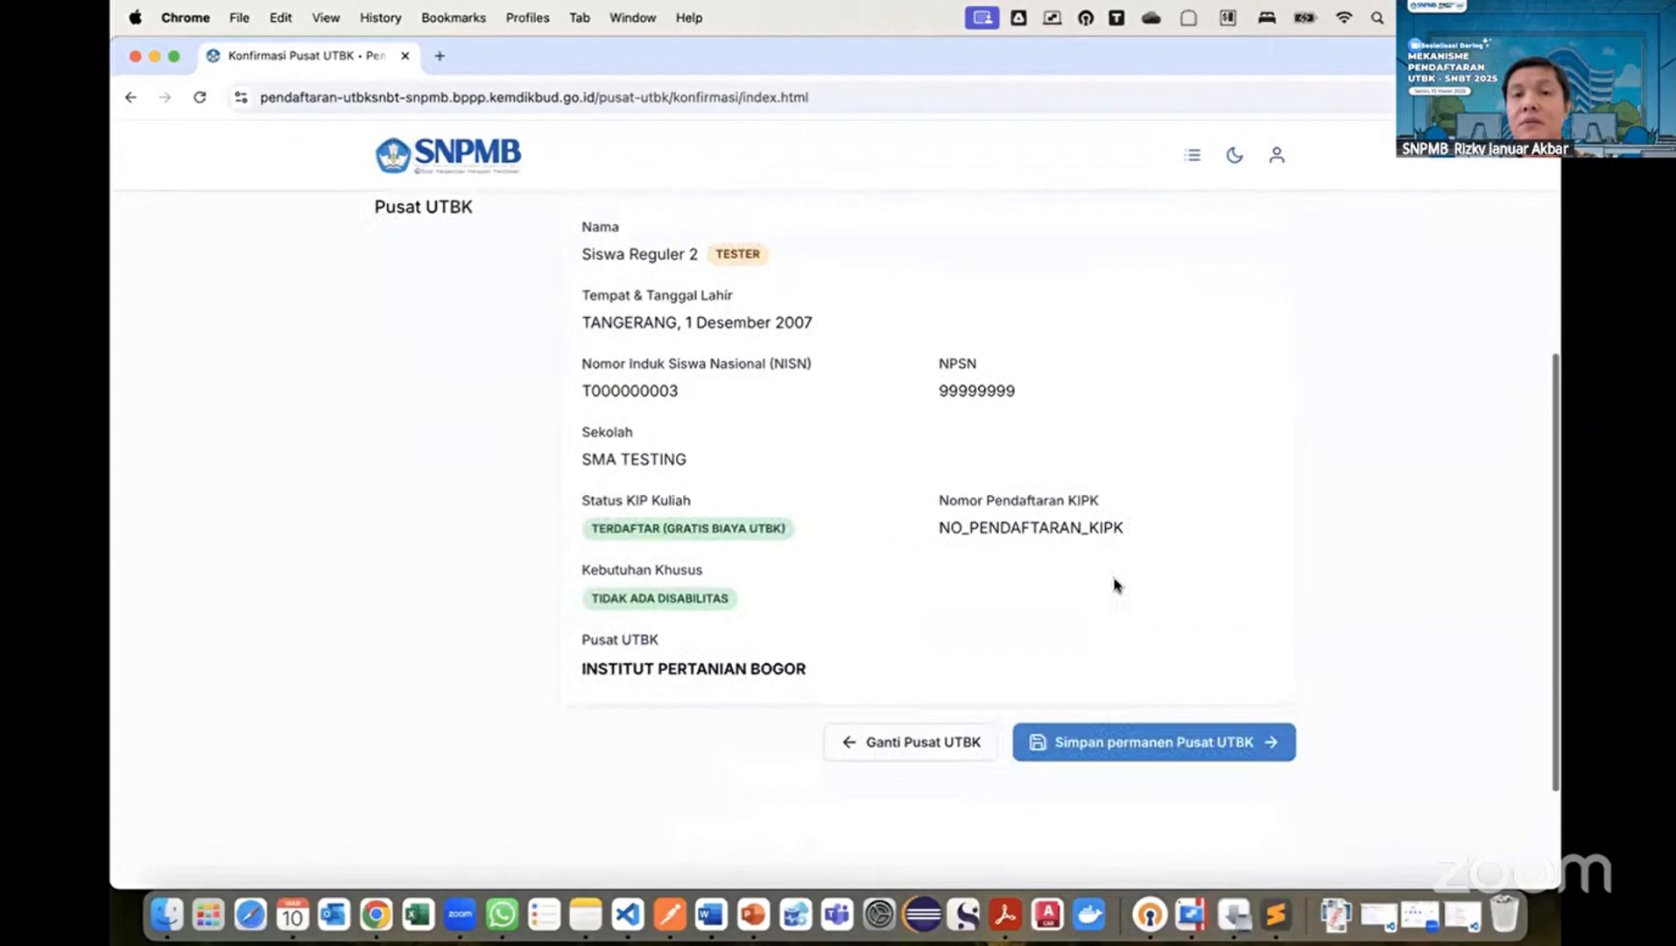
click(1138, 741)
click(927, 592)
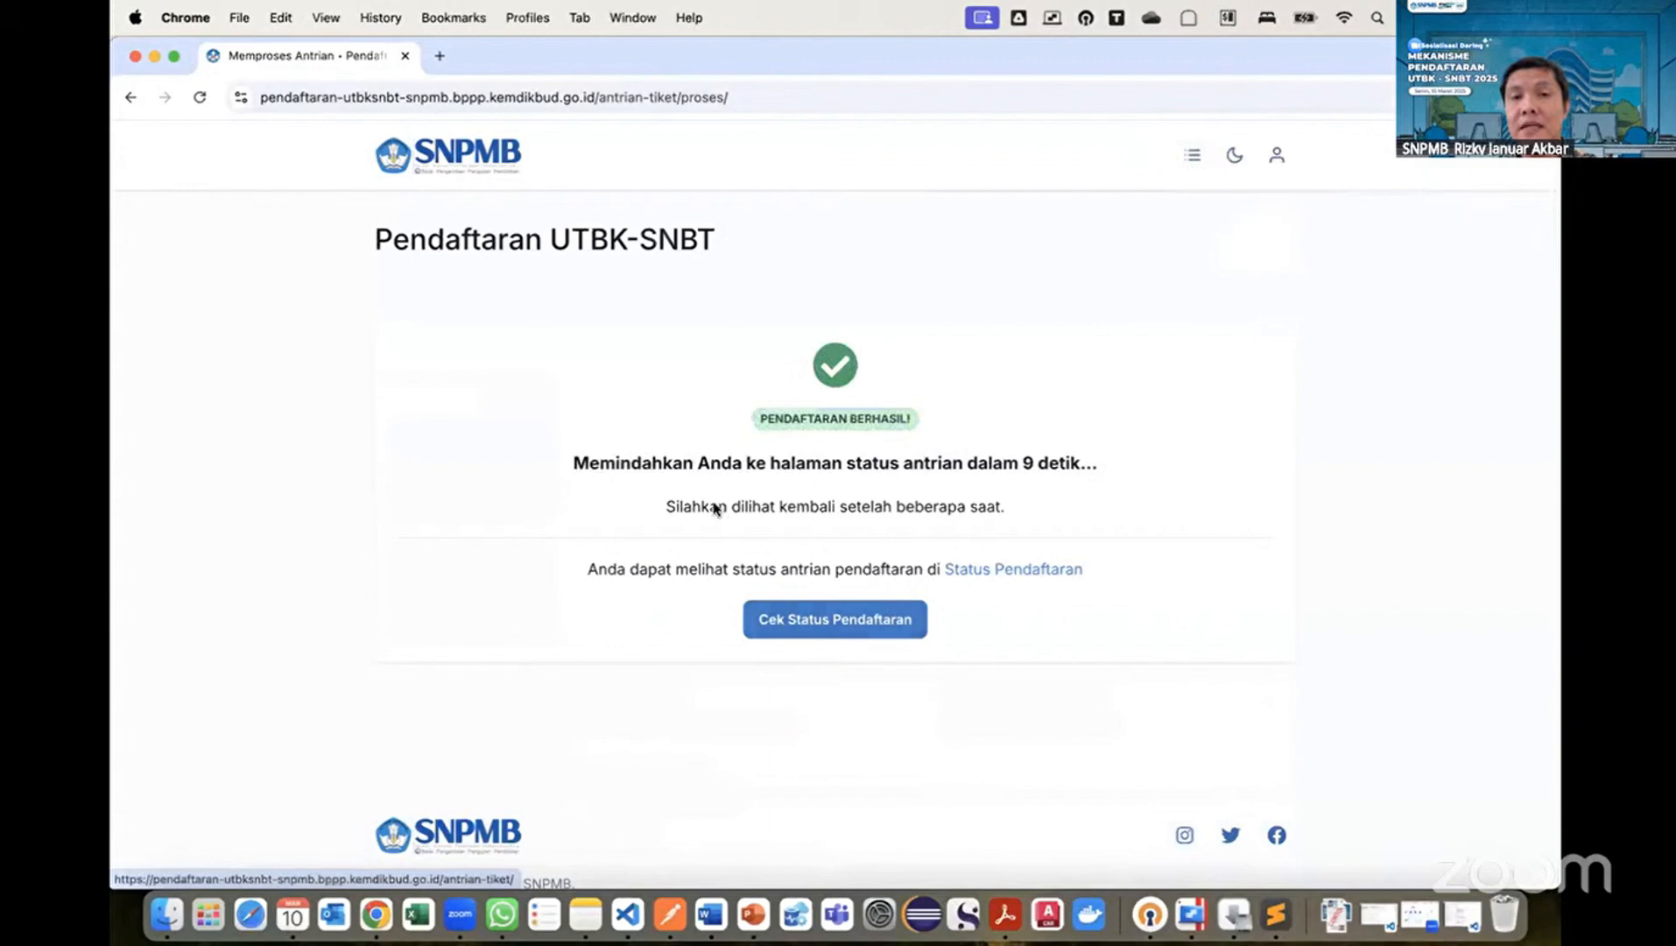
Check the KIP Kuliah participant's queue status, then open the registration history and review the UTBK 2 payment status and exam details.
click(855, 621)
scroll(1051, 646, down, 5)
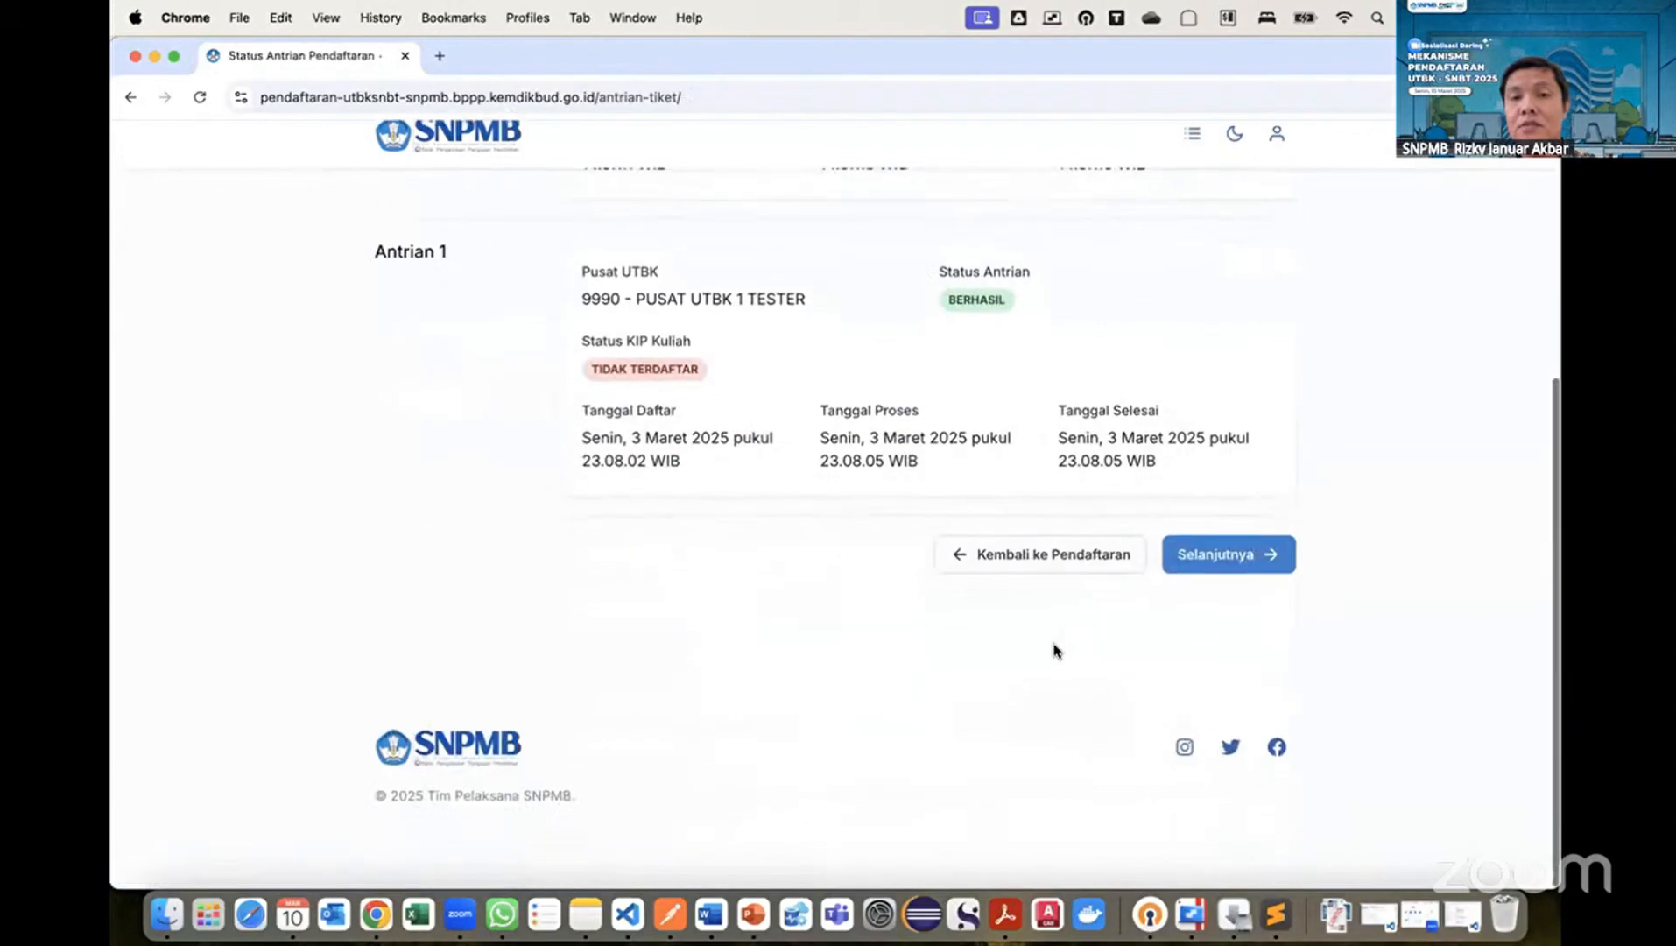
click(1261, 574)
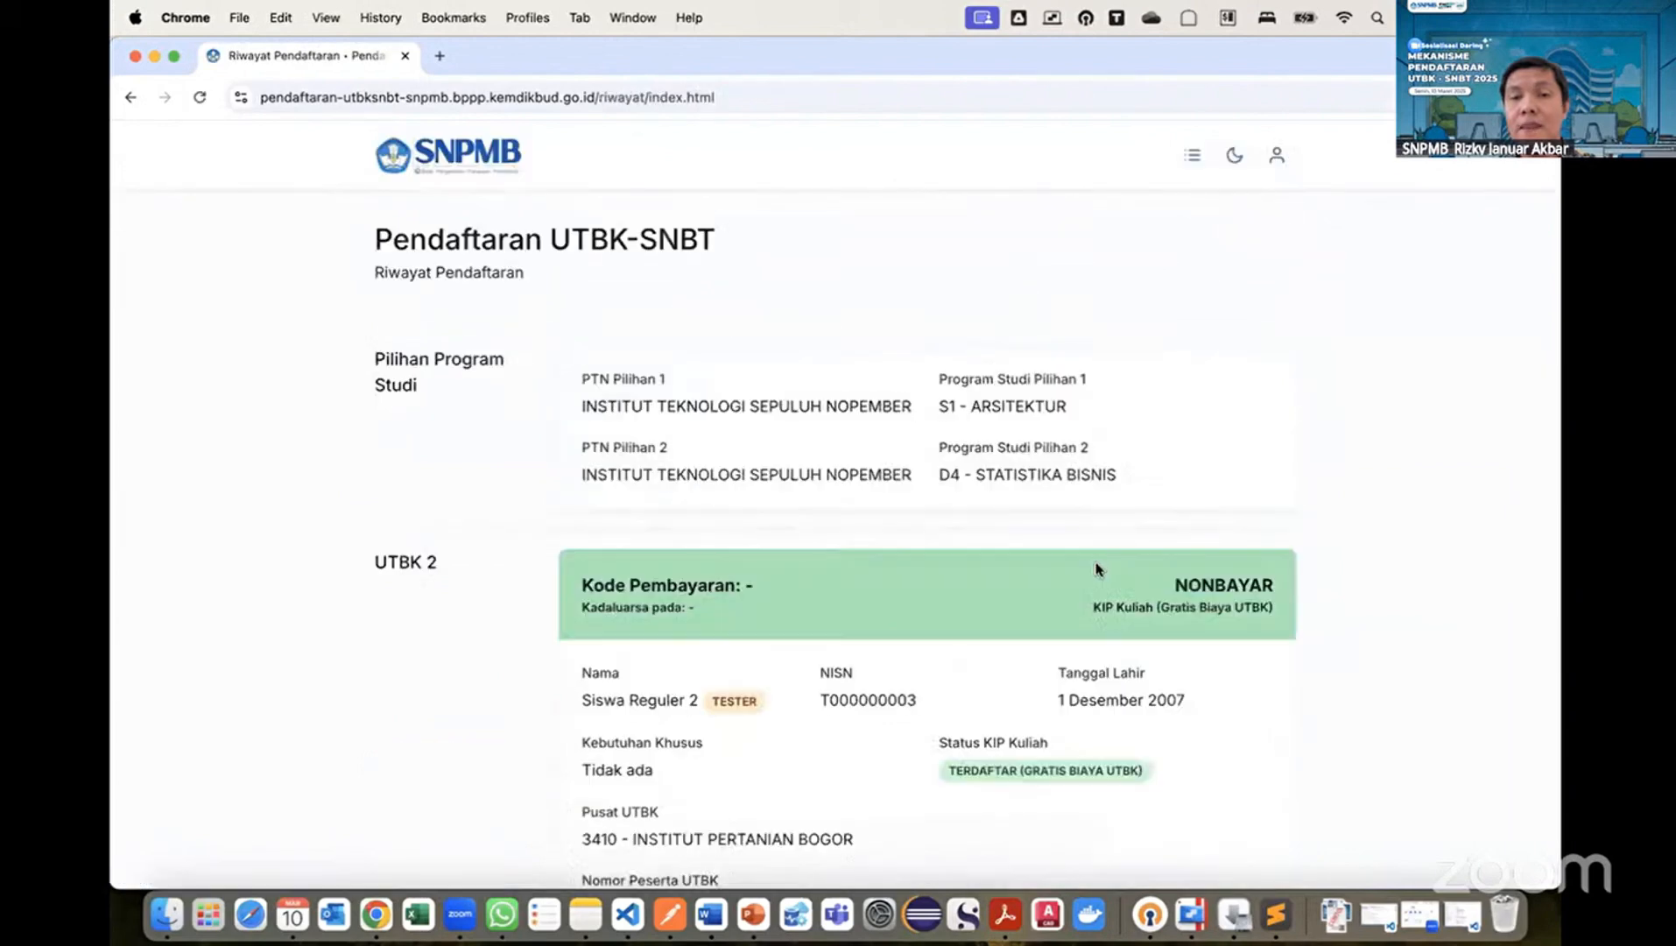
scroll(1096, 569, down, 2)
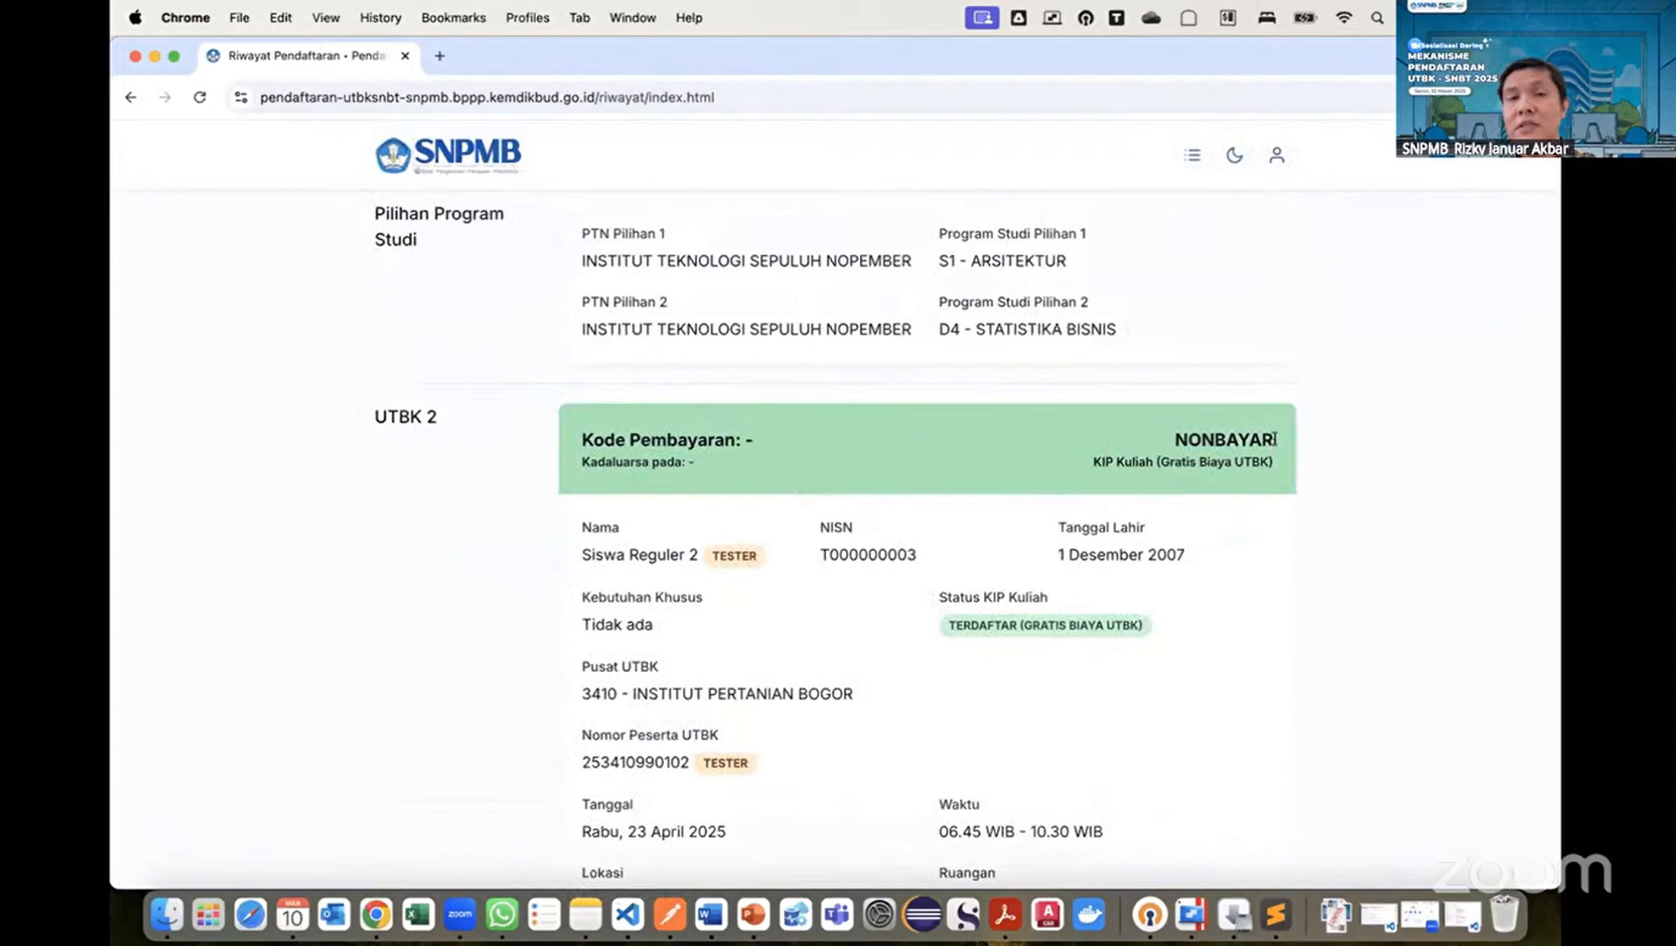
scroll(1134, 483, down, 3)
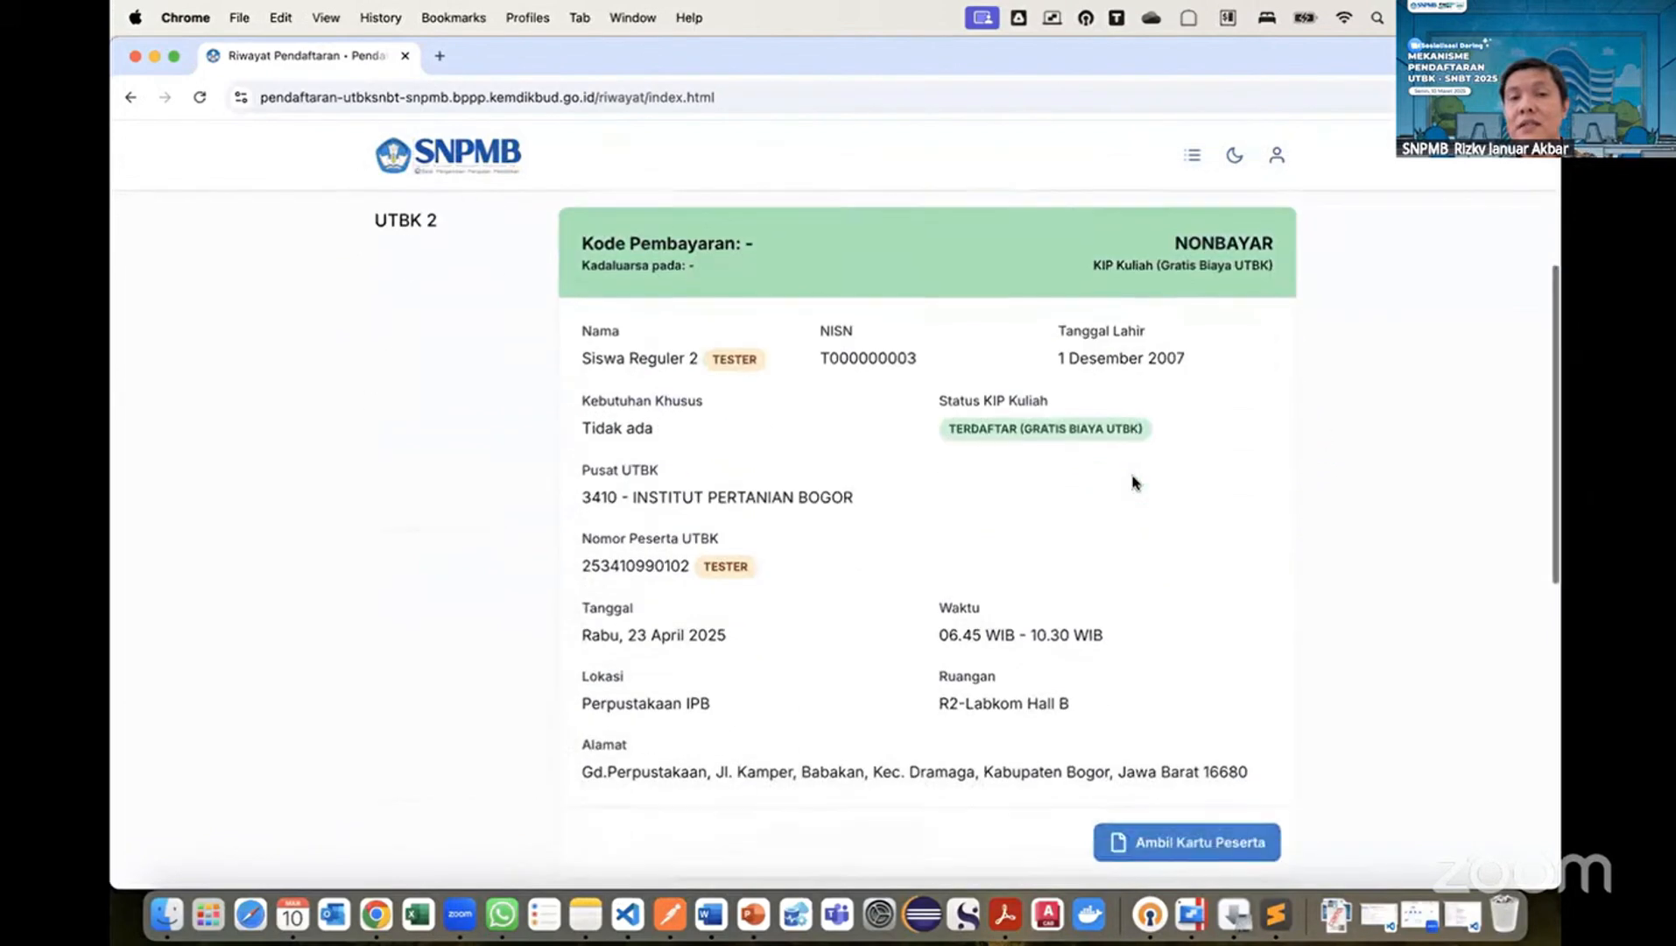
Open the participant card from the UTBK 2 registration entry and examine its schedule, exam location and study program choices.
scroll(1134, 483, down, 2)
scroll(1160, 587, down, 1)
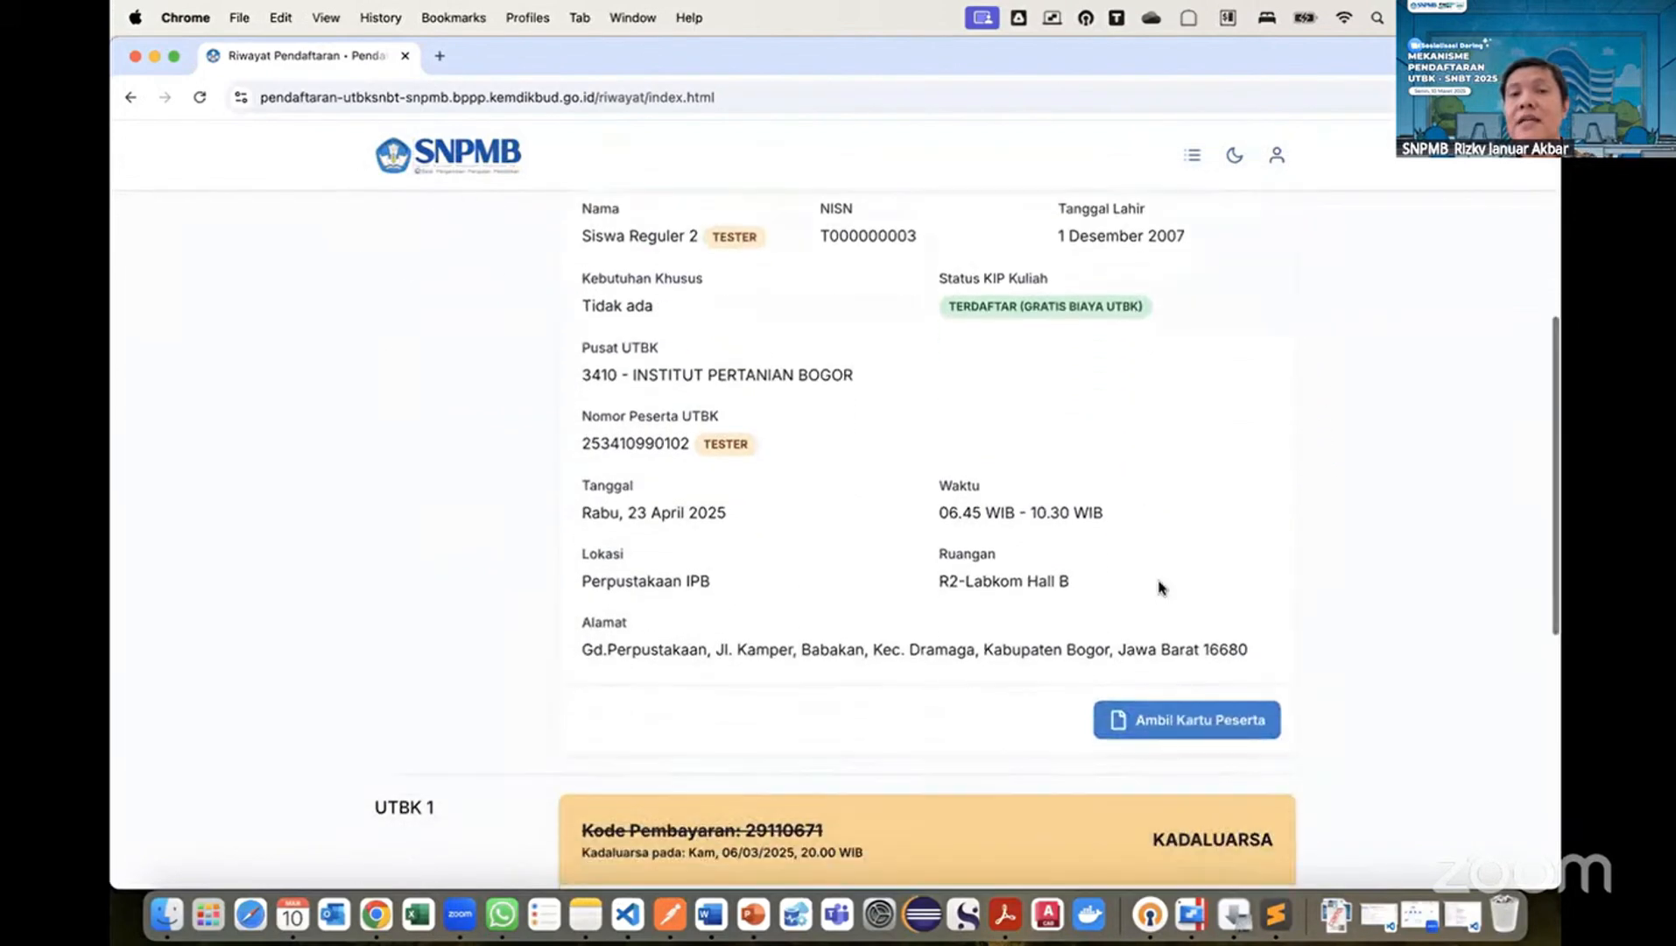
scroll(1160, 587, down, 1)
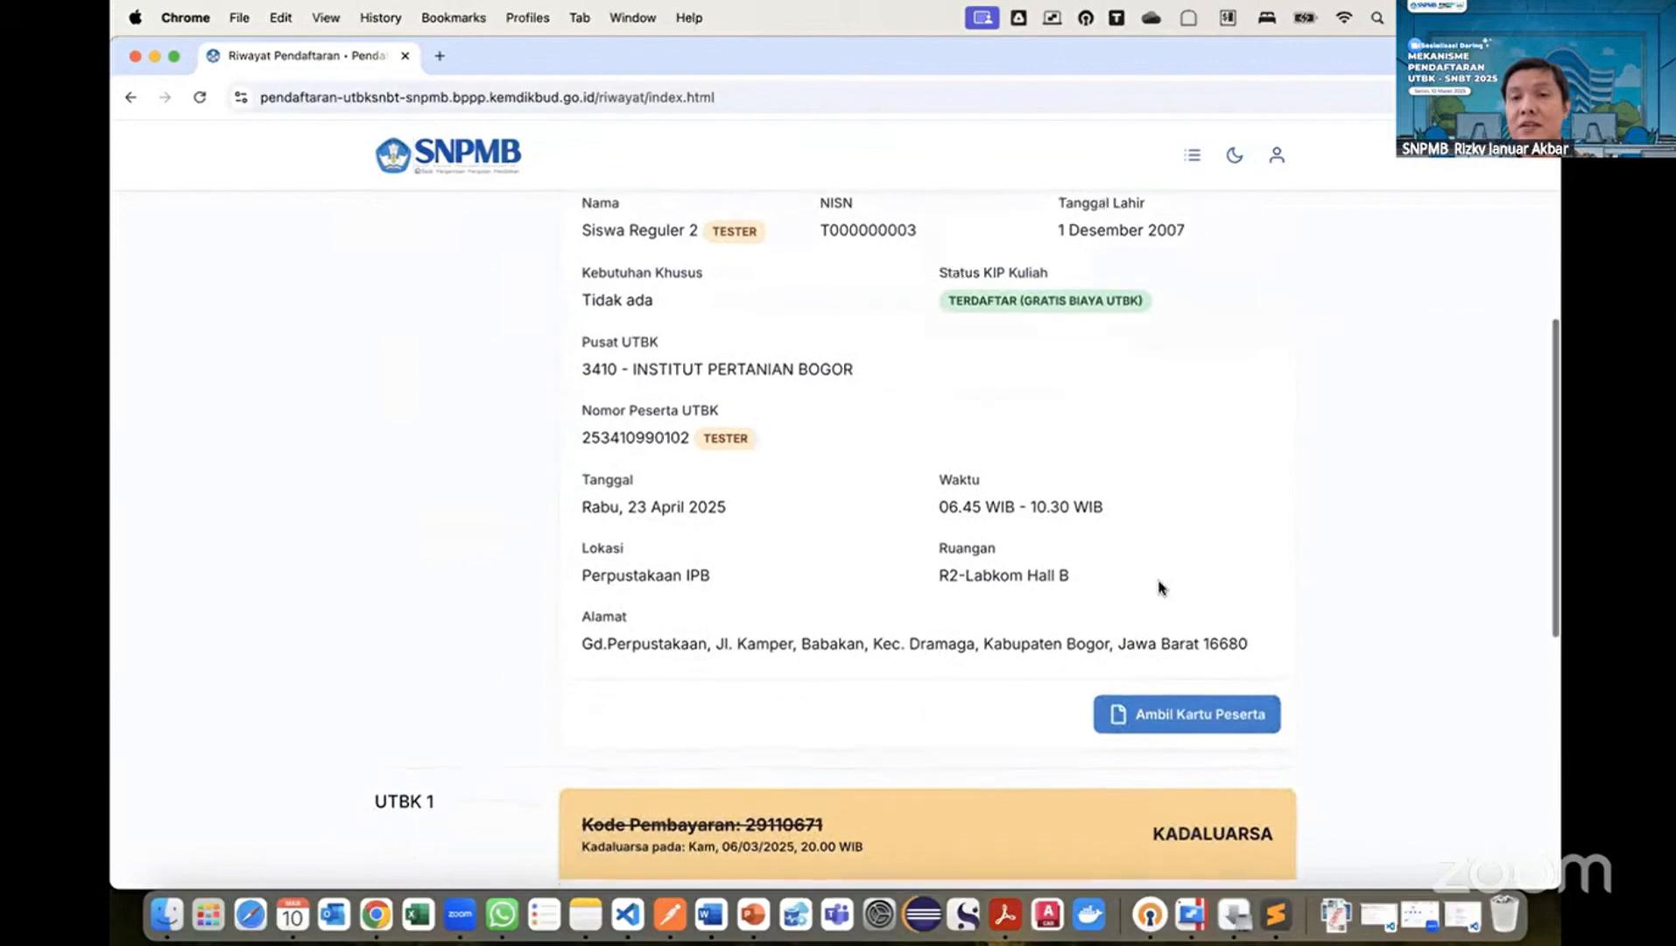
click(1160, 710)
scroll(1056, 543, down, 4)
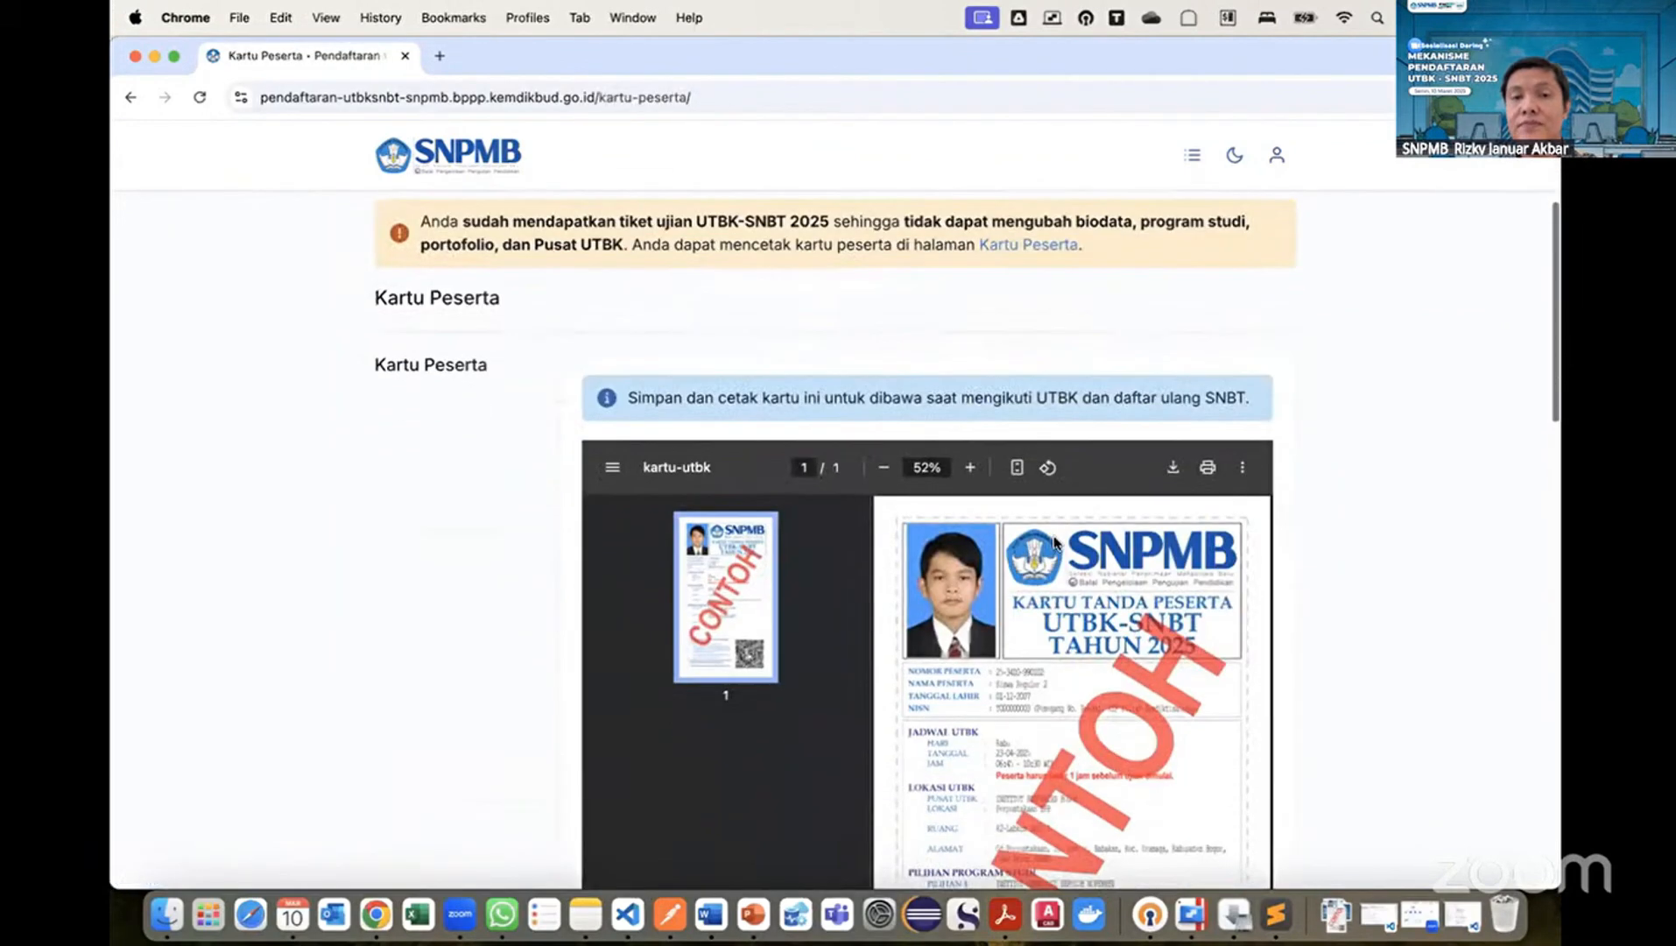
scroll(1056, 543, down, 4)
scroll(1084, 532, down, 2)
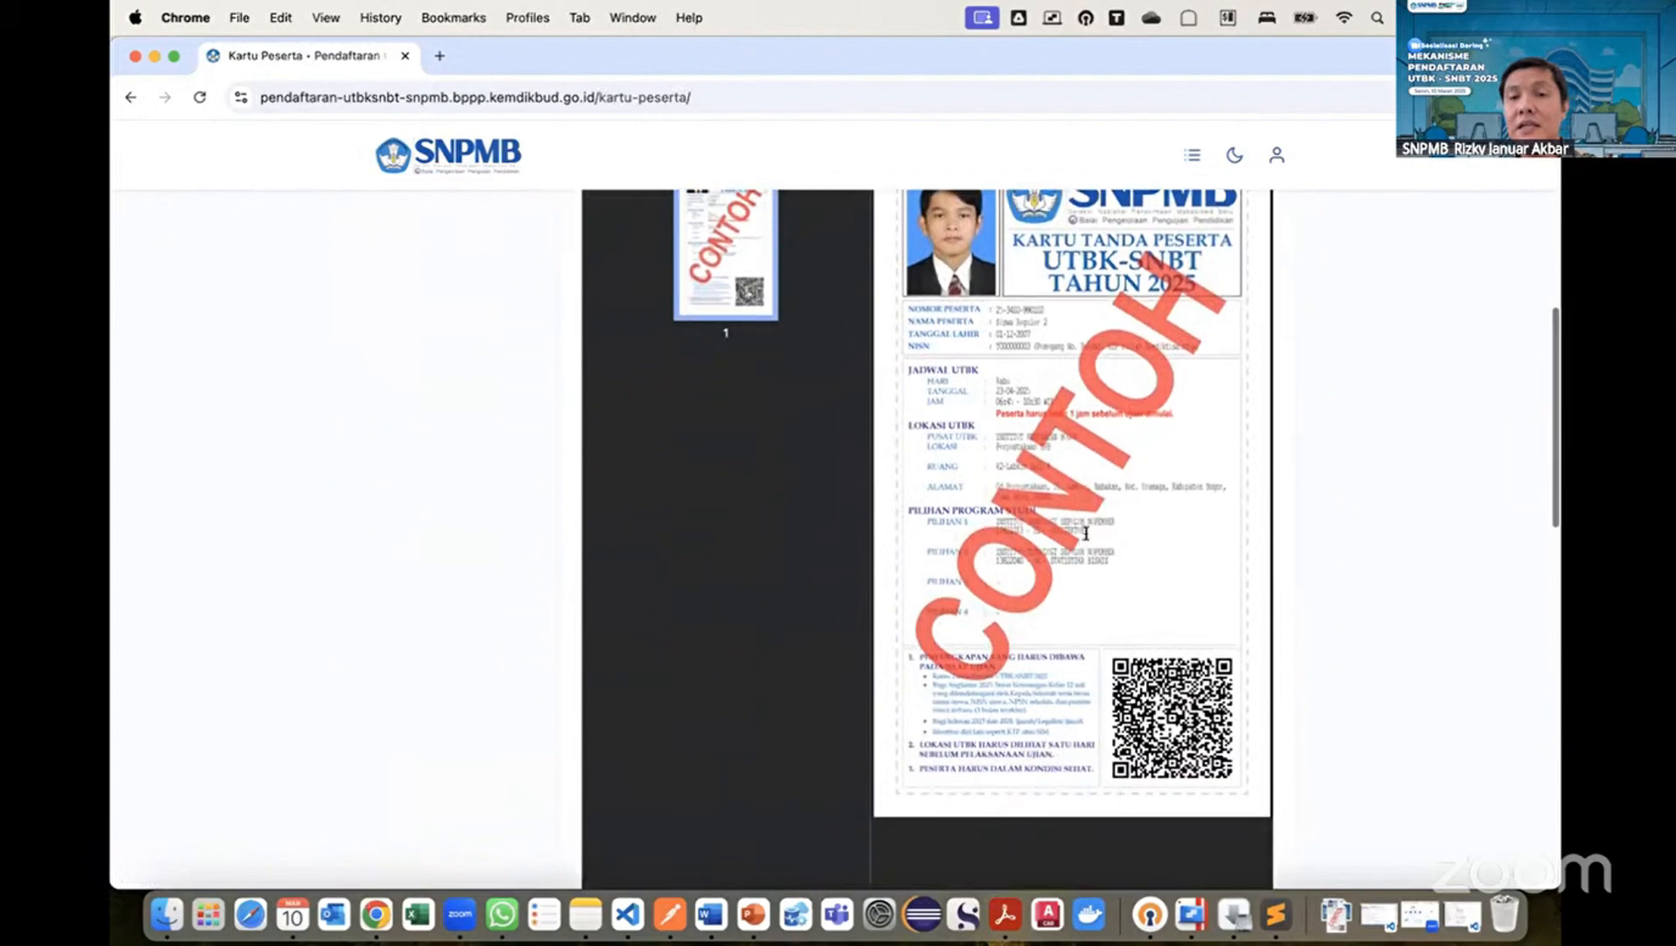
scroll(1136, 320, up, 3)
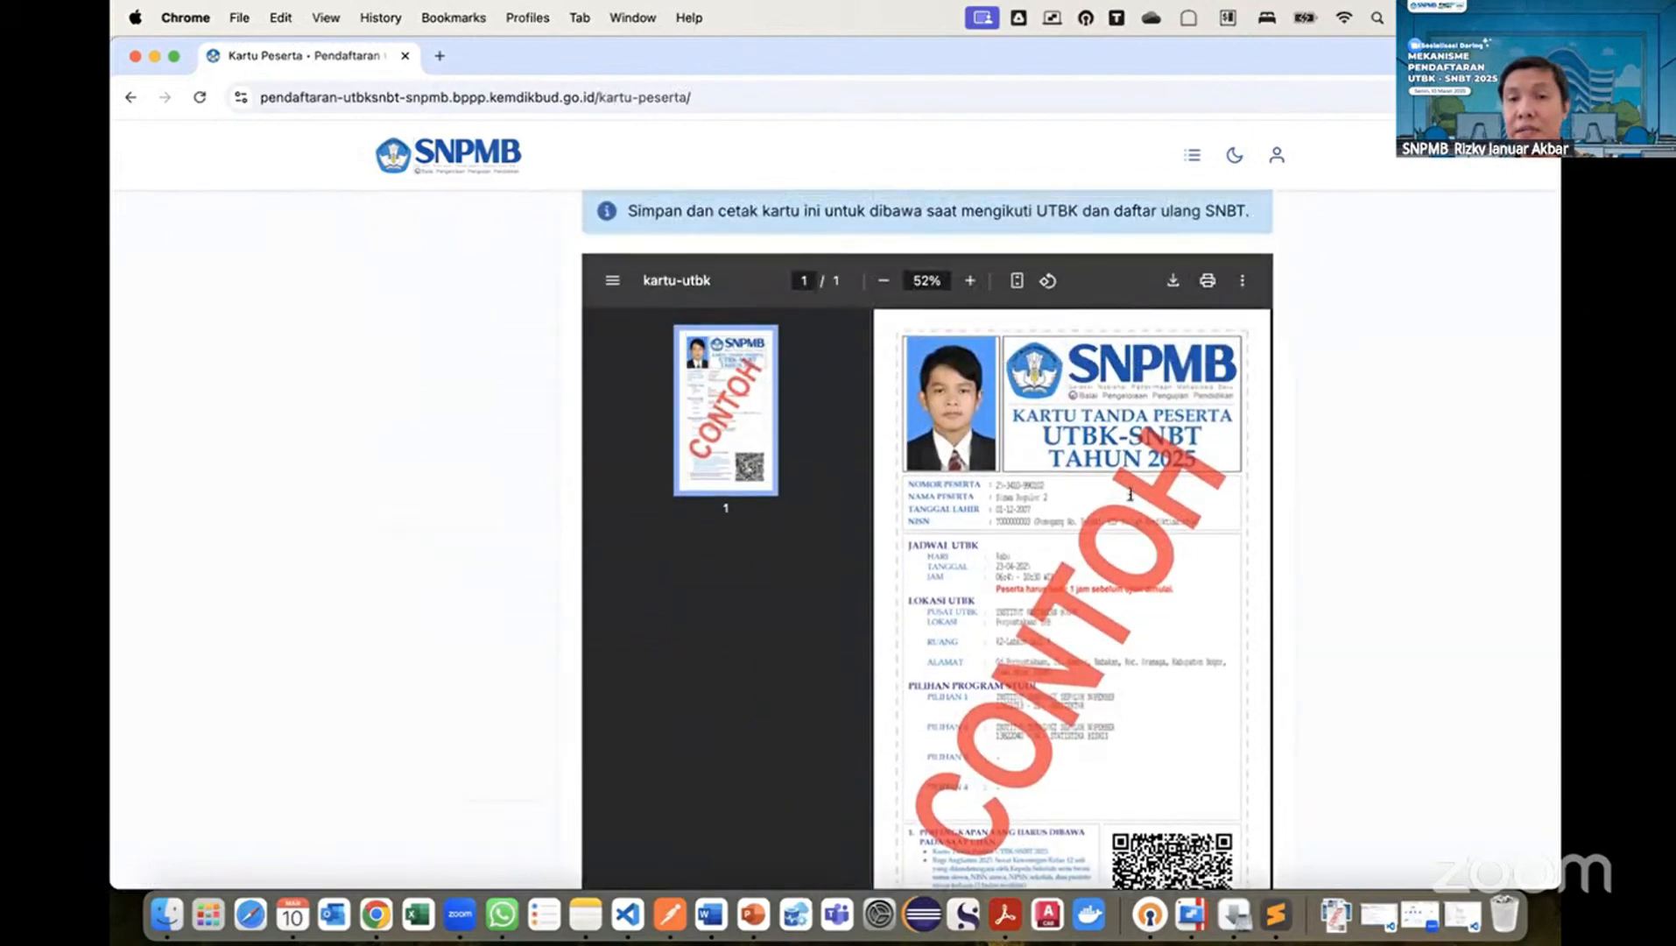
Enlarge the participant card preview to 80% and examine the KIP Kuliah note beside the NISN.
click(970, 281)
click(970, 280)
click(969, 280)
scroll(1111, 553, right, 4)
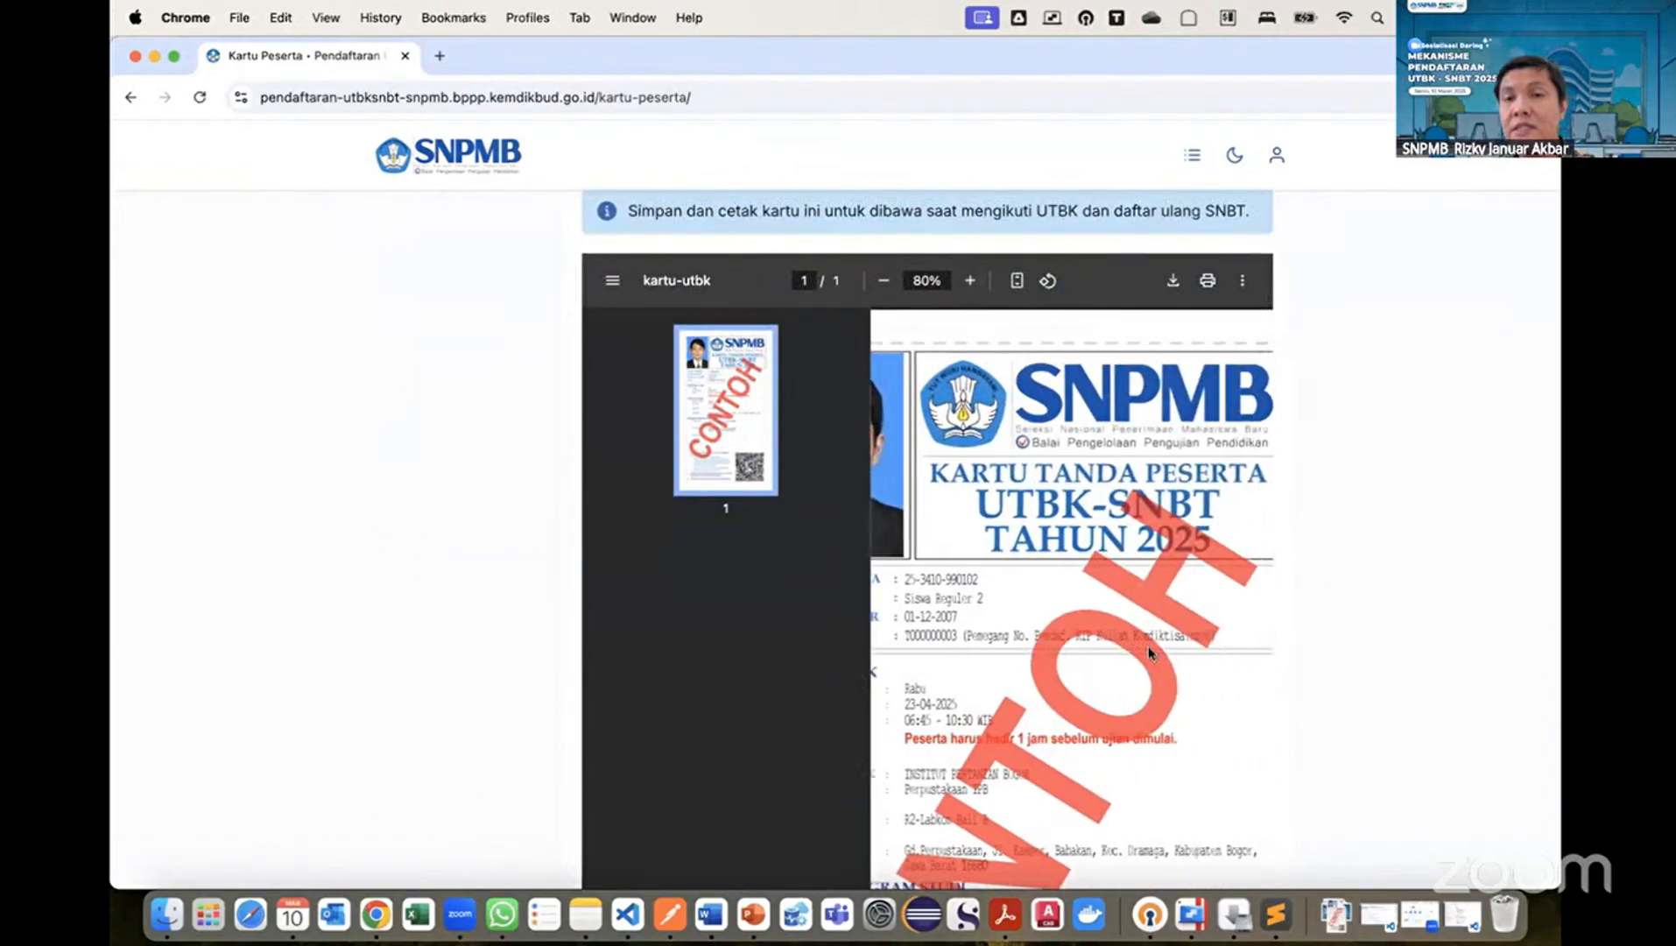
scroll(1324, 403, up, 3)
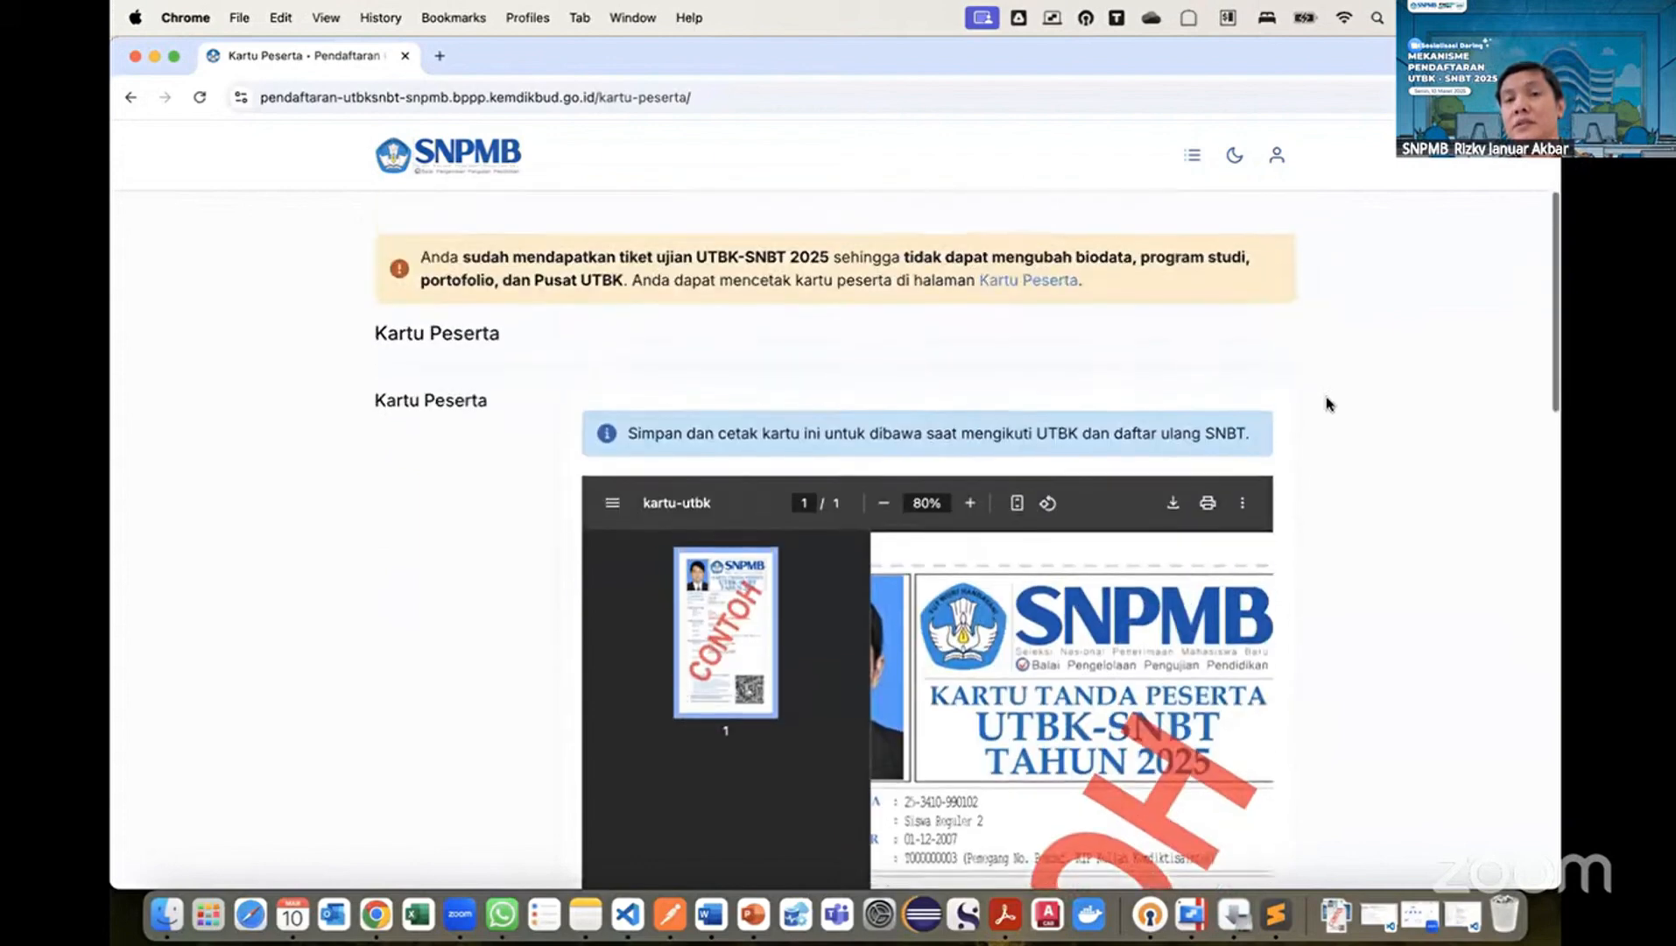